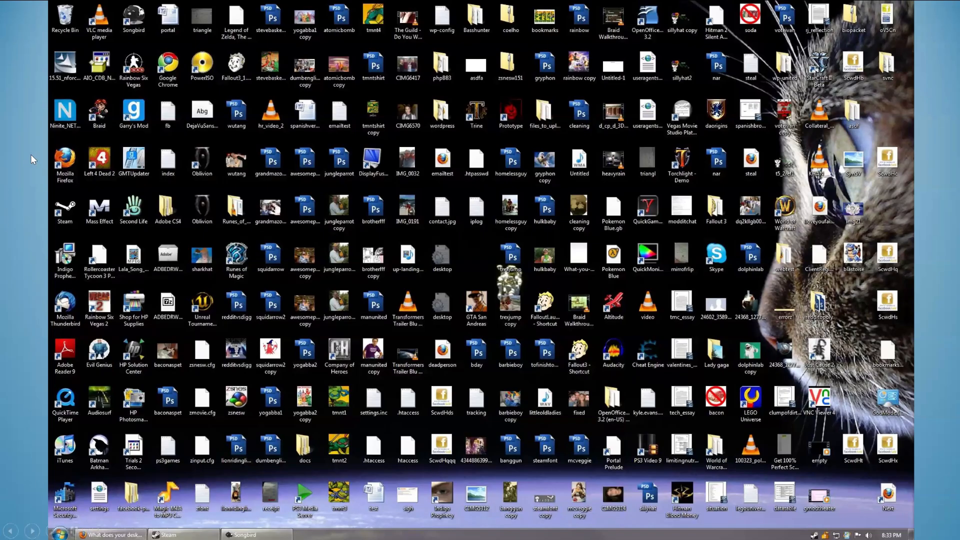
Step: End the slide show and move the xLights window down to uncover the folders on the desktop
key("Escape")
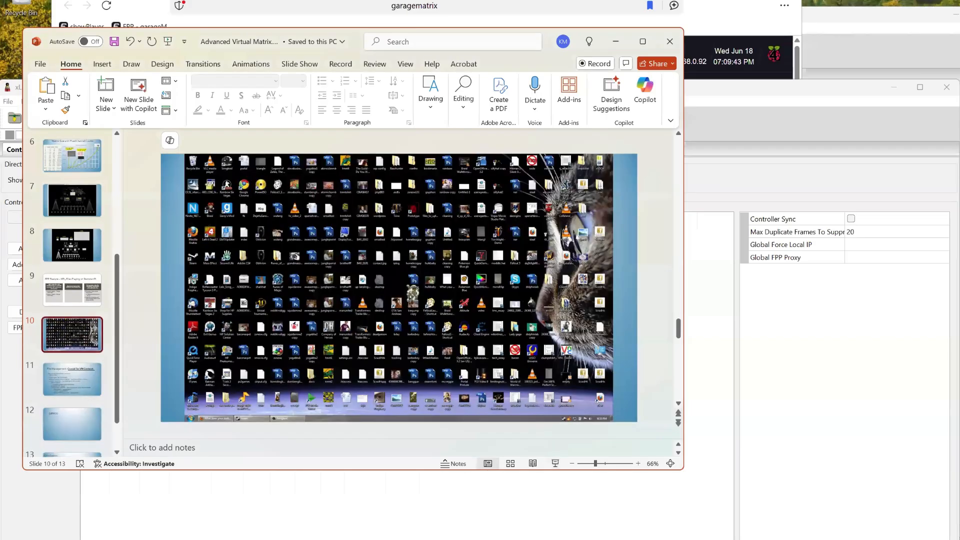
left_click(288, 5)
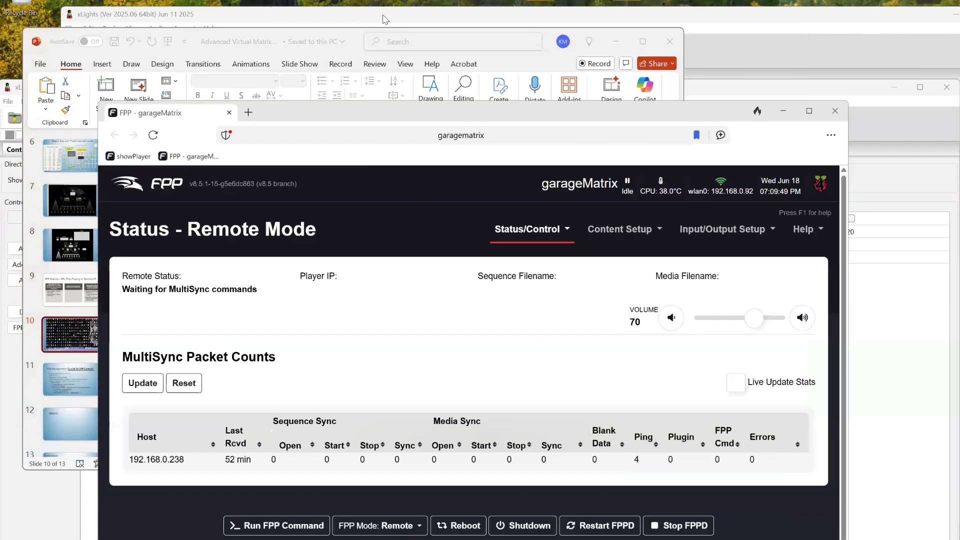
left_click(384, 21)
left_click_drag(382, 18, 390, 169)
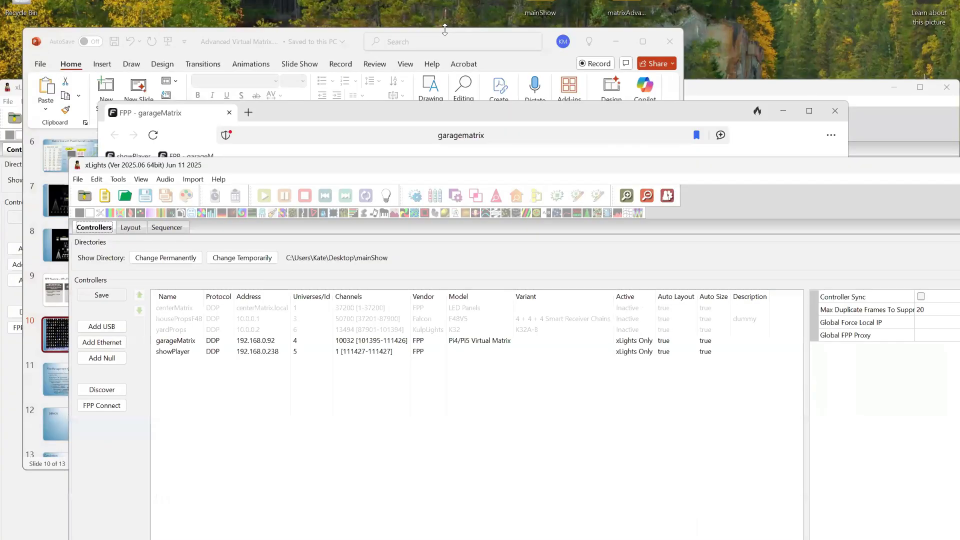
left_click(946, 35)
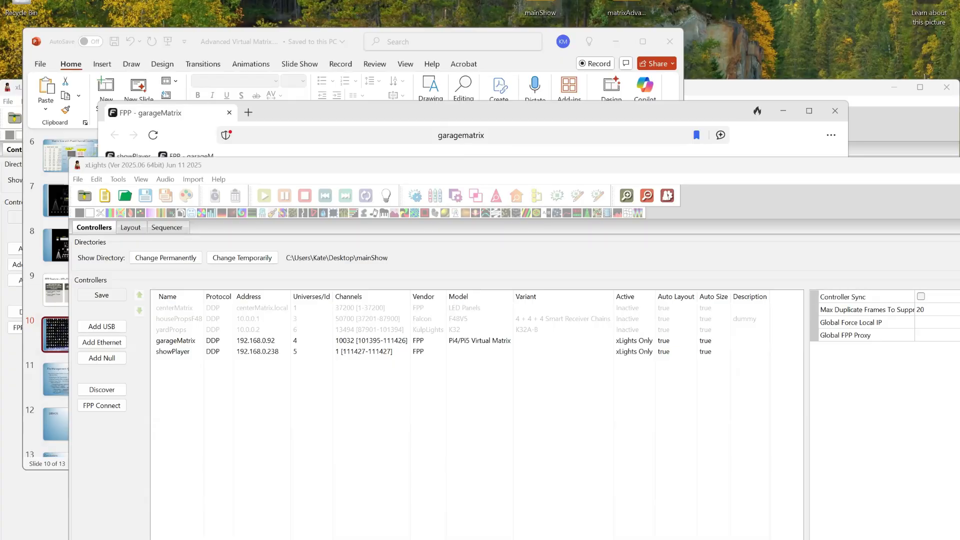
Step: Open the mainShow folder from the desktop and look through its SequencesDownloaded_ZIP subfolder, returning to mainShow
double_click(546, 5)
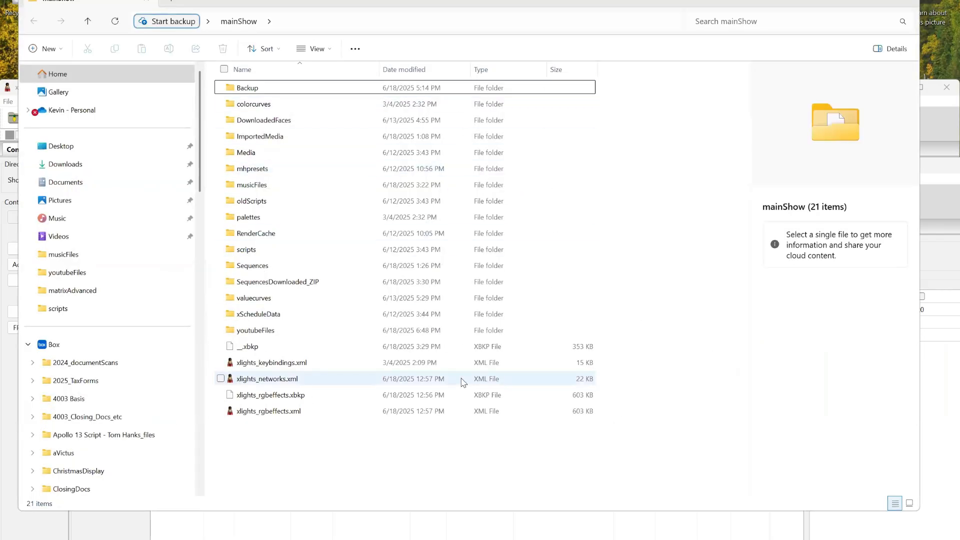
double_click(254, 282)
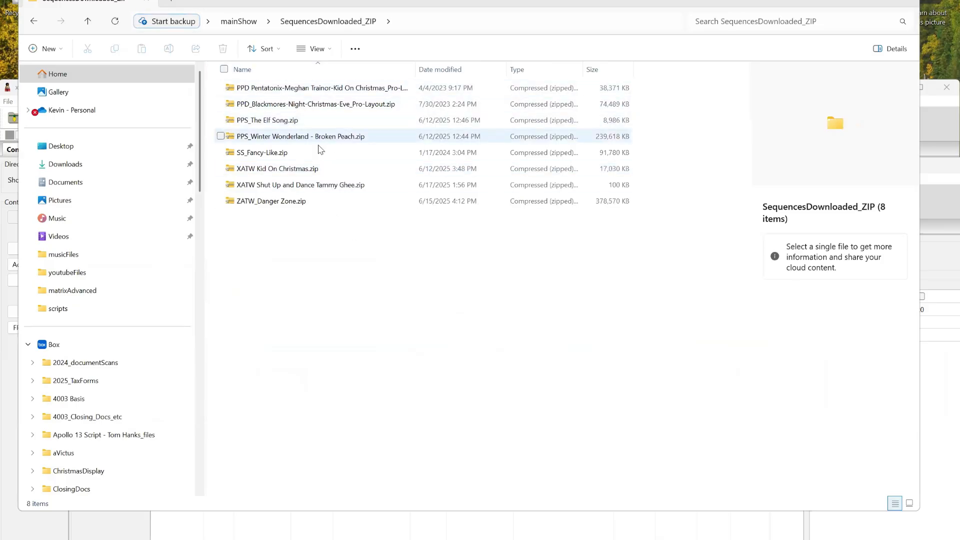
left_click(233, 22)
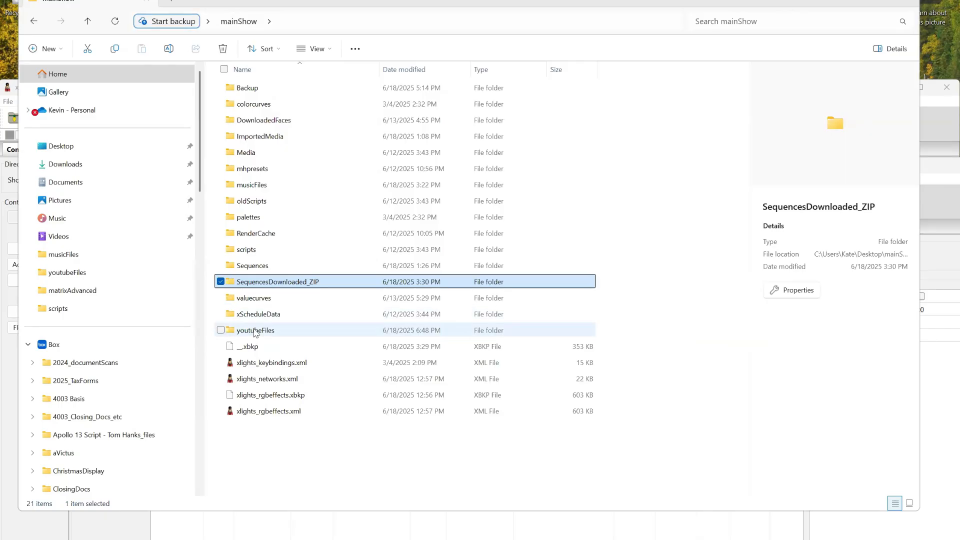
Step: Look through the music videos in the youtubeFiles subfolder and return to mainShow
left_click(255, 331)
left_click(256, 330)
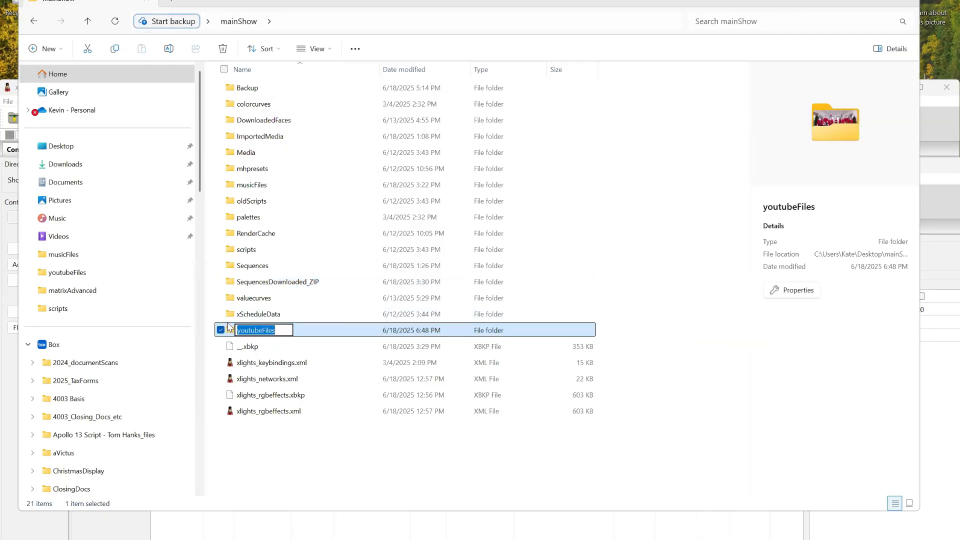
double_click(232, 331)
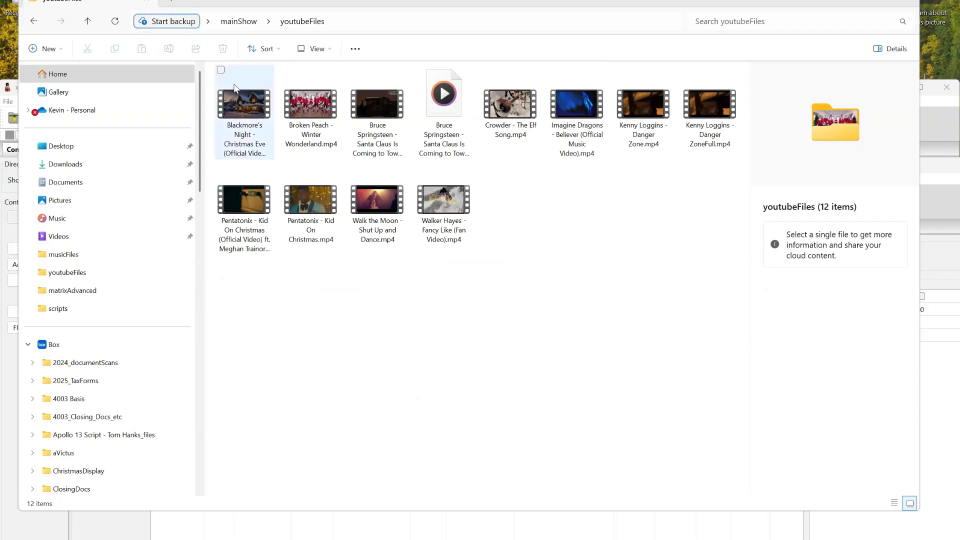
left_click(239, 22)
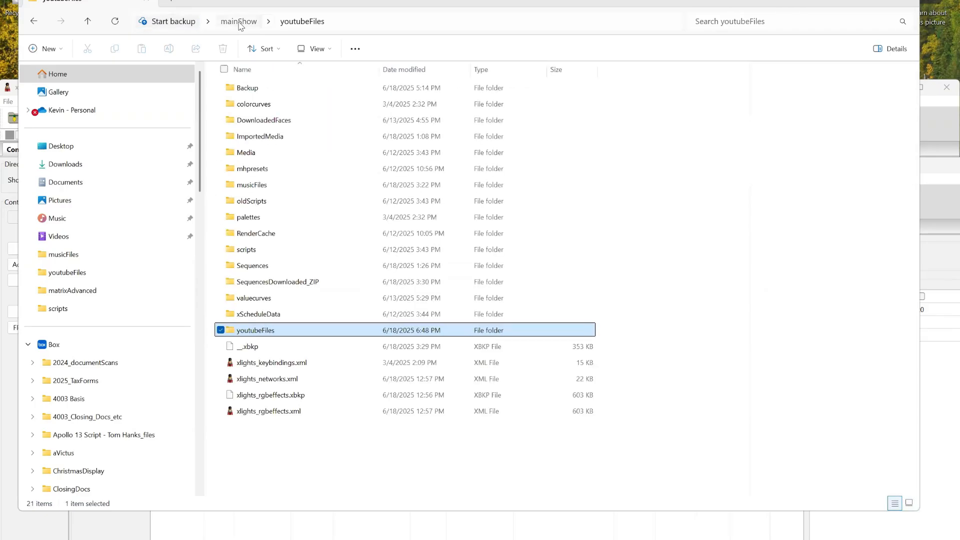
Step: Inspect the musicFiles folder and its GarageMatrix subfolder, and arrange the file window side by side with xLights
double_click(229, 189)
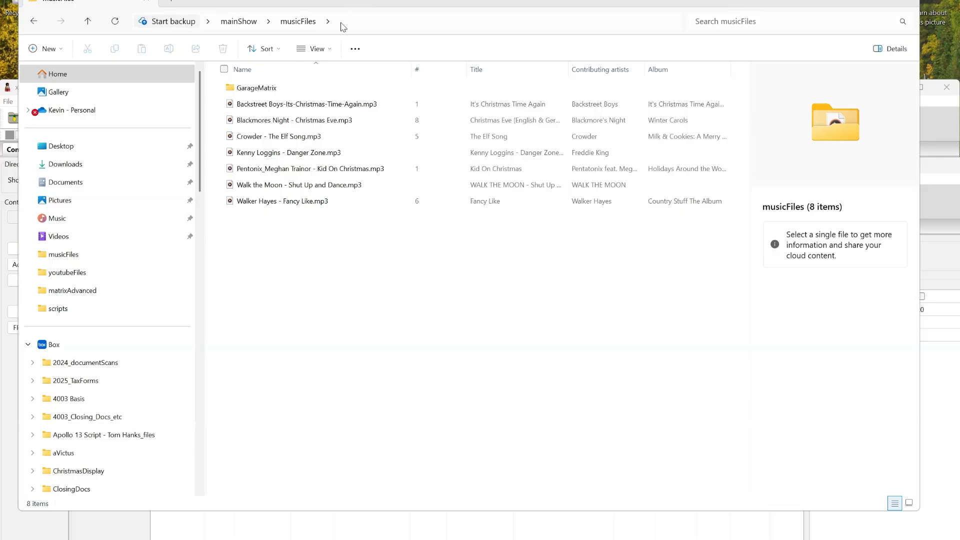
double_click(270, 91)
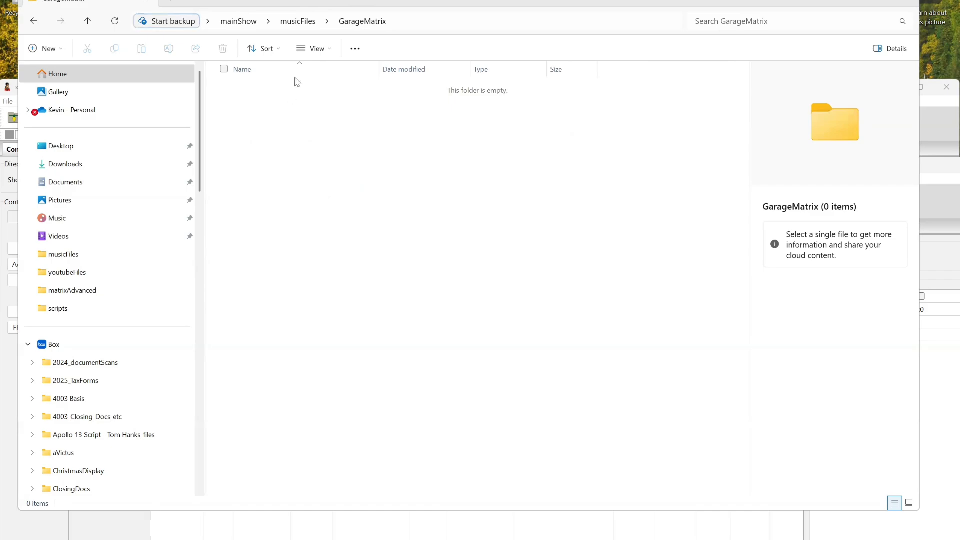
left_click(298, 23)
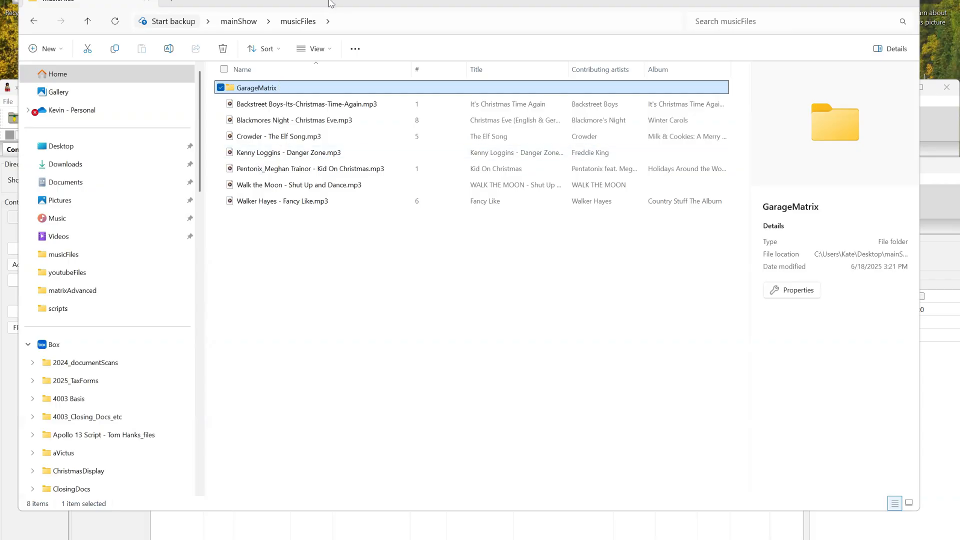
left_click_drag(329, 1, 370, 13)
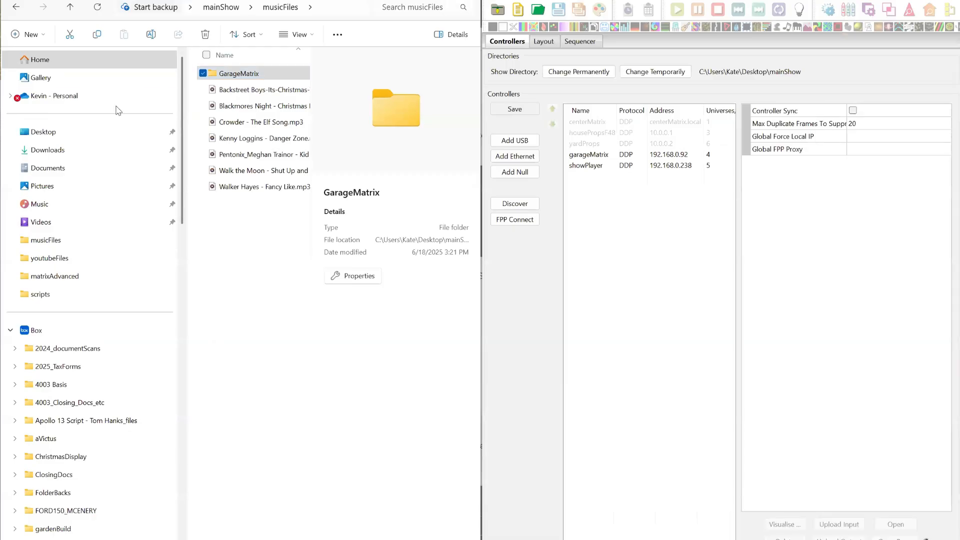
Step: Switch to the FPP web interface and view the status pages of showPlayer and garageMatrix
key("alt+Tab")
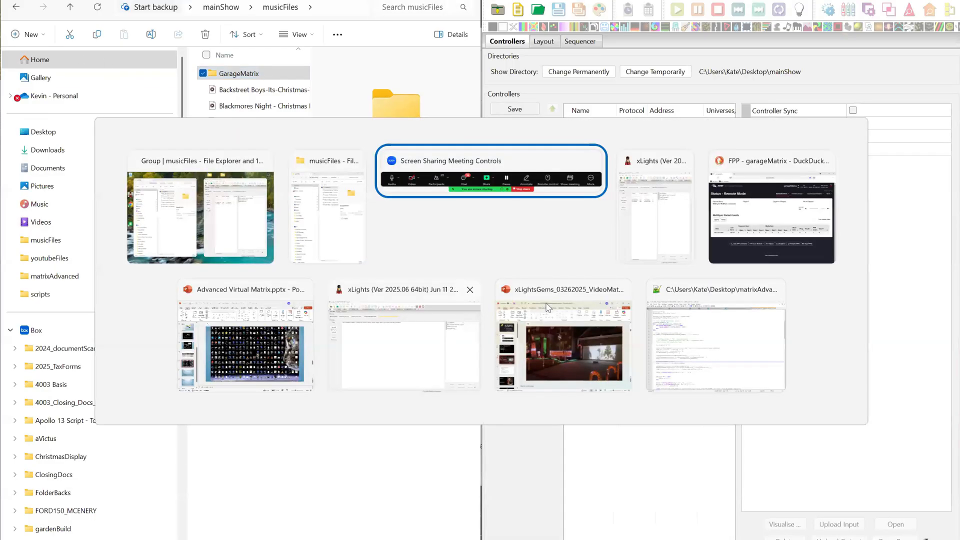
left_click(722, 217)
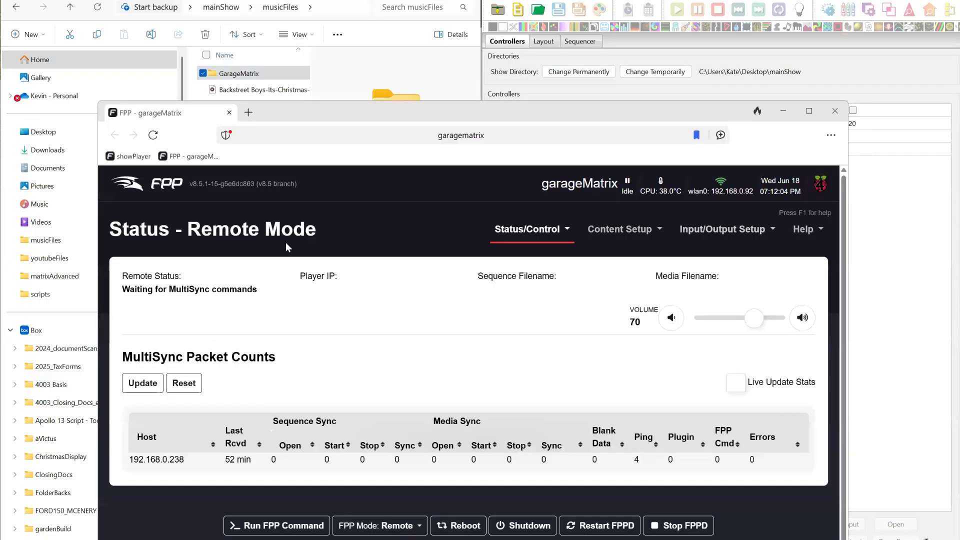
left_click(128, 156)
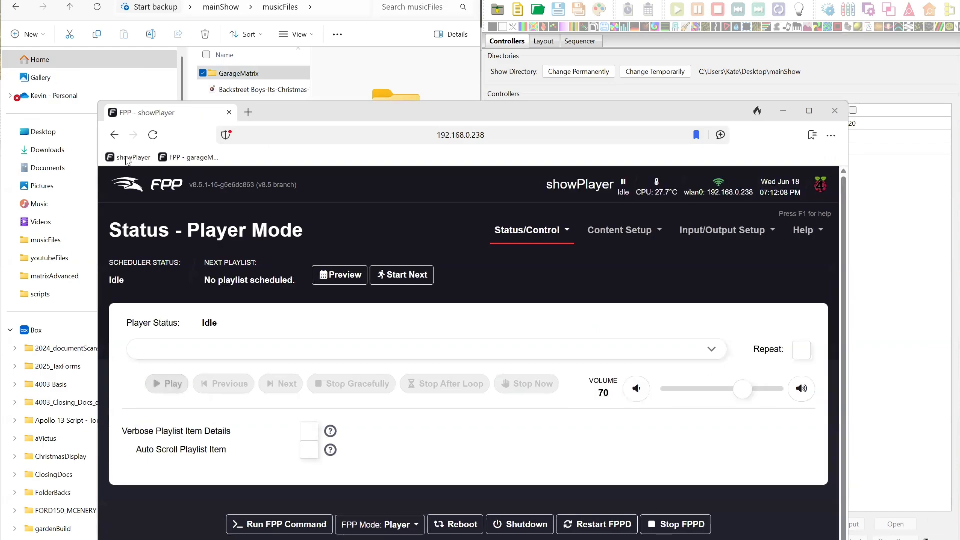
left_click(200, 158)
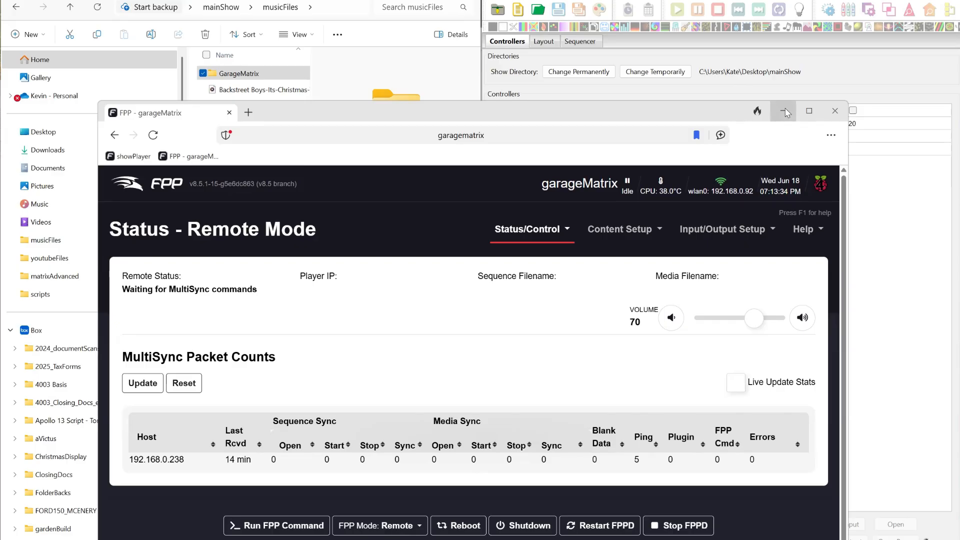
Step: Return to xLights with the mainShow directory, widen its window, and select the garageMatrix model in the layout to view its properties
left_click(867, 55)
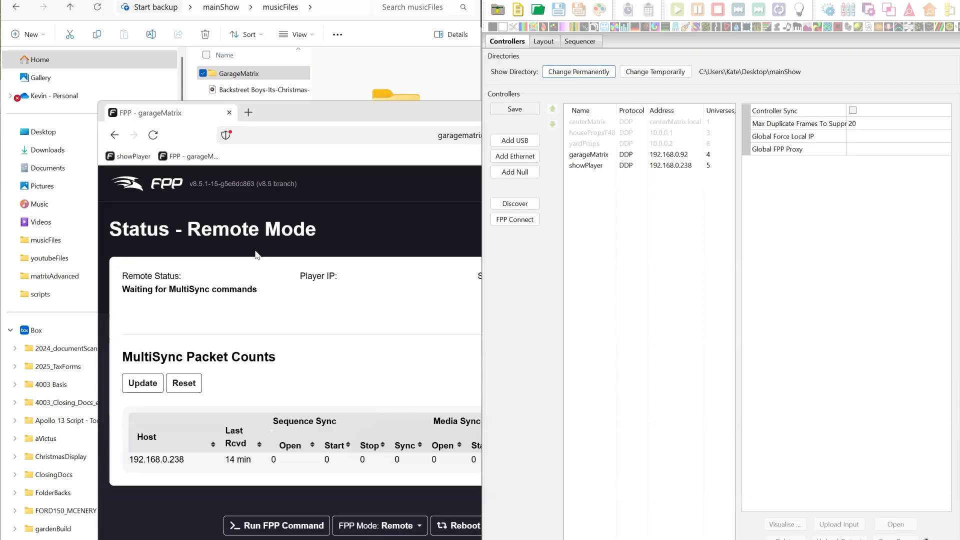
left_click(539, 42)
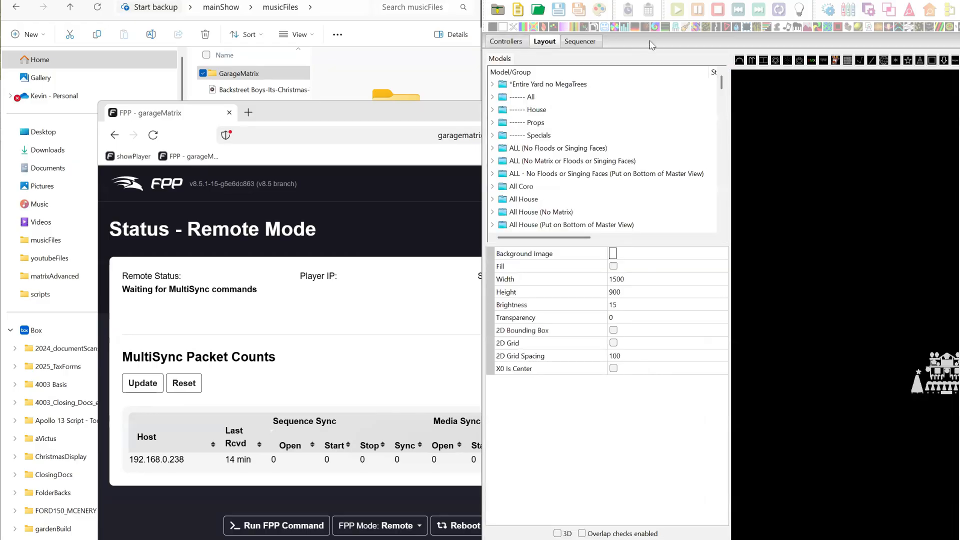
scroll(922, 370, "down", 4)
scroll(909, 360, "up", 7)
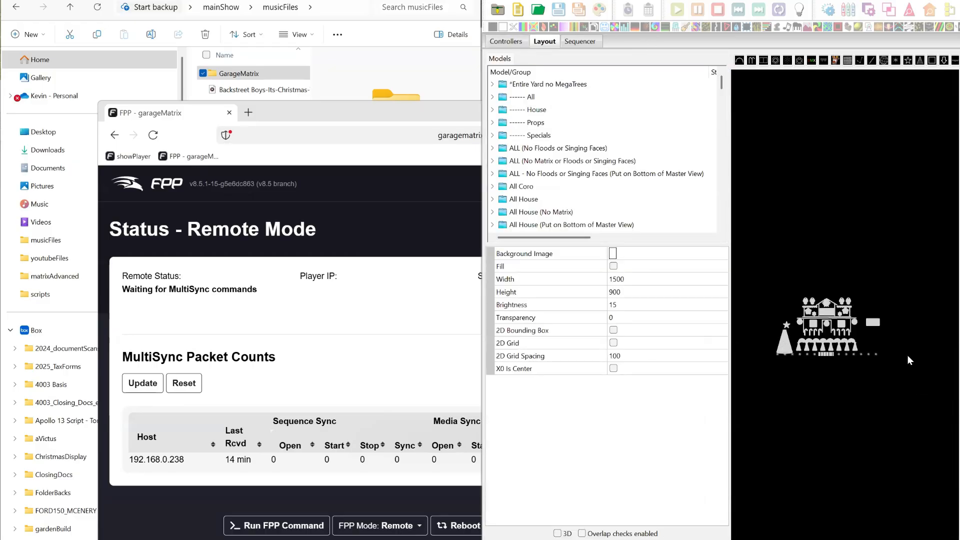
scroll(909, 360, "up", 5)
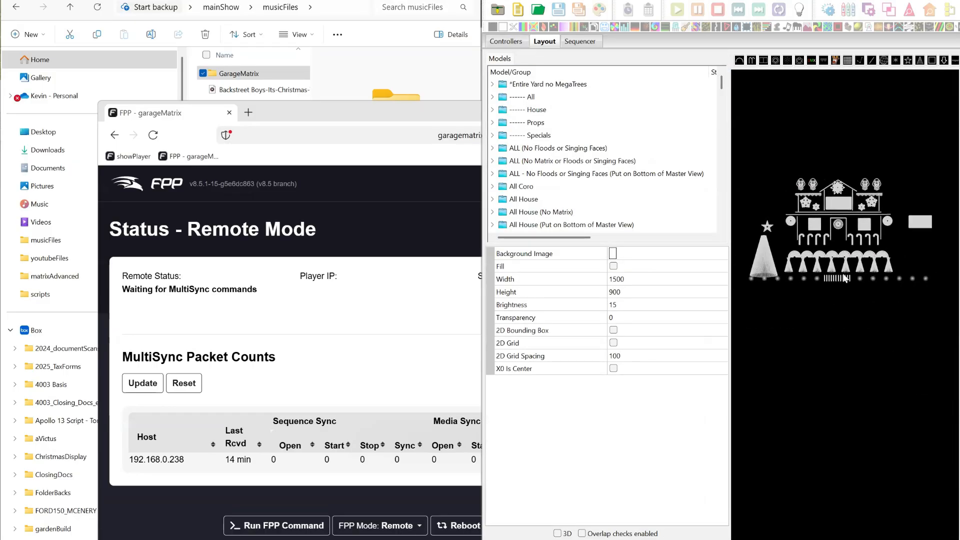
scroll(844, 278, "up", 3)
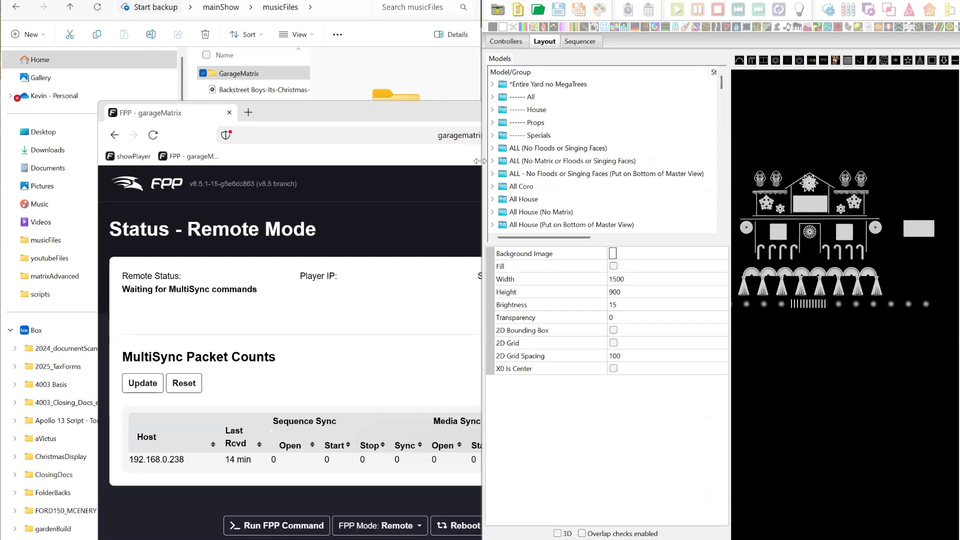
left_click_drag(480, 161, 258, 186)
left_click(914, 214)
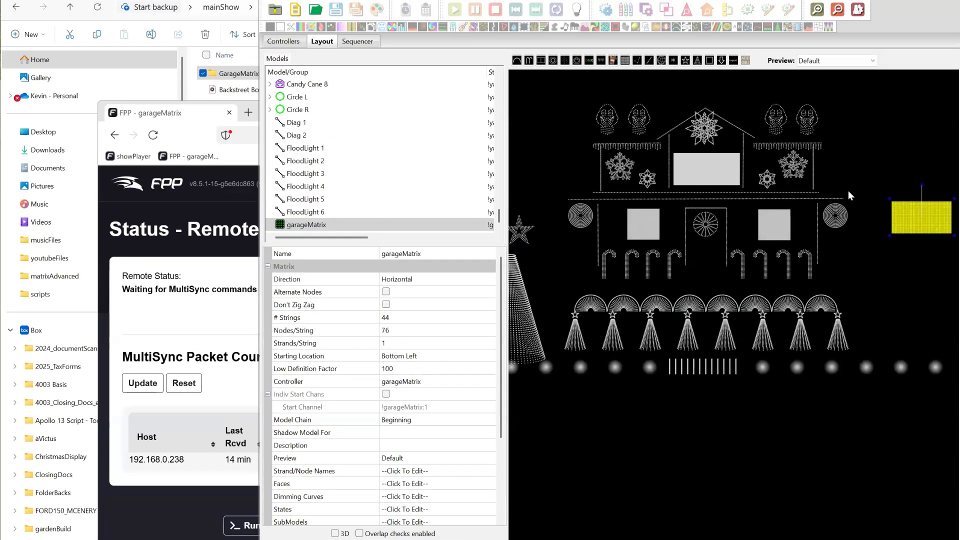
Step: Switch to the second xLights window with the matrixAdvanced show directory, display its layout and move the window higher on the screen
key("super")
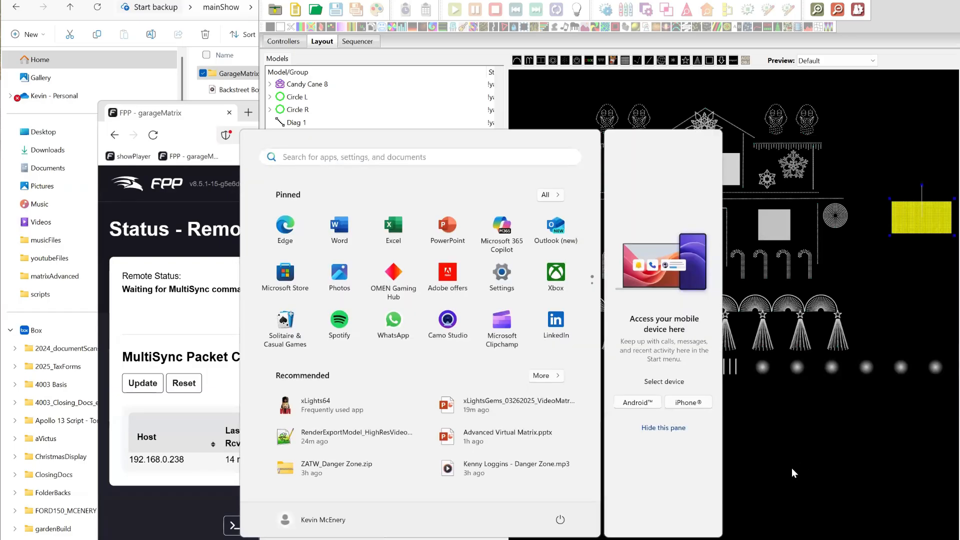
mouse_move(569, 538)
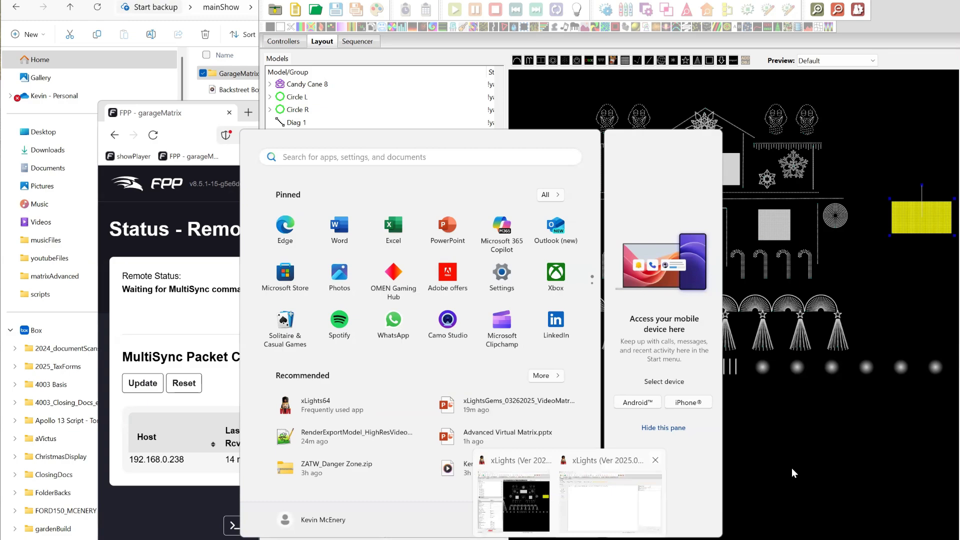
left_click(610, 502)
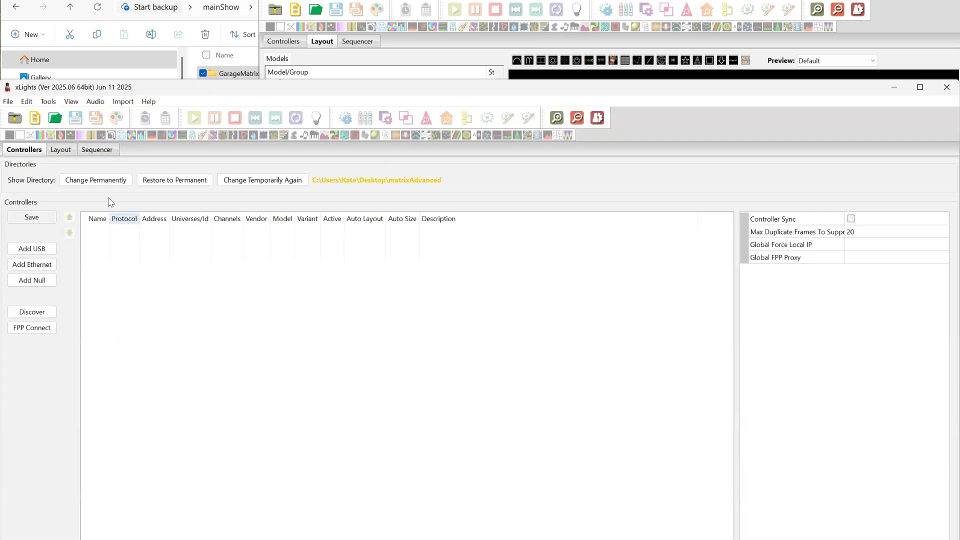
left_click(61, 149)
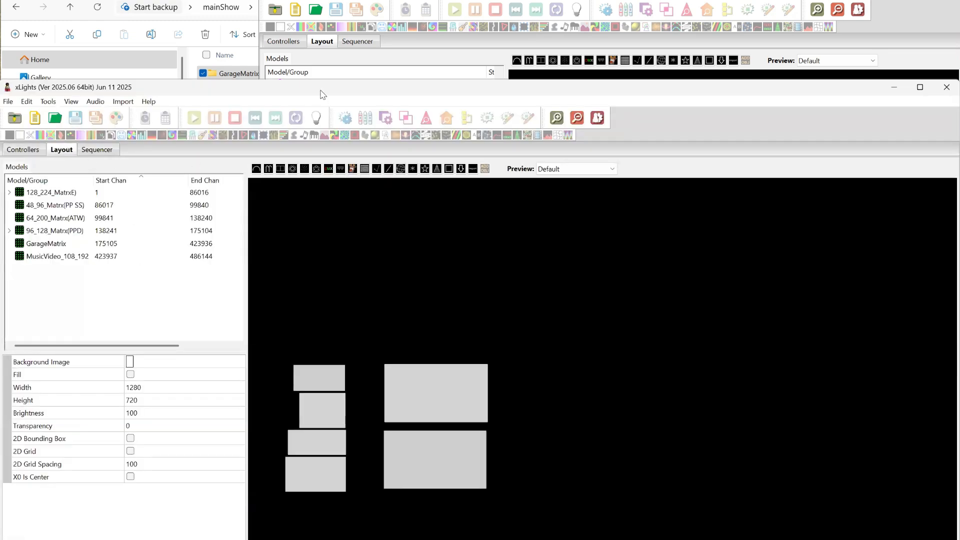
left_click_drag(322, 89, 378, 27)
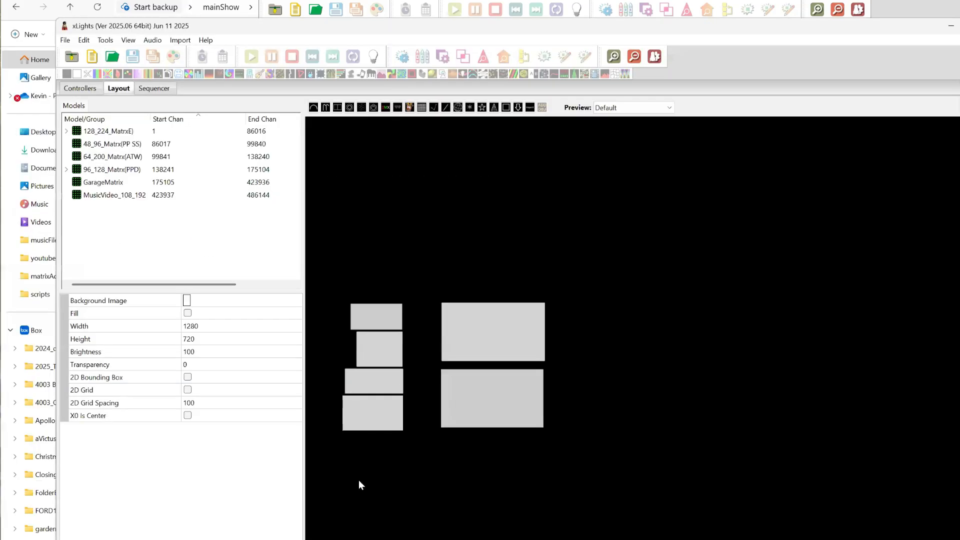
Step: Select the smaller matrix models in the matrixAdvanced layout one after another to examine their string and node counts
scroll(416, 414, "up", 3)
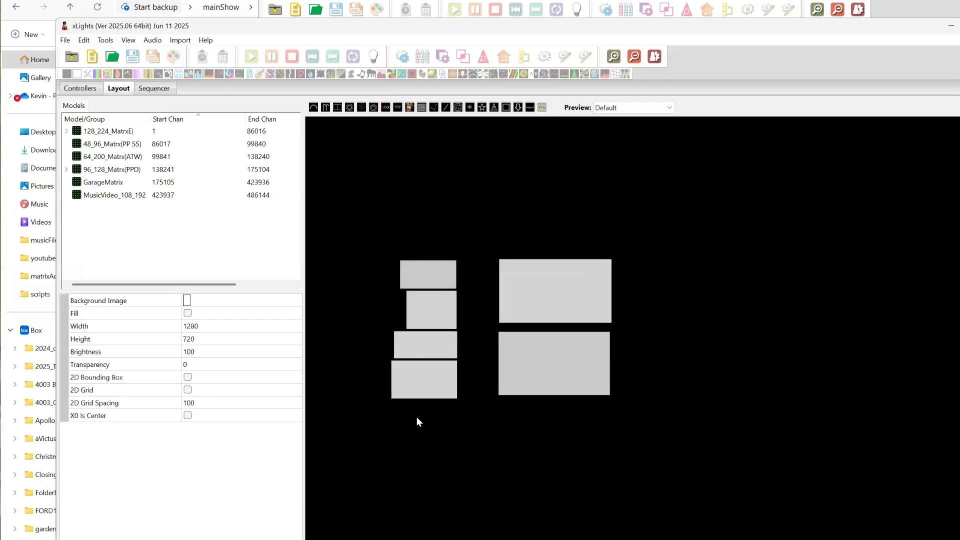
scroll(413, 419, "up", 1)
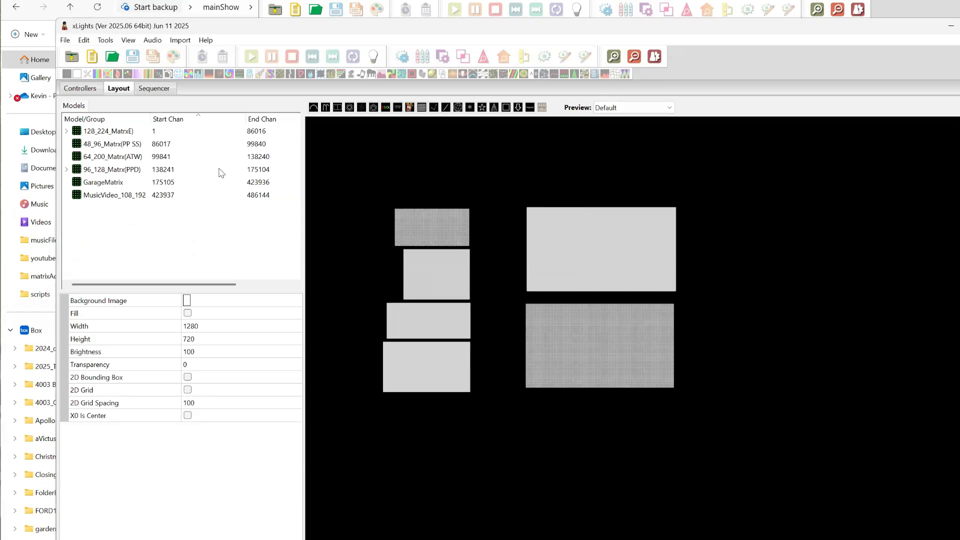
left_click_drag(407, 217, 410, 216)
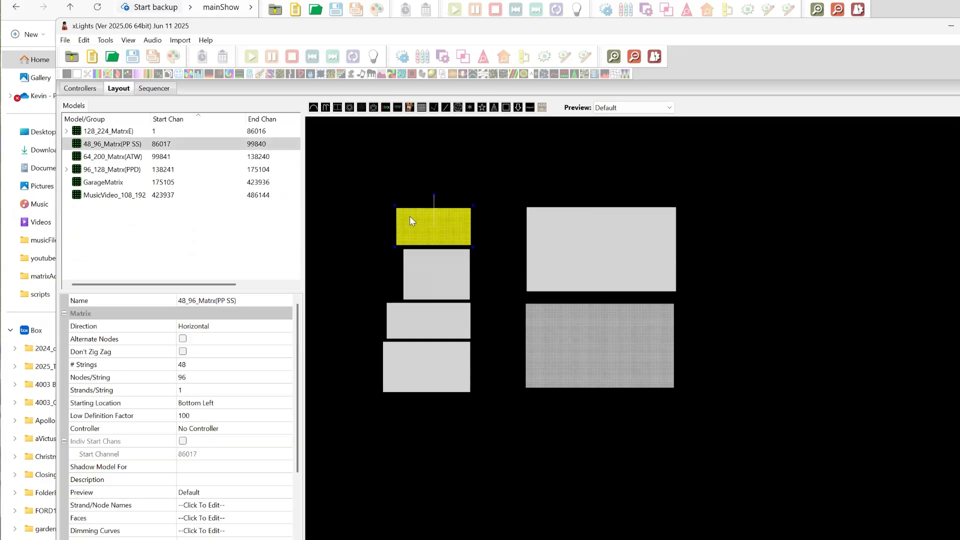
left_click(428, 270)
left_click(438, 327)
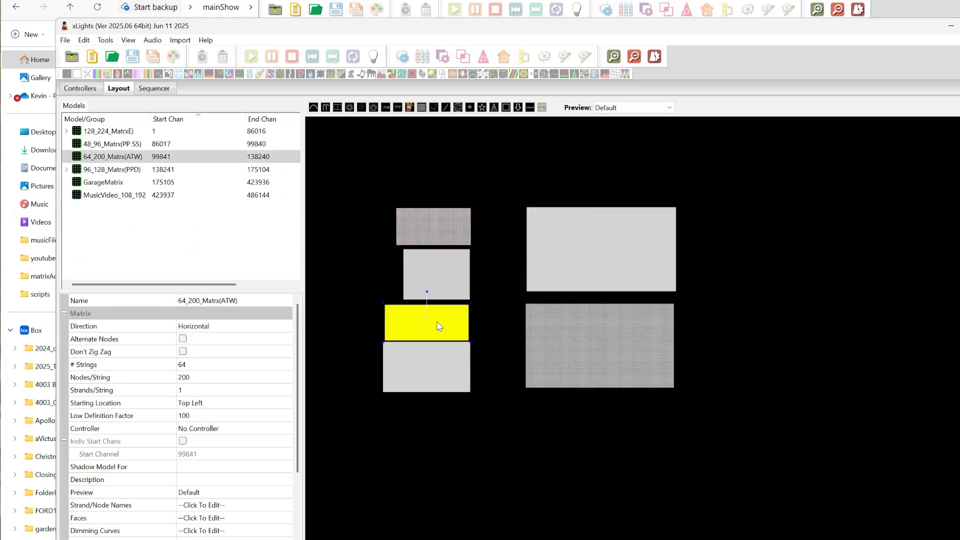
left_click(431, 361)
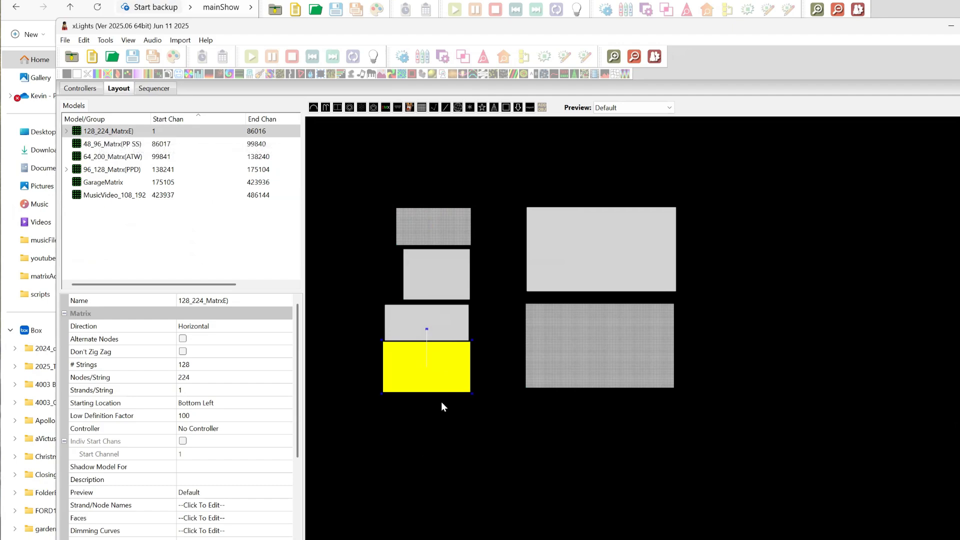
left_click(426, 337)
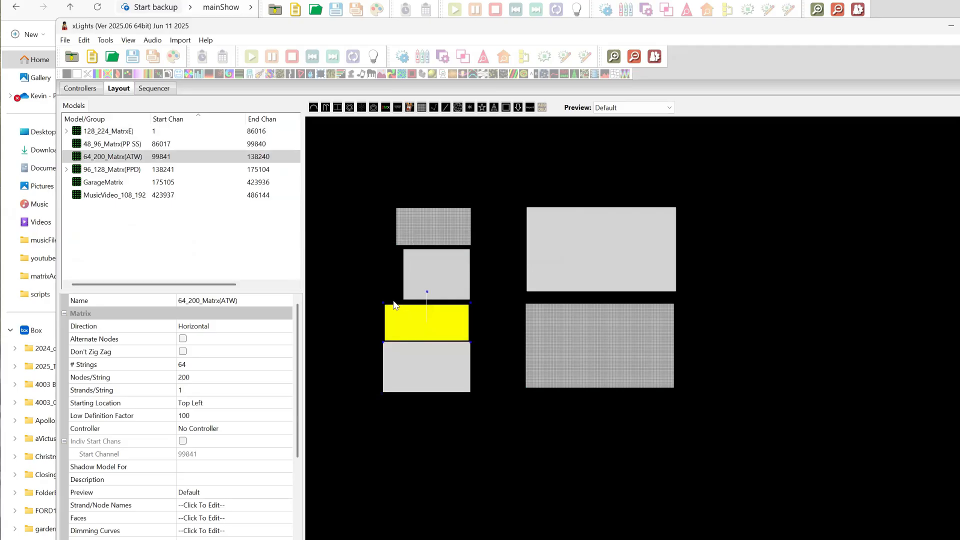
Step: Examine the string and node counts of 96_128_Matrx(PPD), 48_96_Matrx(PP SS), GarageMatrix and MusicVideo_108_192 in the matrixAdvanced layout
left_click(439, 272)
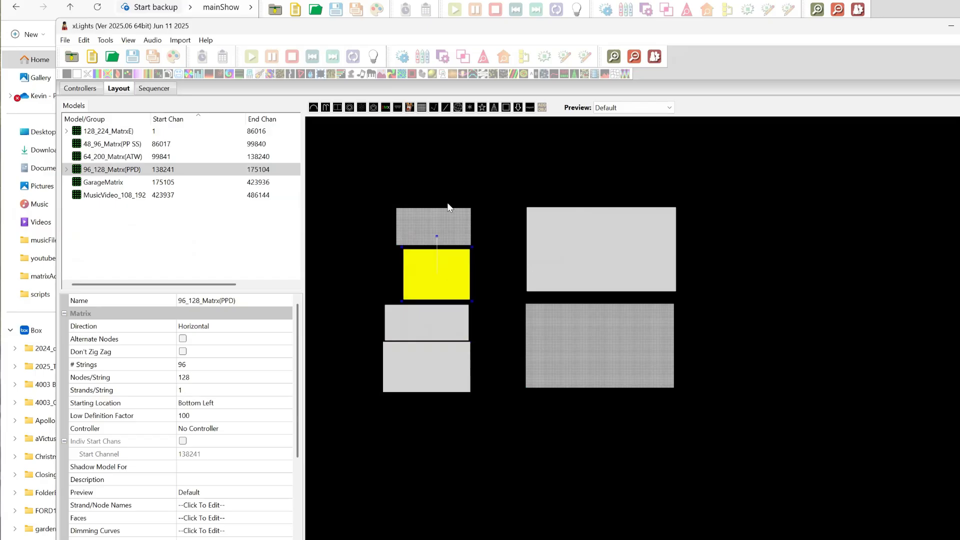
left_click(440, 219)
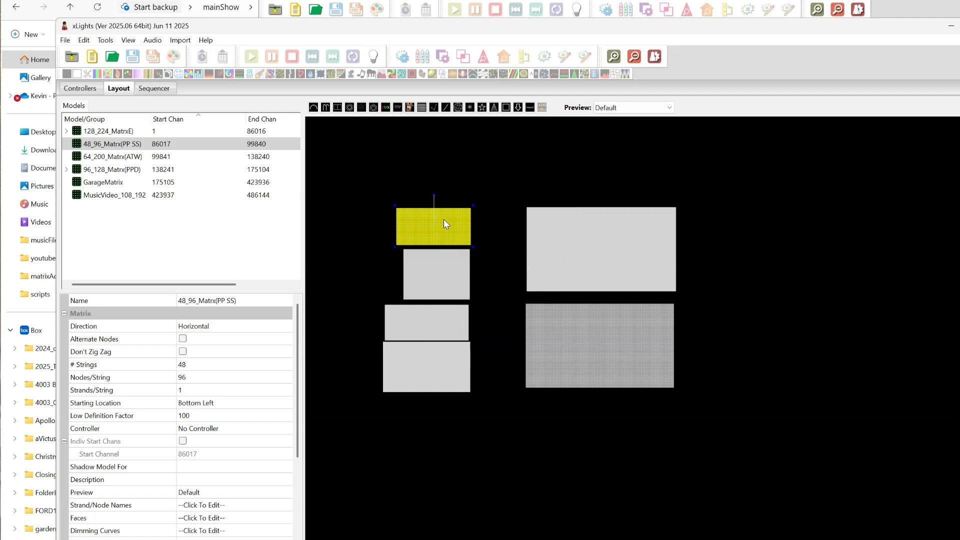
left_click(599, 253)
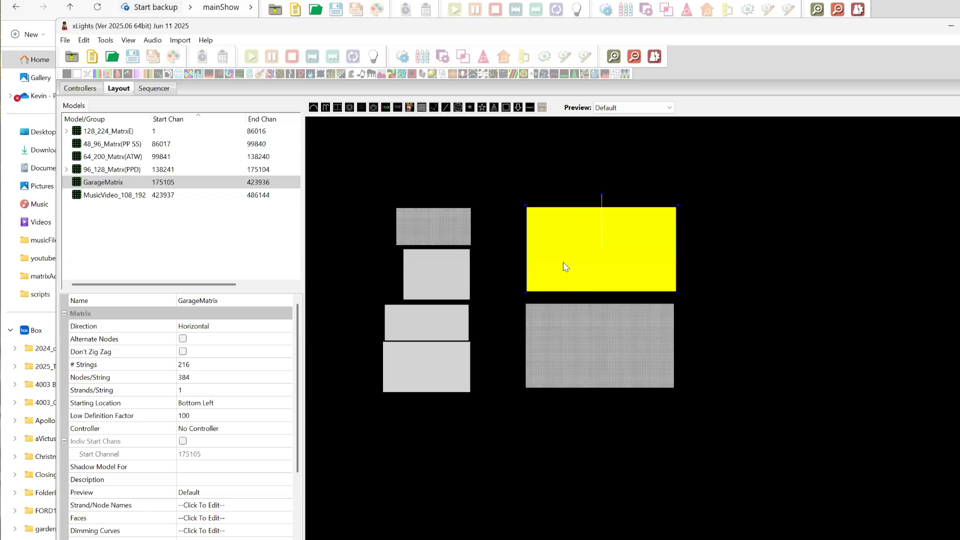
left_click(594, 345)
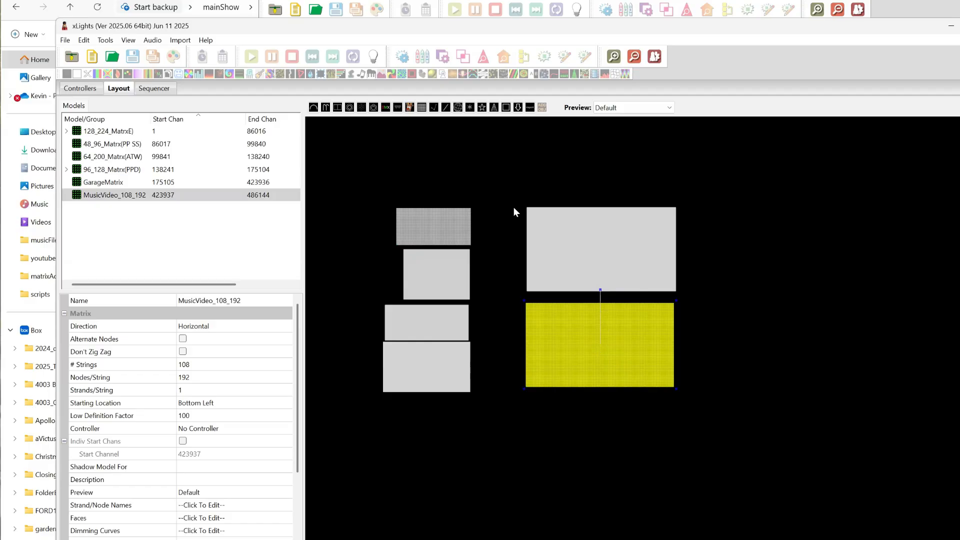
Step: Switch to the xLights window with the mainShow directory and start a new musical sequence
key("alt+Tab")
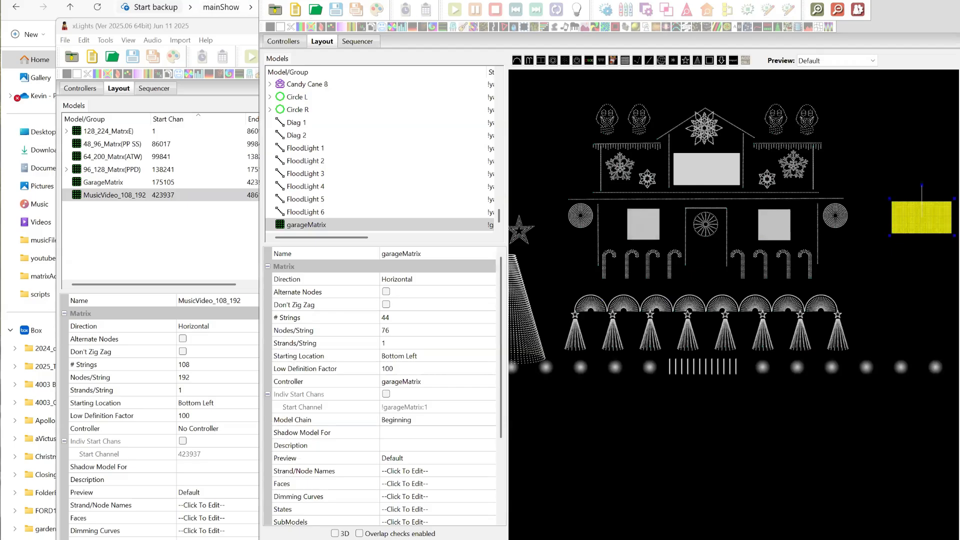
key("alt+space")
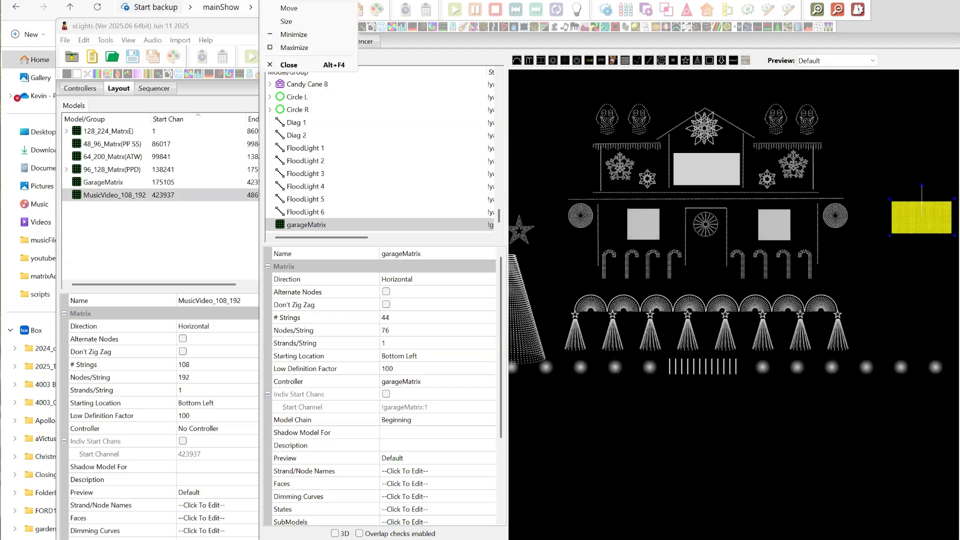
key("Escape")
key("alt+f")
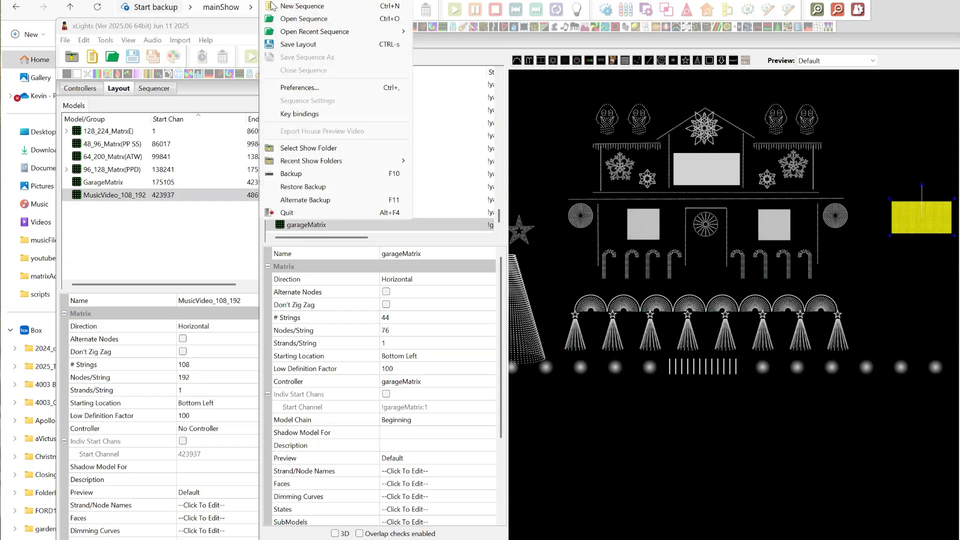
left_click(294, 7)
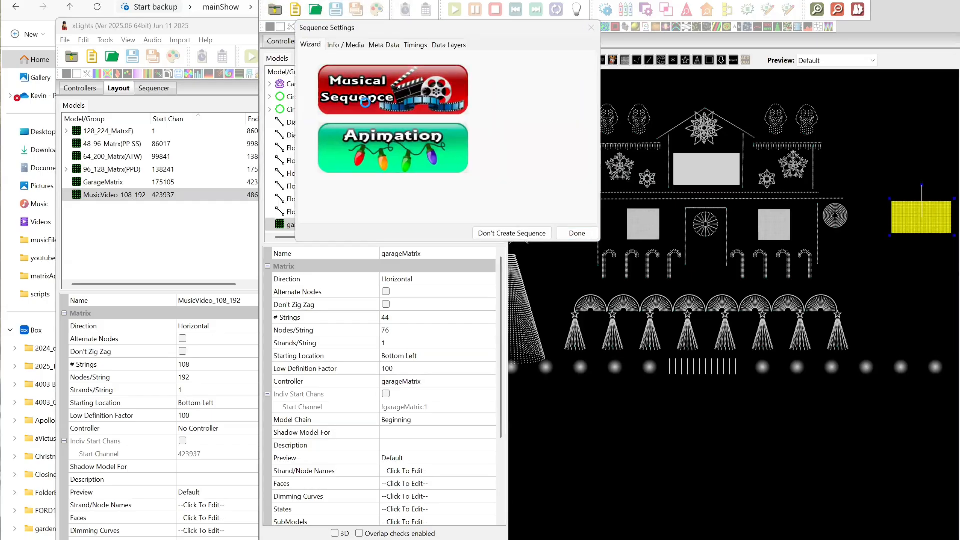
left_click(368, 102)
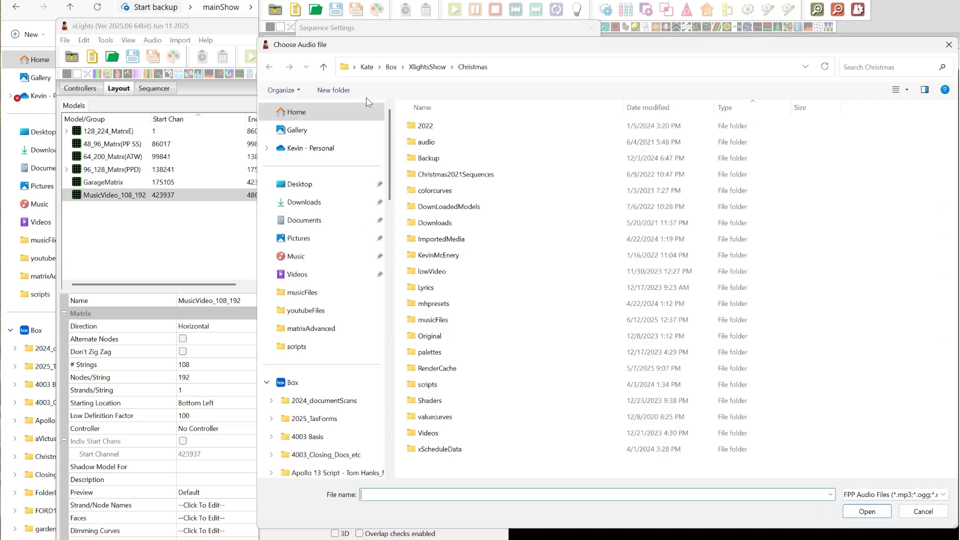
left_click(435, 322)
double_click(436, 325)
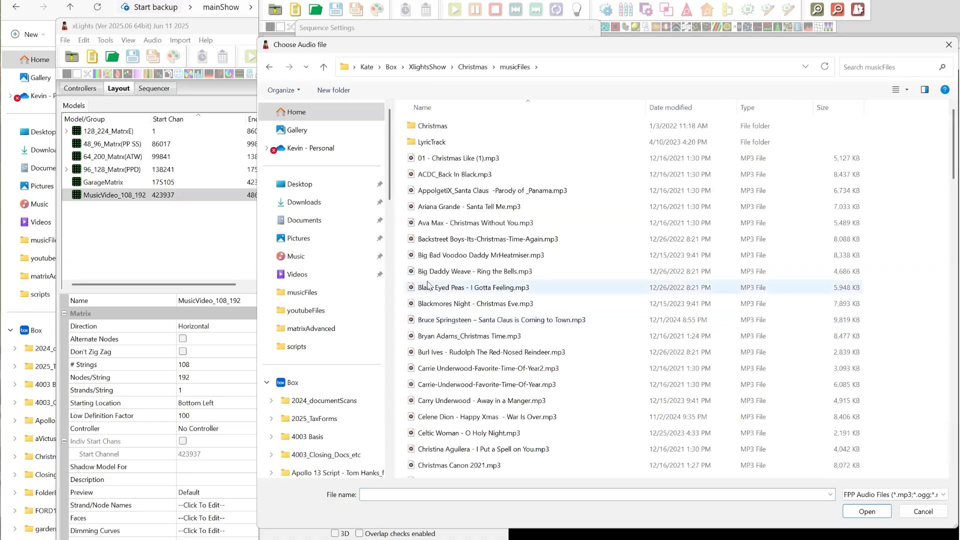
left_click(427, 66)
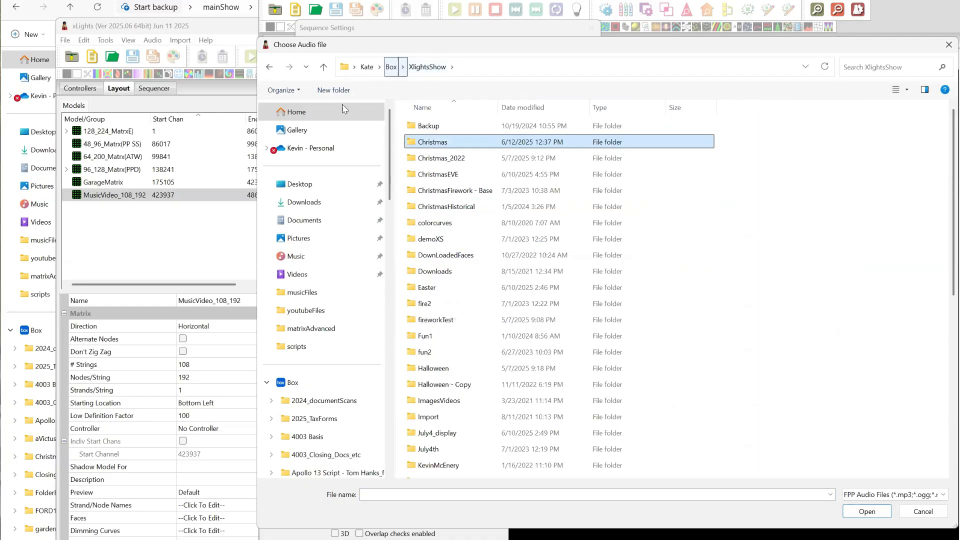
Step: Choose Kenny Loggins - Danger Zone.mp3 from the desktop's mainShow musicFiles folder as the audio and finish the sequence setup
left_click(310, 171)
left_click(311, 188)
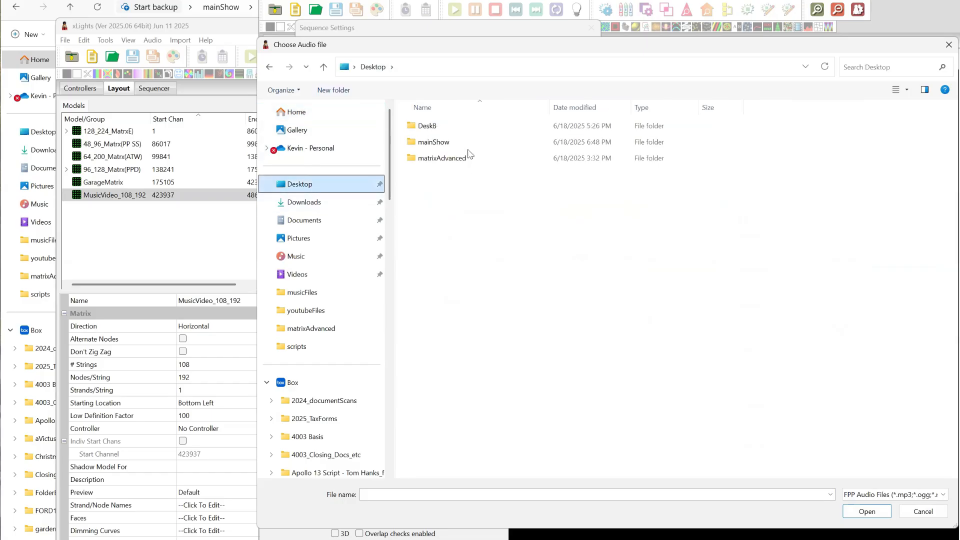
left_click(423, 144)
double_click(424, 144)
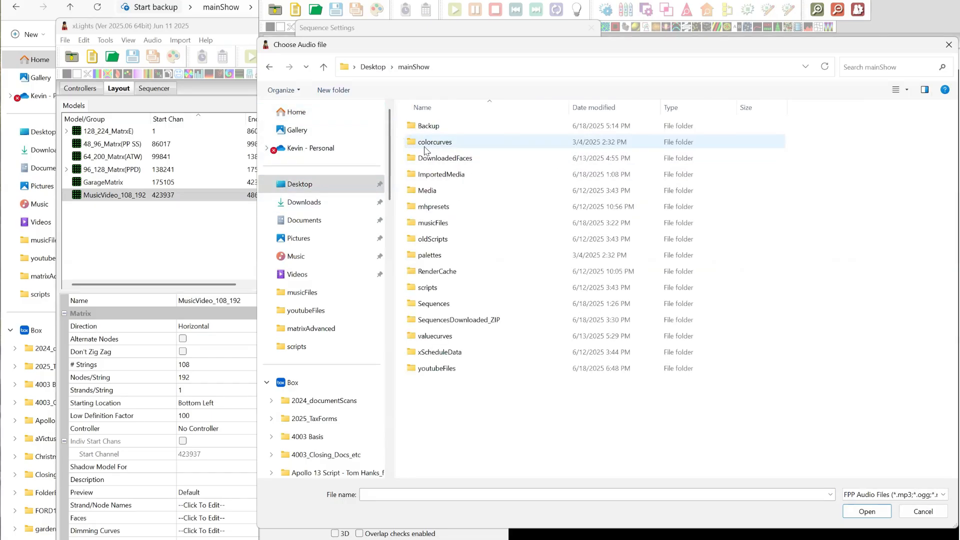
double_click(424, 223)
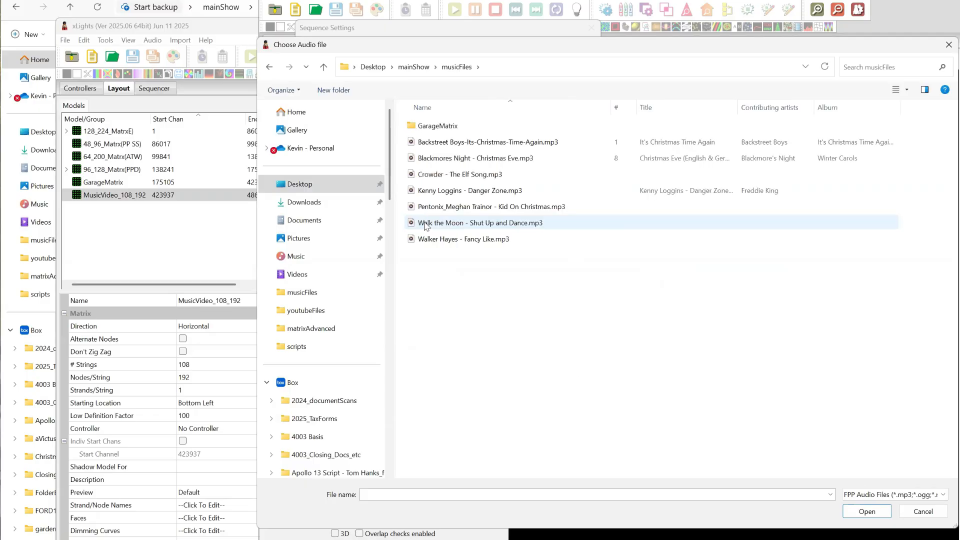
left_click(429, 192)
key("Return")
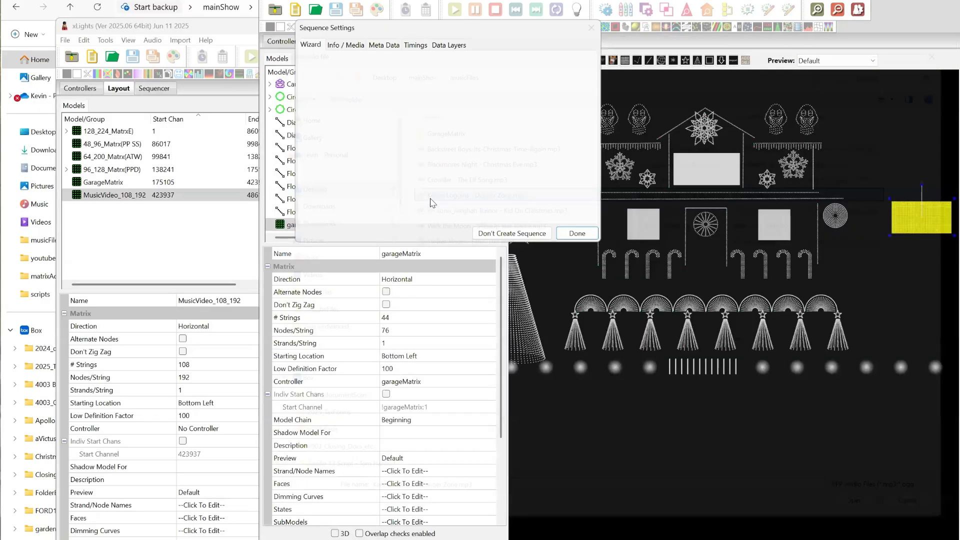
left_click(390, 118)
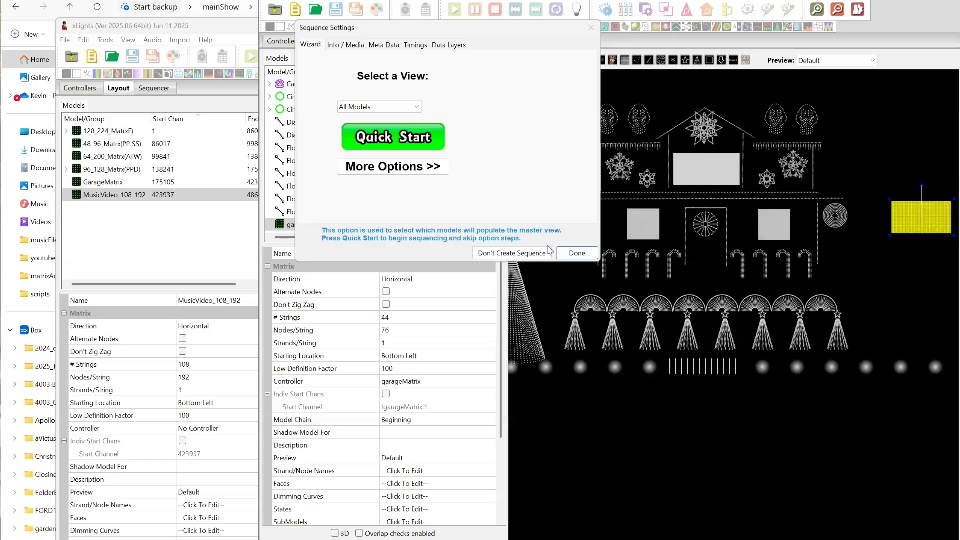
left_click(578, 254)
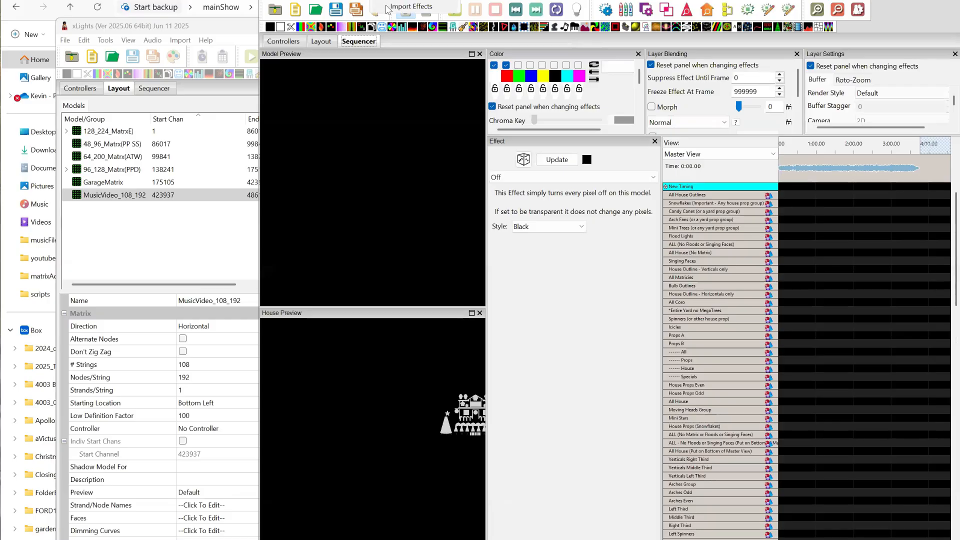
Step: Start an effects import from ZATW_Danger Zone.zip in the mainShow SequencesDownloaded_ZIP folder and accept the frame rate notice
left_click(386, 10)
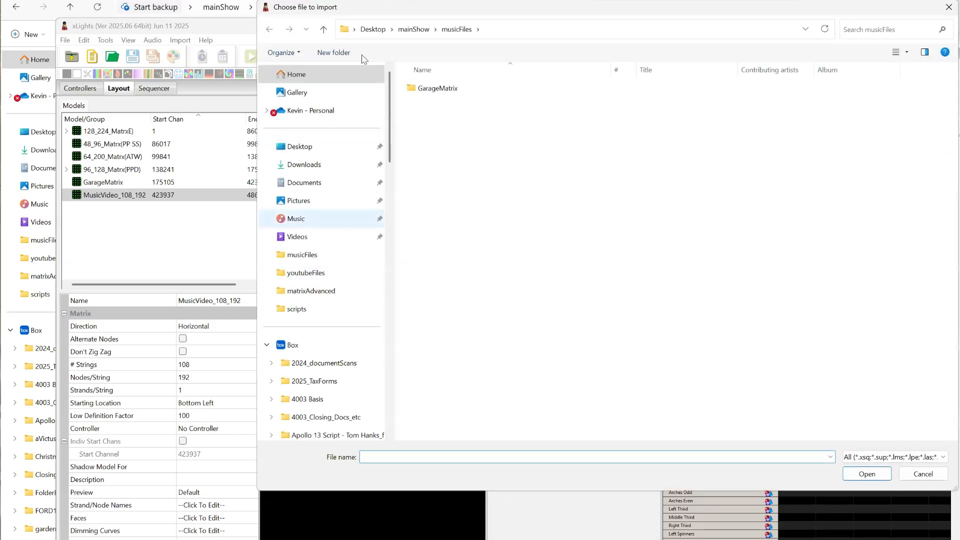
left_click(413, 29)
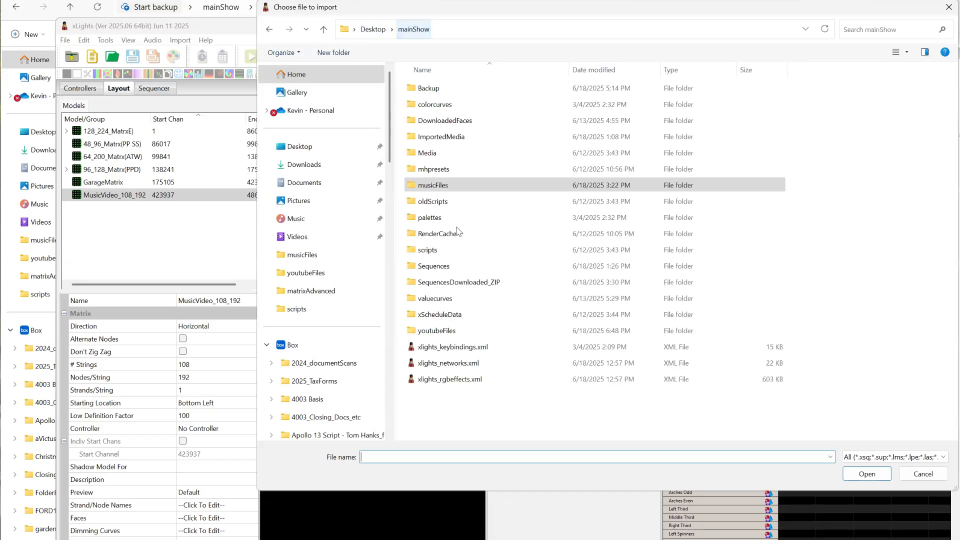
left_click(455, 284)
left_click(453, 282)
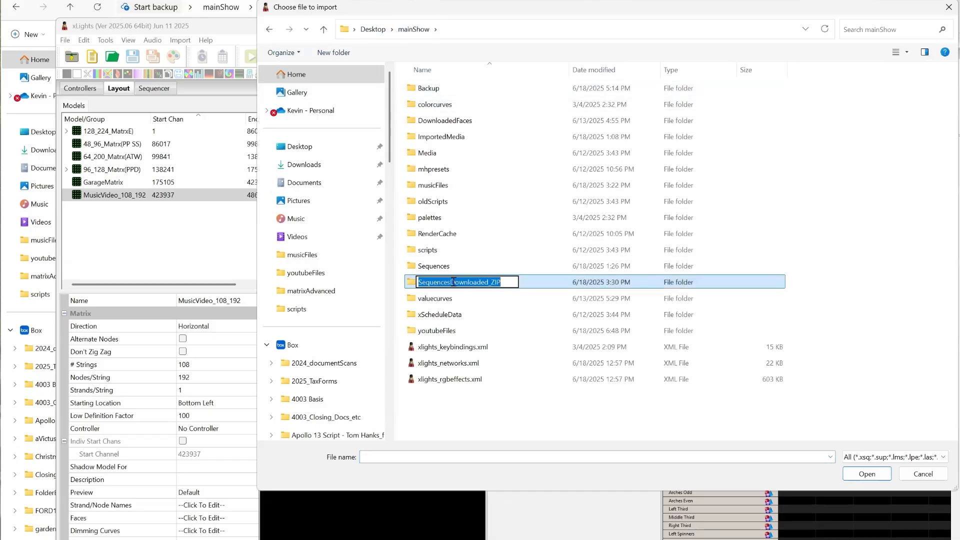
double_click(410, 286)
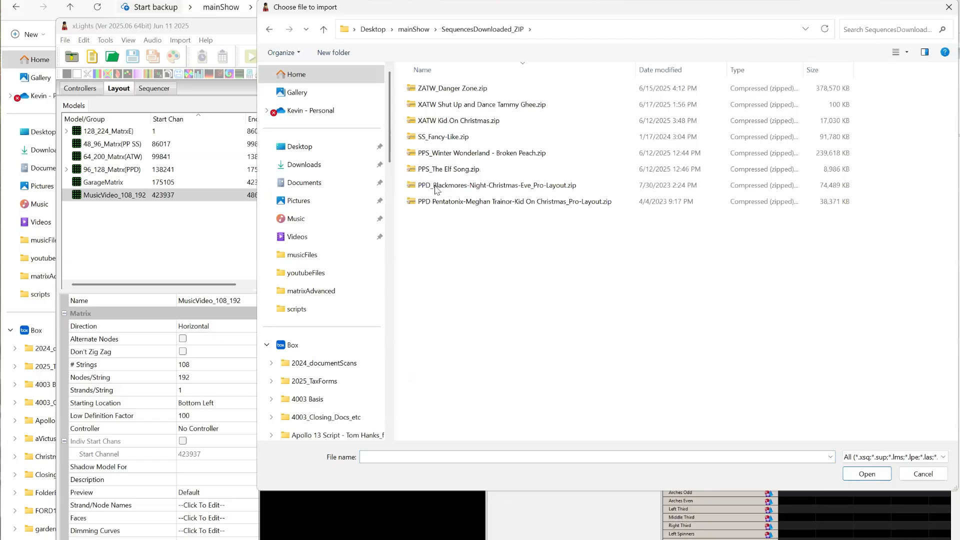
left_click(439, 94)
double_click(439, 94)
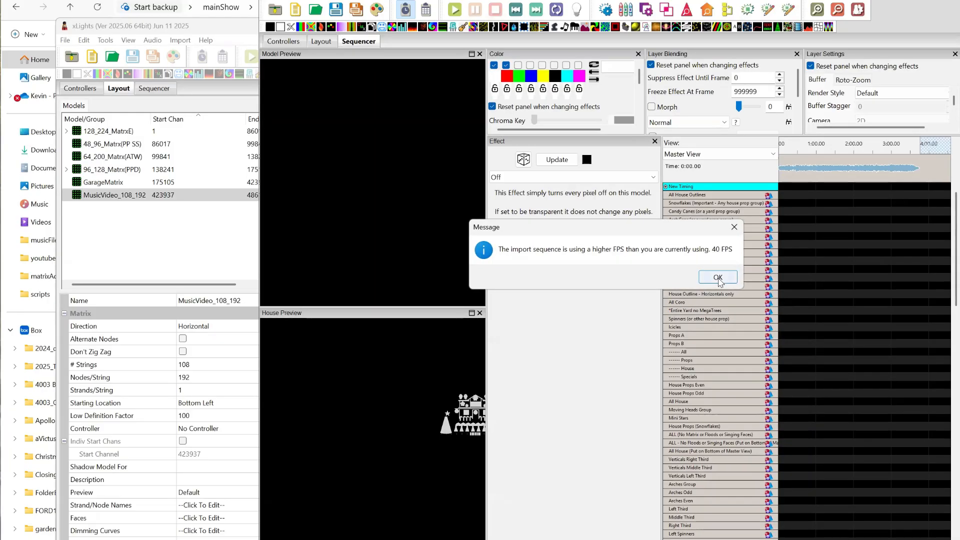
left_click(718, 277)
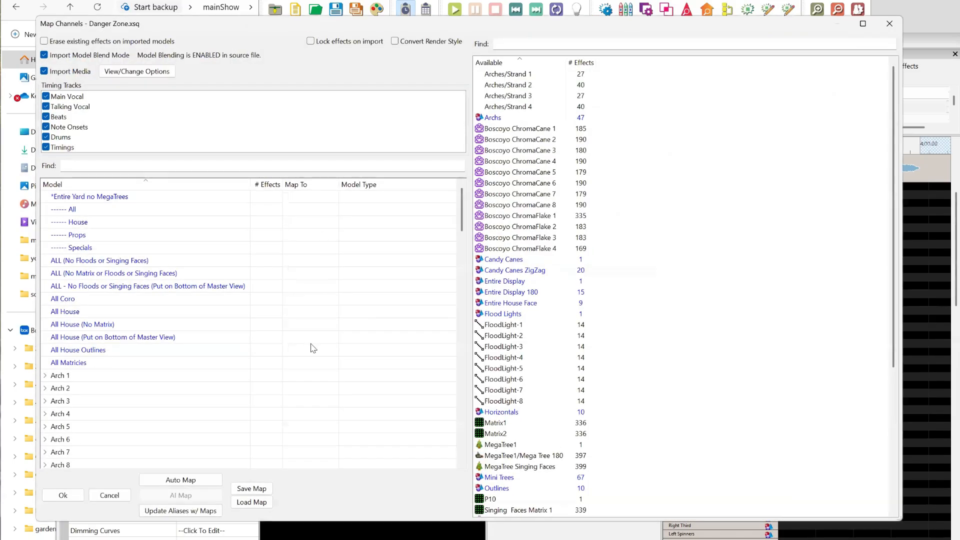
Step: Auto-map the imported effects to the layout's models and clear the mapping of garageMatrix
left_click(181, 480)
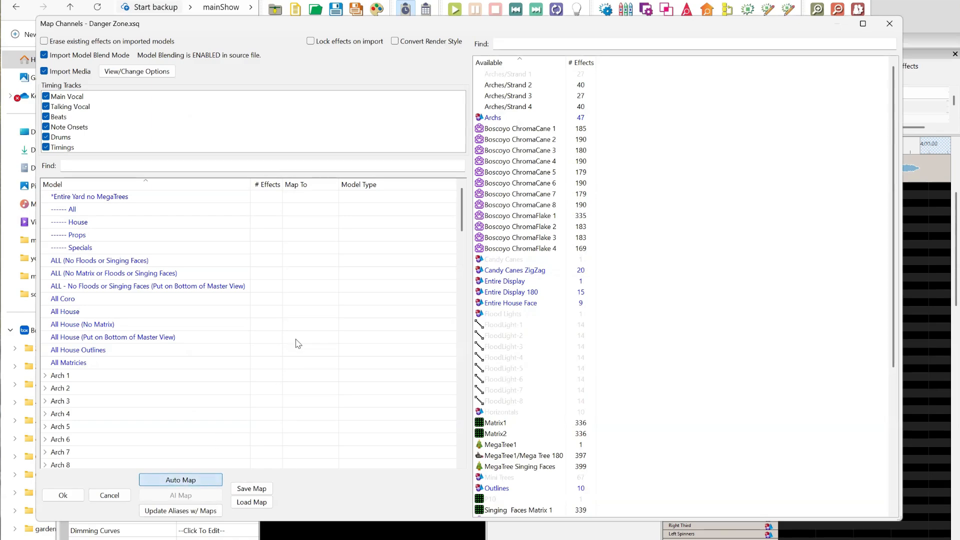
scroll(301, 327, "down", 20)
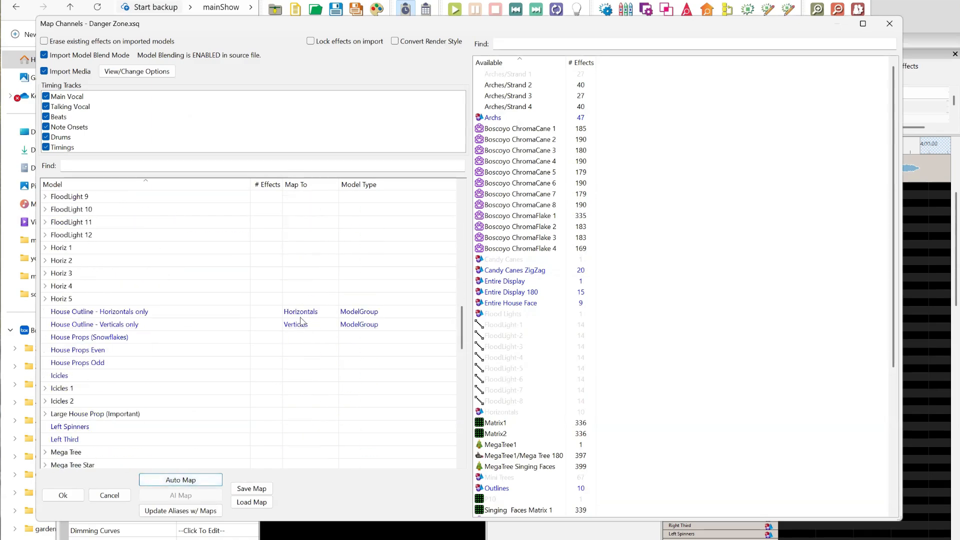
scroll(301, 321, "down", 10)
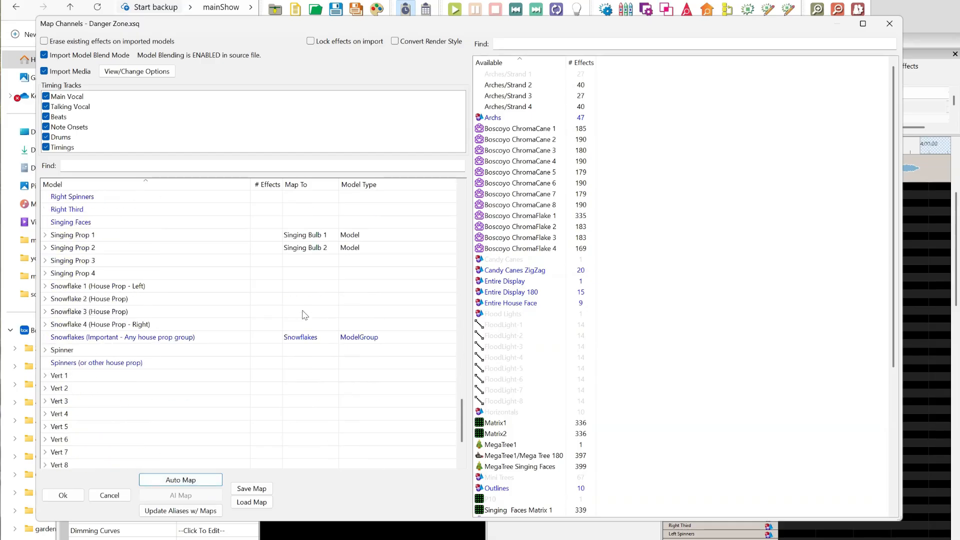
scroll(302, 314, "down", 3)
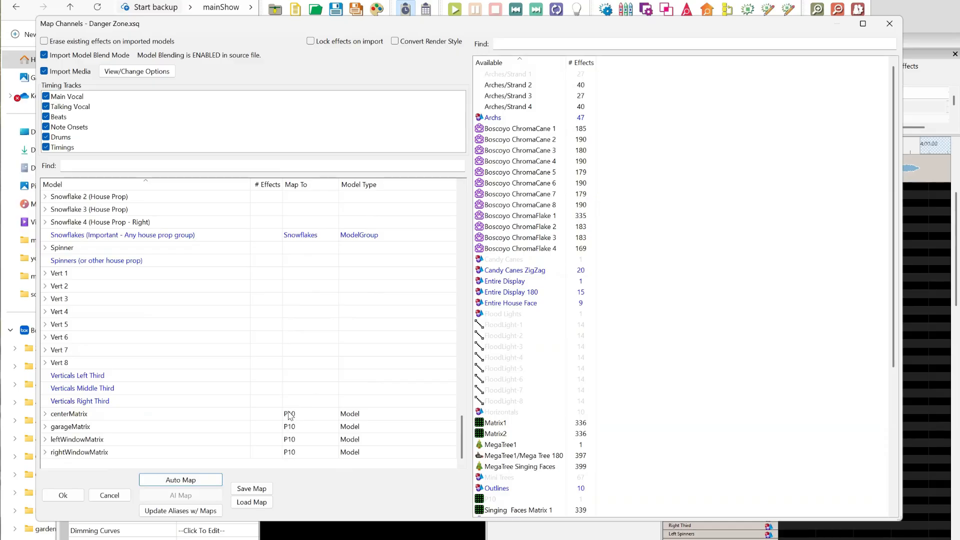
left_click(292, 429)
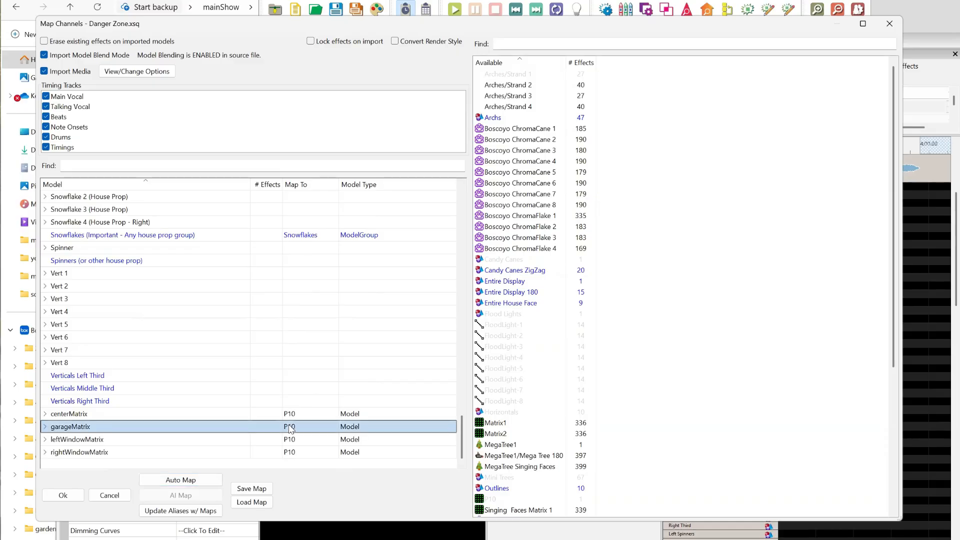
key("Delete")
Step: Map leftWindowMatrix to Matrix1 and rightWindowMatrix to Matrix2, and run the import without saving the mapping
left_click(290, 440)
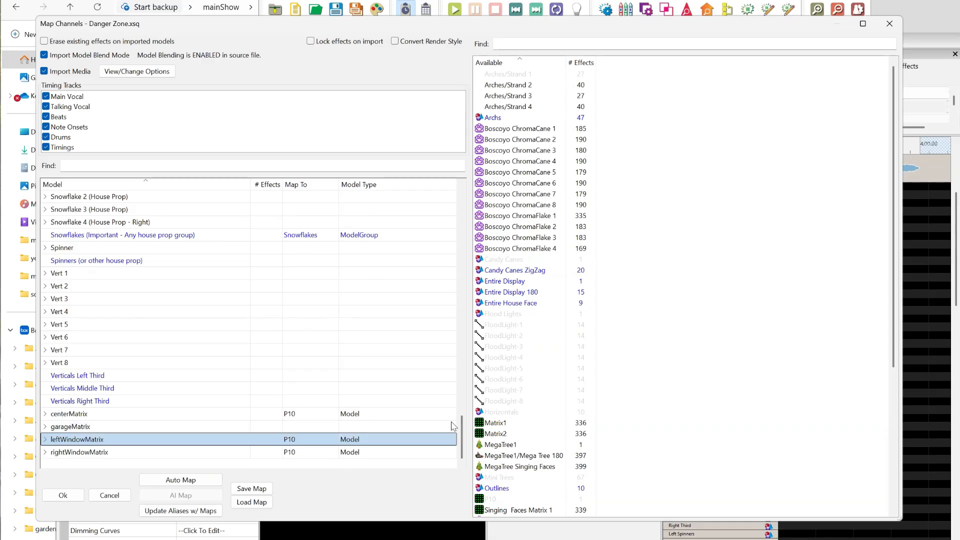
double_click(495, 423)
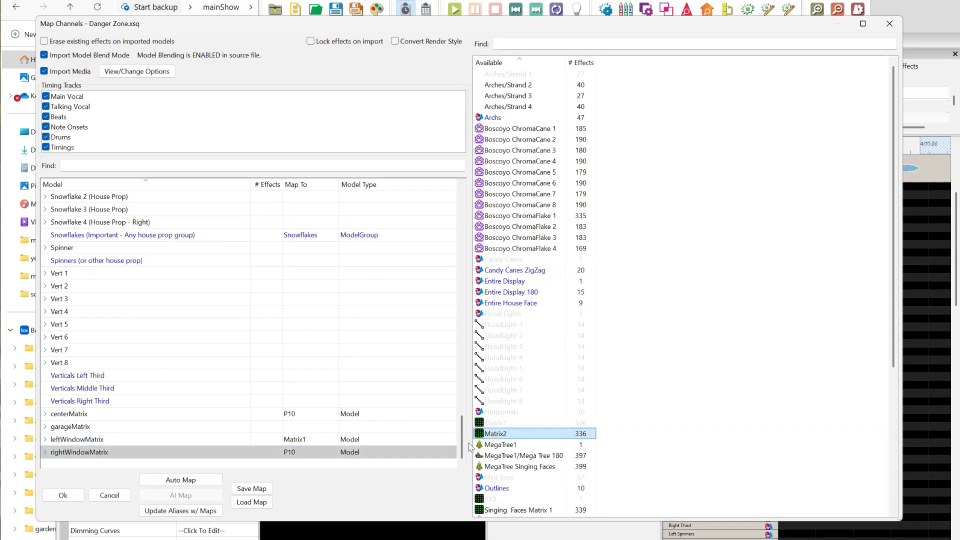
double_click(495, 433)
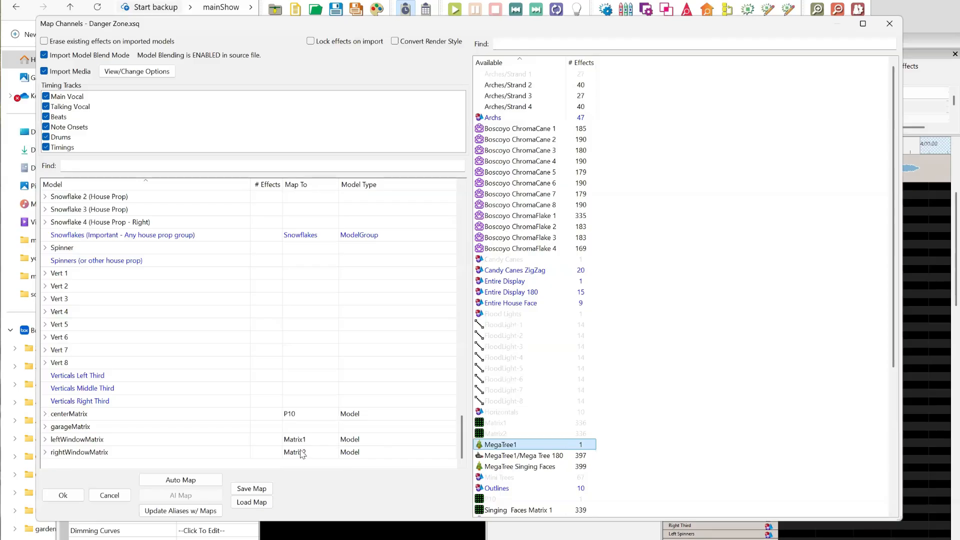
left_click(62, 495)
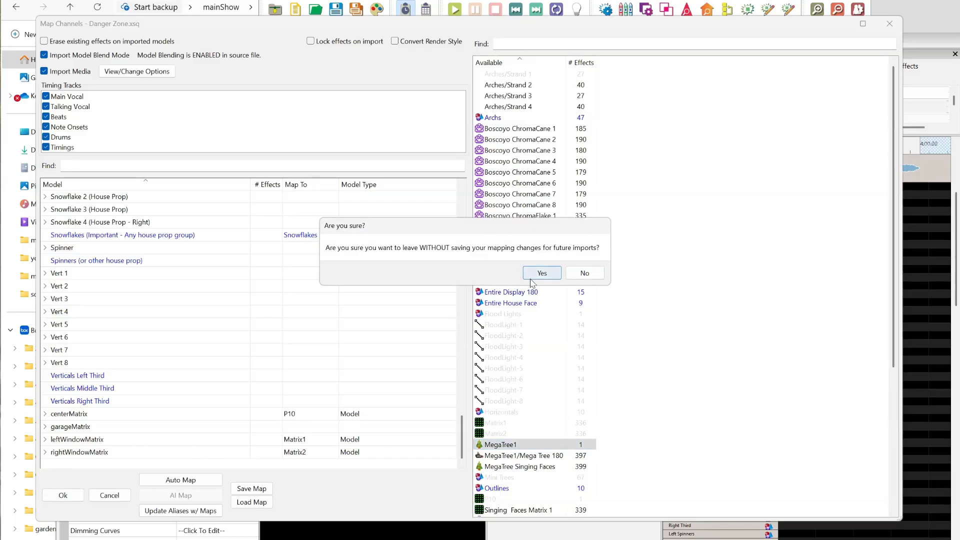
left_click(535, 278)
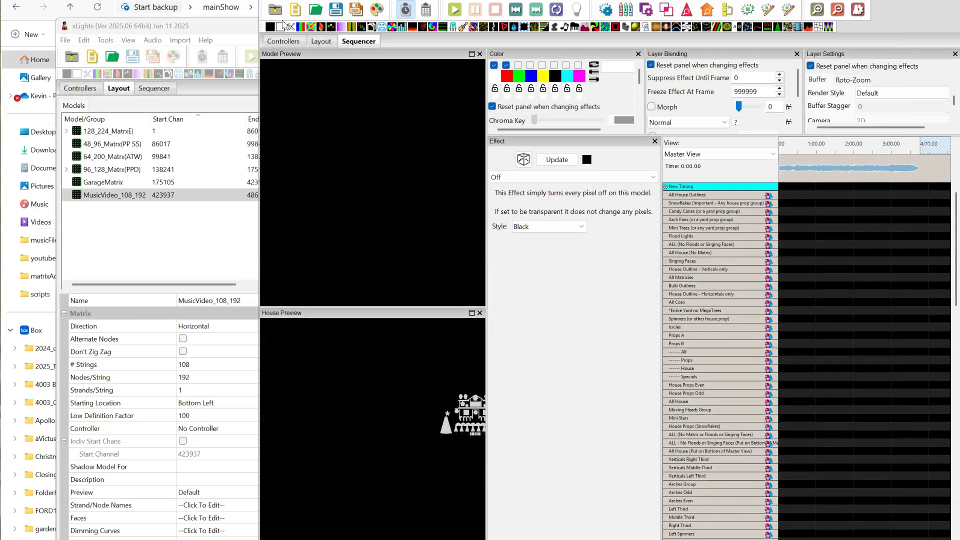
left_click(271, 2)
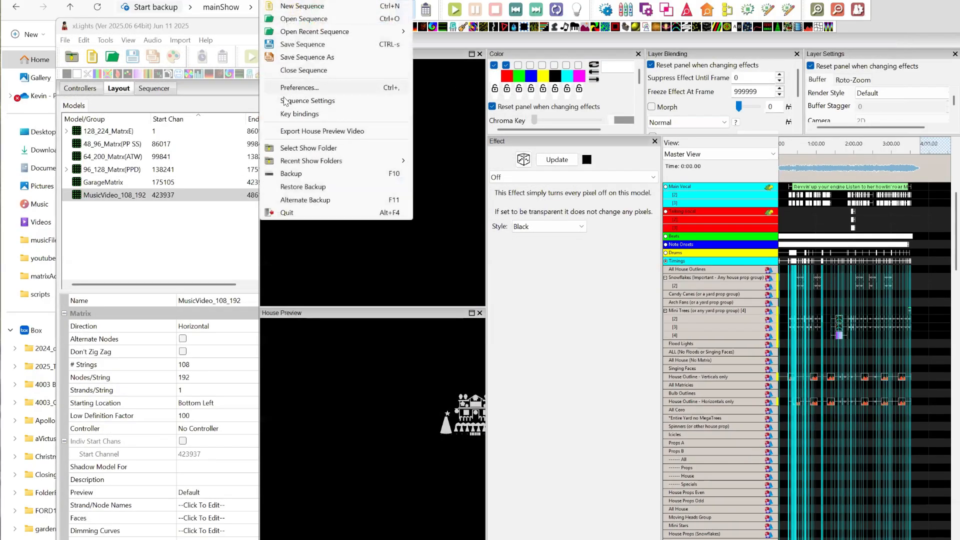
key("Escape")
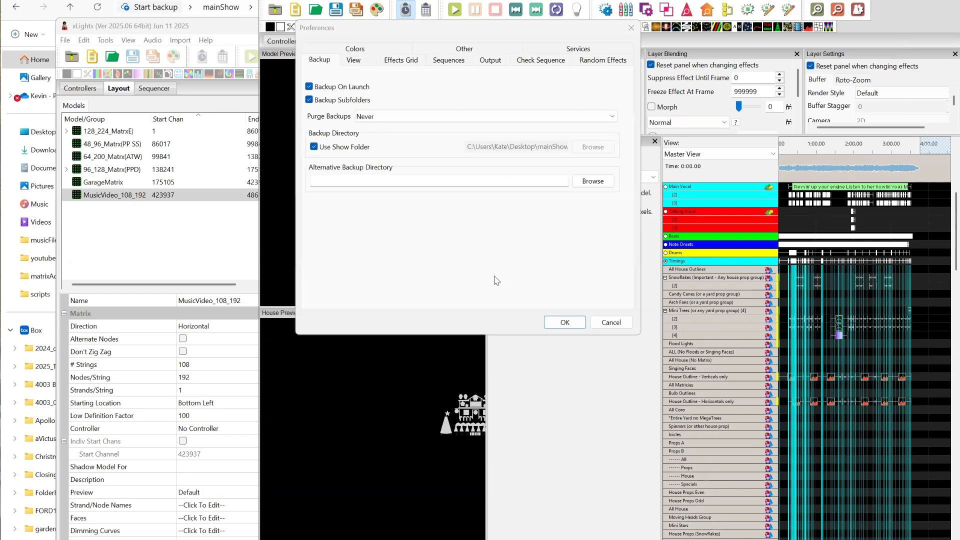
left_click(611, 322)
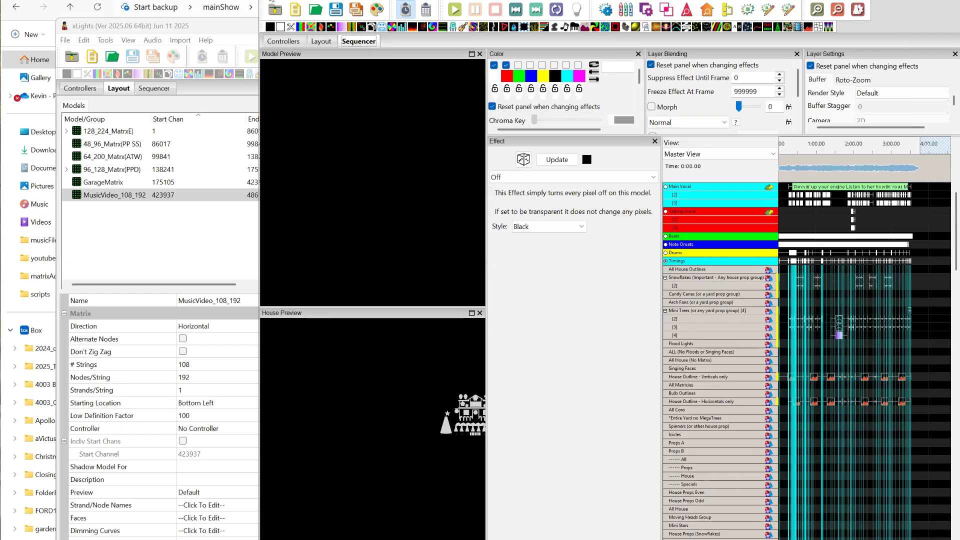
Step: Shorten the sequence by setting its duration to 30 seconds in the sequence settings
left_click(270, 1)
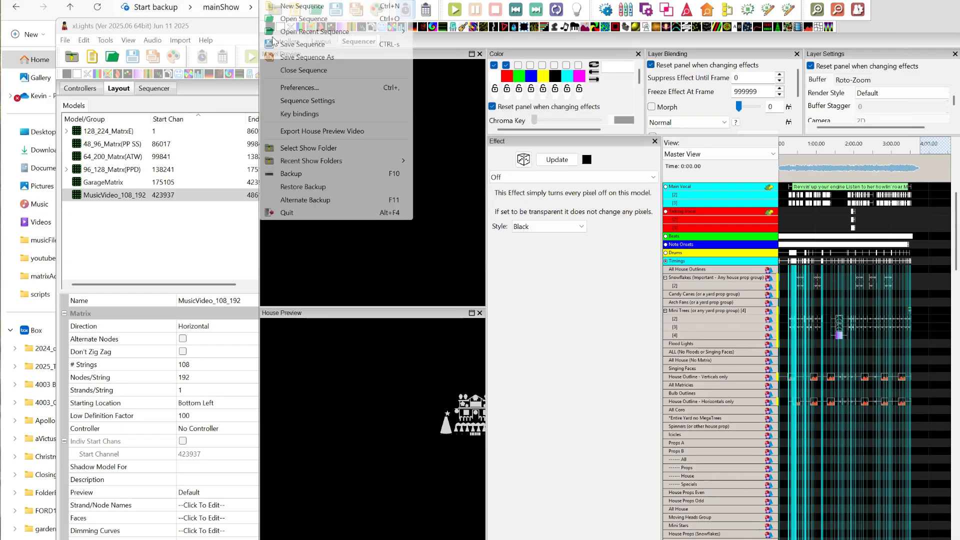
left_click(298, 101)
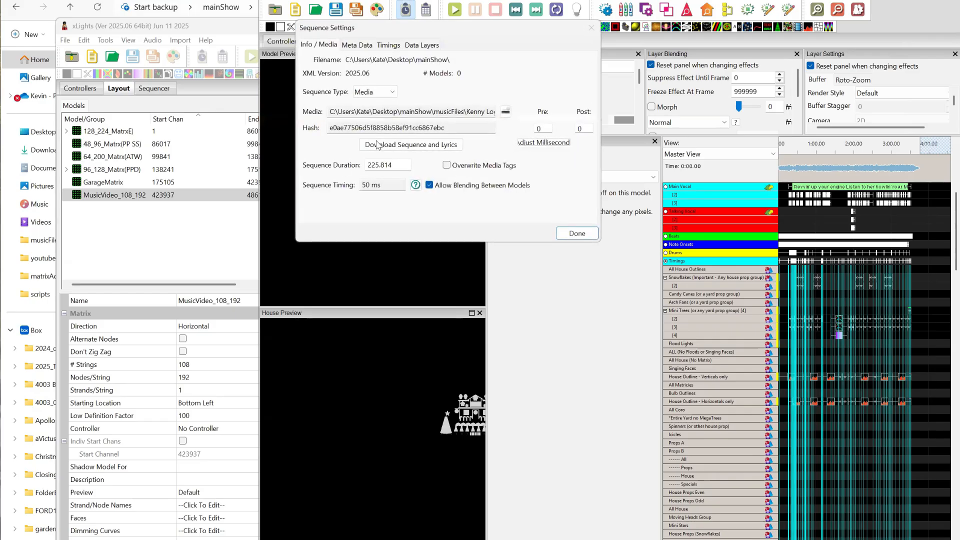
left_click_drag(396, 165, 341, 165)
type("30")
left_click(588, 236)
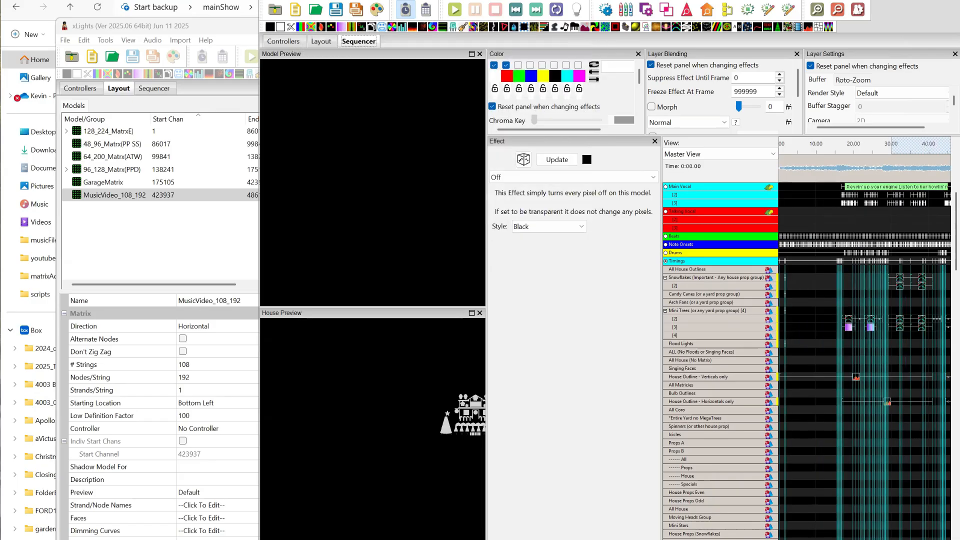
Step: Render the sequence and watch it play in the maximized House Preview, zooming in on the matrices, and restore the preview size
left_click(376, 10)
left_click(454, 10)
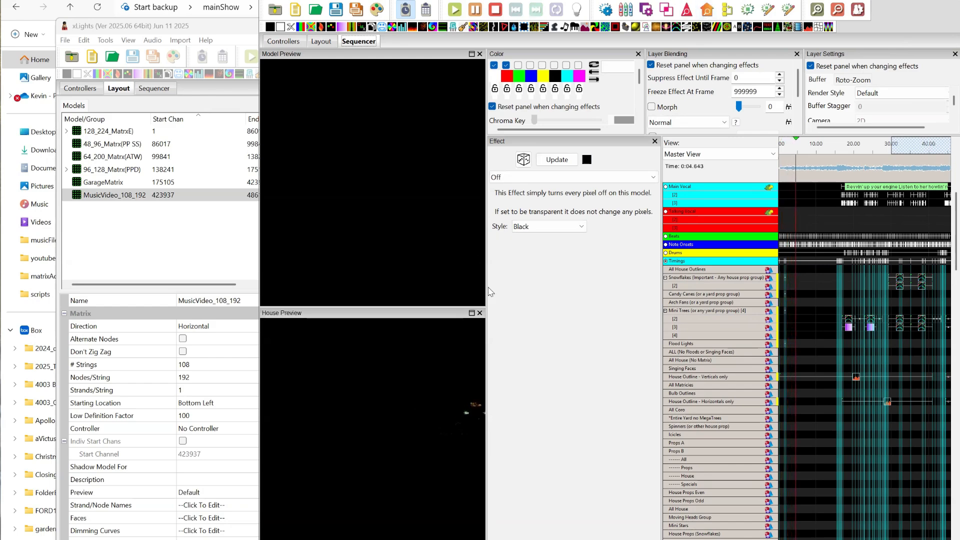
left_click(472, 312)
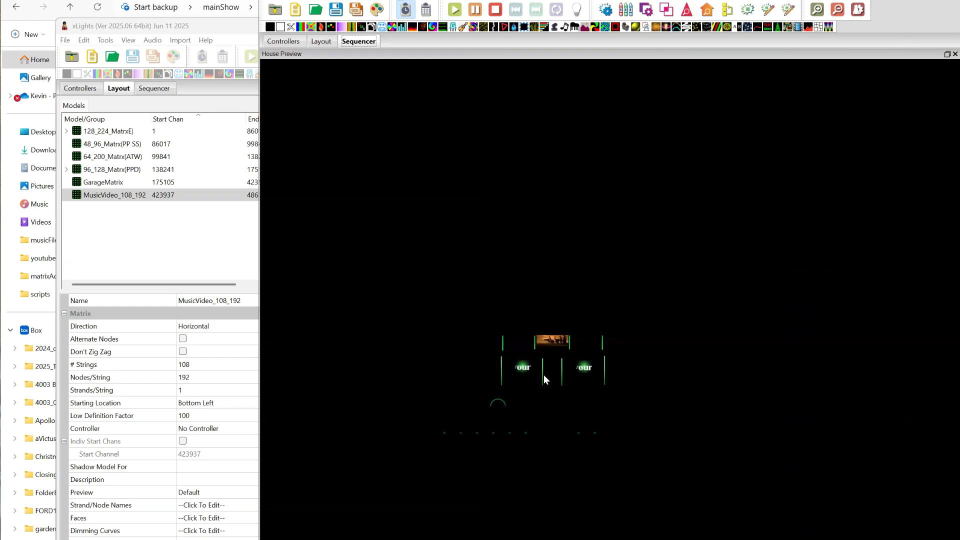
scroll(544, 373, "down", 2)
scroll(572, 307, "up", 5)
scroll(580, 313, "up", 3)
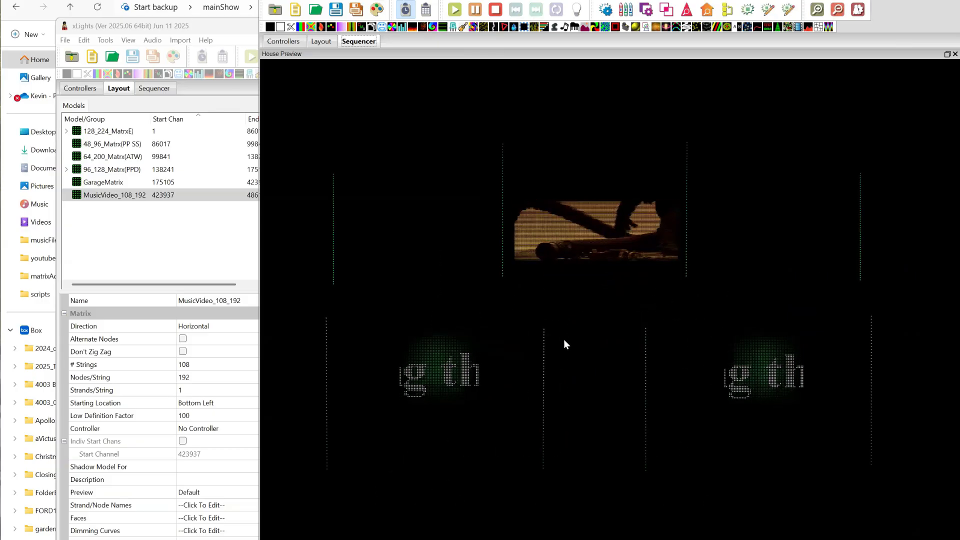
scroll(570, 340, "down", 3)
scroll(588, 344, "down", 1)
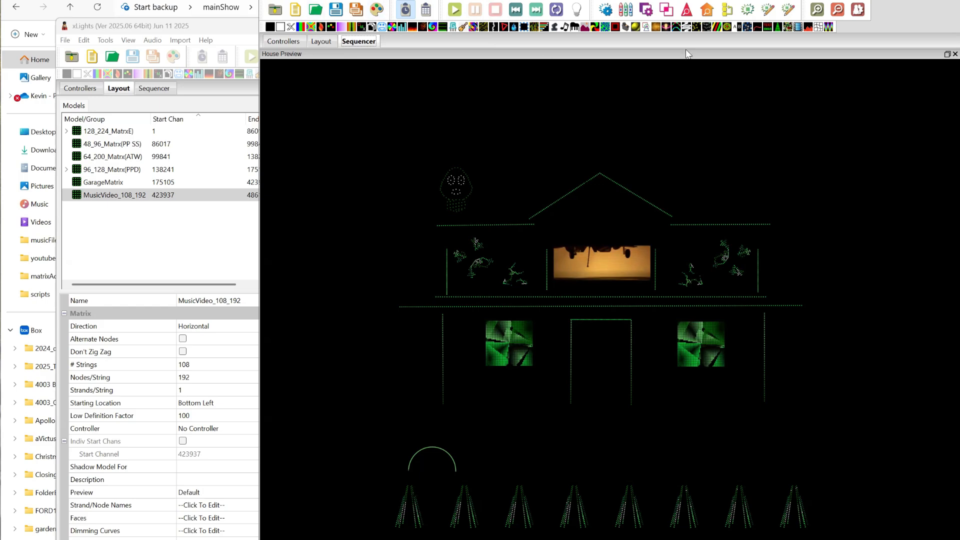
left_click(946, 54)
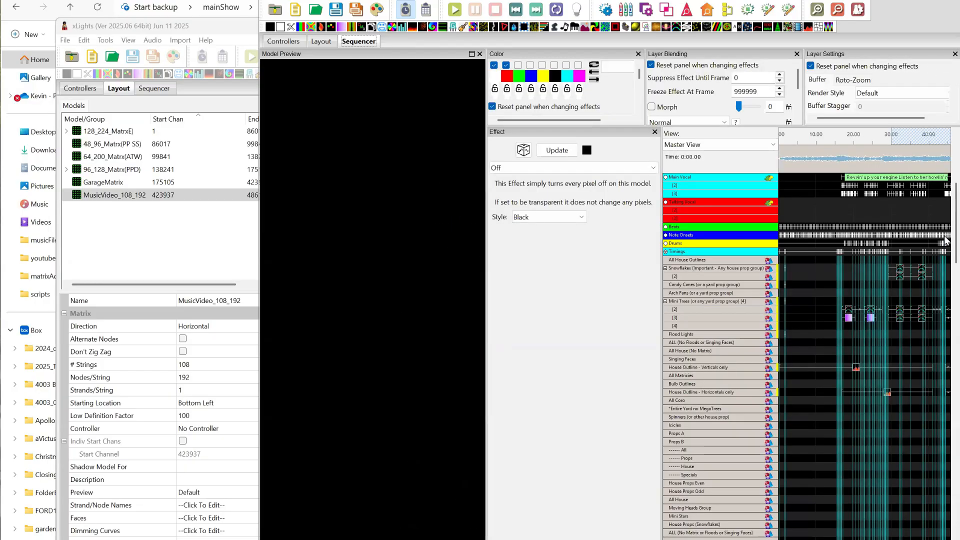
Step: Move and resize the sequencer window so that its title bar and lower edge both fit on the screen
scroll(946, 250, "down", 5)
scroll(946, 378, "down", 10)
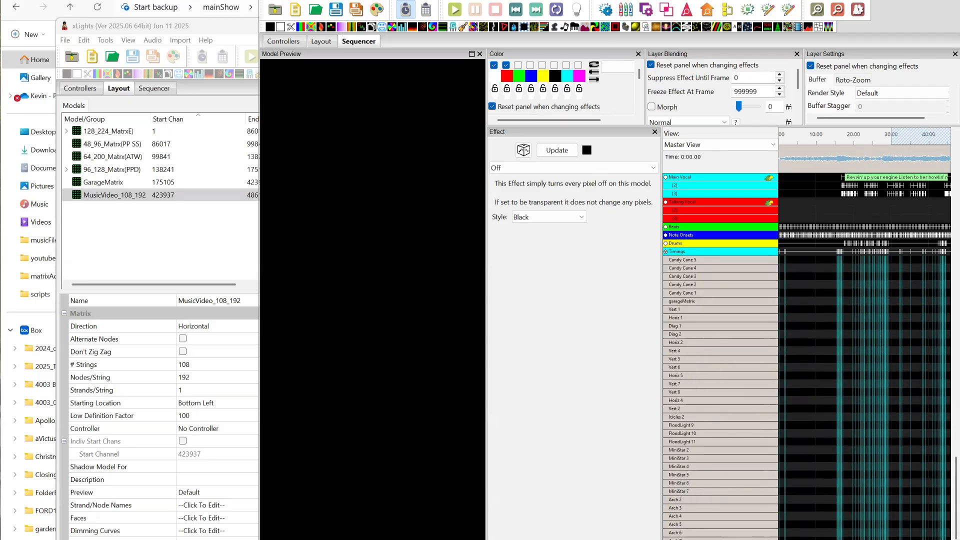
left_click_drag(550, 0, 548, 0)
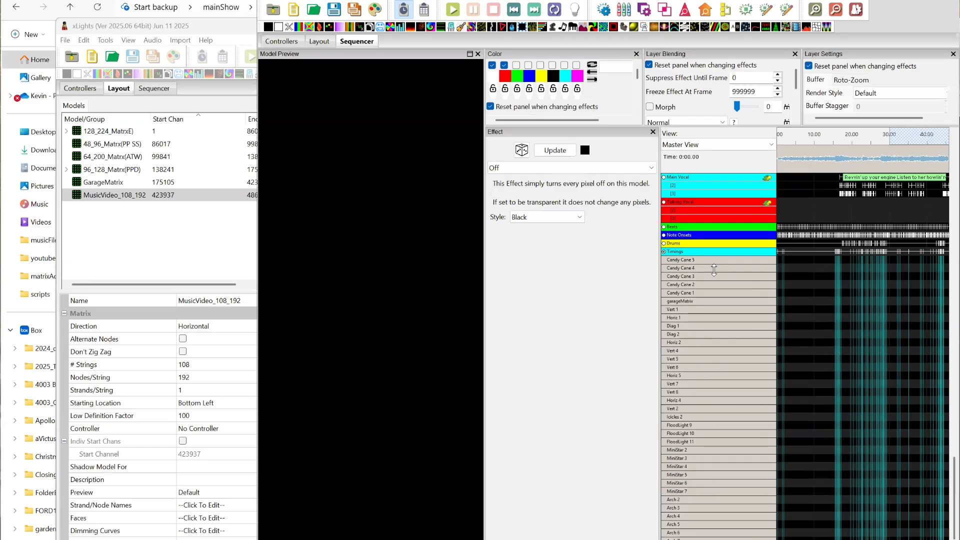
left_click_drag(714, 270, 735, 381)
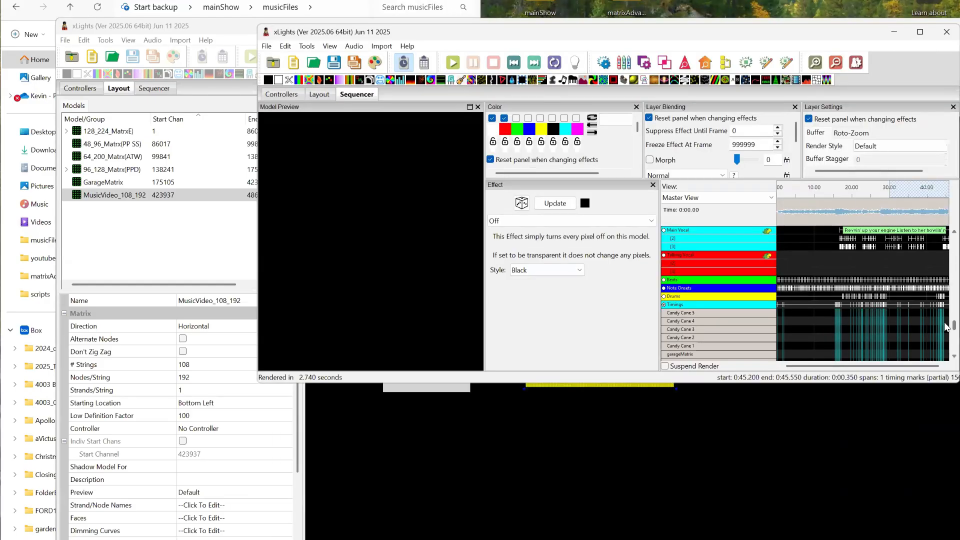
left_click_drag(946, 327, 946, 365)
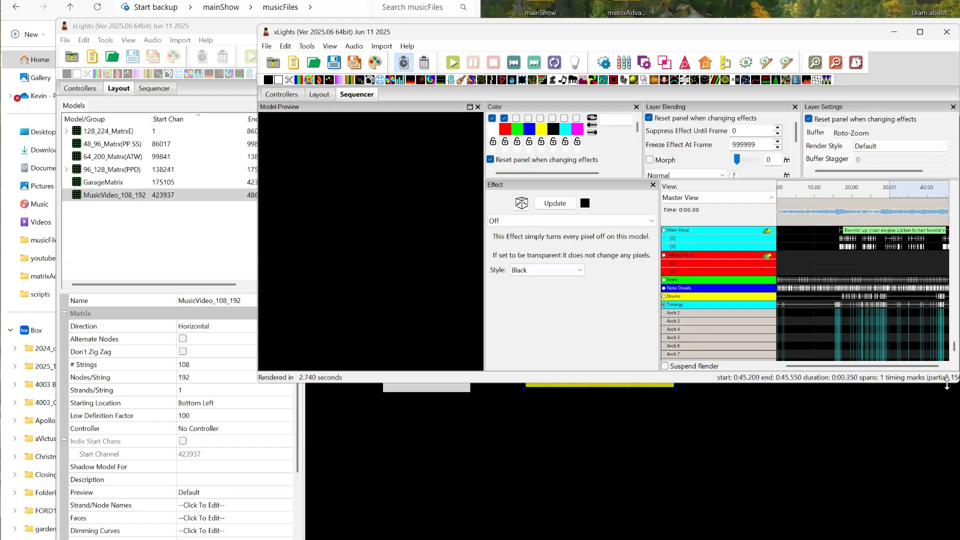
Step: Switch the sequencer to the MatrixProps view and delete the video effect on centerMatrix
left_click(699, 198)
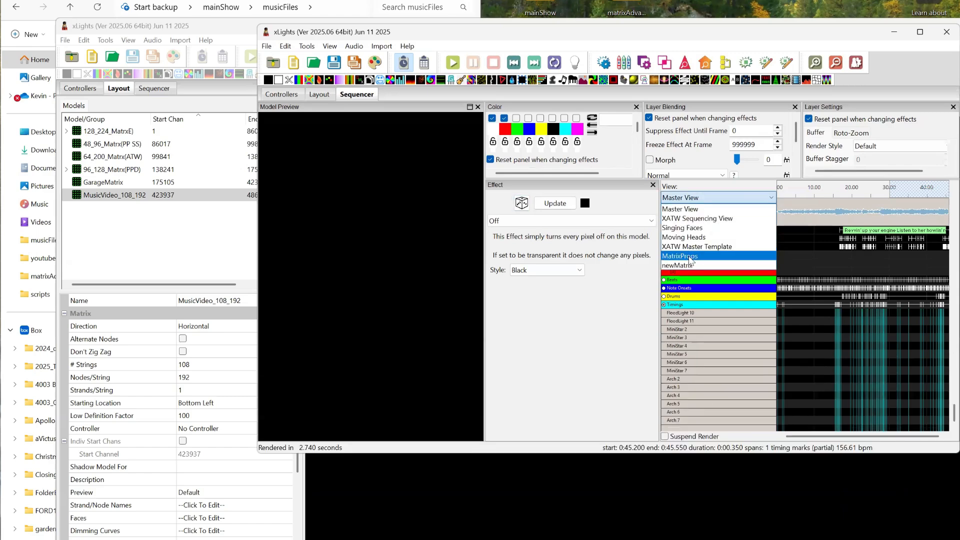
left_click(687, 256)
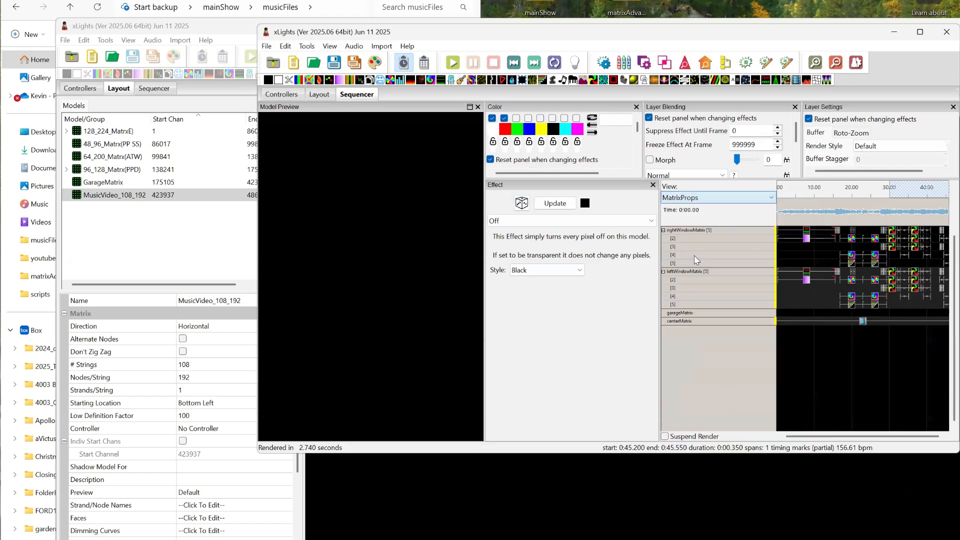
left_click(864, 323)
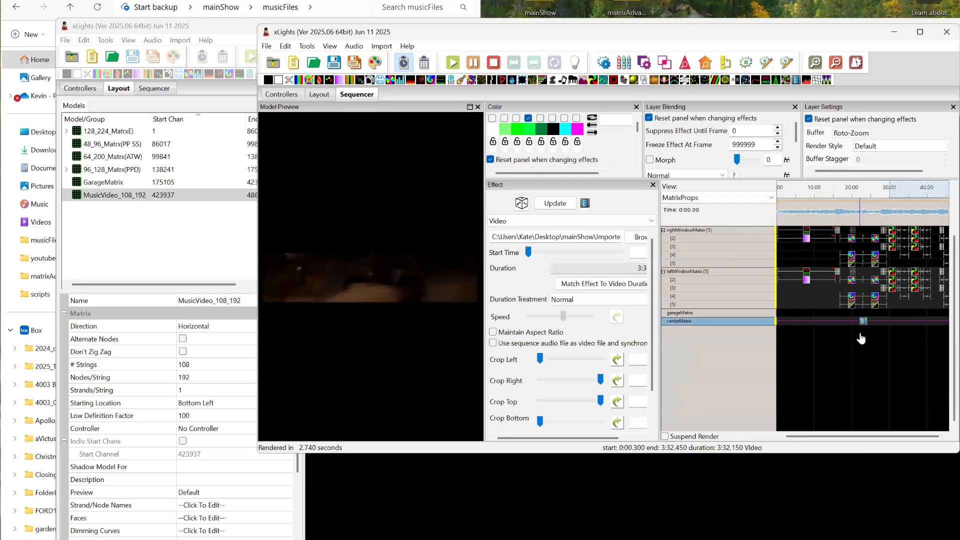
key("Delete")
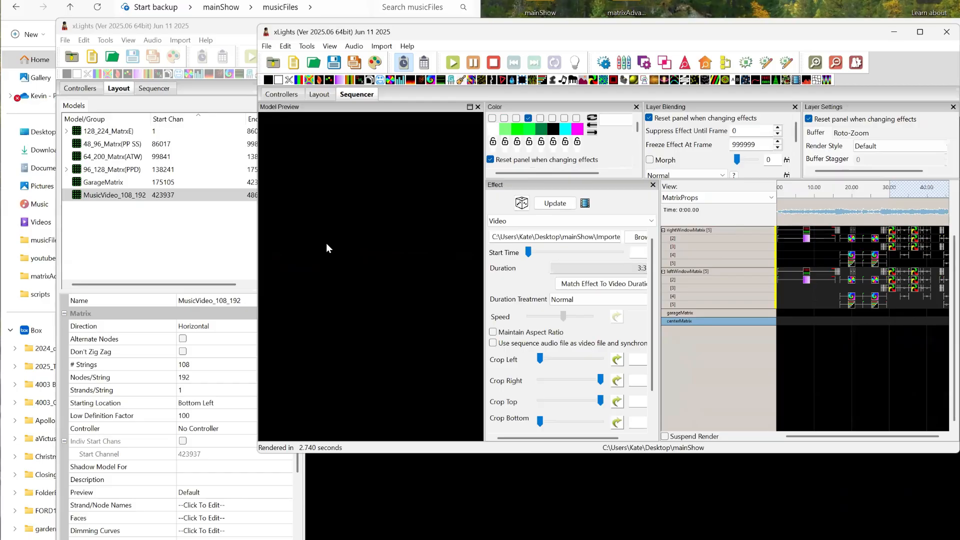
Step: Switch to the garageMatrix FPP page in the browser and open its File Manager
key("alt+Tab")
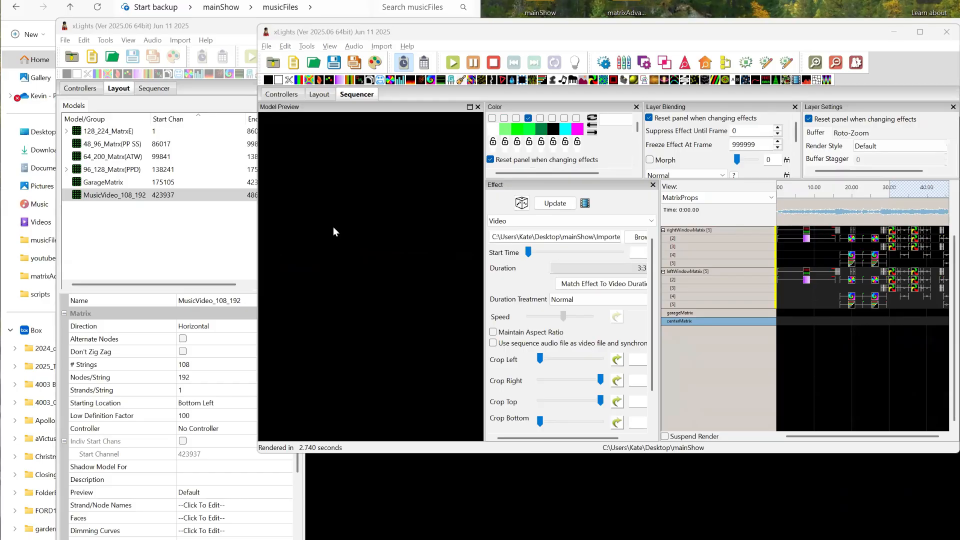
key("alt+Tab")
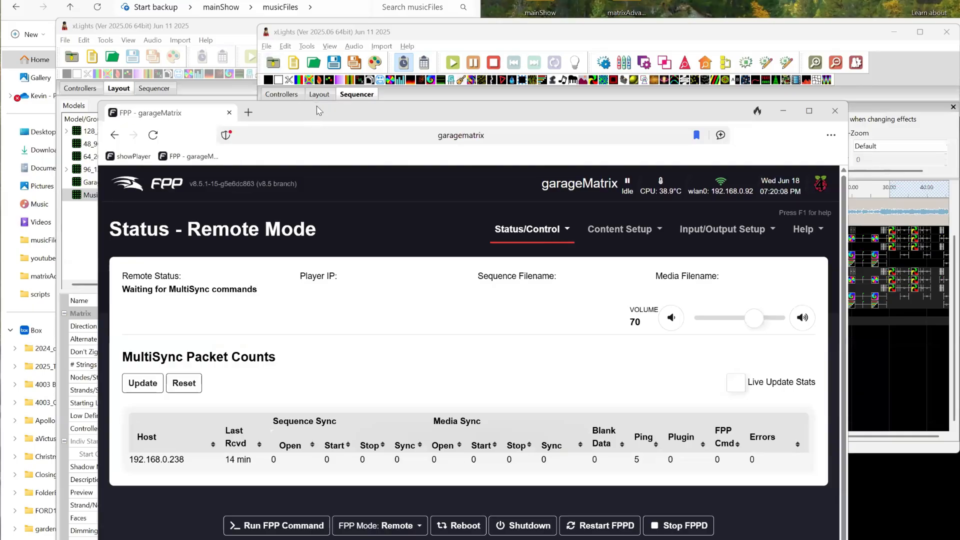
left_click_drag(318, 107, 319, 20)
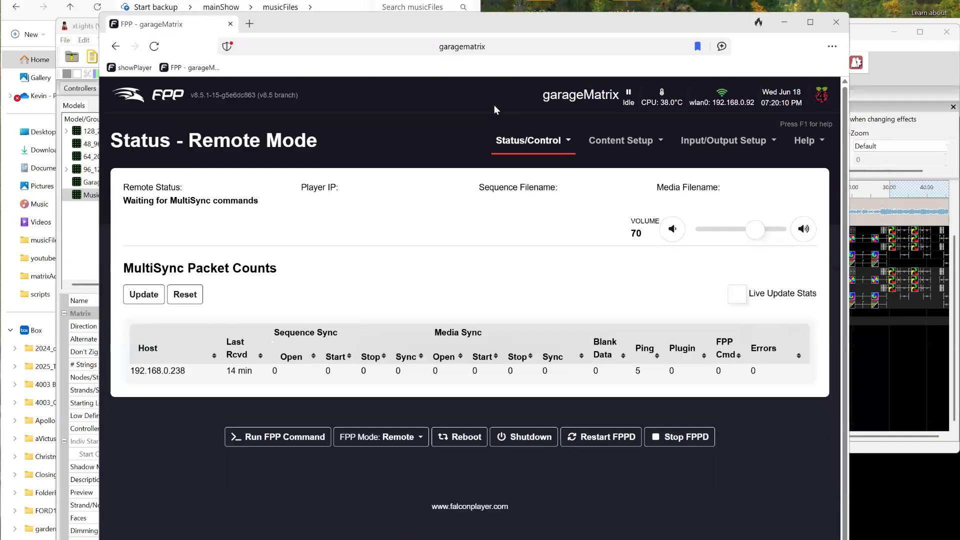
left_click(616, 142)
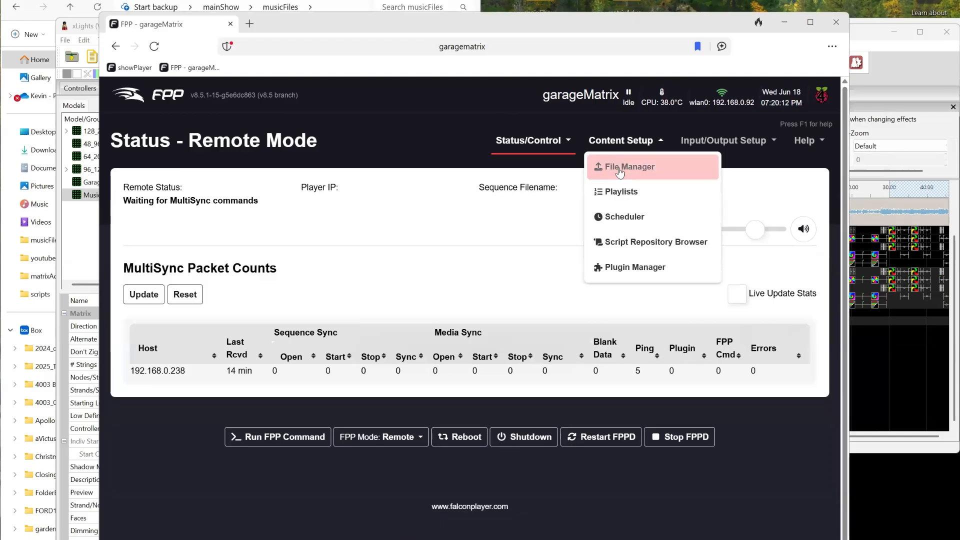
left_click(620, 169)
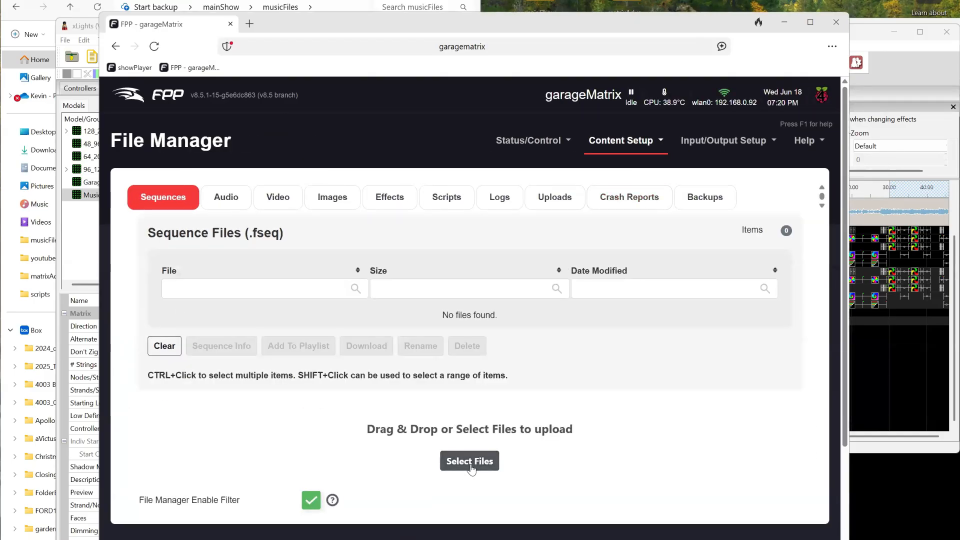
Step: Upload Kenny Loggins - Danger Zone.mp4 from the desktop's mainShow youtubeFiles folder to garageMatrix
left_click(471, 463)
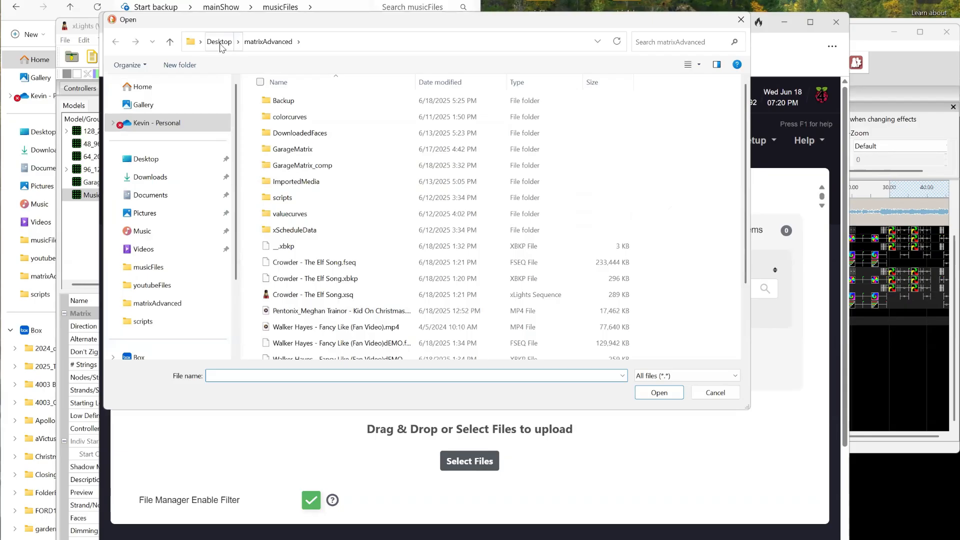
left_click(220, 43)
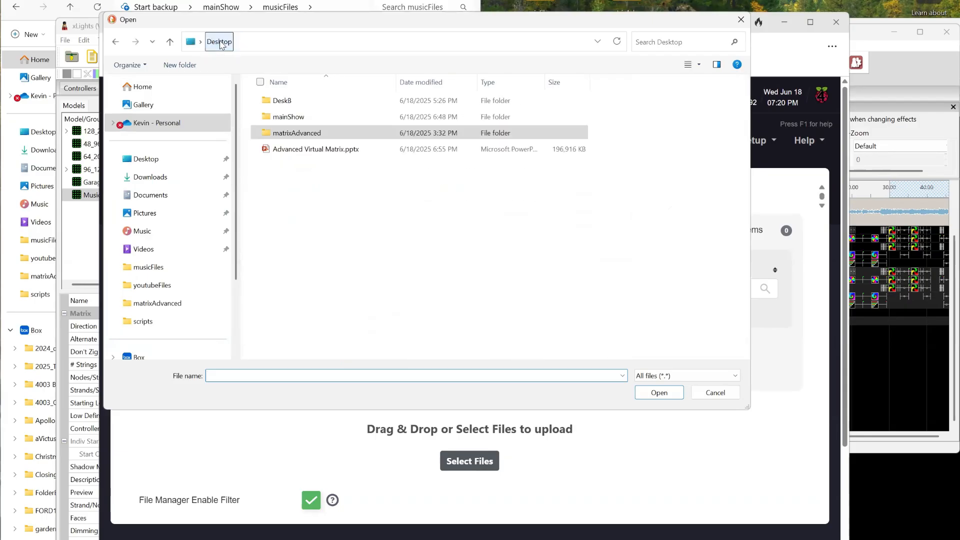
double_click(281, 120)
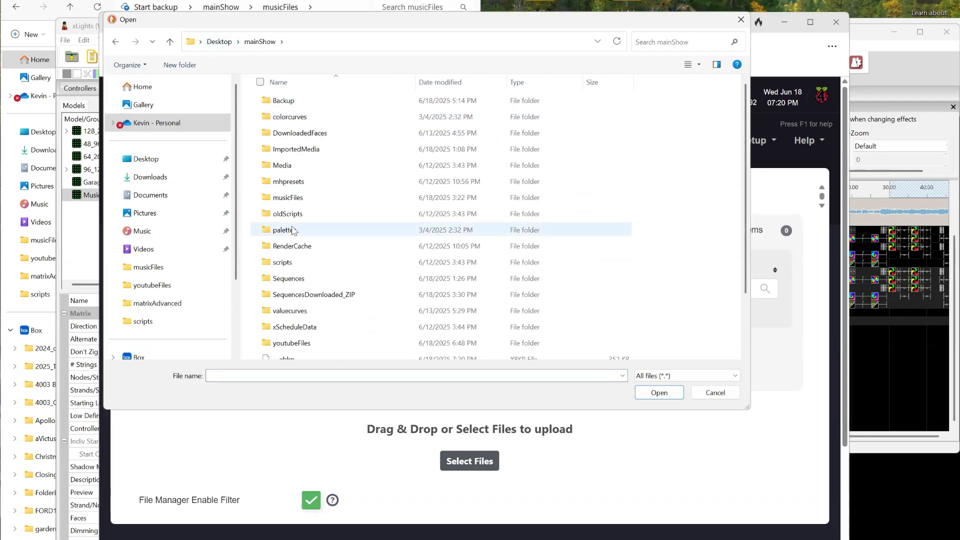
scroll(296, 224, "down", 2)
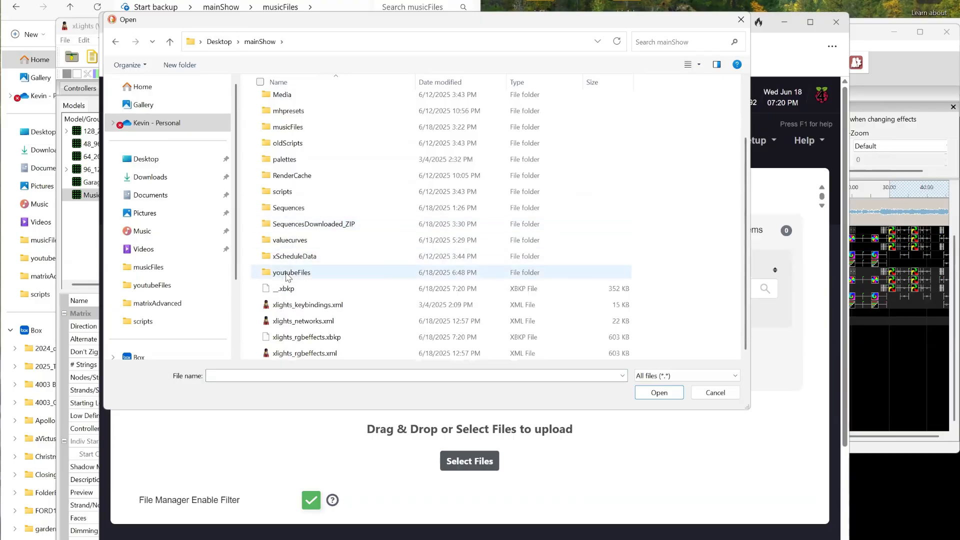
left_click(285, 273)
double_click(285, 272)
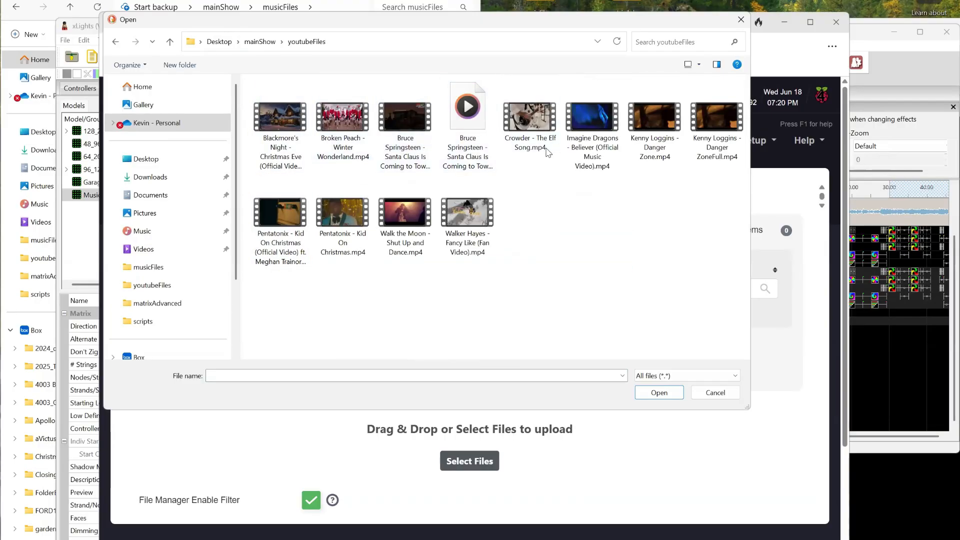
double_click(647, 122)
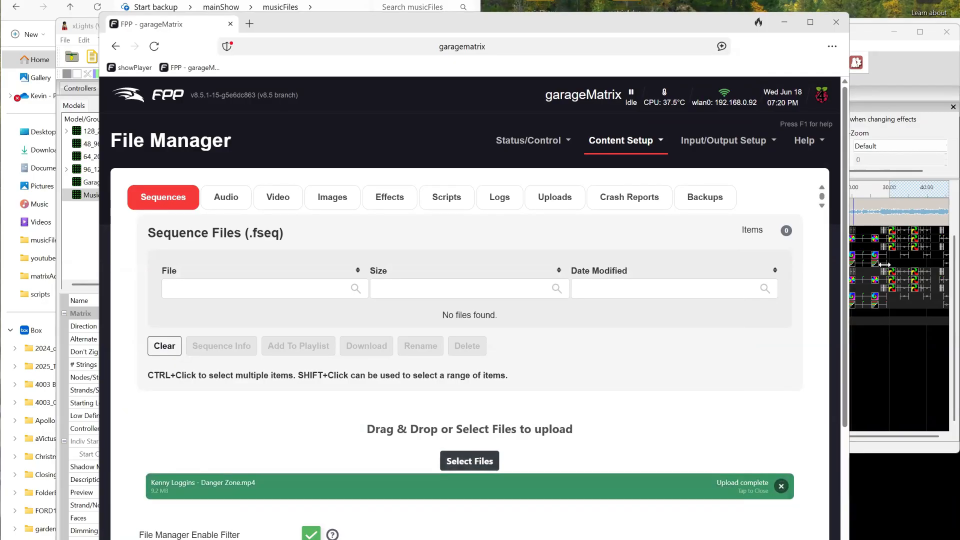
Step: Return to xLights, render the whole sequence, and save it in mainShow as Kenny Loggins - Danger Zone.xsq
left_click(933, 69)
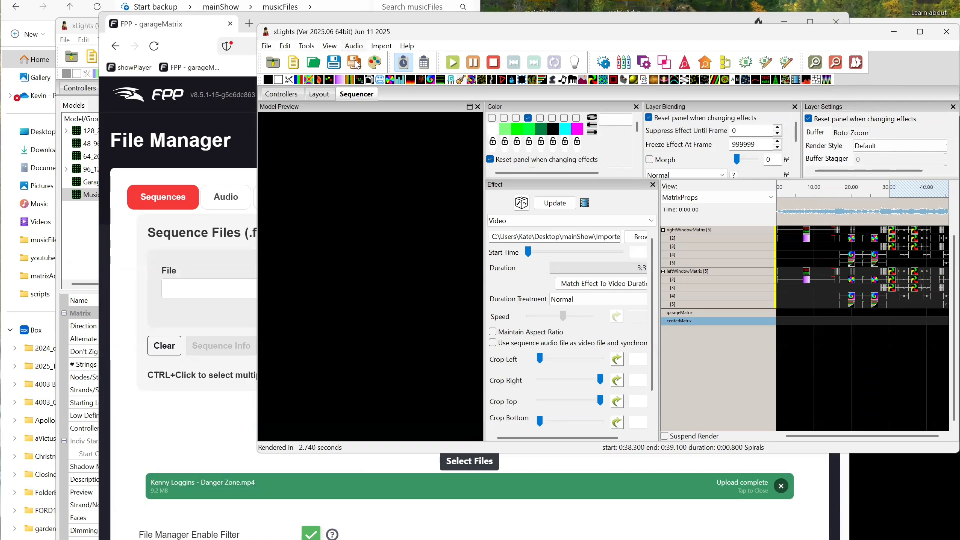
left_click(376, 66)
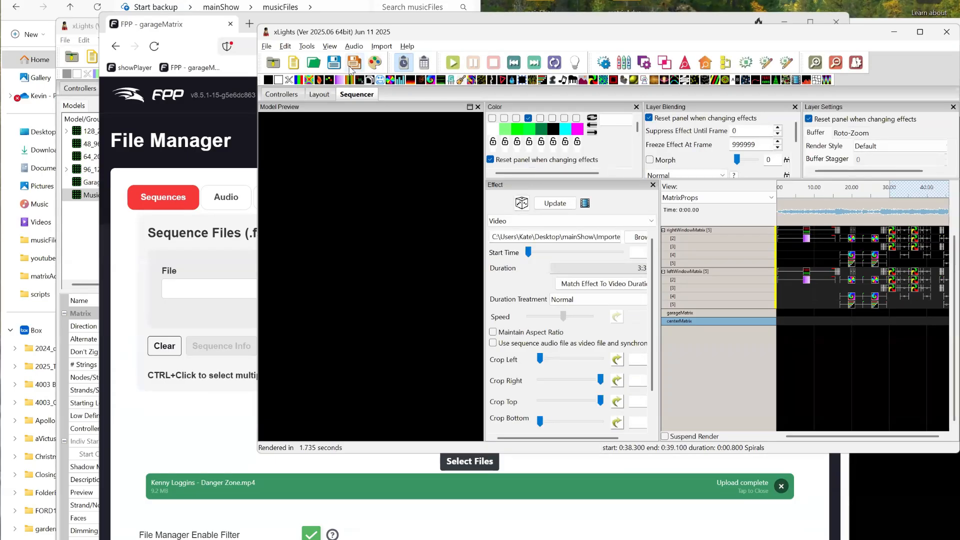
left_click(334, 64)
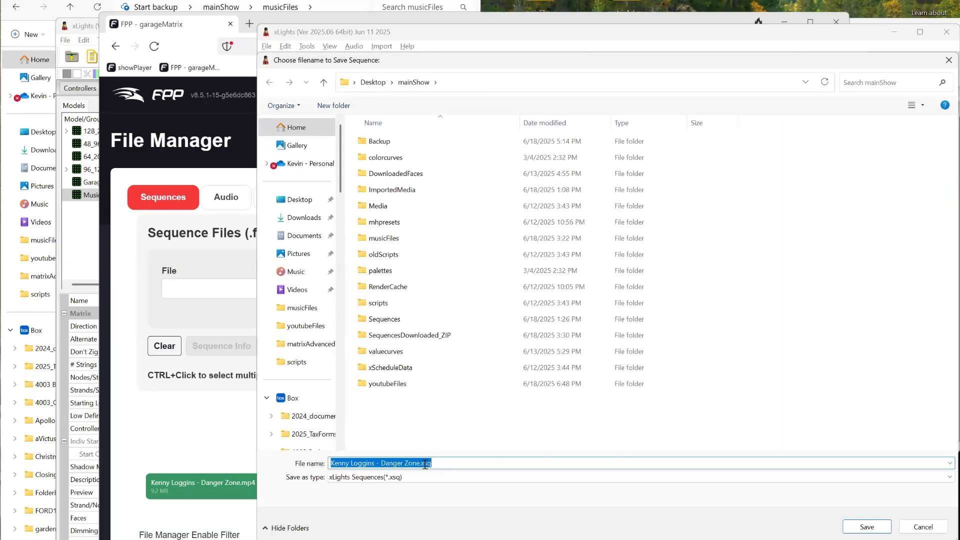
left_click(462, 463)
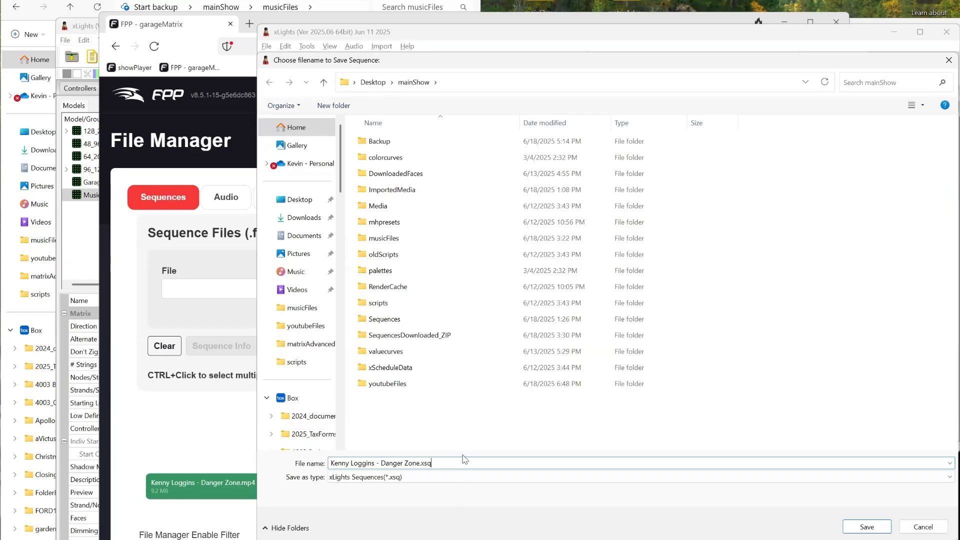
key("Return")
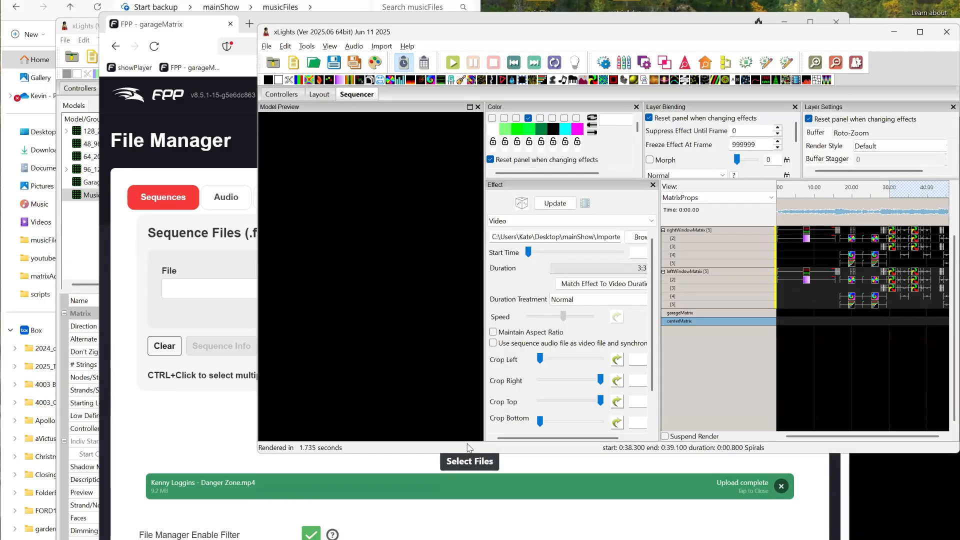
Step: Save the controller setup of the mainShow xLights show and open FPP Connect
left_click(283, 95)
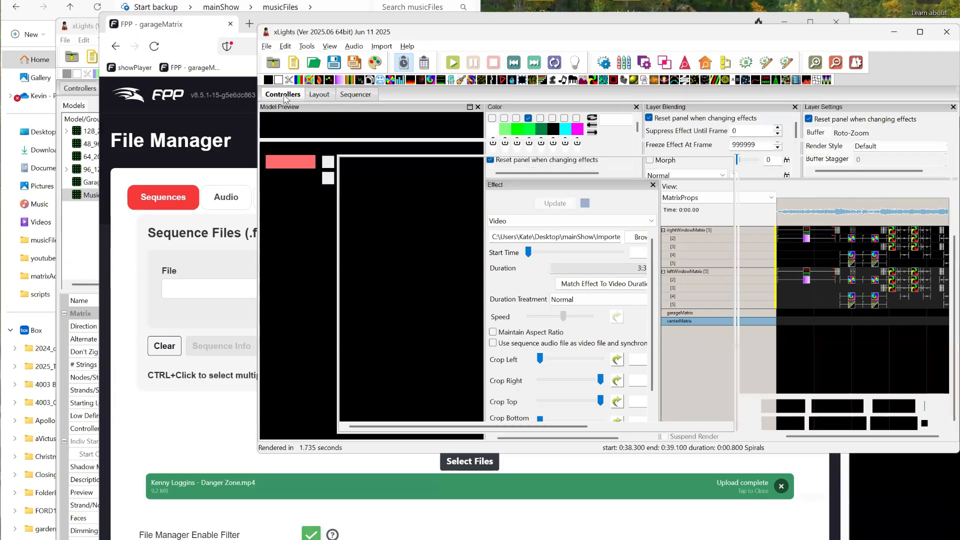
left_click(293, 165)
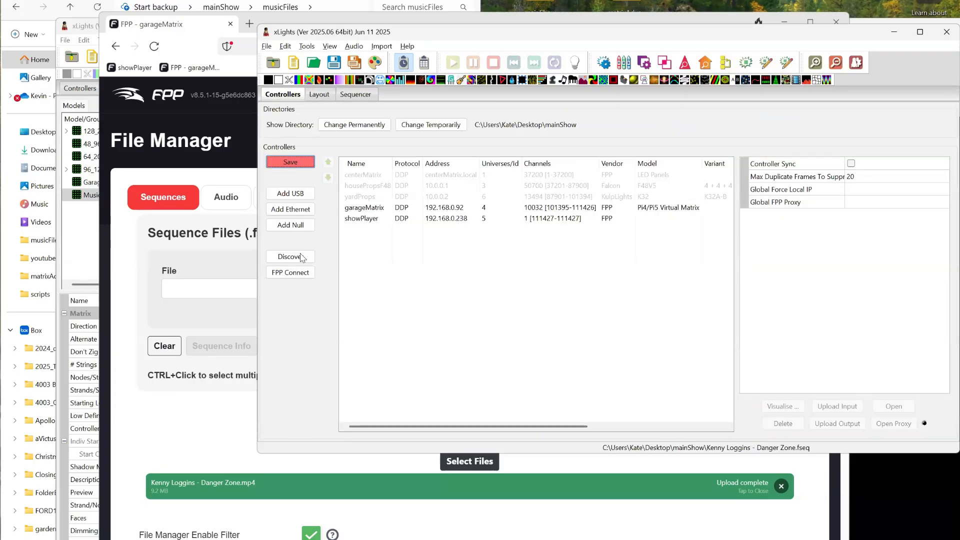
left_click(292, 272)
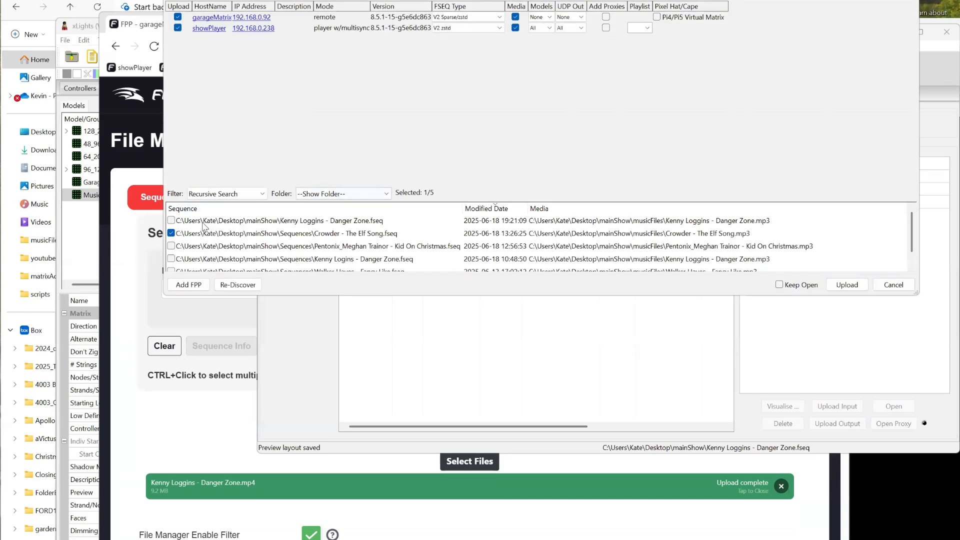
Step: Upload only mainShow's Kenny Loggins - Danger Zone.fseq and its media to showPlayer, excluding garageMatrix and its media from the upload
left_click(172, 234)
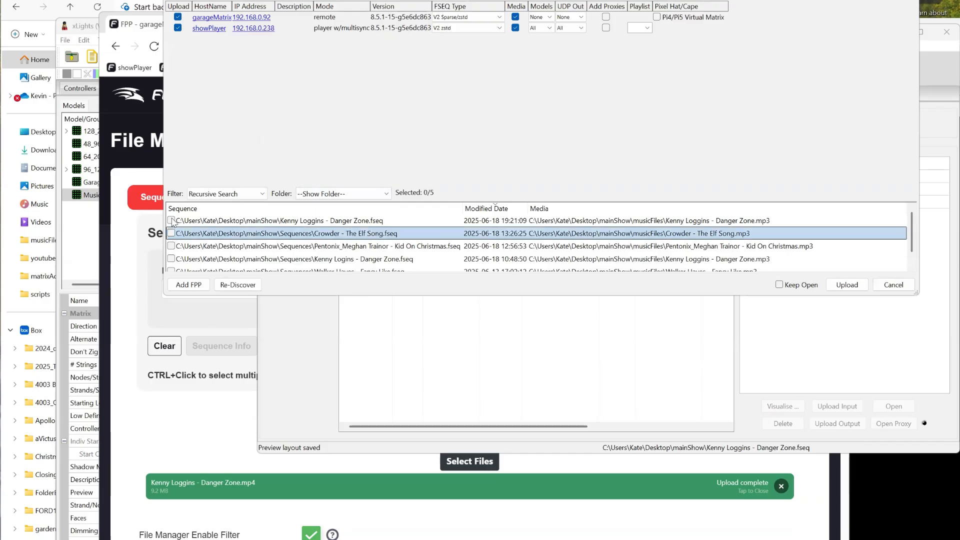
left_click(171, 220)
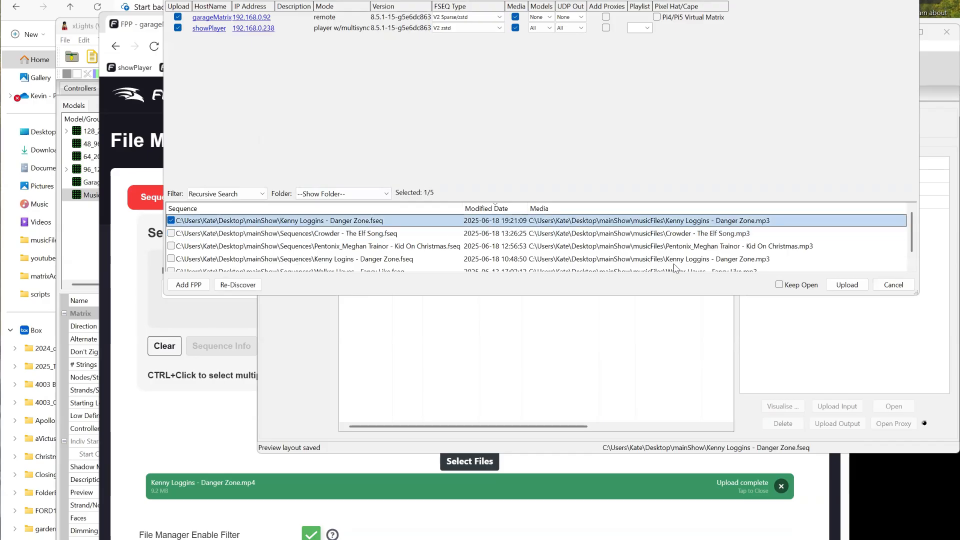
left_click(177, 18)
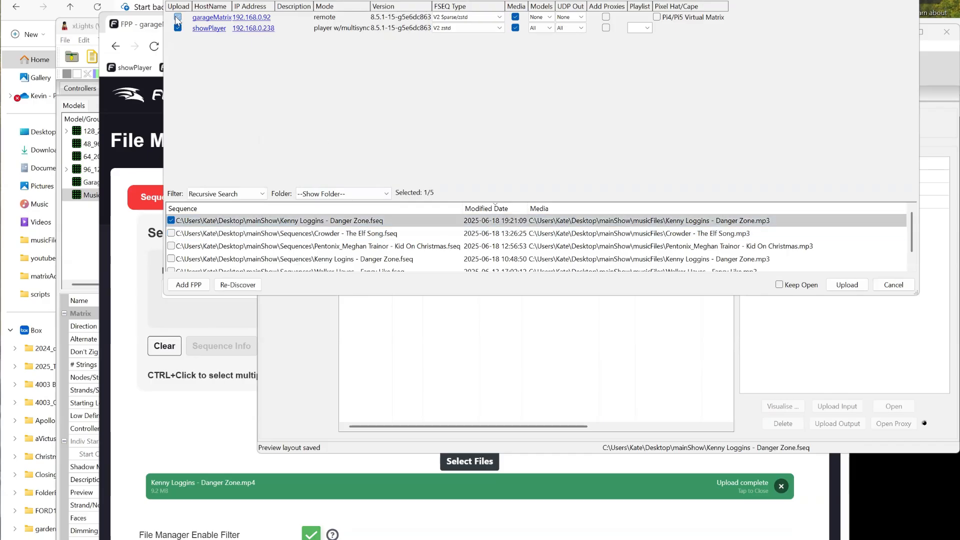
left_click(515, 17)
left_click(846, 286)
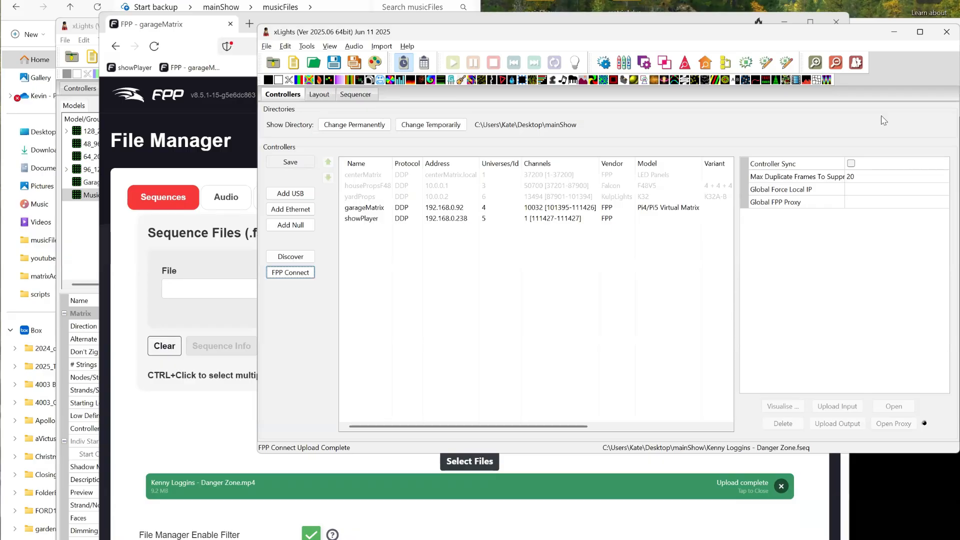
Step: Switch to the showPlayer FPP page in the browser, play Kenny Loggins - Danger Zone.fseq, and open the MultiSync page
left_click(127, 71)
left_click(125, 70)
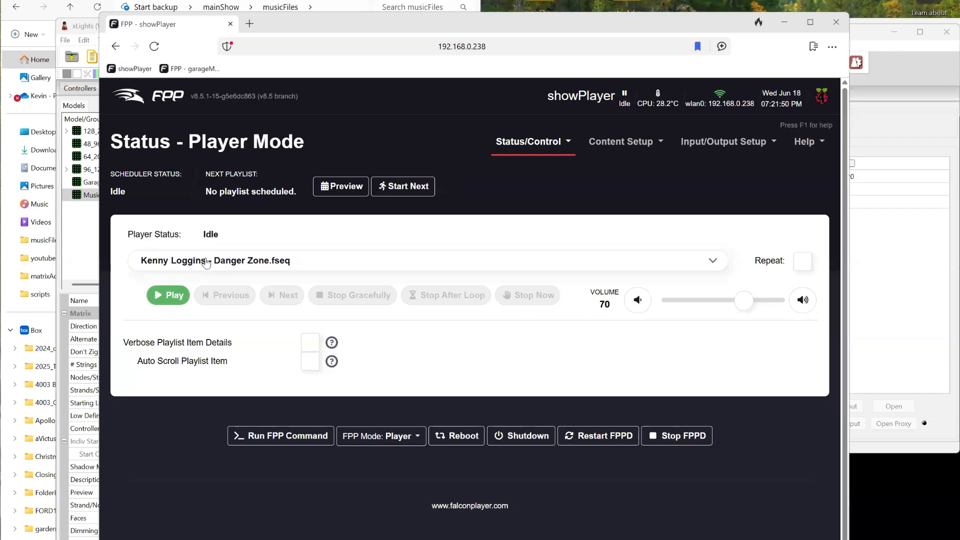
left_click(212, 270)
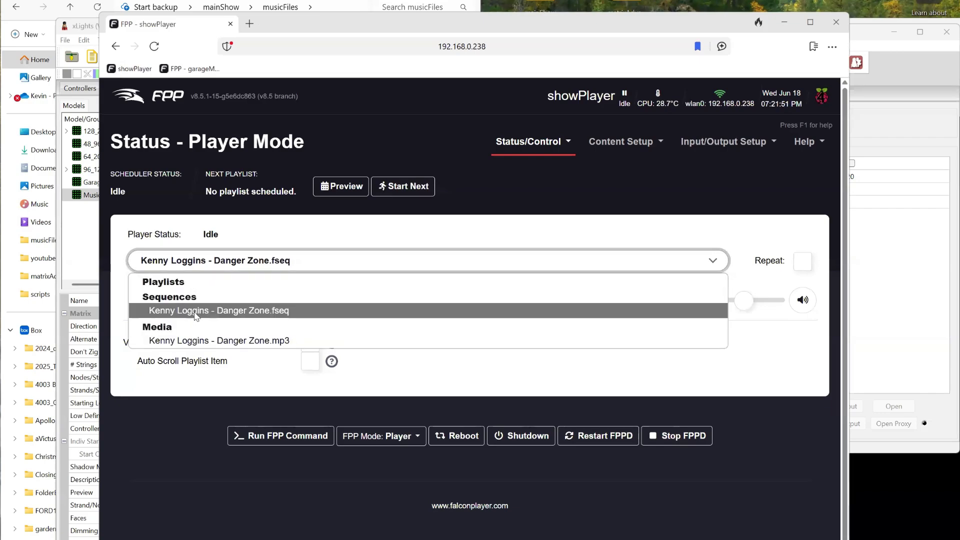
left_click(197, 310)
left_click(175, 295)
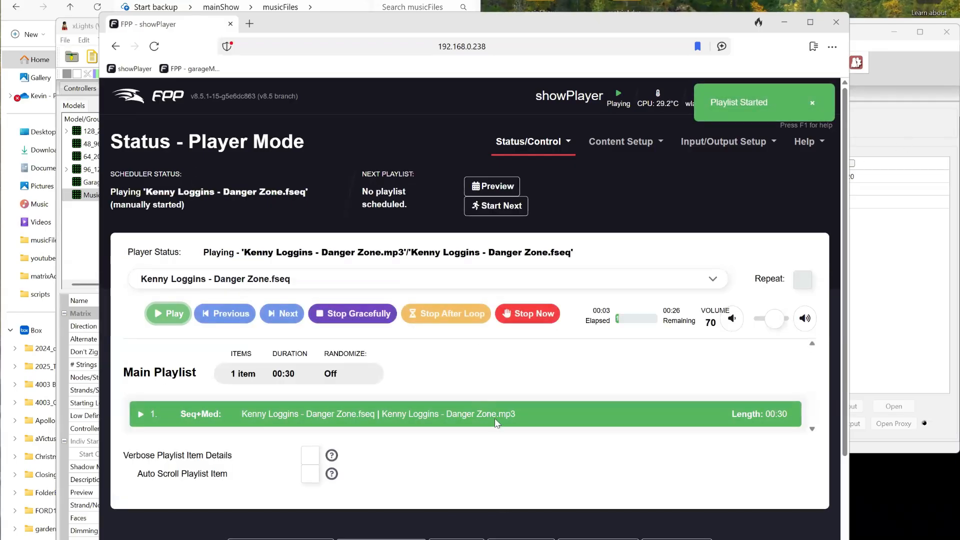
left_click(552, 143)
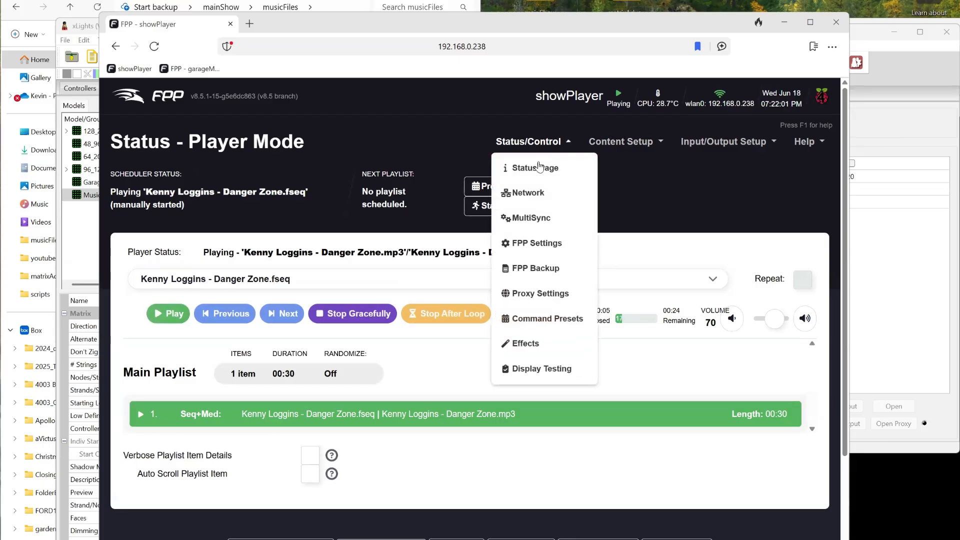
left_click(533, 220)
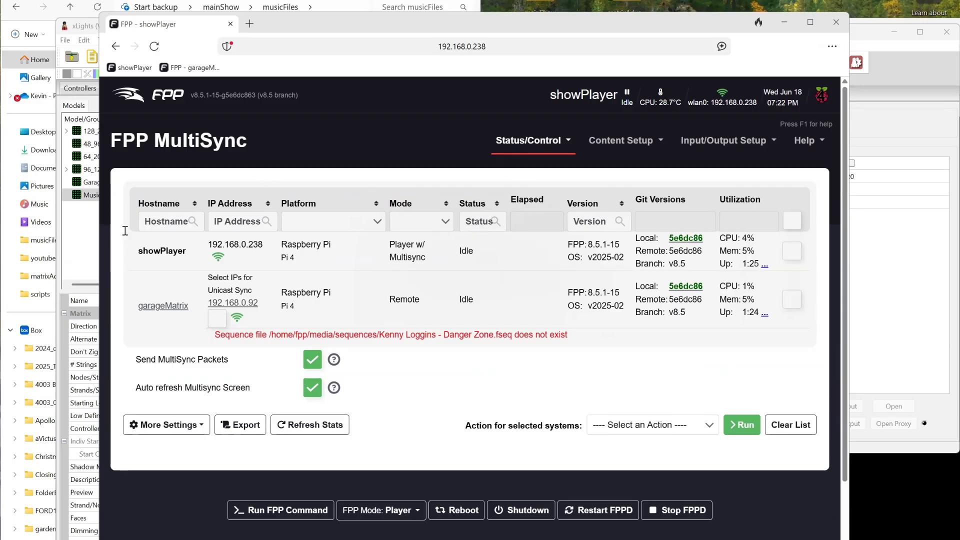
Step: Move the other xLights window lower on the desktop and bring up the Sequencer in the mainShow xLights window
left_click(72, 246)
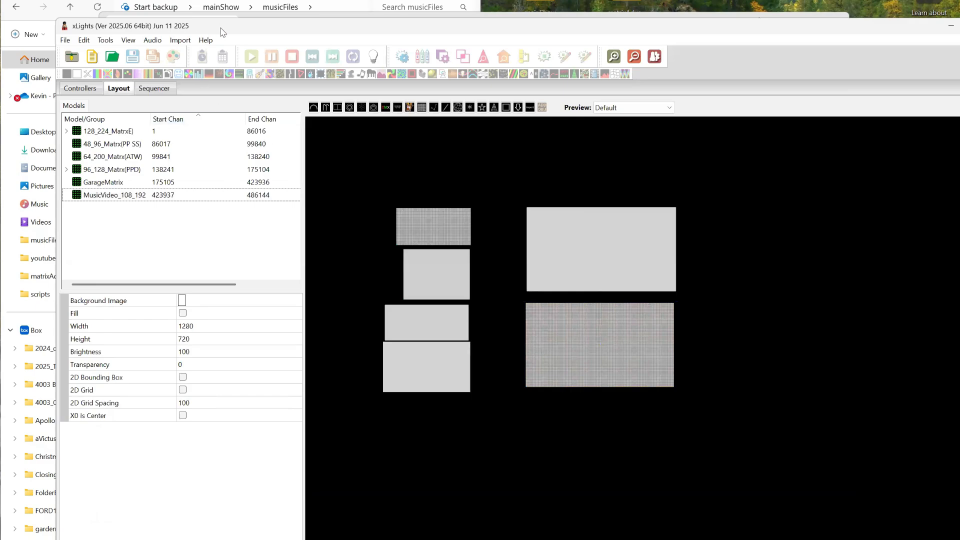
left_click_drag(223, 32, 252, 146)
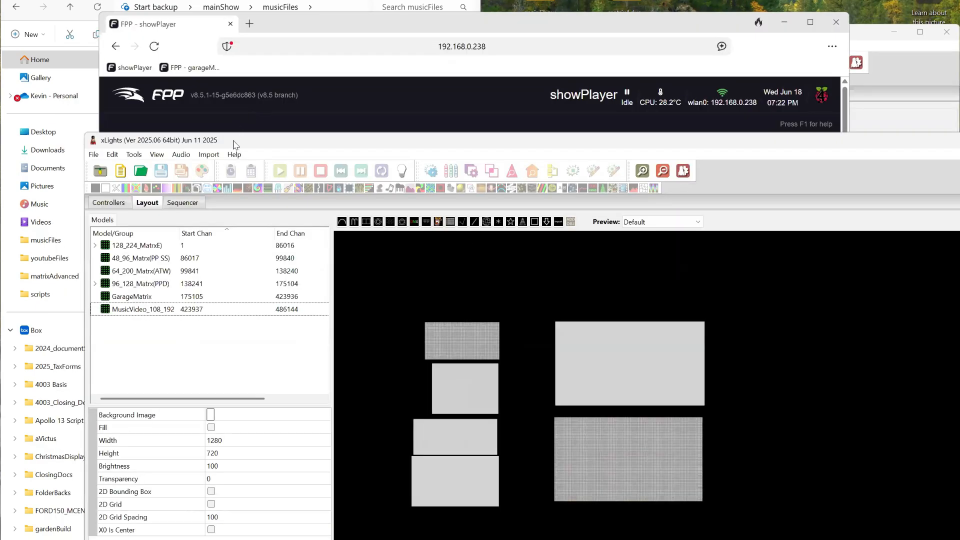
key("alt+Tab")
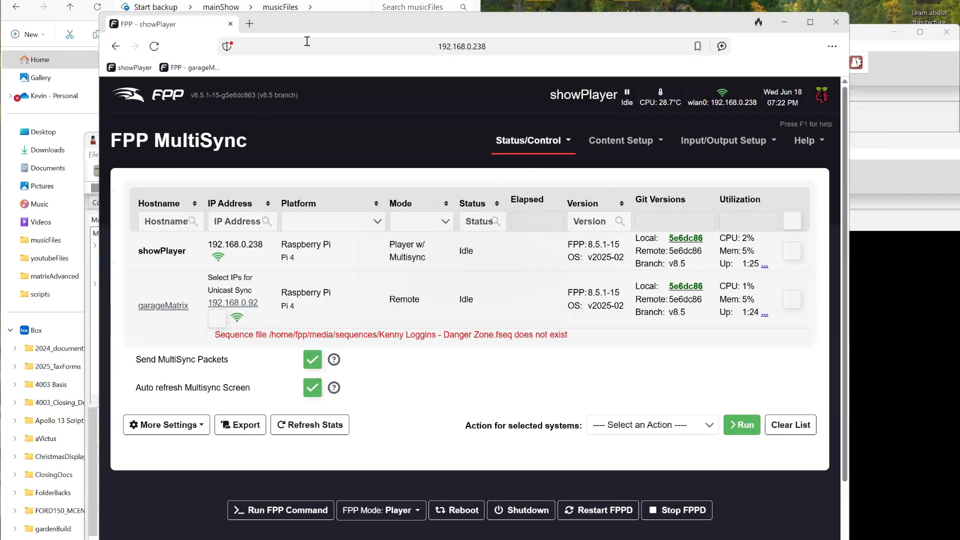
key("alt+Tab")
key("alt+Tab")
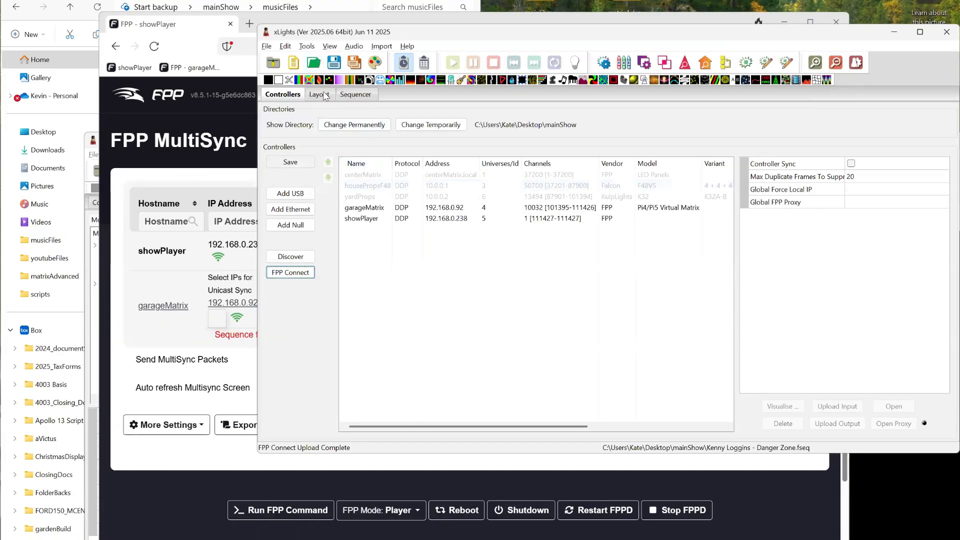
left_click(352, 96)
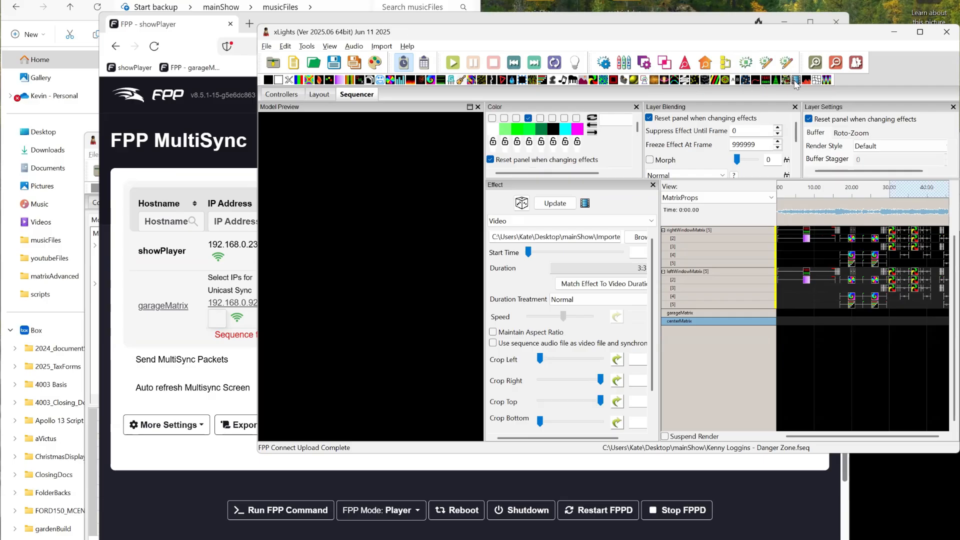
Step: Place a Video effect on the garageMatrix row from the start of the sequence and render the whole sequence
left_click_drag(797, 83, 903, 307)
left_click(785, 313)
right_click(803, 311)
left_click(806, 312)
left_click(789, 313)
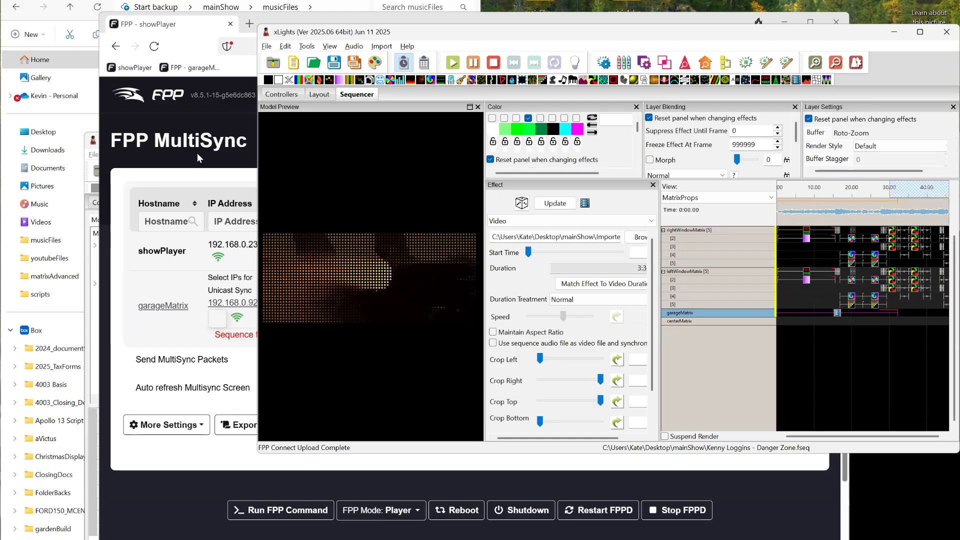
left_click(374, 62)
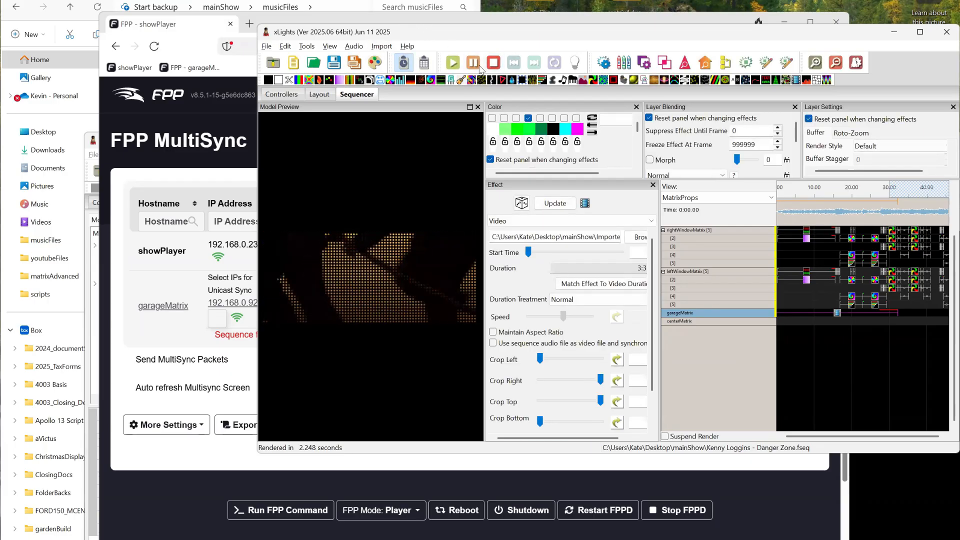
Step: Play the Danger Zone sequence with the House Preview shown and maximized, and stop playback after watching the garage matrix
left_click(456, 64)
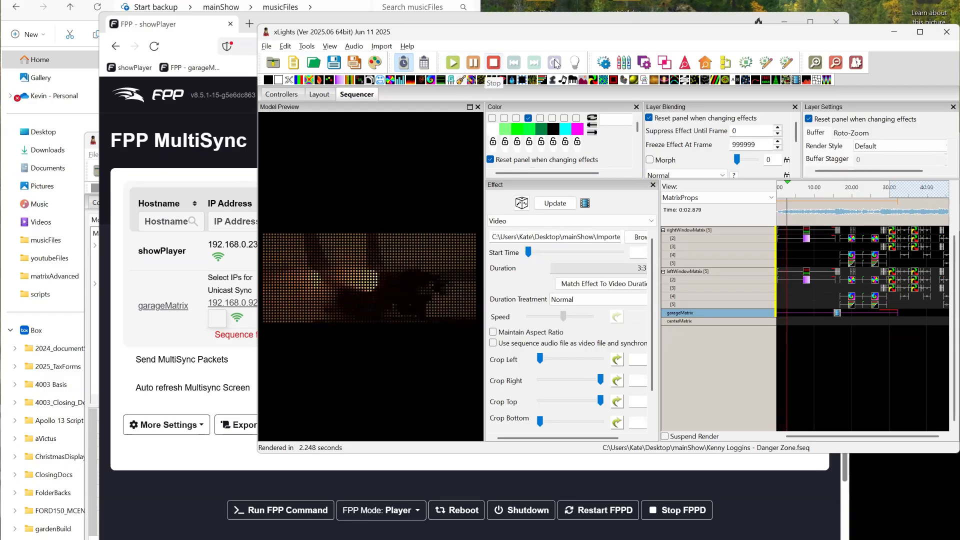
left_click(705, 63)
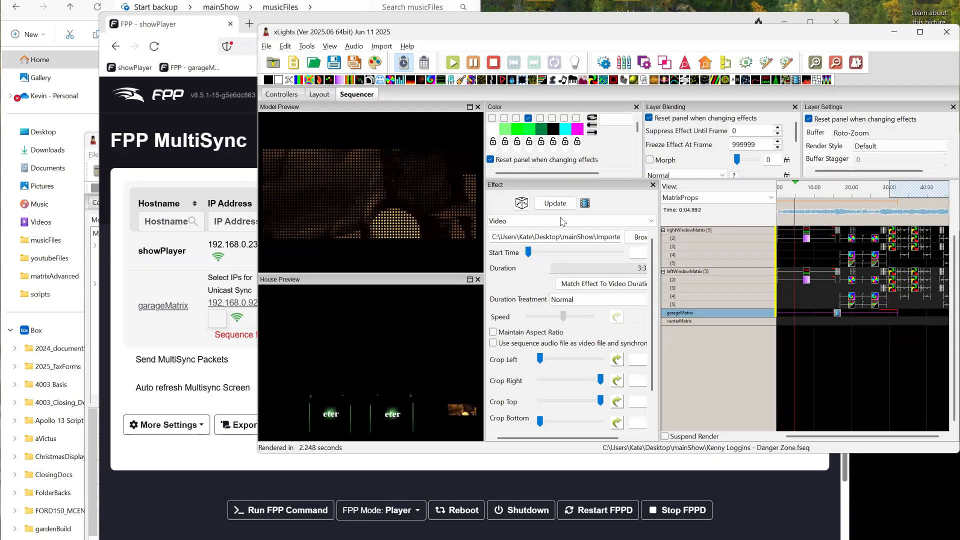
left_click(469, 279)
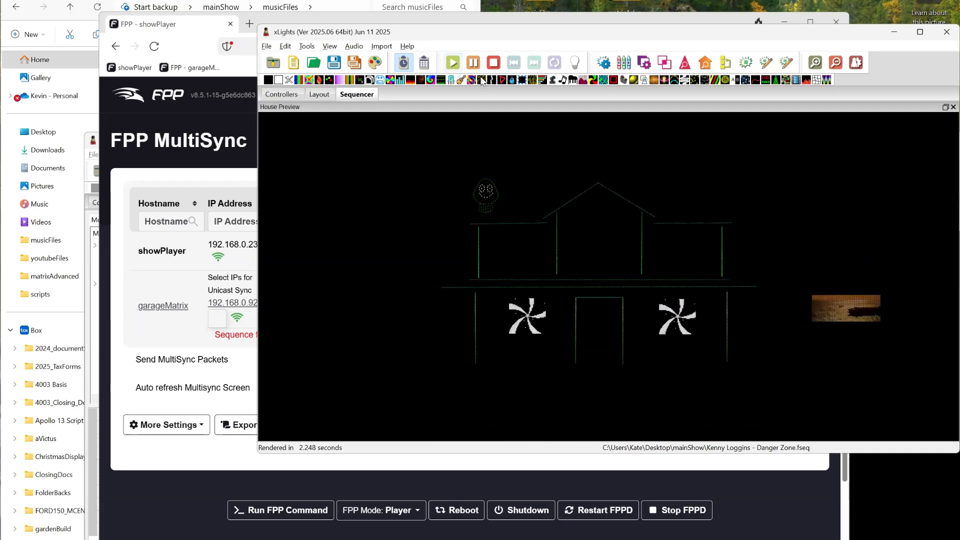
left_click(496, 59)
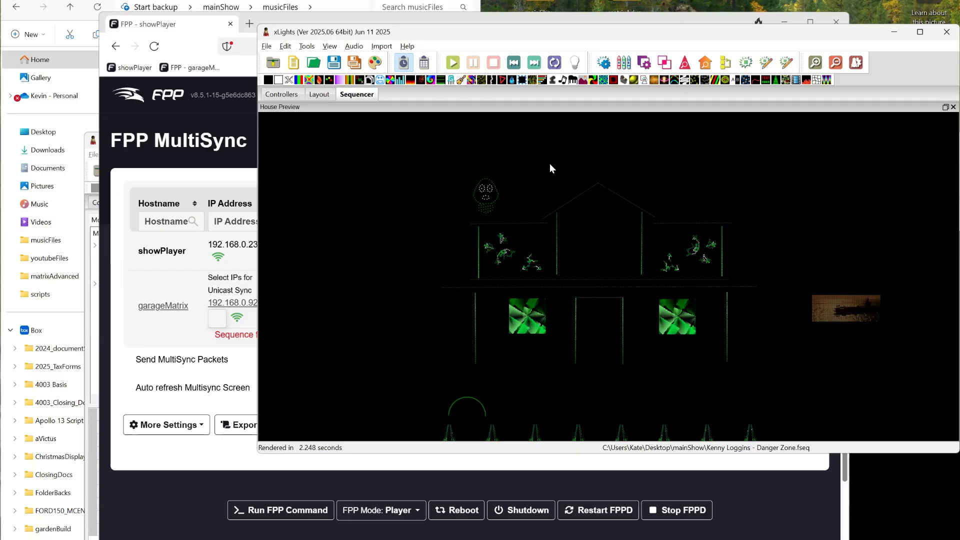
Step: Start a new musical sequence, discarding the unsaved changes to the Danger Zone sequence
left_click(266, 47)
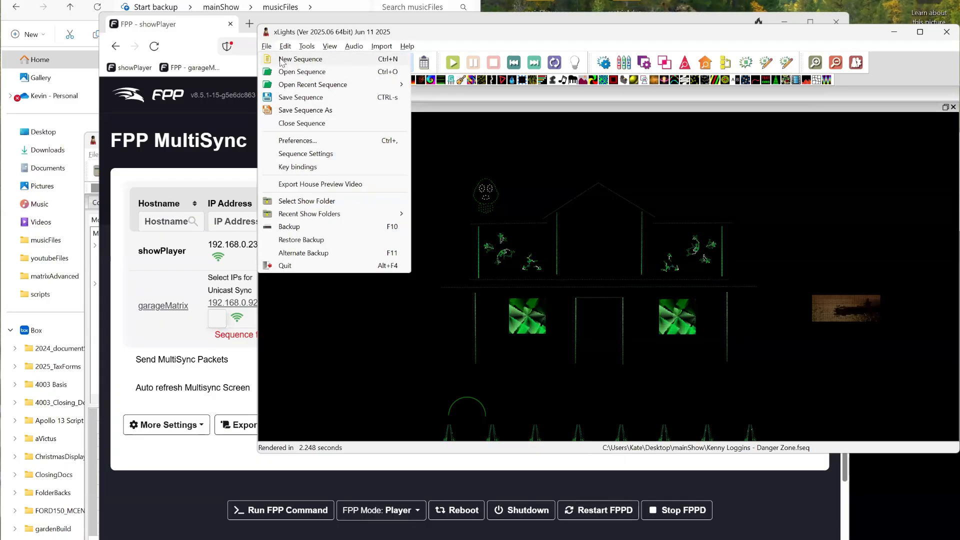
left_click(281, 61)
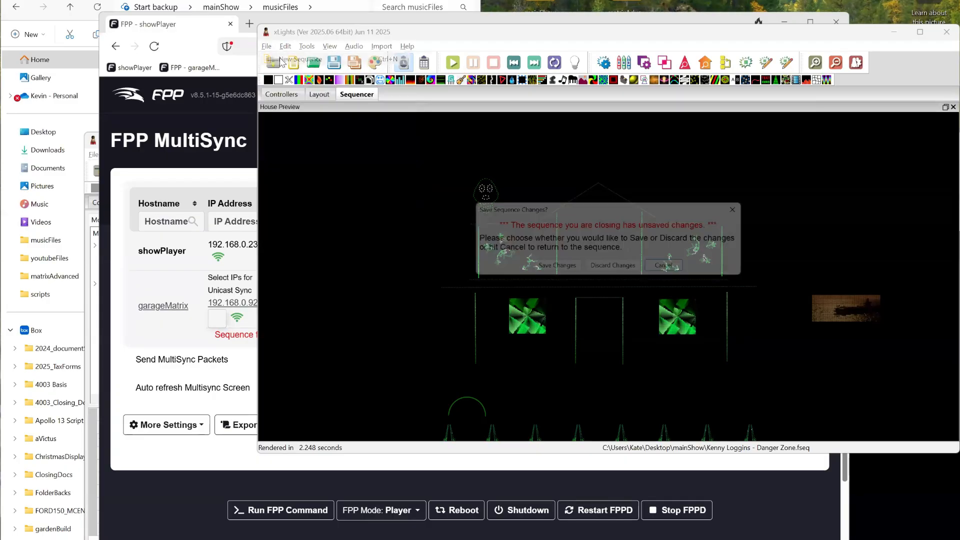
left_click(603, 269)
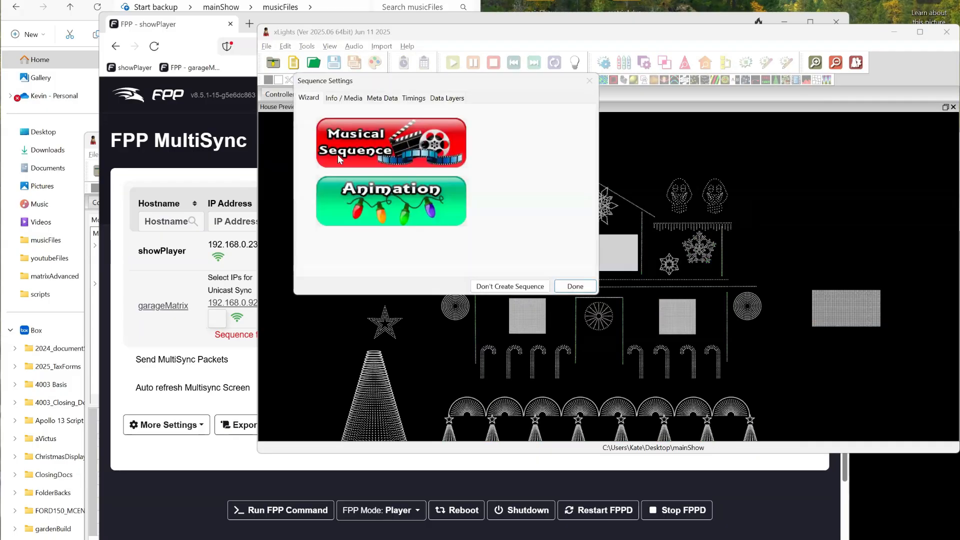
left_click(364, 134)
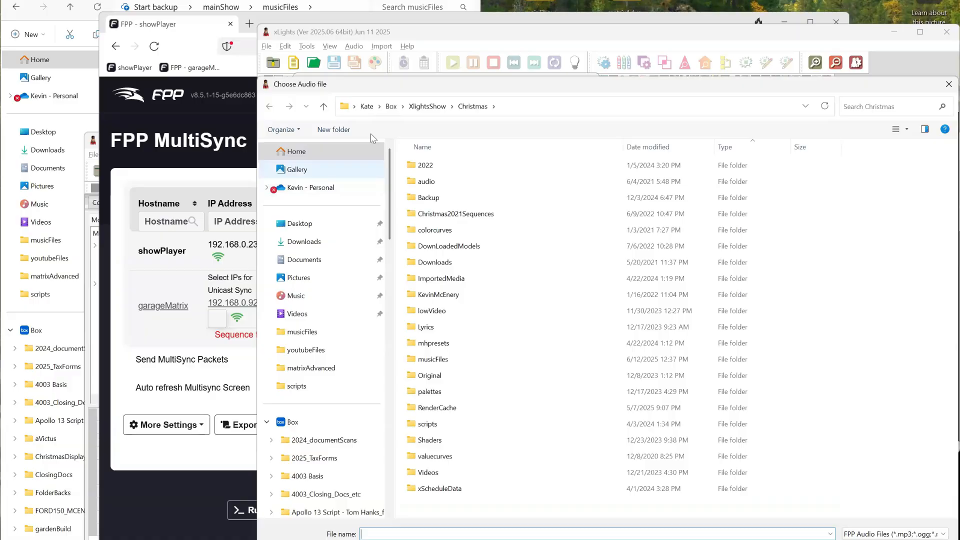
Step: Choose Pentonix_Meghan Trainor - Kid On Christmas.mp3 from the desktop's mainShow musicFiles folder as the new sequence's audio
left_click(311, 367)
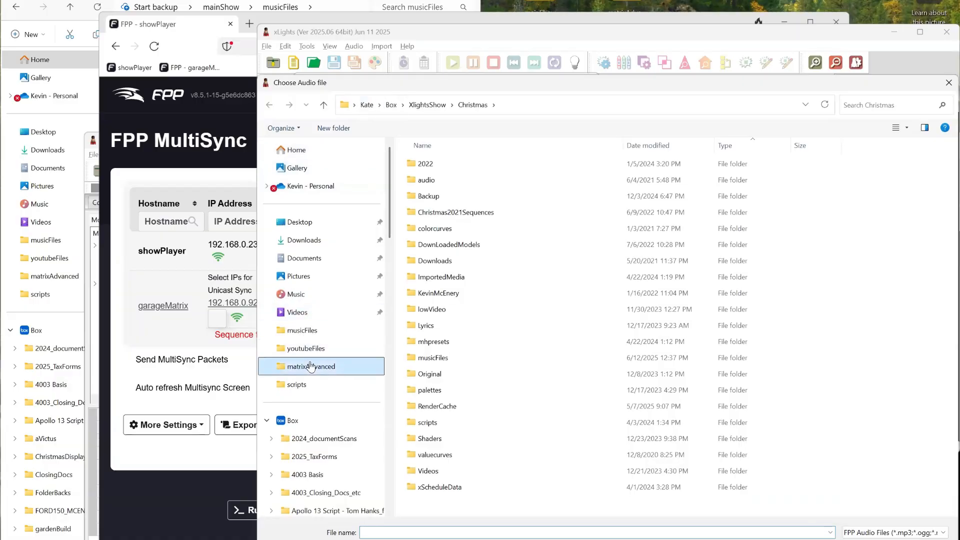
left_click(375, 104)
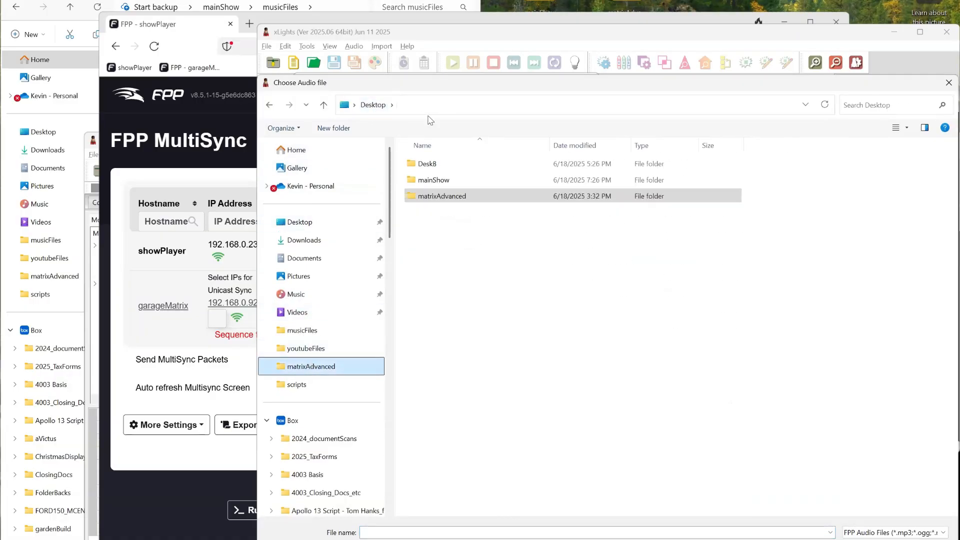
double_click(444, 181)
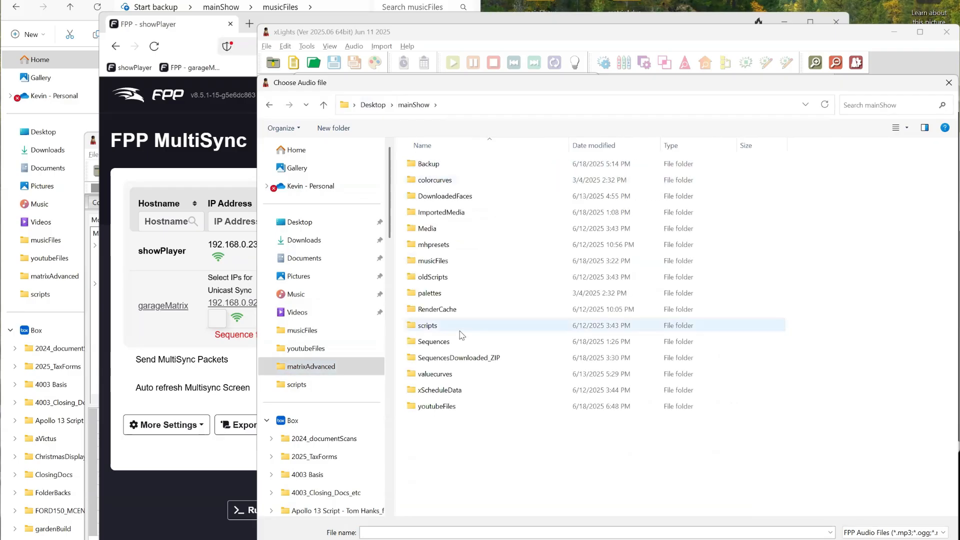
double_click(461, 358)
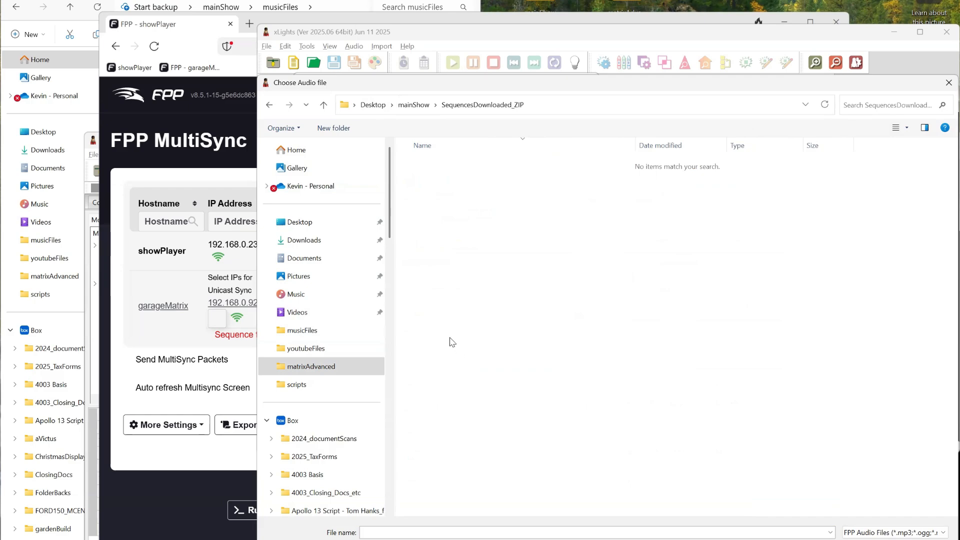
left_click(413, 106)
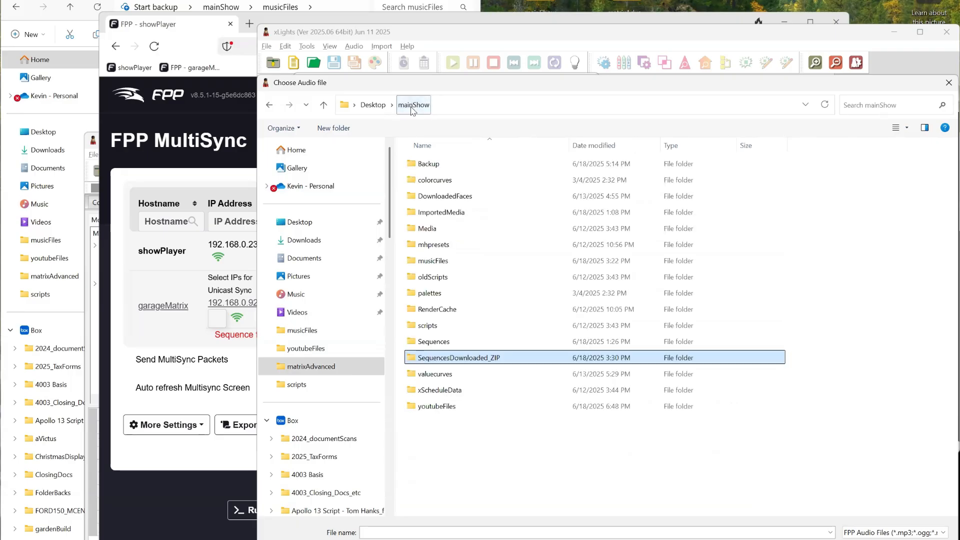
left_click(428, 261)
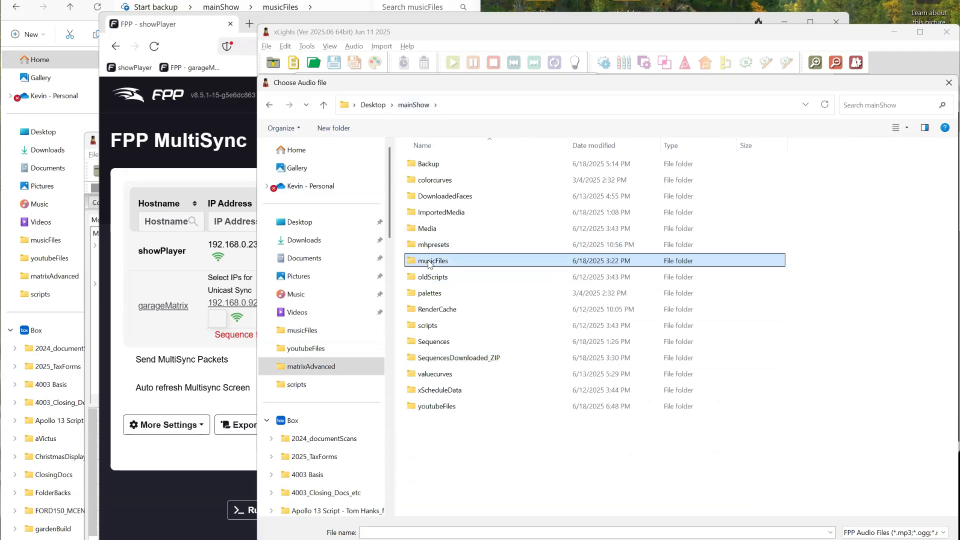
double_click(429, 262)
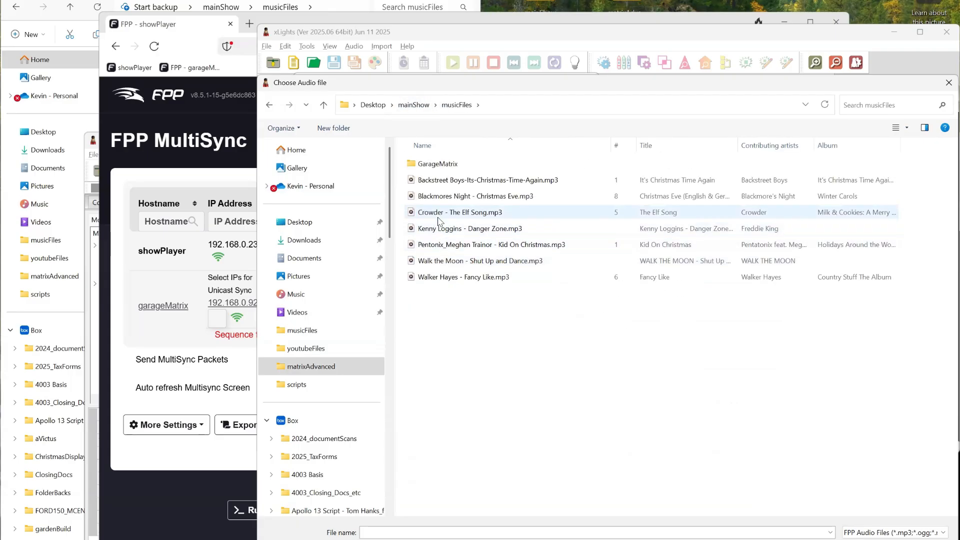
left_click(437, 244)
double_click(437, 244)
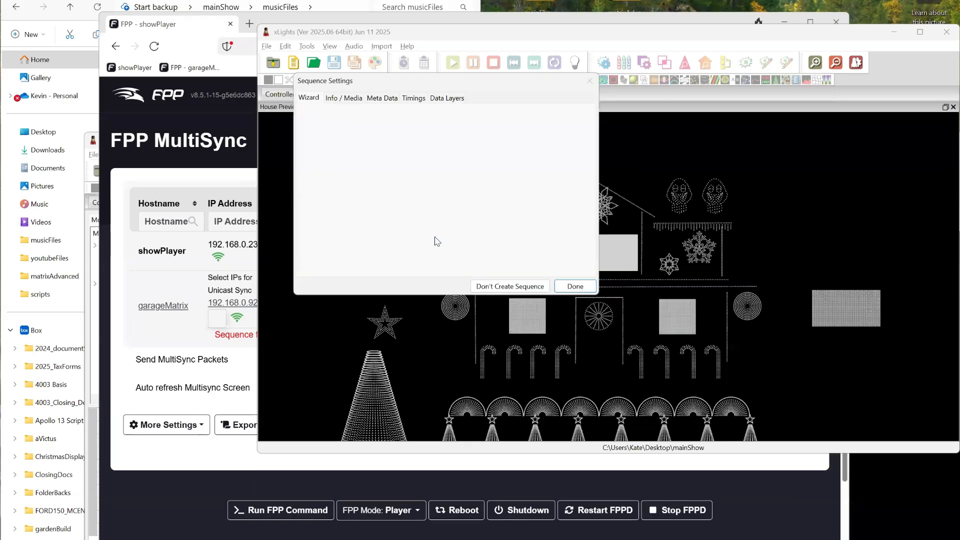
Step: Finish creating the sequence with 50 ms timing, and choose XATW Kid On Christmas.zip from mainShow's SequencesDownloaded_ZIP folder as the effects to import
left_click(410, 167)
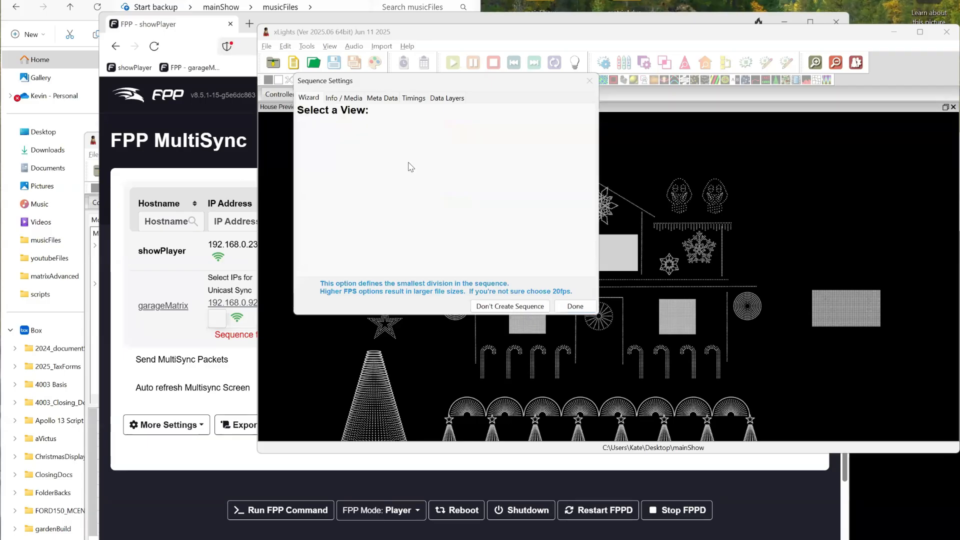
left_click(575, 306)
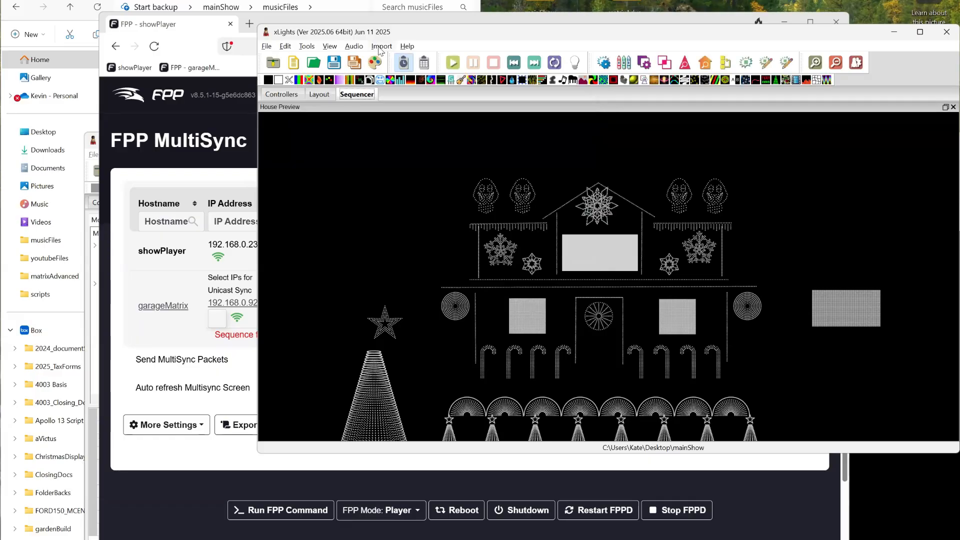
left_click(380, 47)
left_click(383, 60)
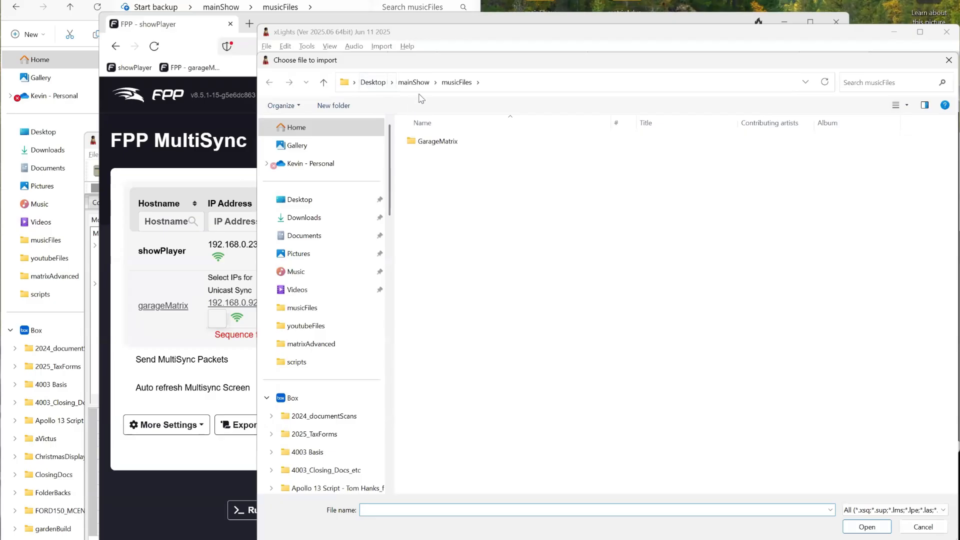
left_click(414, 82)
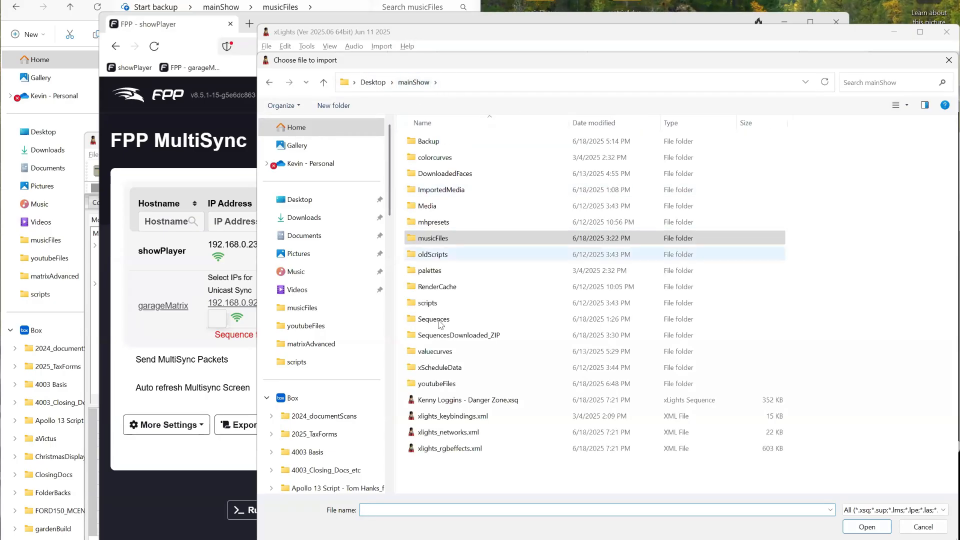
double_click(447, 334)
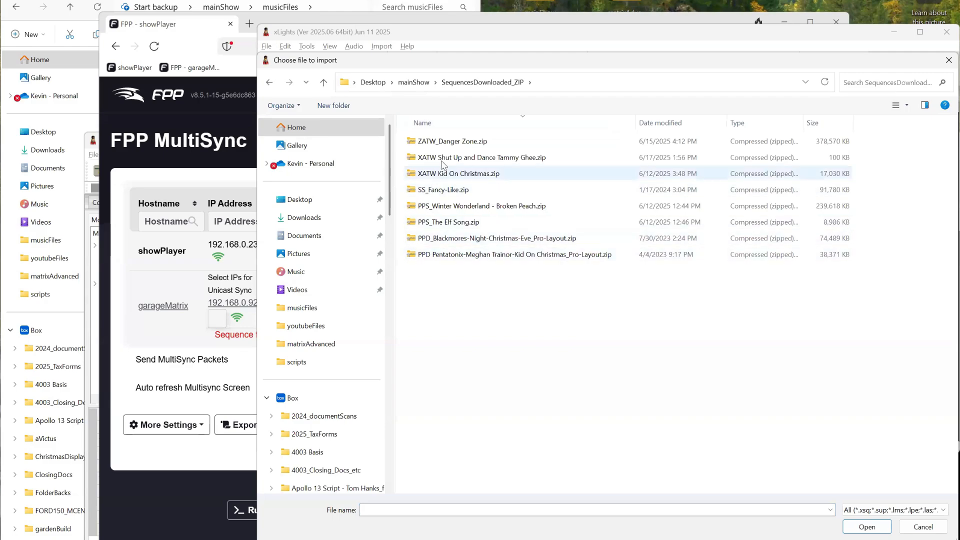
left_click(446, 176)
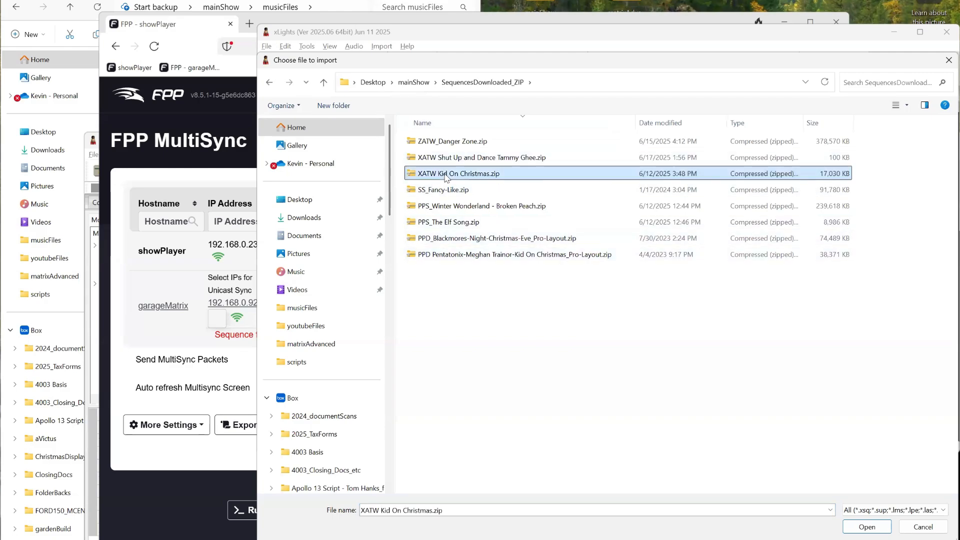
double_click(441, 175)
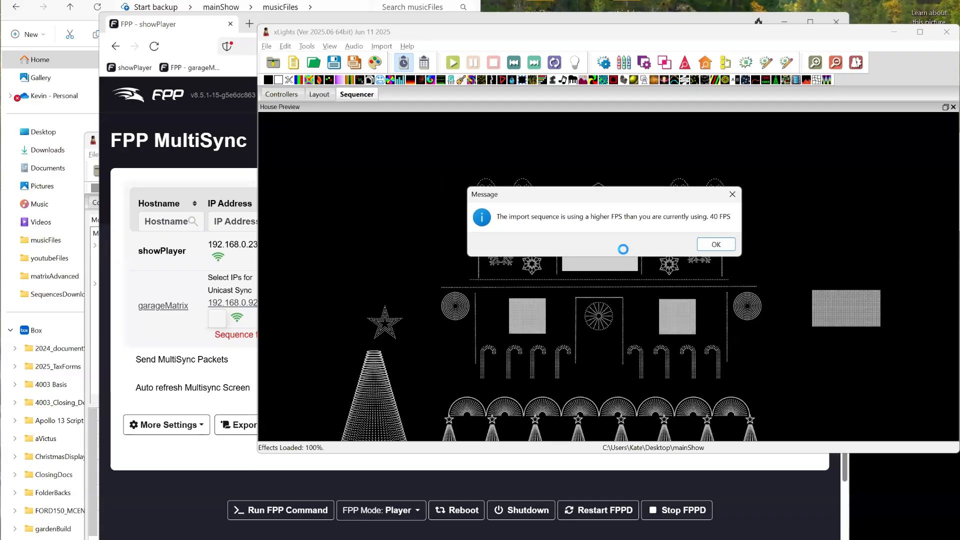
left_click(702, 243)
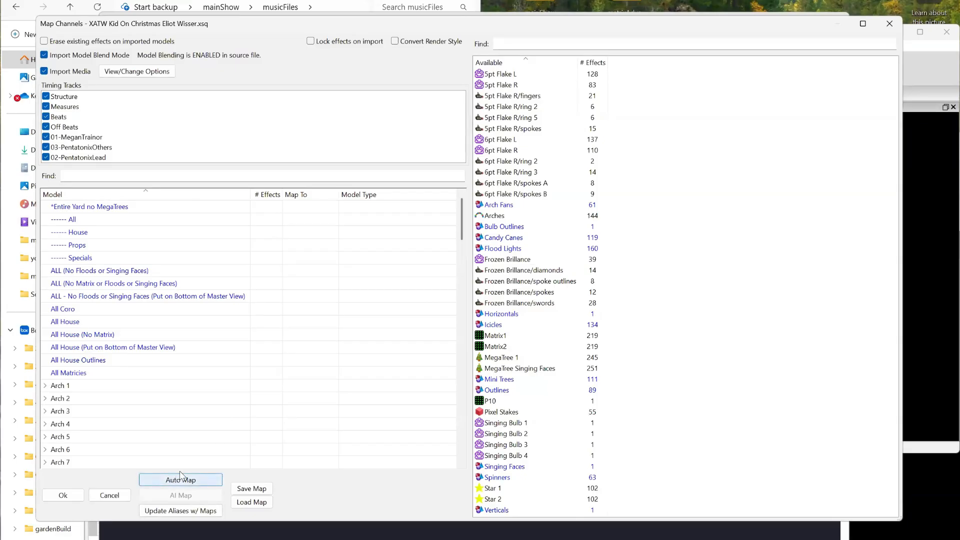
Step: Auto-map the imported models, and clear the P10 mapping from garageMatrix, leftWindowMatrix and rightWindowMatrix
left_click(180, 476)
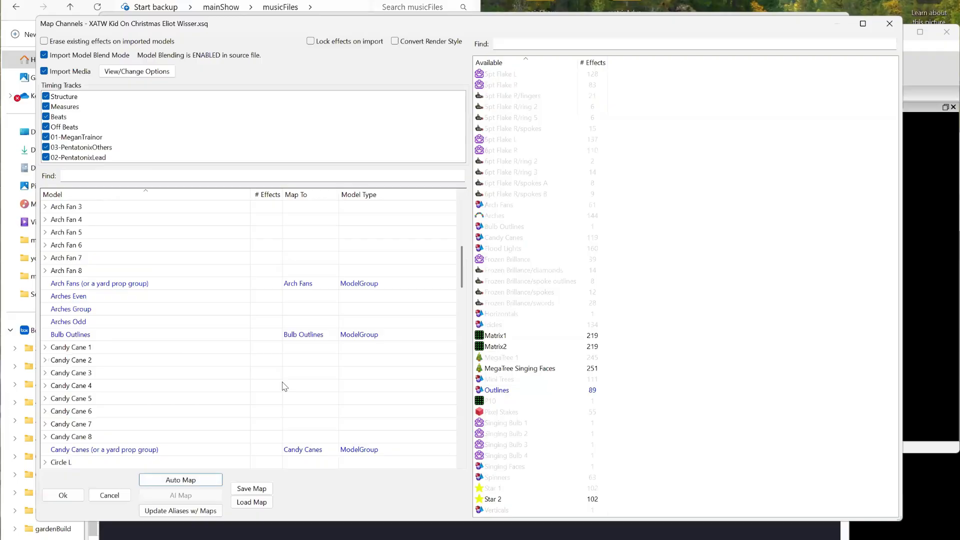
scroll(283, 386, "down", 20)
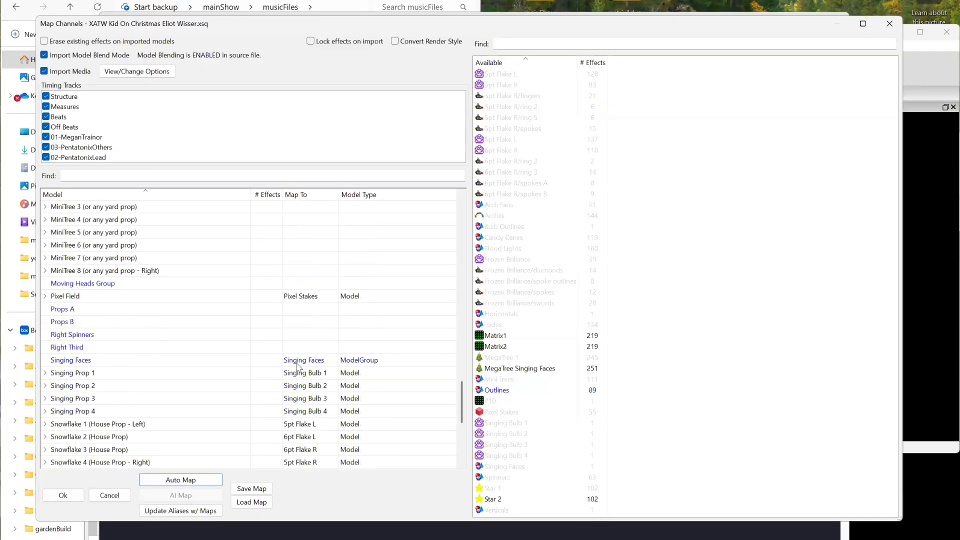
scroll(298, 367, "down", 6)
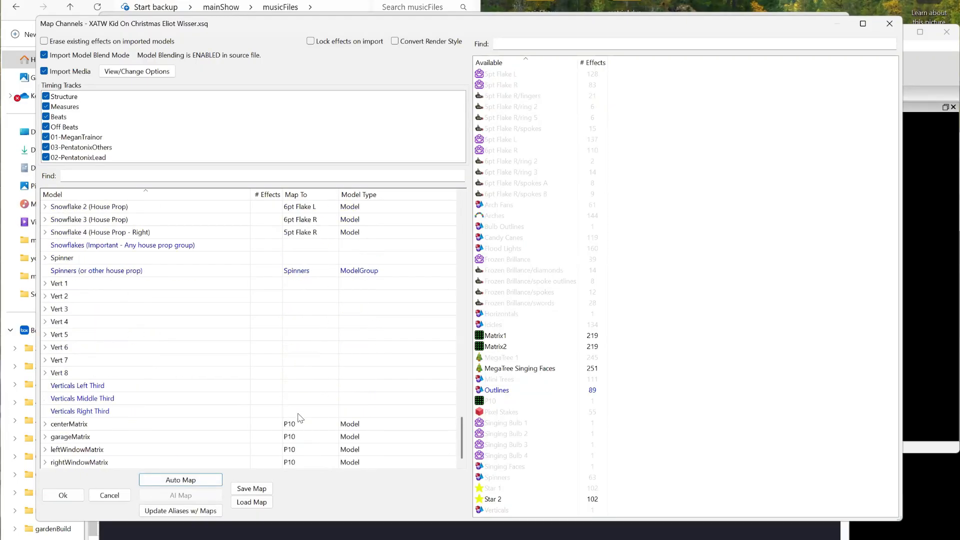
left_click(294, 440)
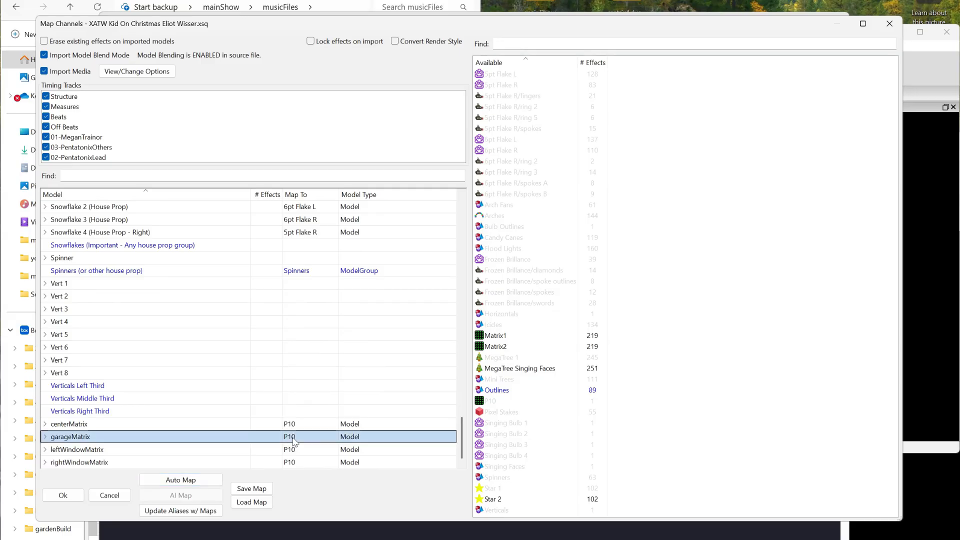
key("Delete")
left_click(293, 452)
key("Delete")
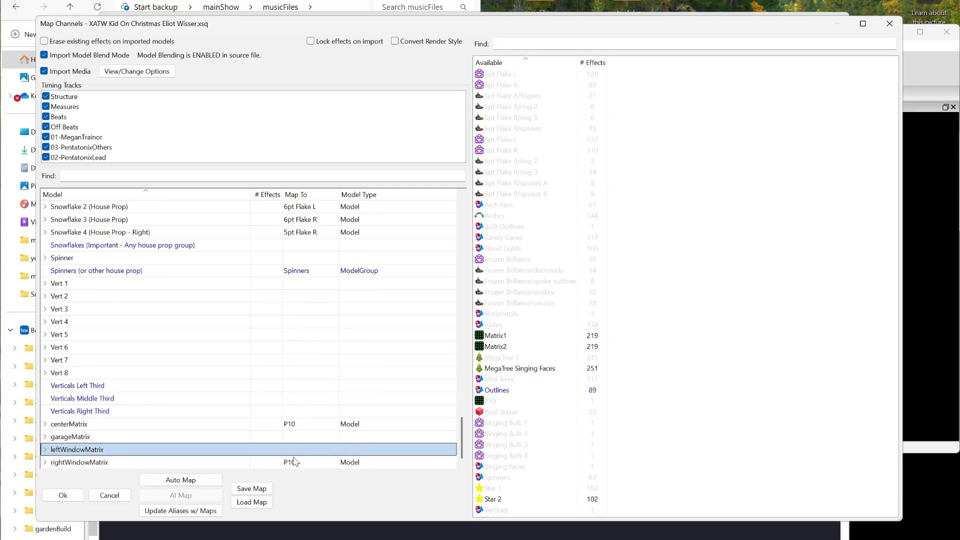
left_click(295, 461)
key("Delete")
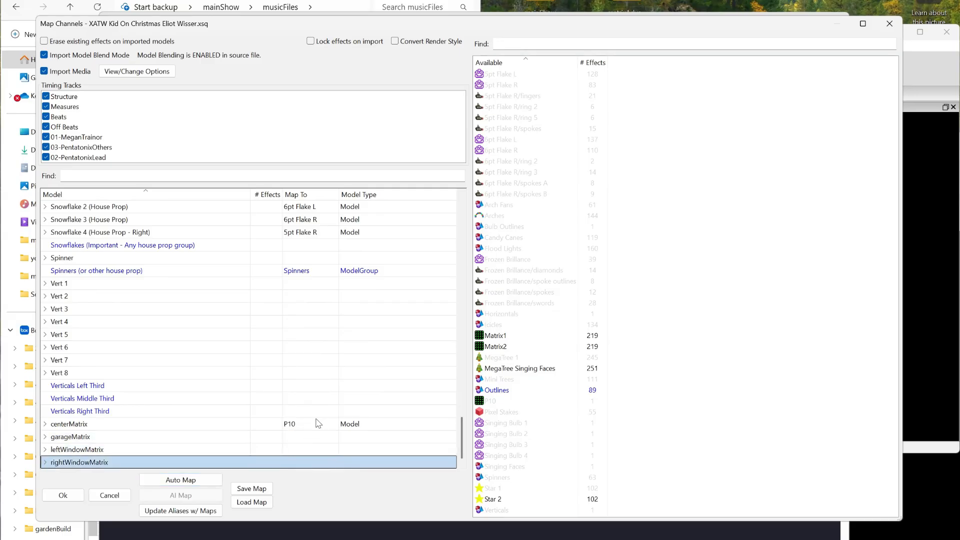
Step: Map Matrix1 to leftWindowMatrix and Matrix2 to rightWindowMatrix, and import the effects without saving the mapping for future imports
left_click(493, 336)
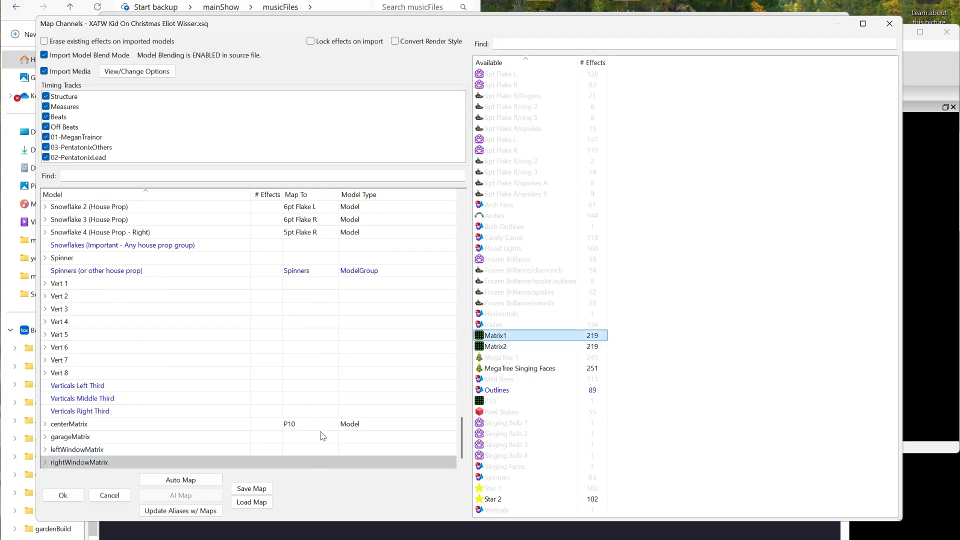
left_click(293, 449)
double_click(504, 335)
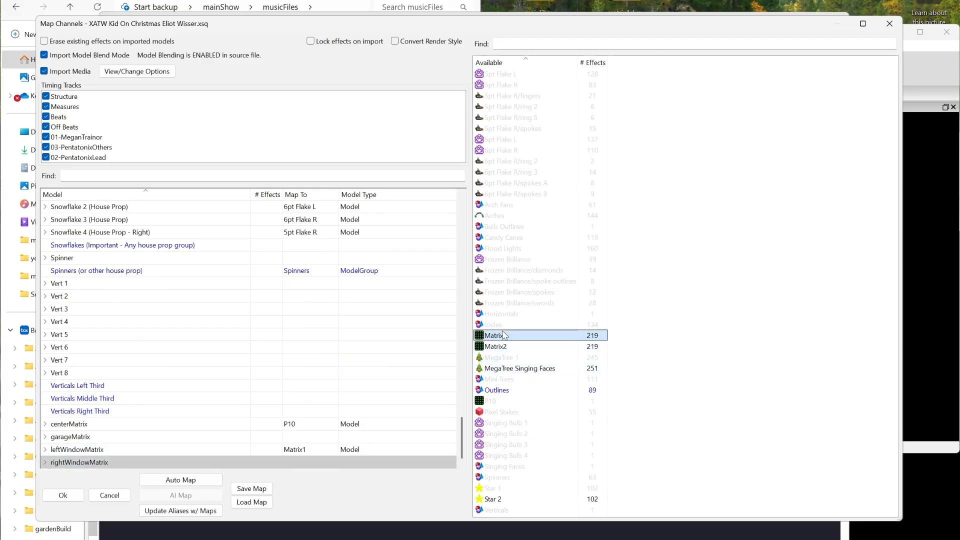
left_click(497, 348)
double_click(497, 350)
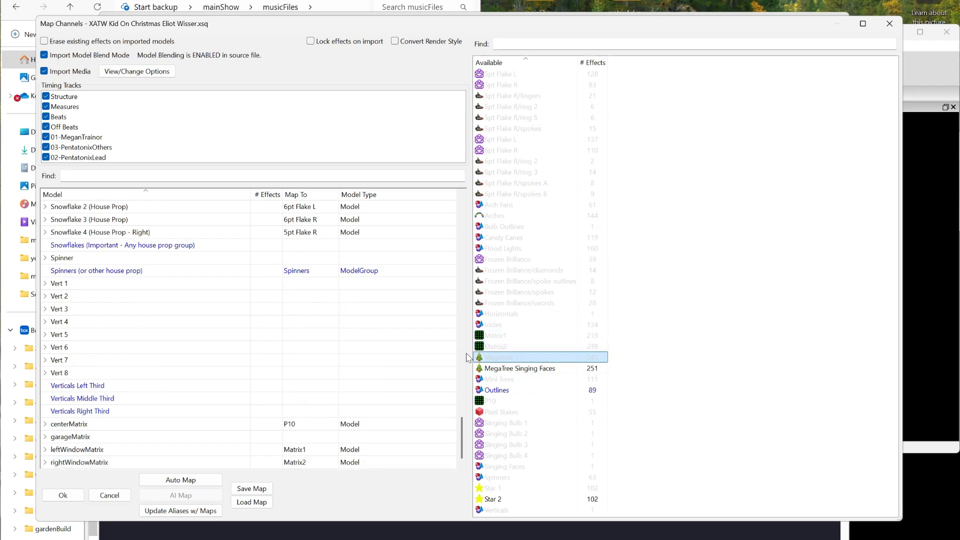
left_click(63, 495)
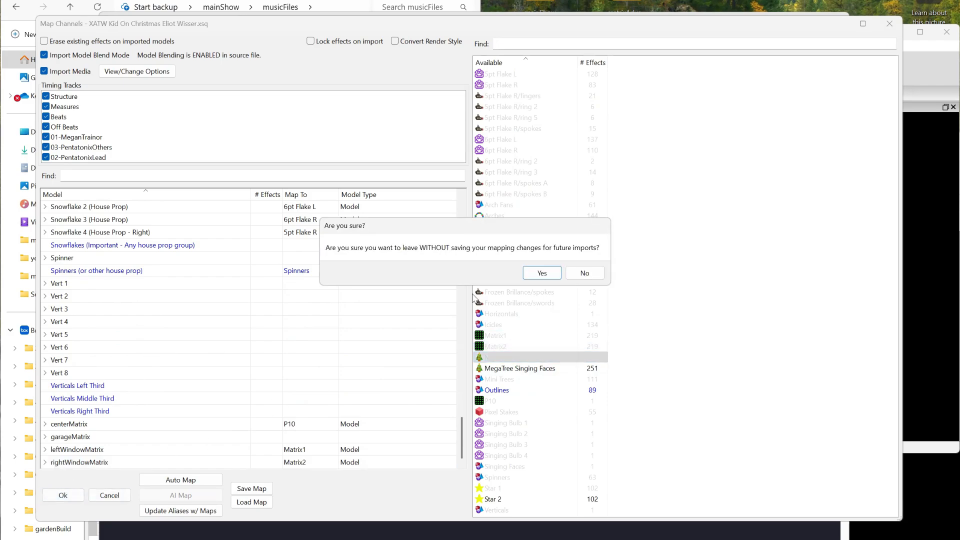
left_click(539, 274)
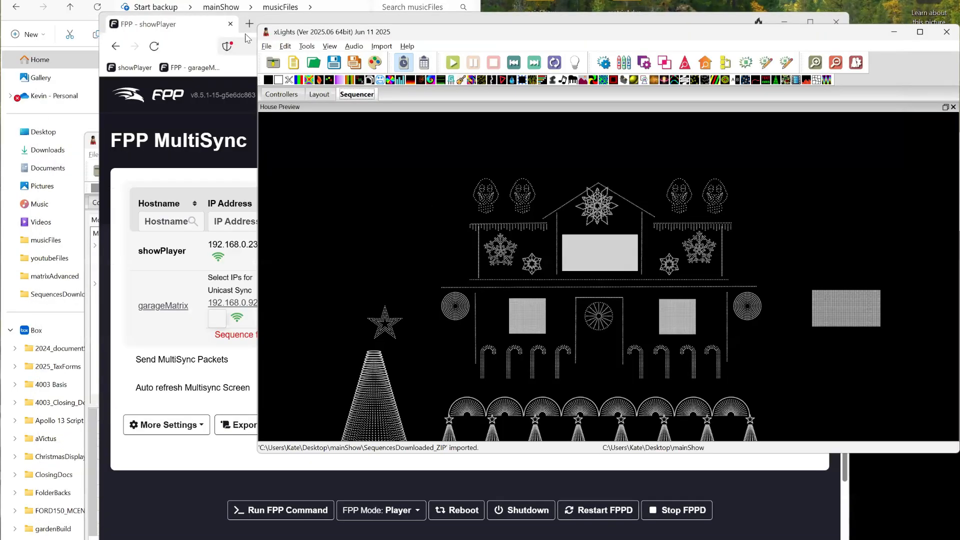
left_click(266, 46)
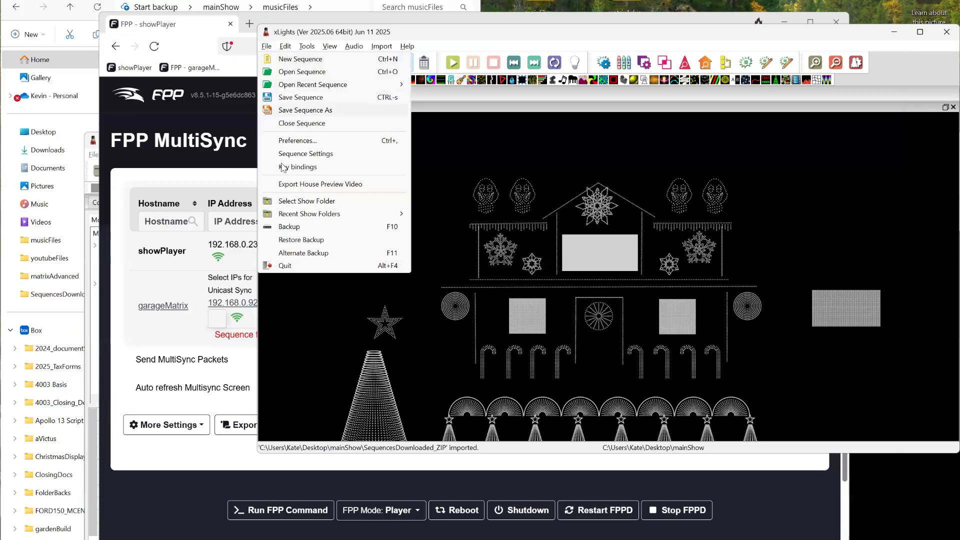
left_click(297, 142)
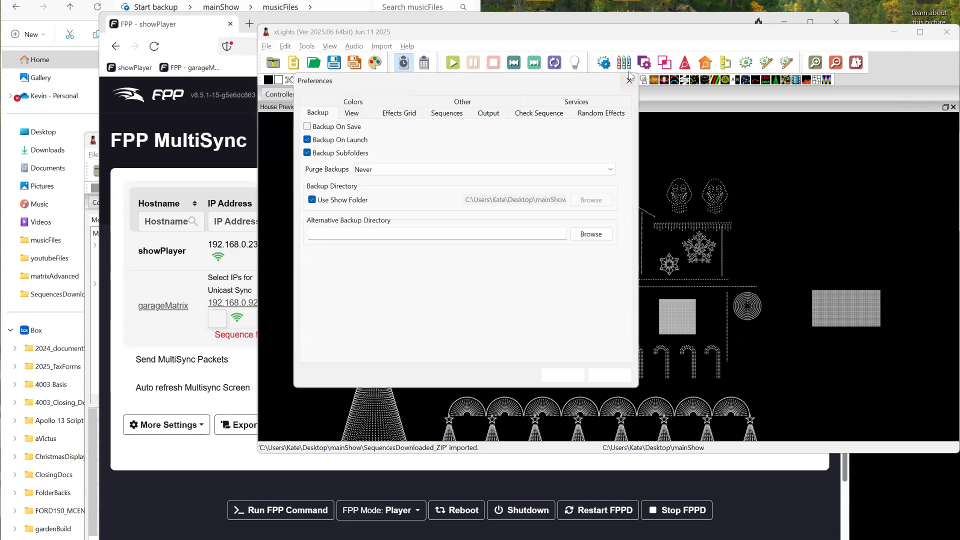
left_click(630, 79)
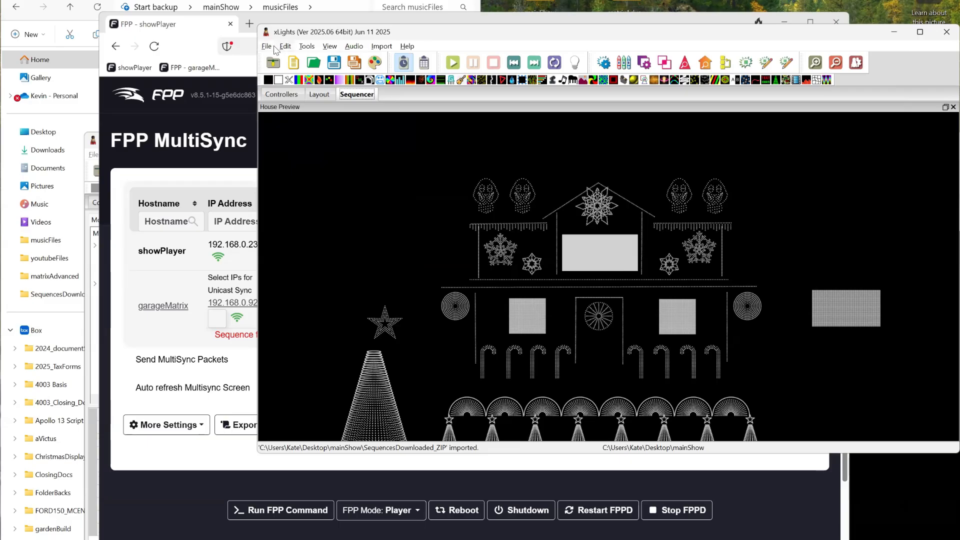
Step: Set the sequence duration to 45 seconds in the sequence settings
left_click(268, 47)
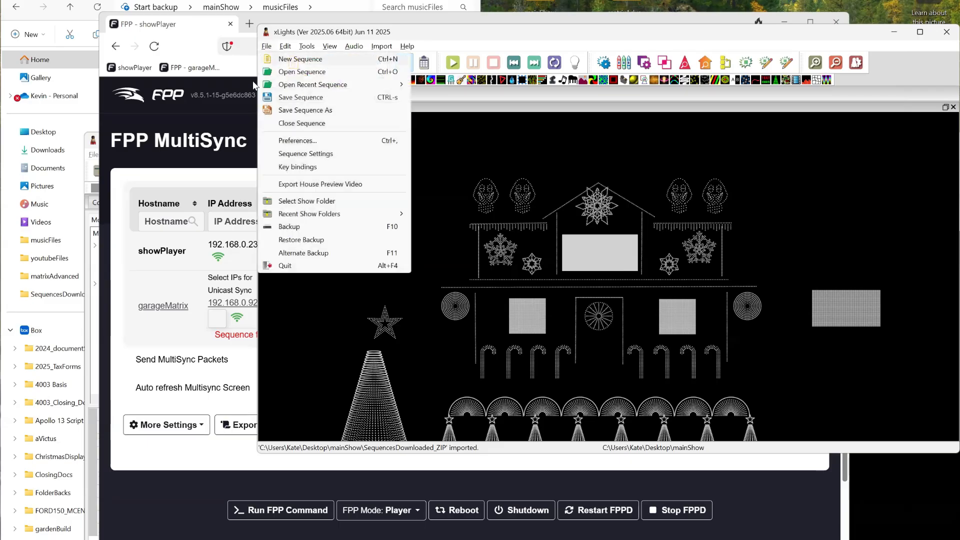
left_click(313, 152)
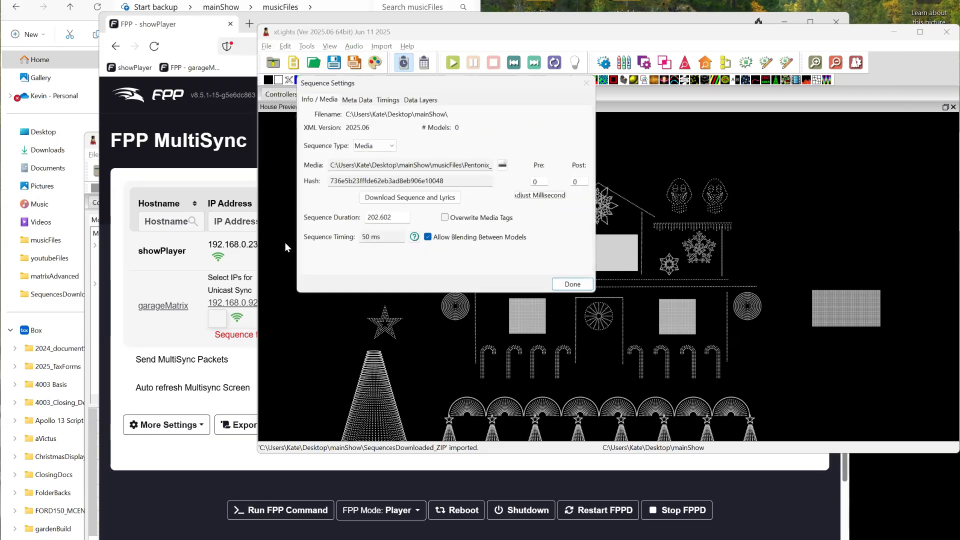
left_click_drag(382, 218, 363, 221)
type("45")
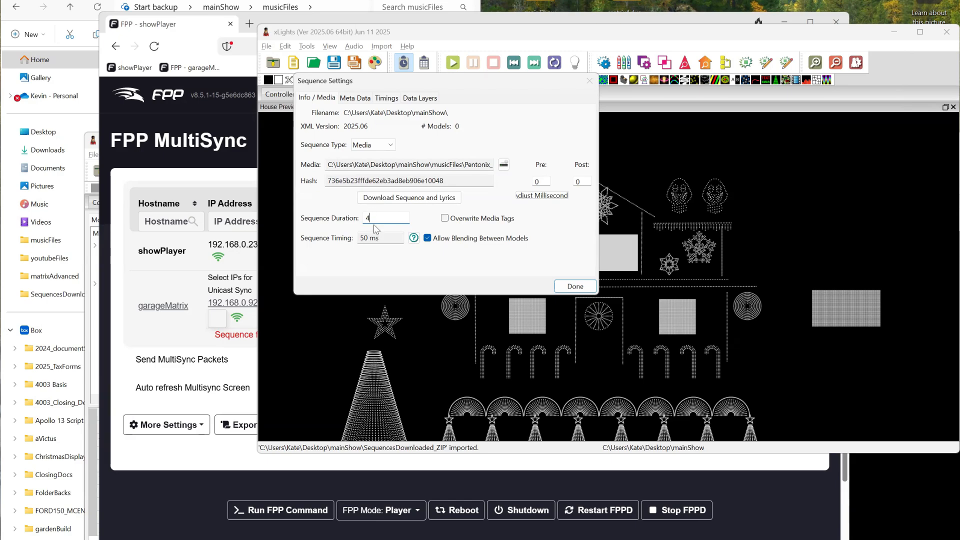
left_click(574, 286)
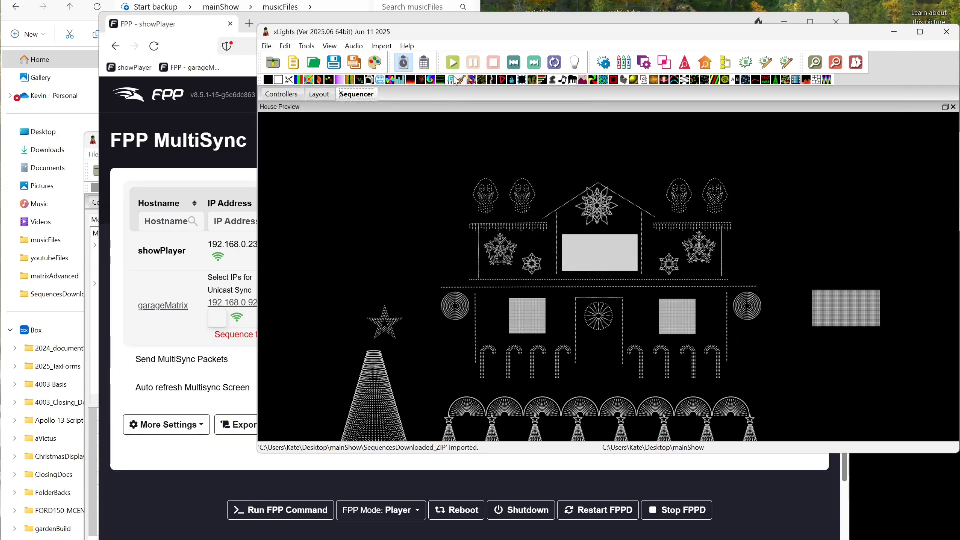
Step: Render the Kid On Christmas sequence, play it in the House Preview and pause playback
left_click(453, 62)
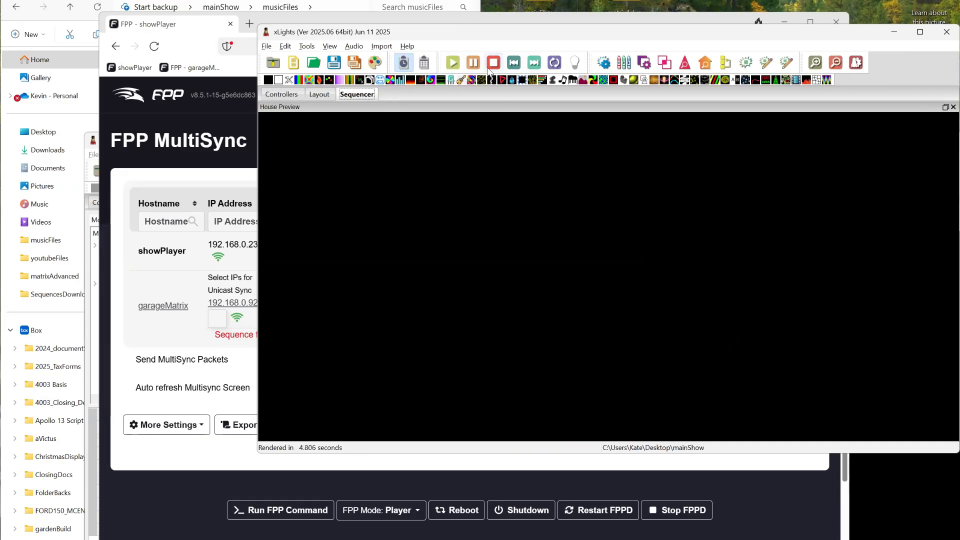
left_click(453, 62)
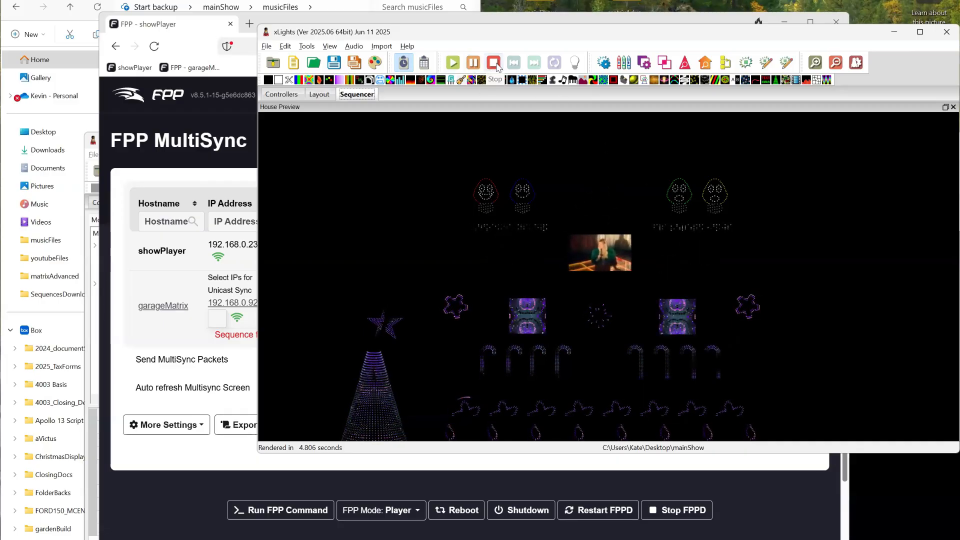
left_click(473, 63)
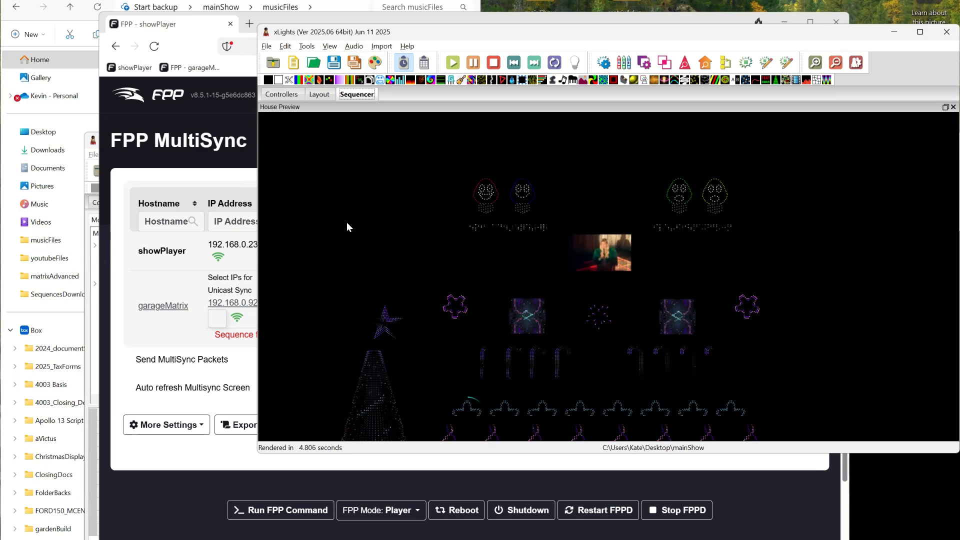
Step: Switch to the other xLights window with the GarageMatrix and MusicVideo_108_192 models, and start a new musical sequence there
key("alt+Tab")
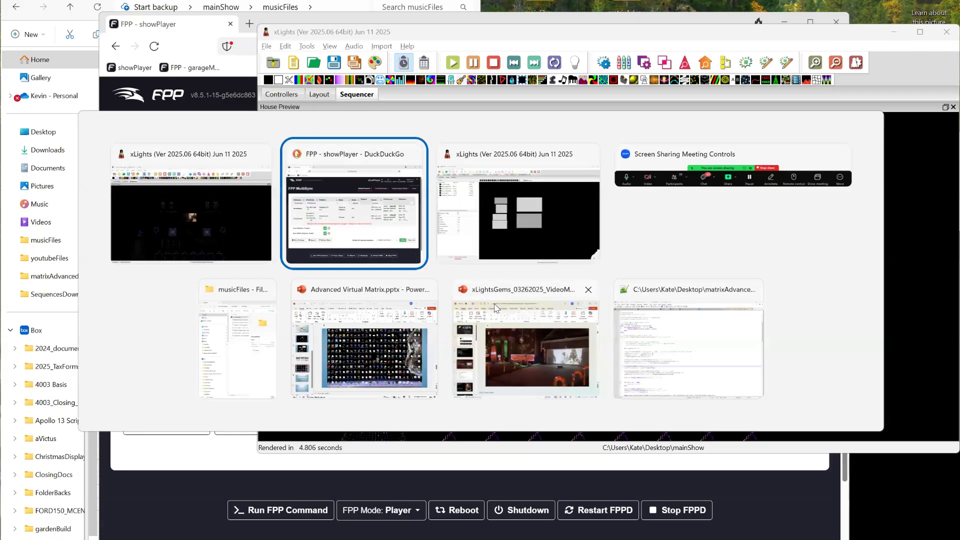
key("alt+Tab")
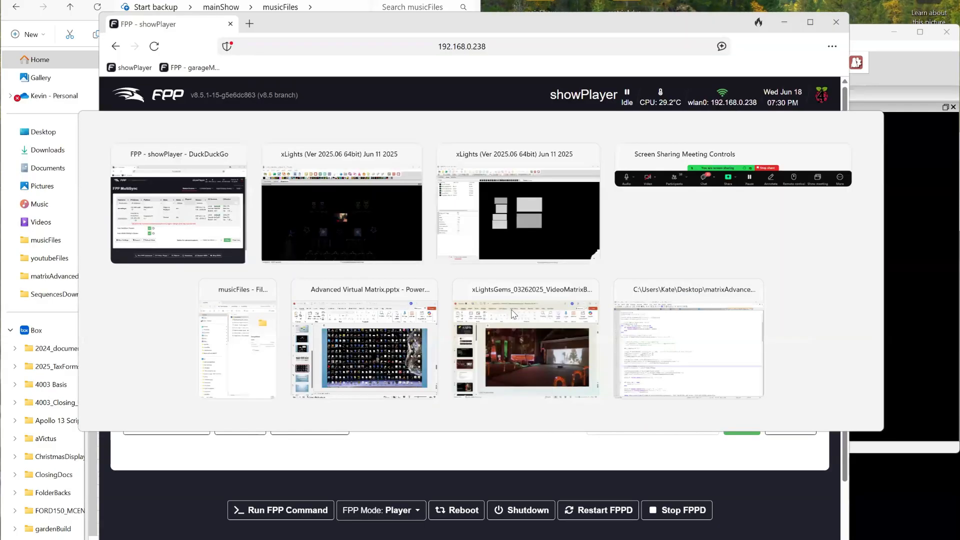
key("alt+Tab")
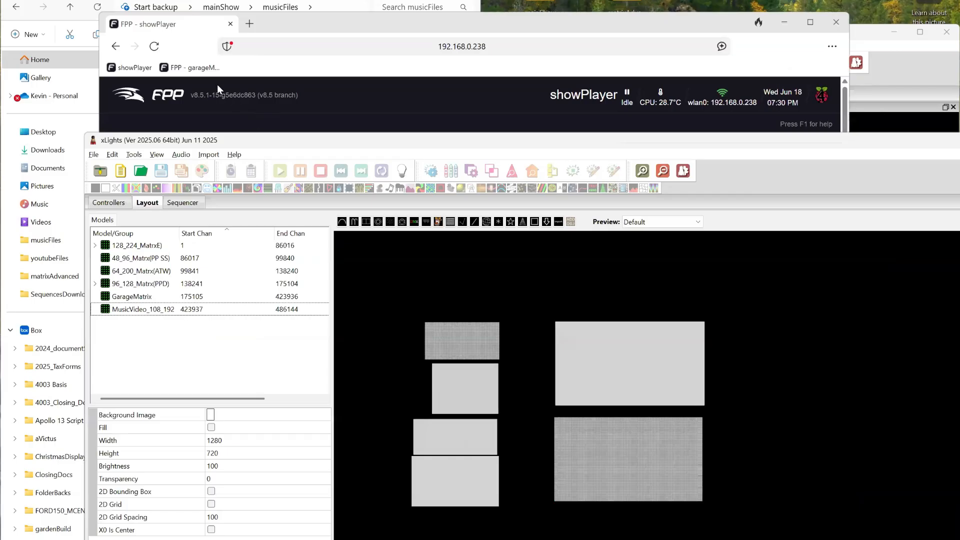
left_click(96, 156)
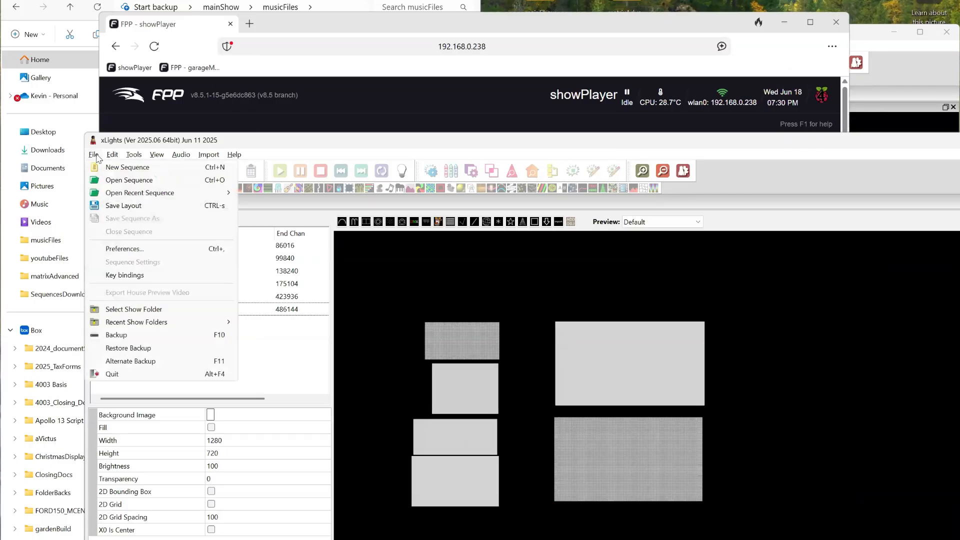
left_click(108, 171)
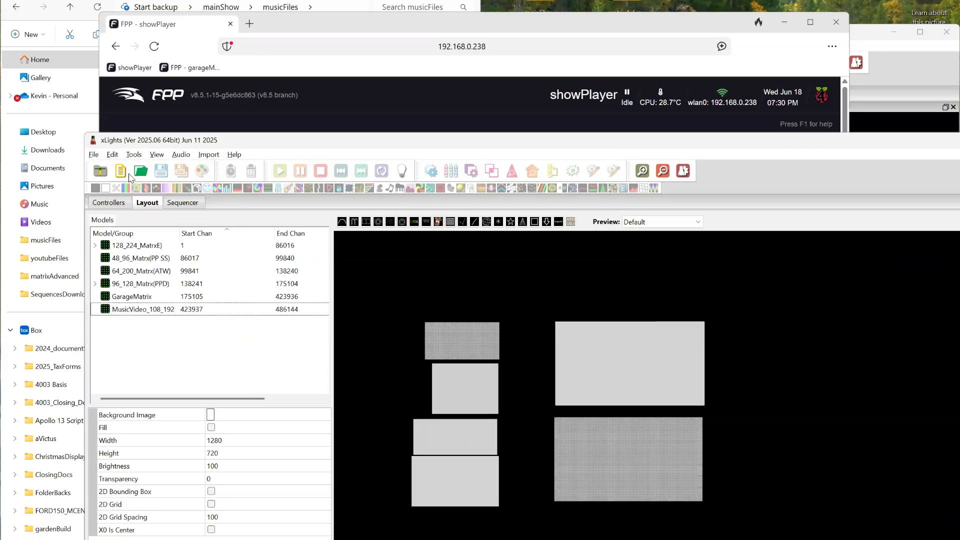
left_click(193, 252)
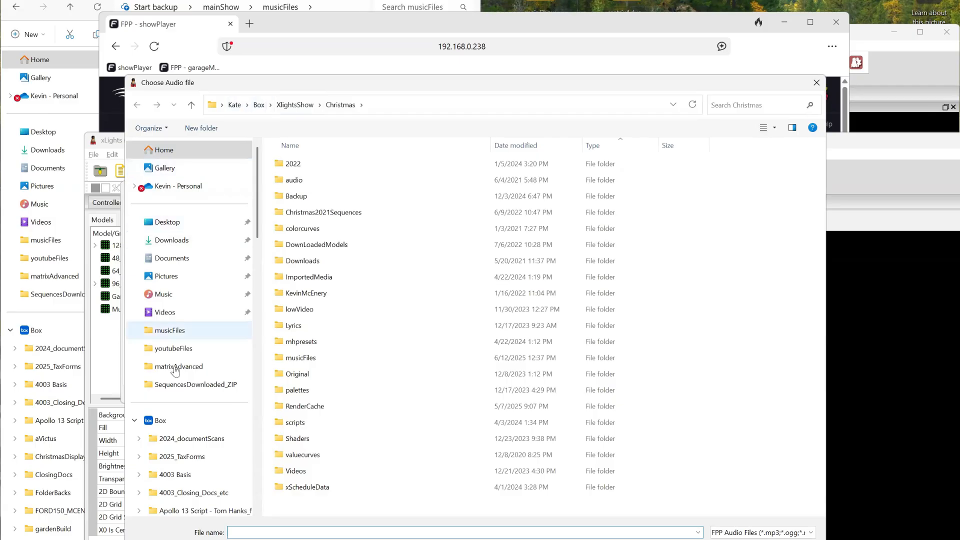
Step: Choose the Pentatonix and Meghan Trainor Kid On Christmas MP3 from mainShow/musicFiles, and create the sequence at 20fps (50ms) with the All Models view
left_click(174, 365)
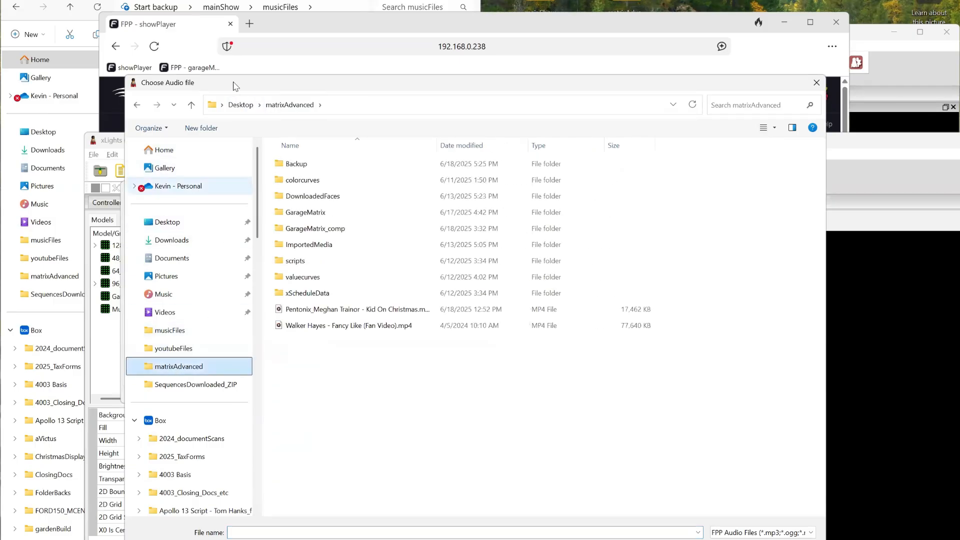
left_click(239, 105)
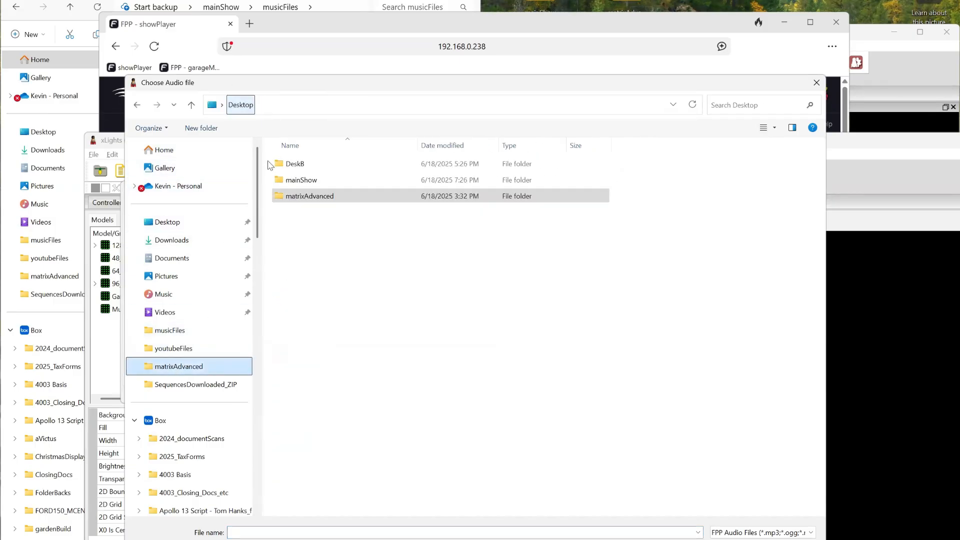
left_click(290, 181)
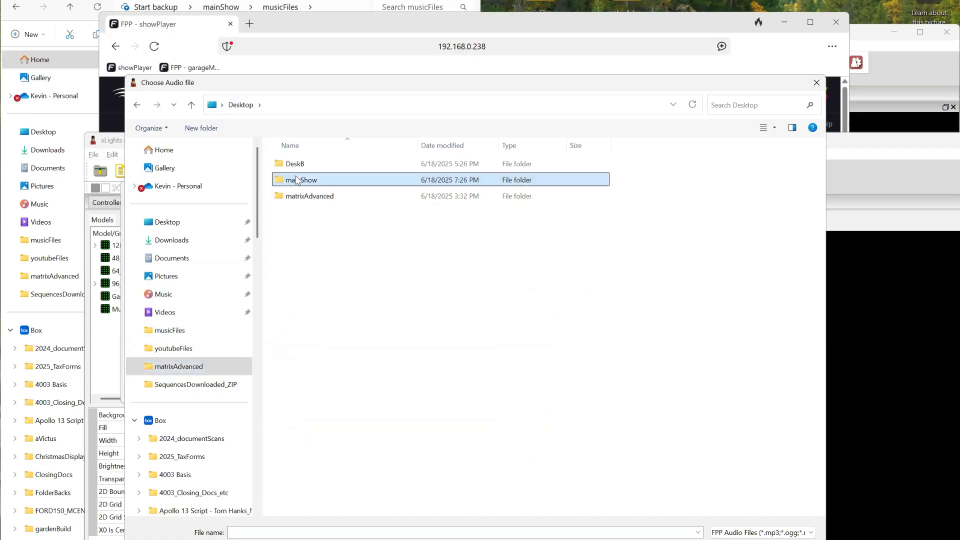
double_click(297, 179)
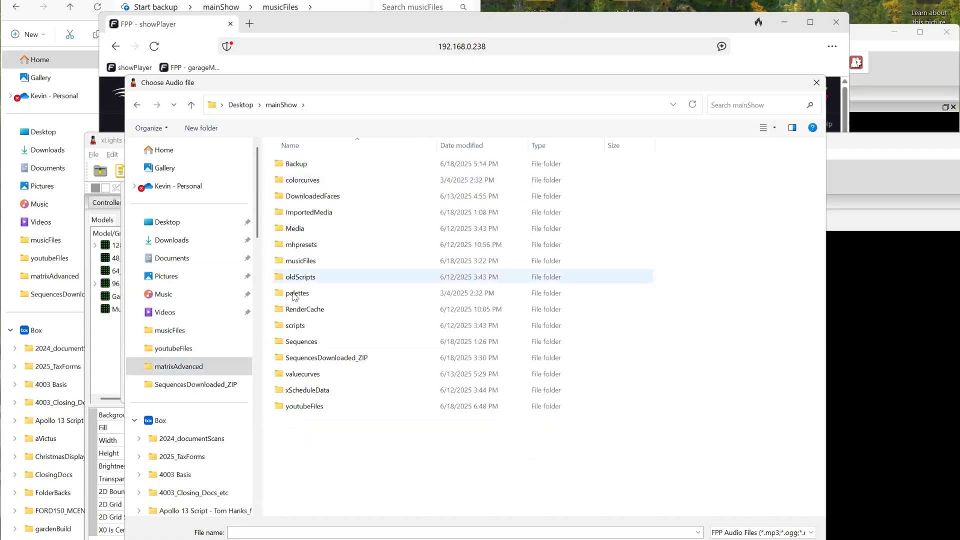
left_click(298, 262)
double_click(299, 262)
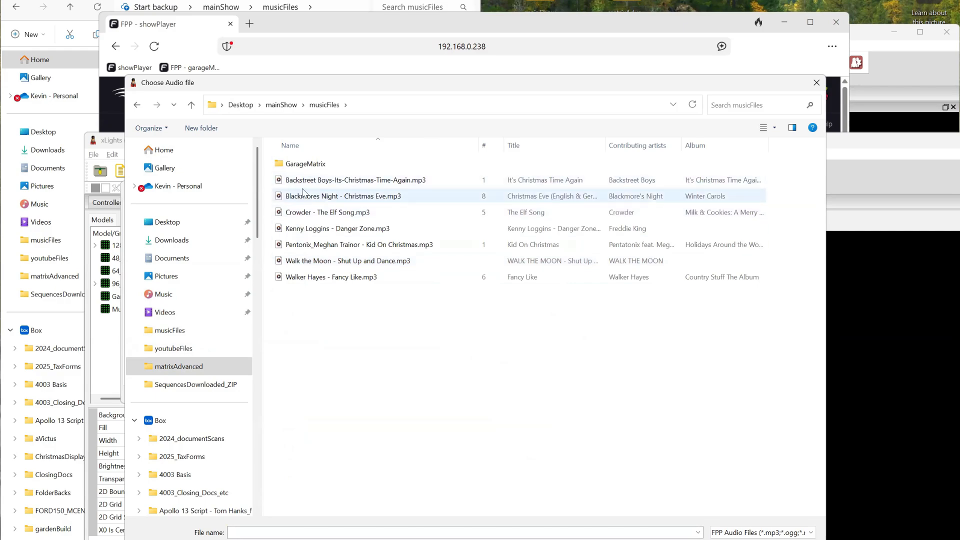
double_click(301, 246)
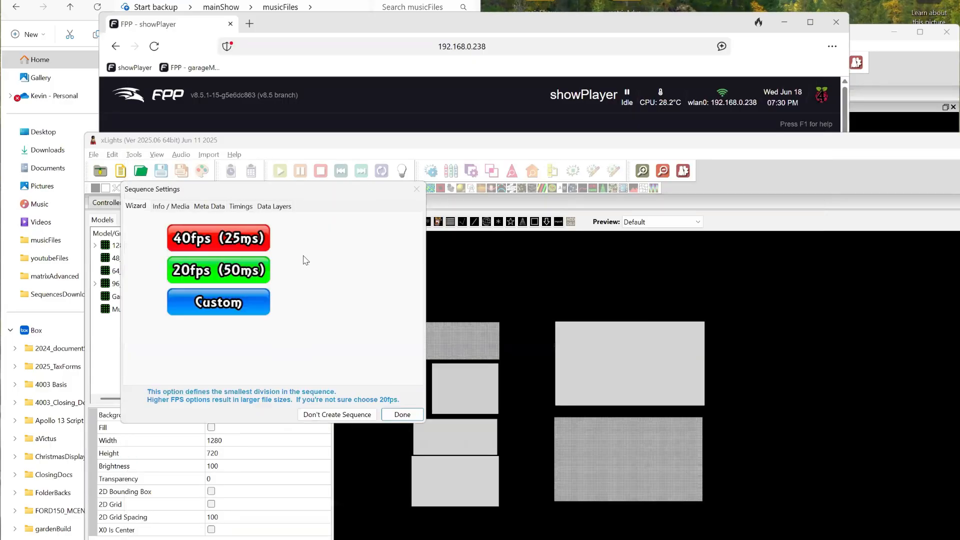
left_click(246, 265)
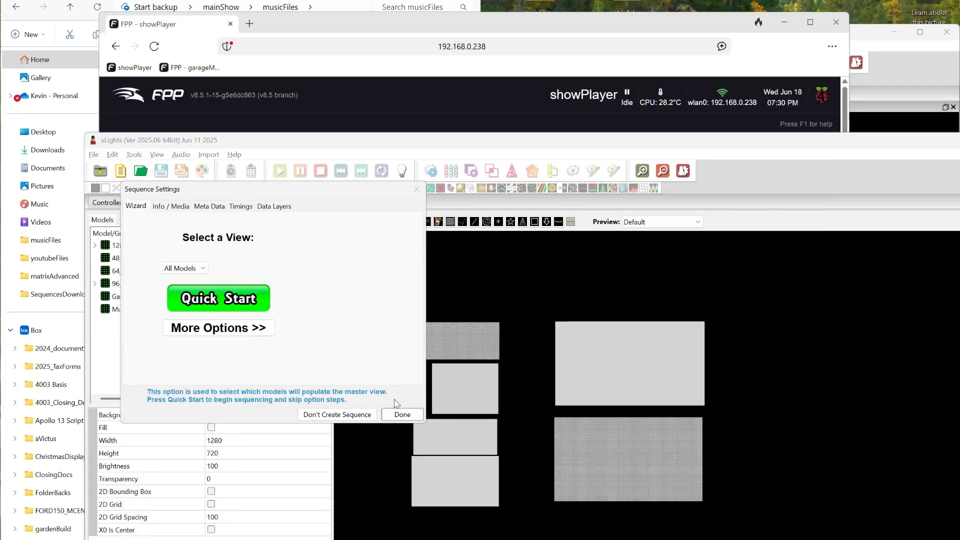
left_click(402, 414)
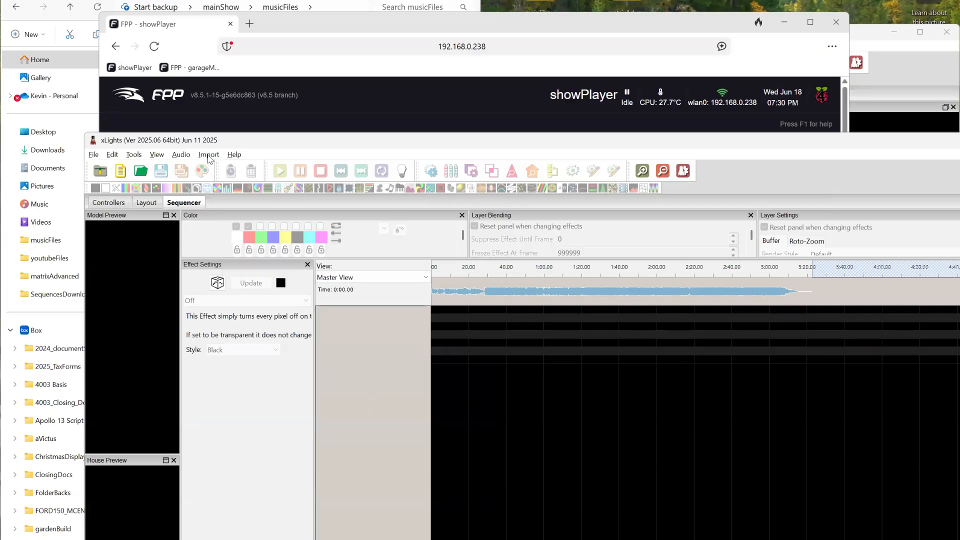
Step: Start importing effects from XATW Kid On Christmas.zip in mainShow/SequencesDownloaded_ZIP and accept the frame rate notice
left_click(211, 154)
left_click(211, 154)
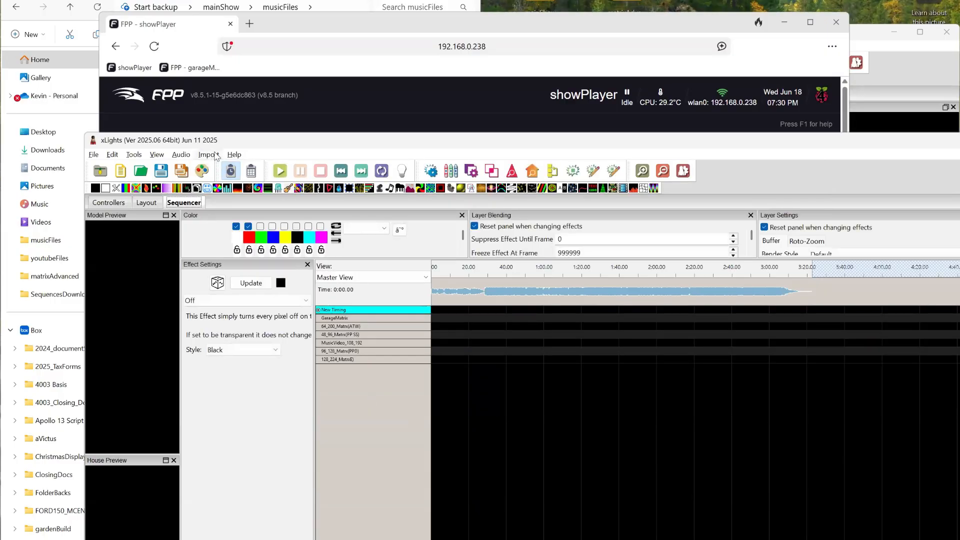
left_click(215, 154)
left_click(221, 168)
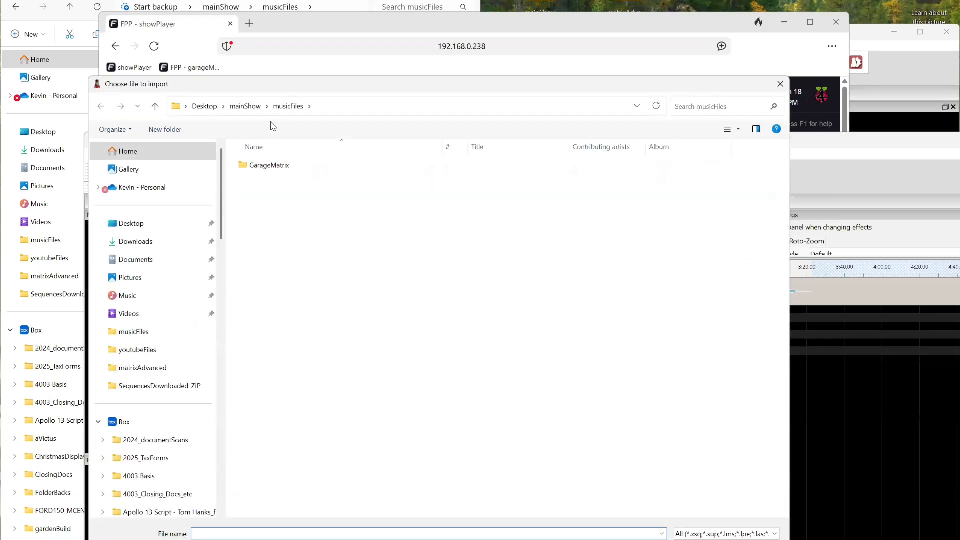
left_click(243, 103)
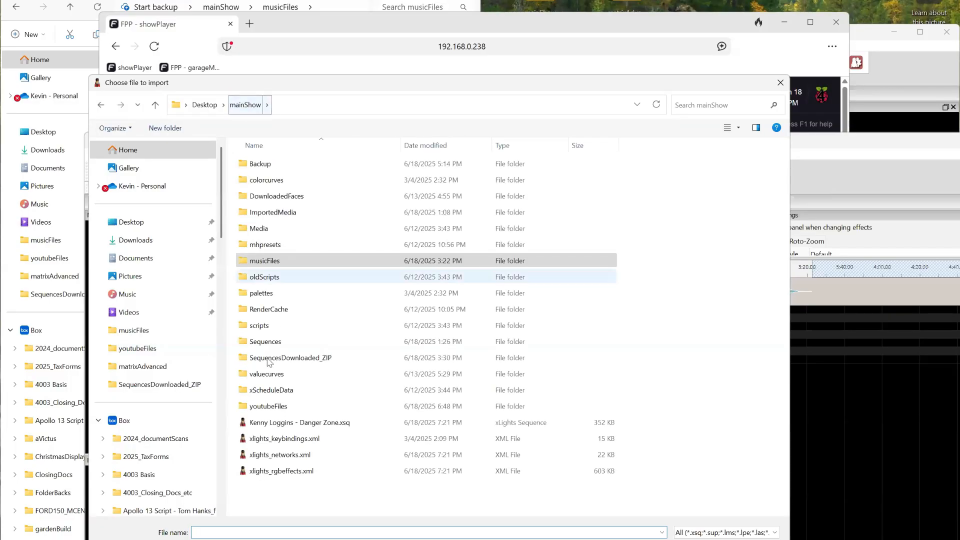
double_click(271, 360)
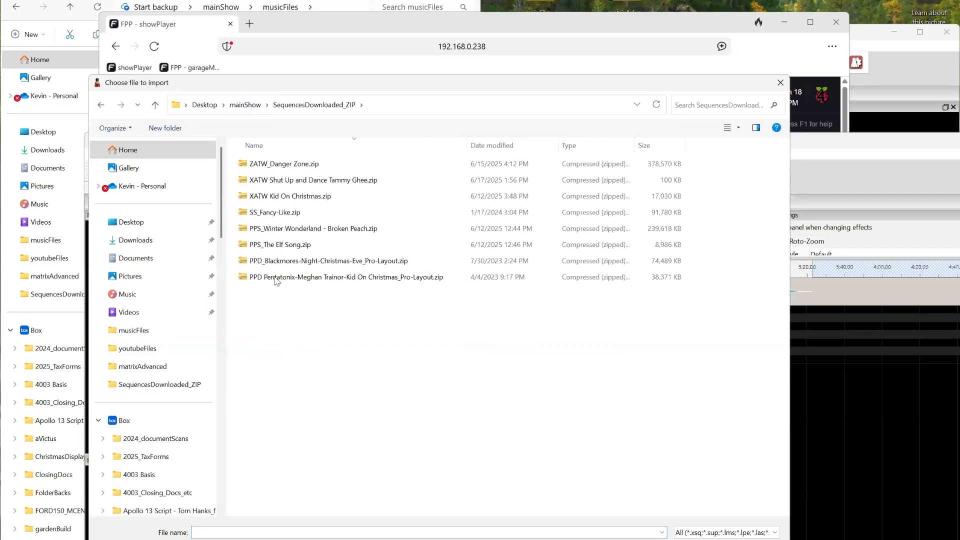
double_click(272, 200)
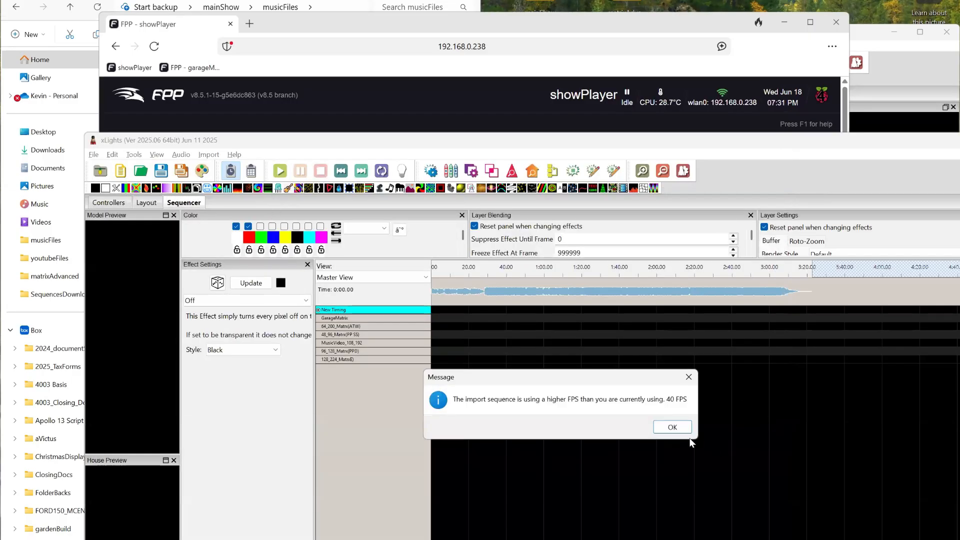
left_click(672, 427)
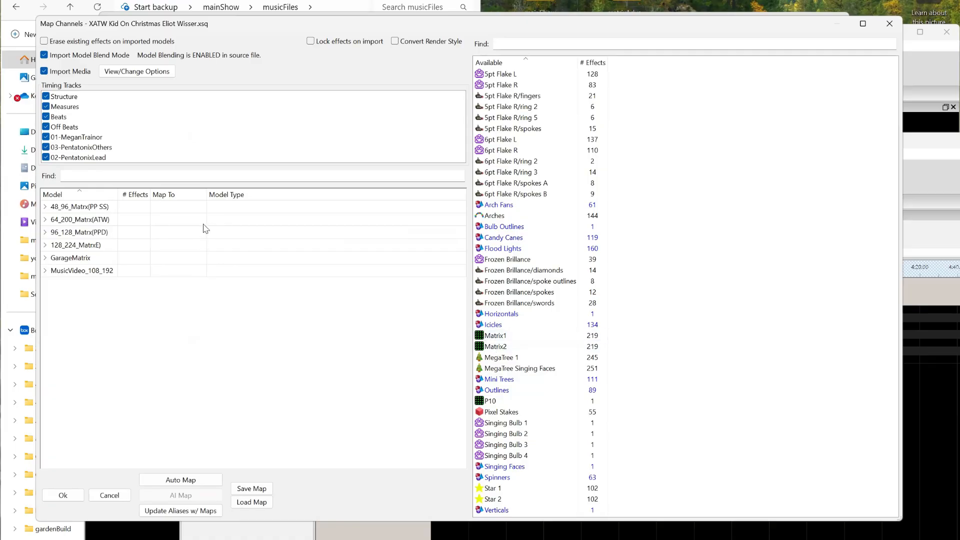
Step: Map Matrix1 to GarageMatrix and Matrix2 to 64_200_Matrx(ATW), and import the effects without saving the mapping for future imports
left_click(220, 271)
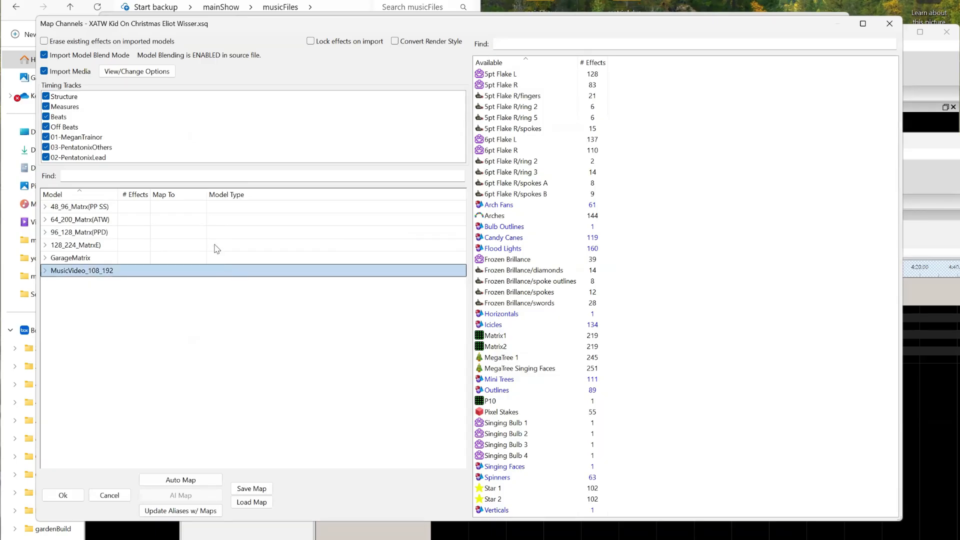
left_click(225, 206)
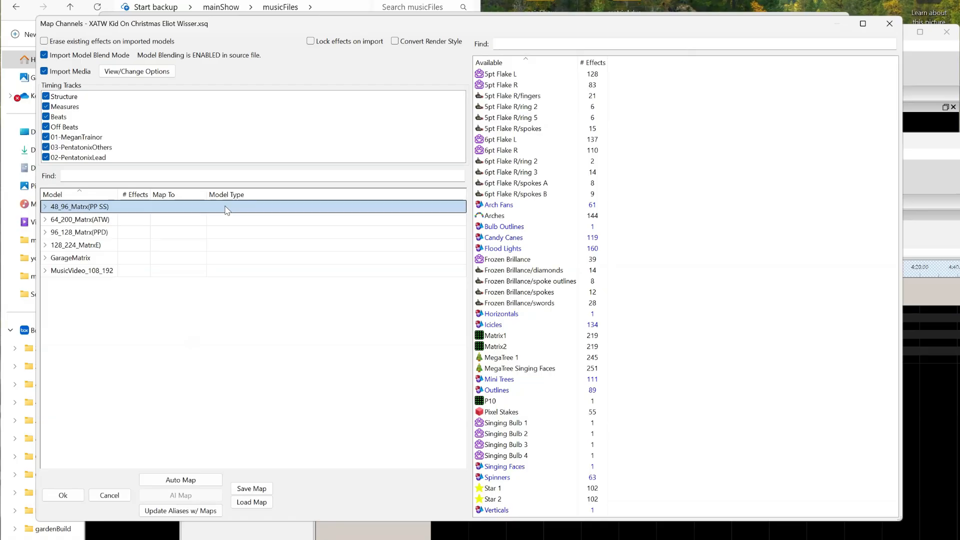
left_click(220, 257)
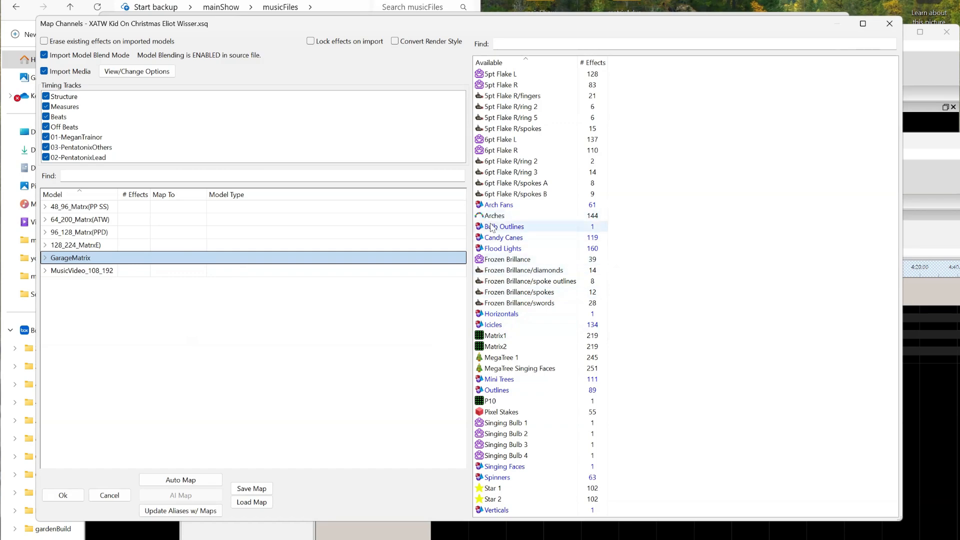
double_click(493, 336)
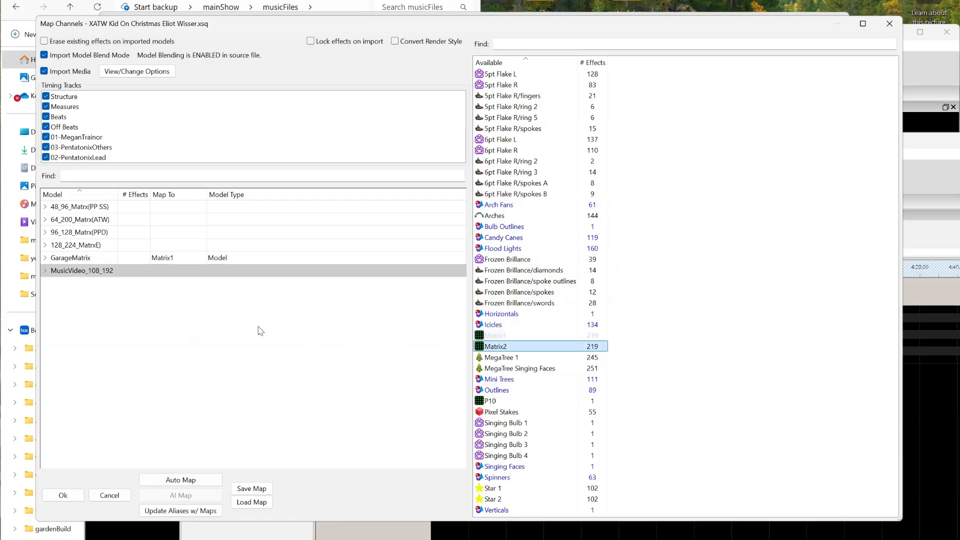
left_click(164, 223)
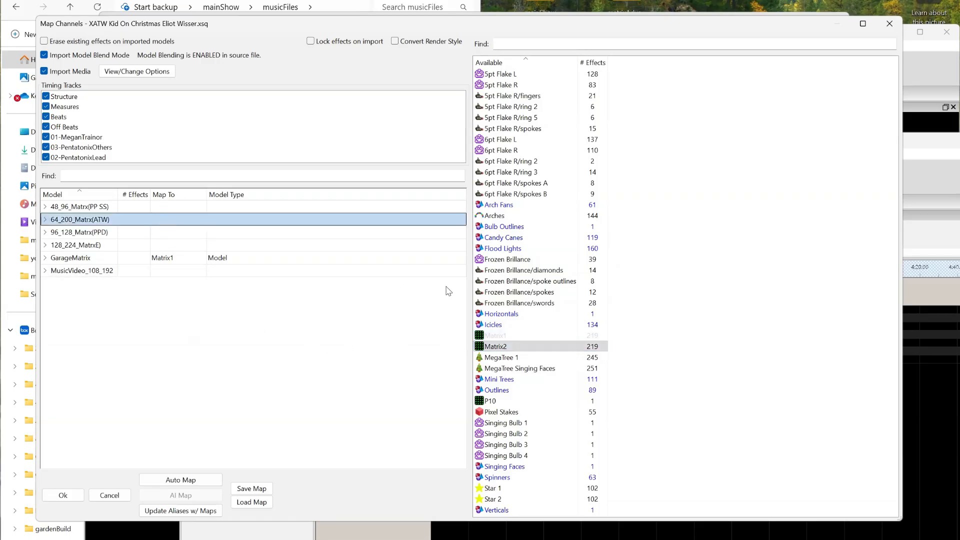
double_click(491, 347)
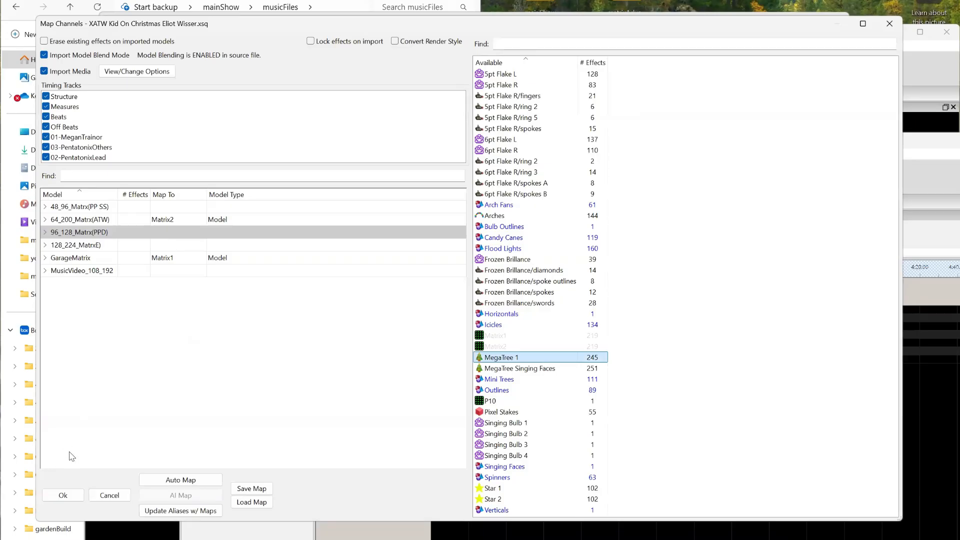
left_click(64, 496)
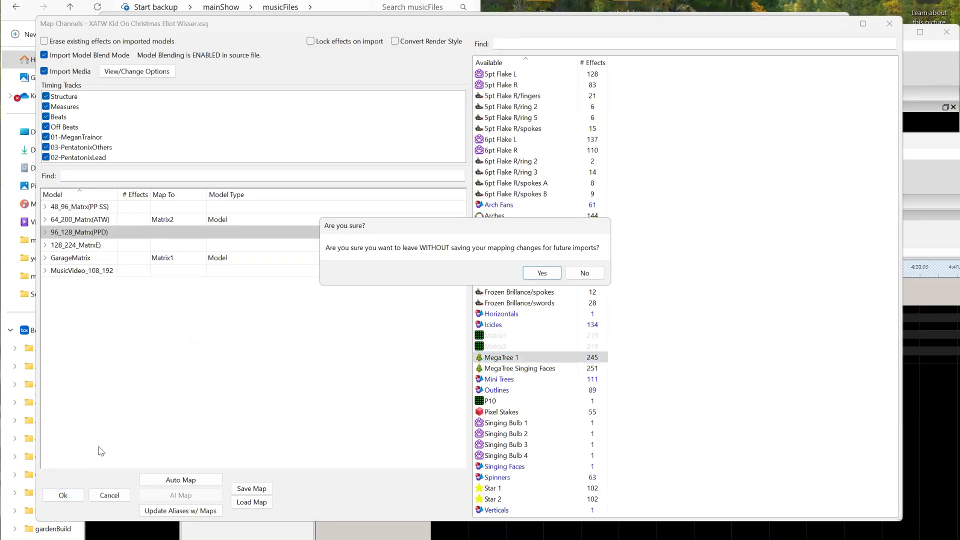
left_click(528, 271)
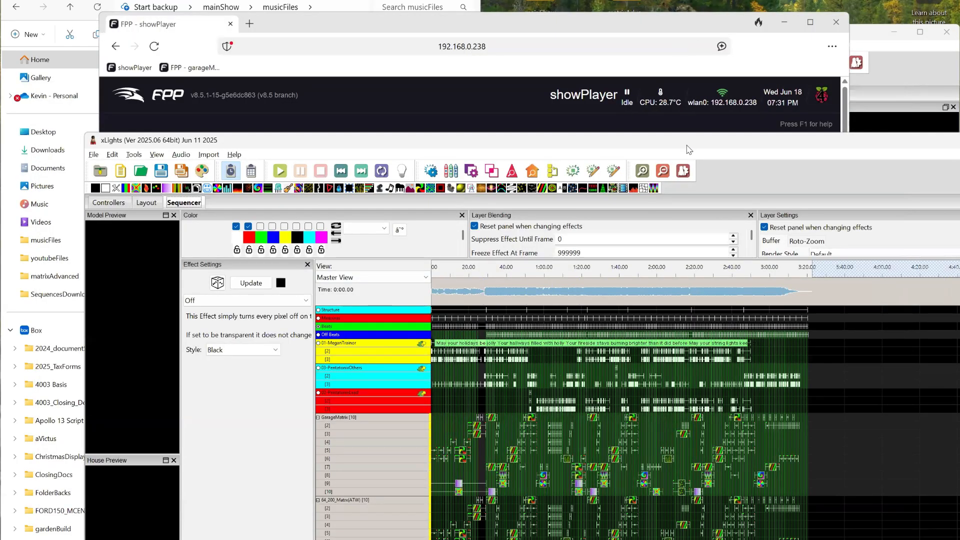
Step: Collapse the GarageMatrix layers and turn off the Beats timing lines in the sequencer grid
left_click_drag(694, 135, 696, 51)
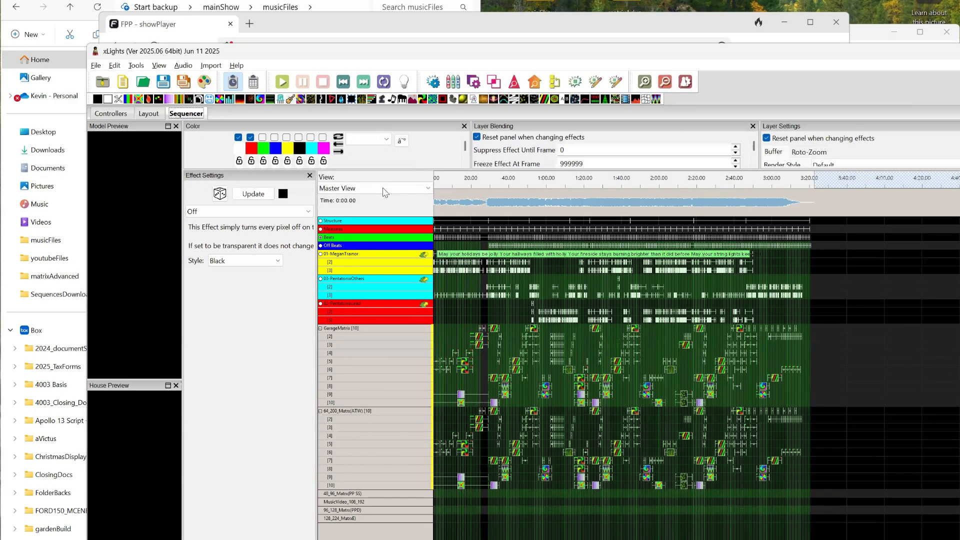
left_click(380, 188)
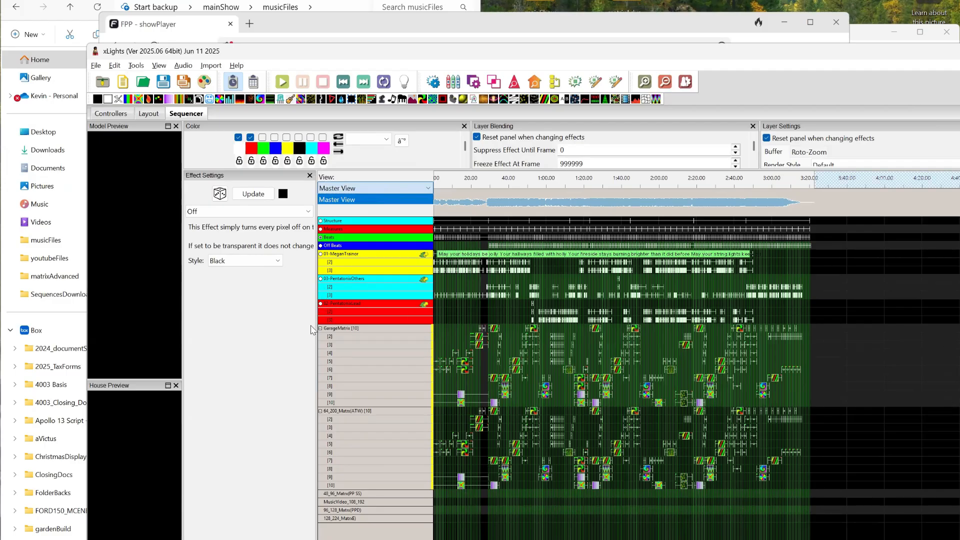
left_click(321, 333)
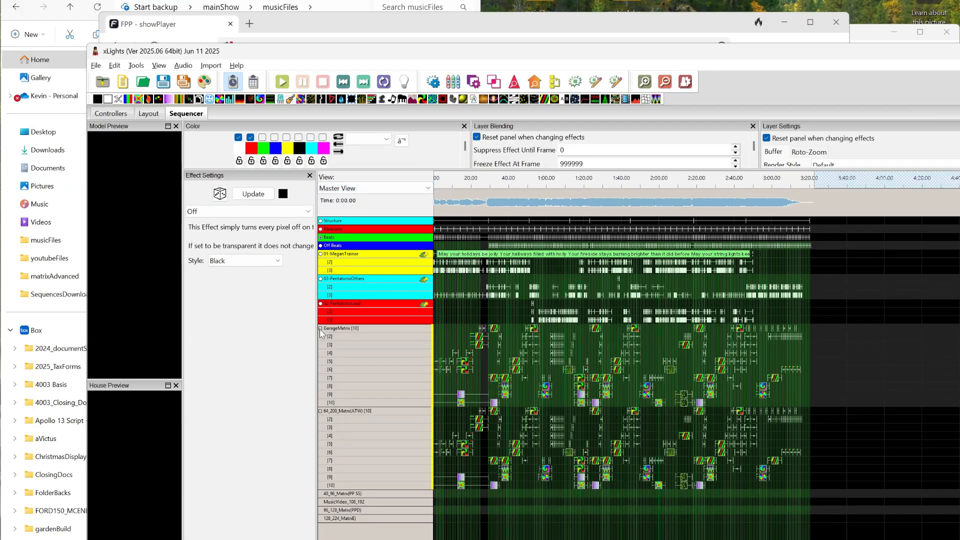
left_click(320, 329)
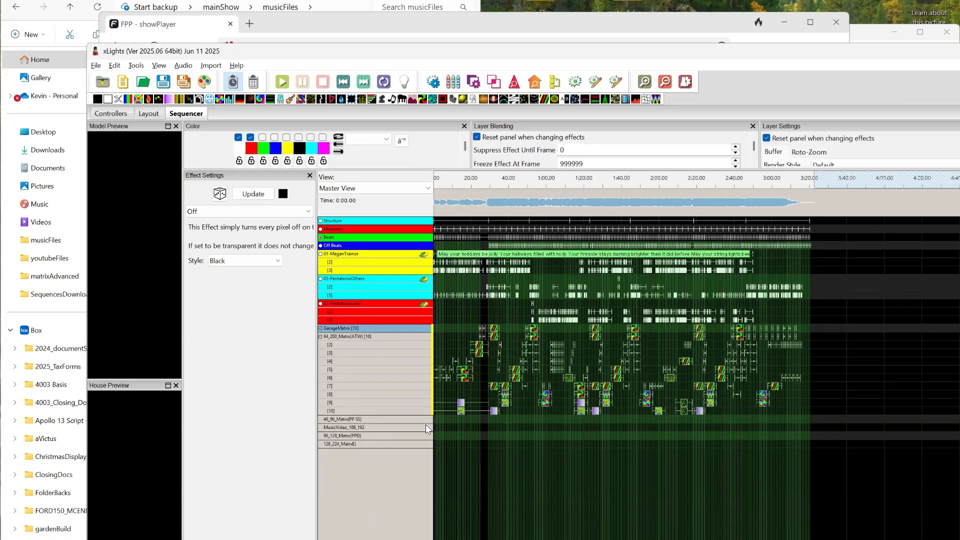
left_click(321, 237)
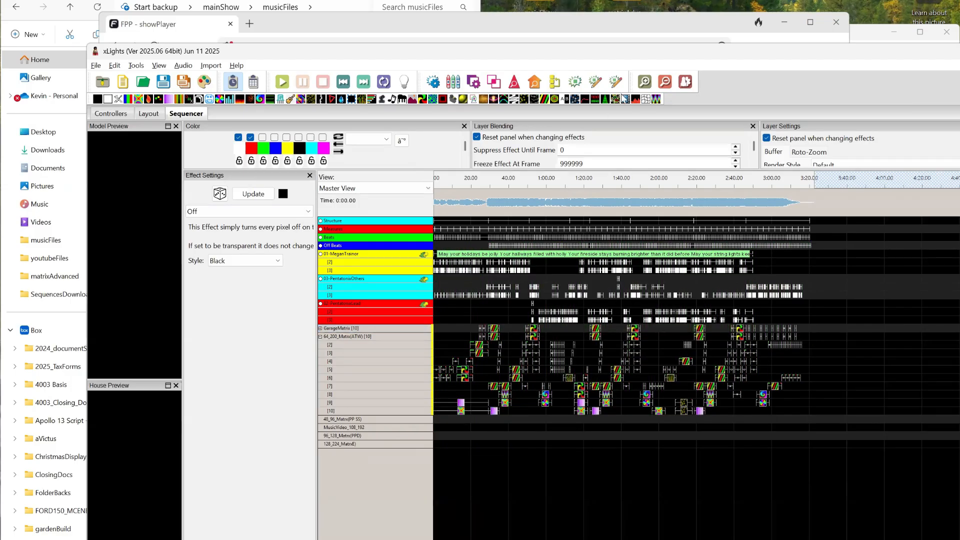
Step: Place a Video effect on MusicVideo_108_192 from the sequence start to beyond the song's end, and widen the effect settings
left_click_drag(625, 100, 440, 428)
left_click_drag(438, 429, 842, 432)
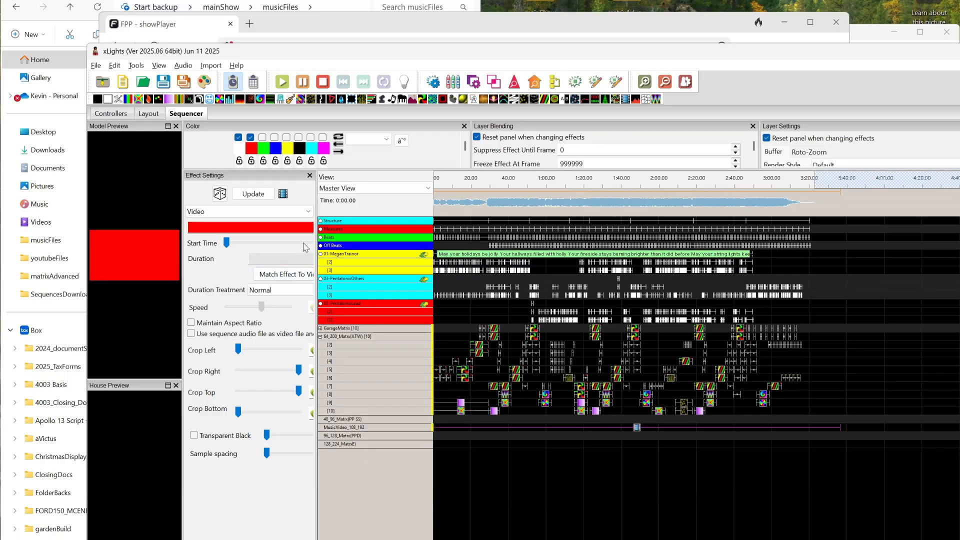
left_click(293, 230)
mouse_move(316, 230)
left_mouse_down()
mouse_move(376, 230)
mouse_move(332, 226)
left_mouse_up()
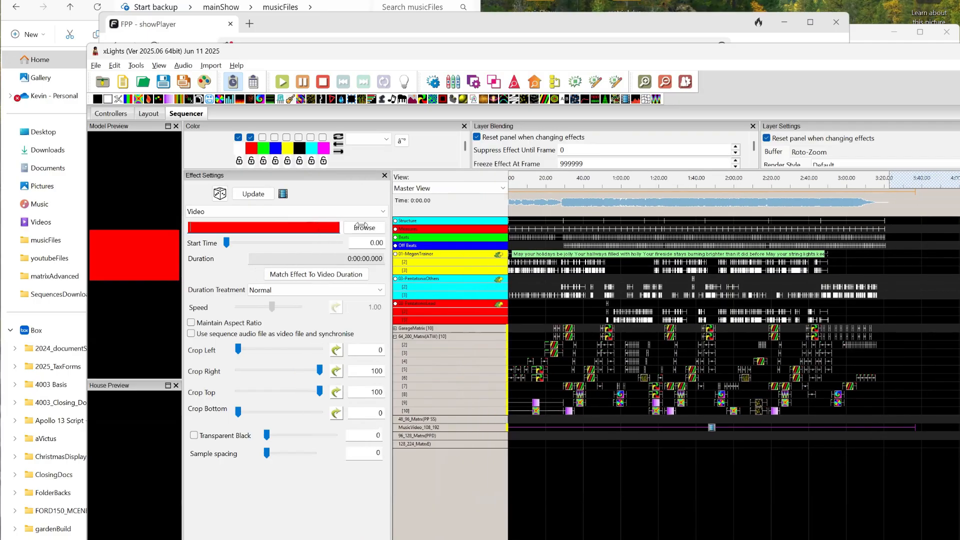
Step: Load Pentatonix - Kid On Christmas.mp4 from mainShow/youtubeFiles as the Video effect's file
left_click(361, 229)
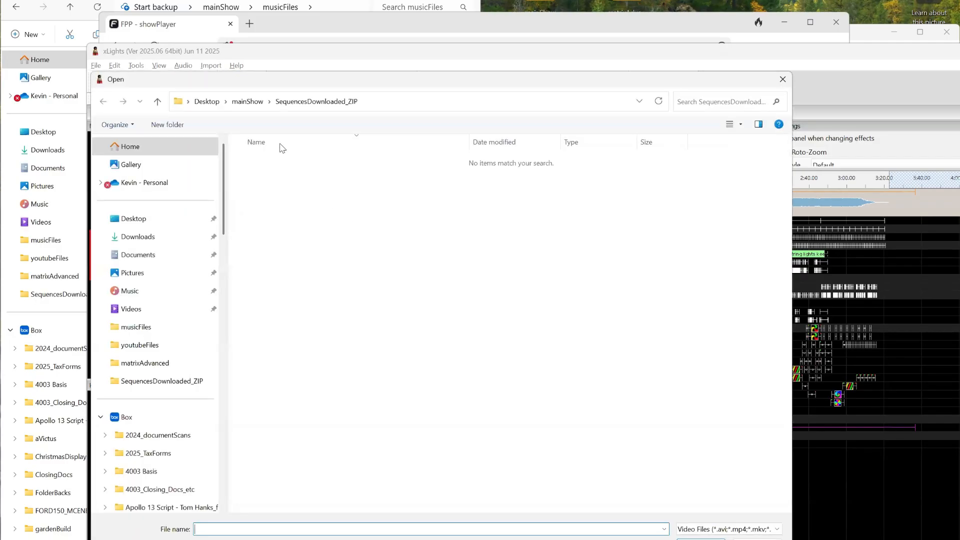
left_click(248, 102)
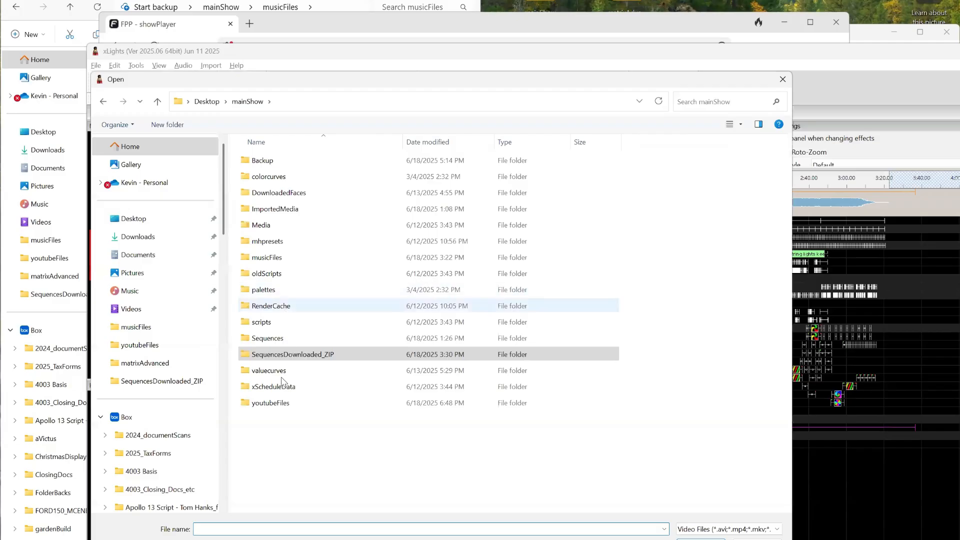
double_click(274, 408)
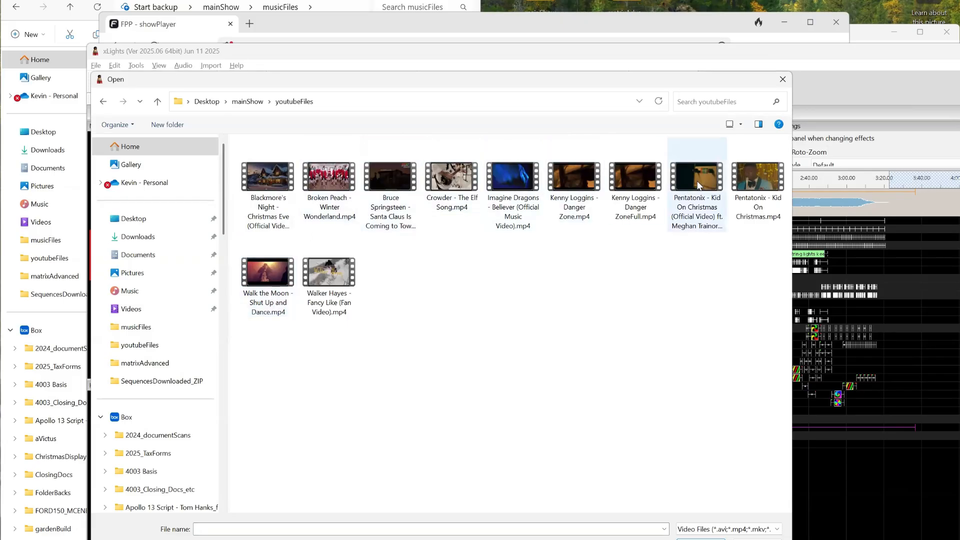
double_click(759, 175)
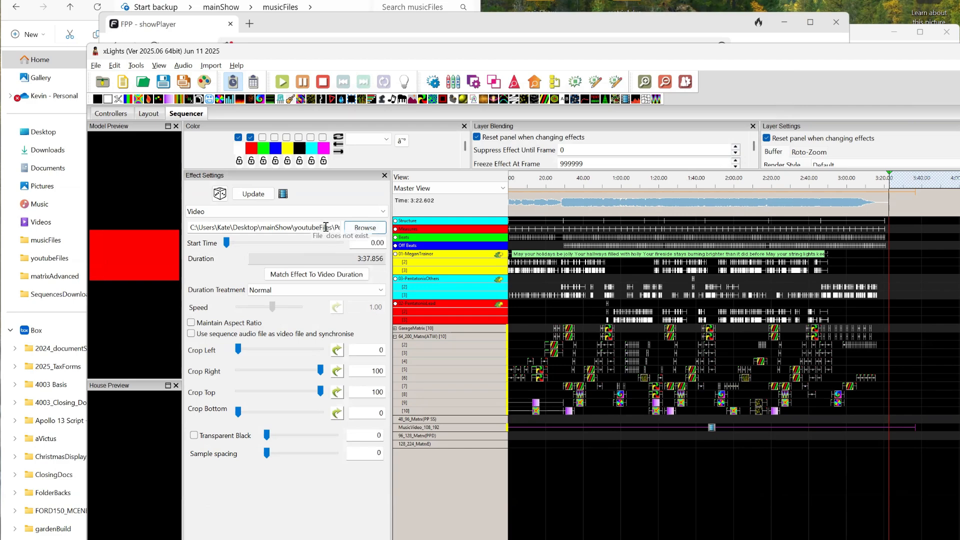
Step: Set the Video effect's file to Pentatonix - Kid On Christmas (Official Video) ft. Meghan Trainor_FULL.mp4 and its start time to 32.5 seconds
left_click(361, 227)
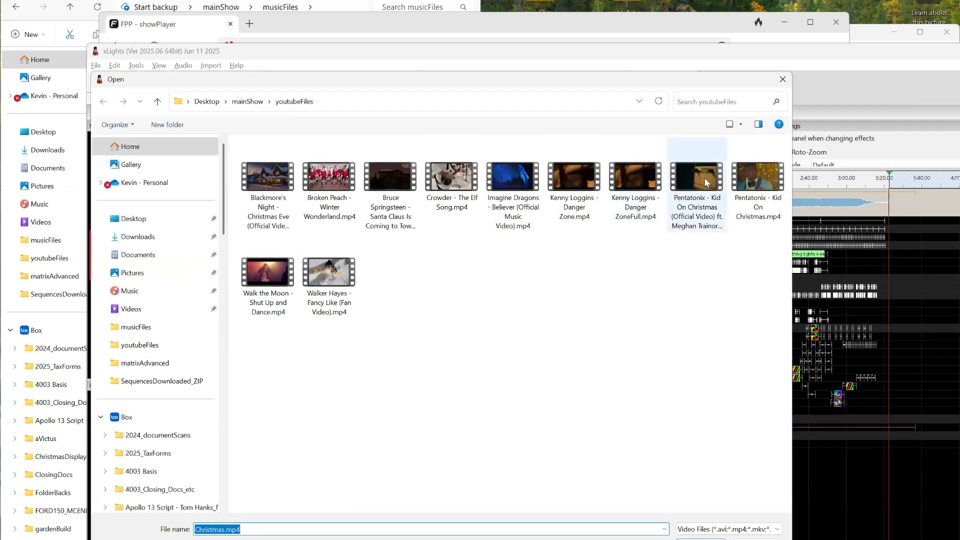
left_click(704, 178)
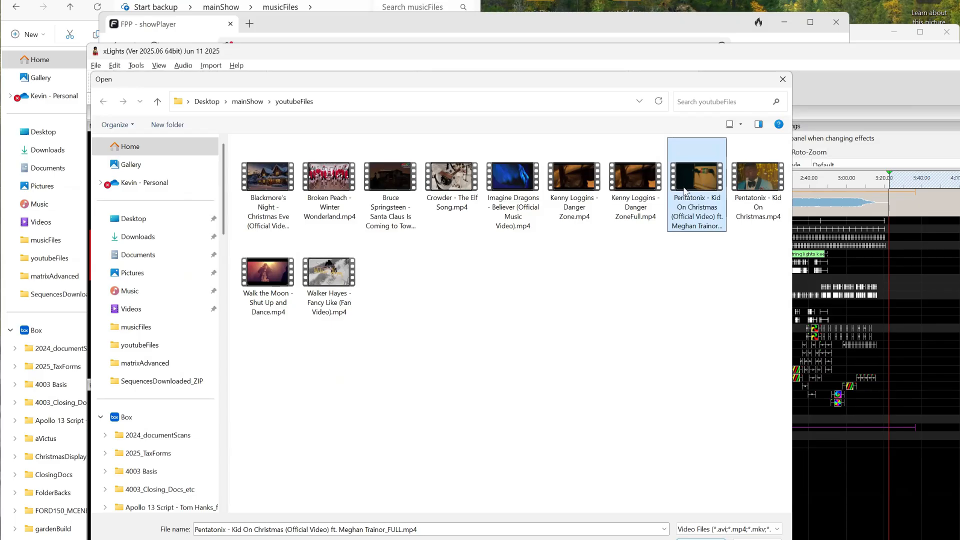
double_click(703, 176)
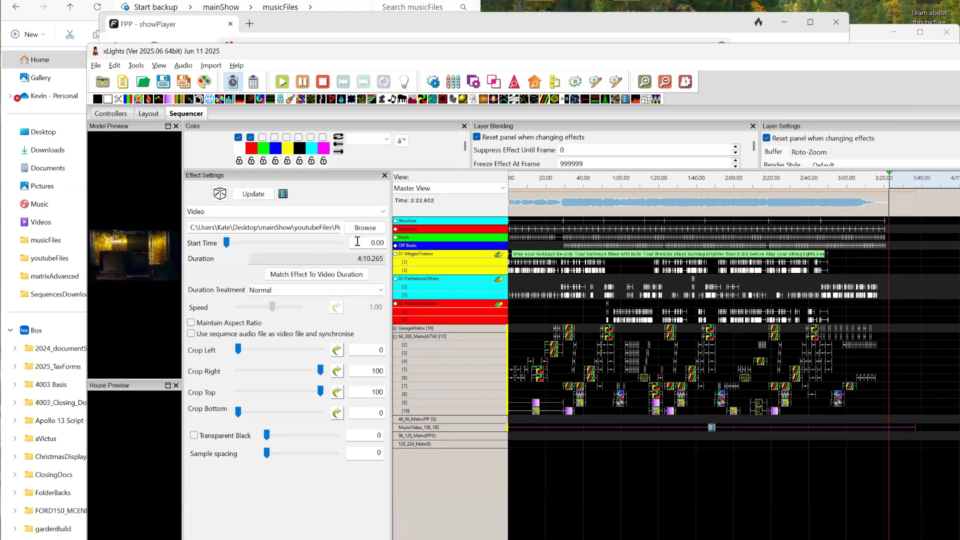
left_click_drag(360, 244, 389, 244)
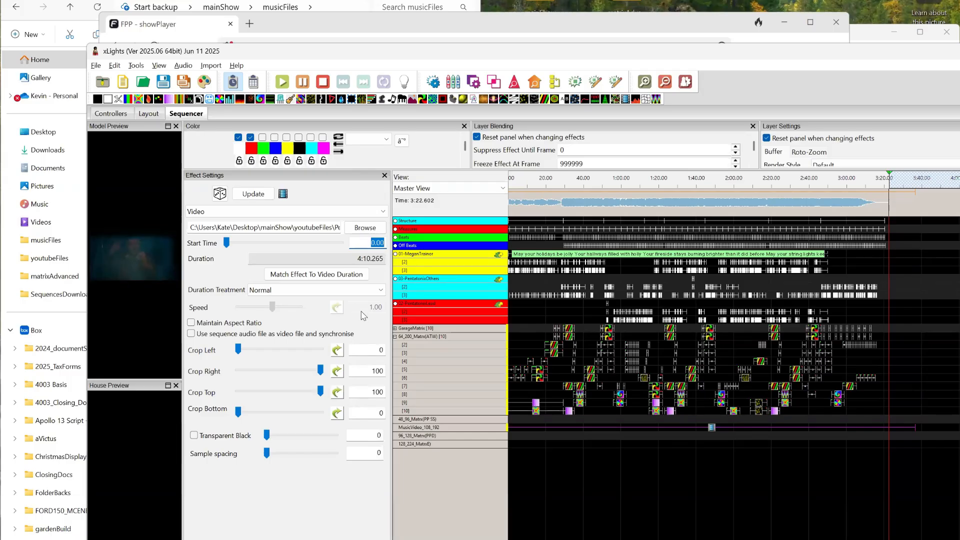
type("32")
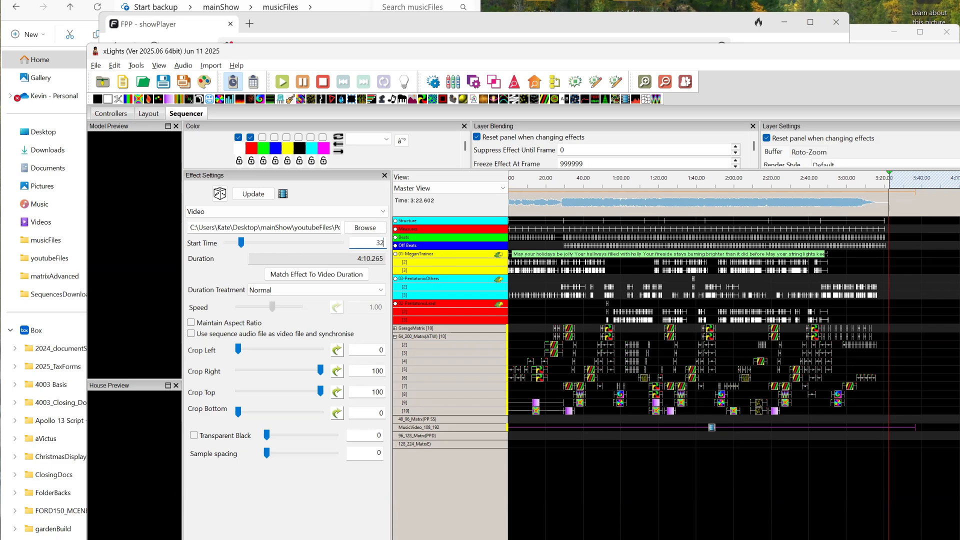
type(".5")
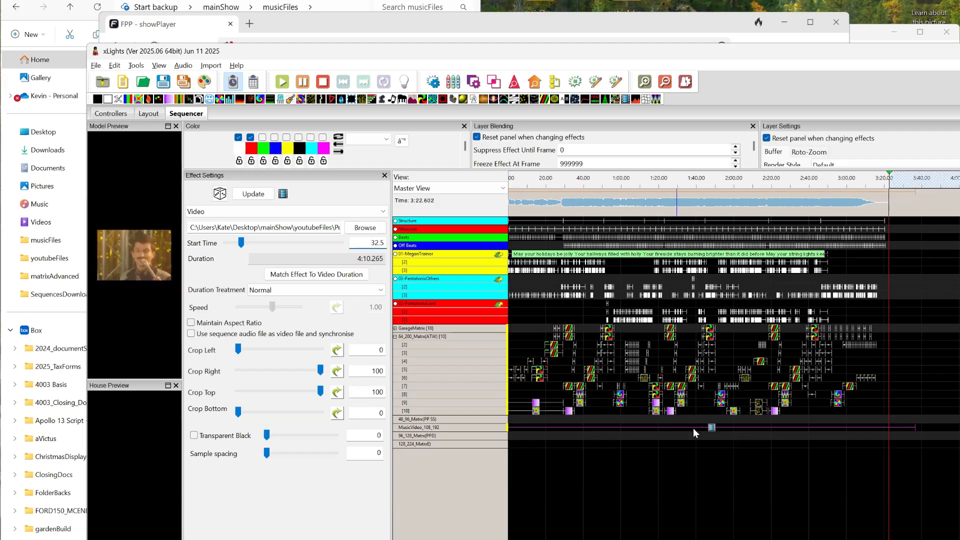
Step: Set the sequence duration to 45 seconds in the sequence settings and render all effects
left_click(96, 66)
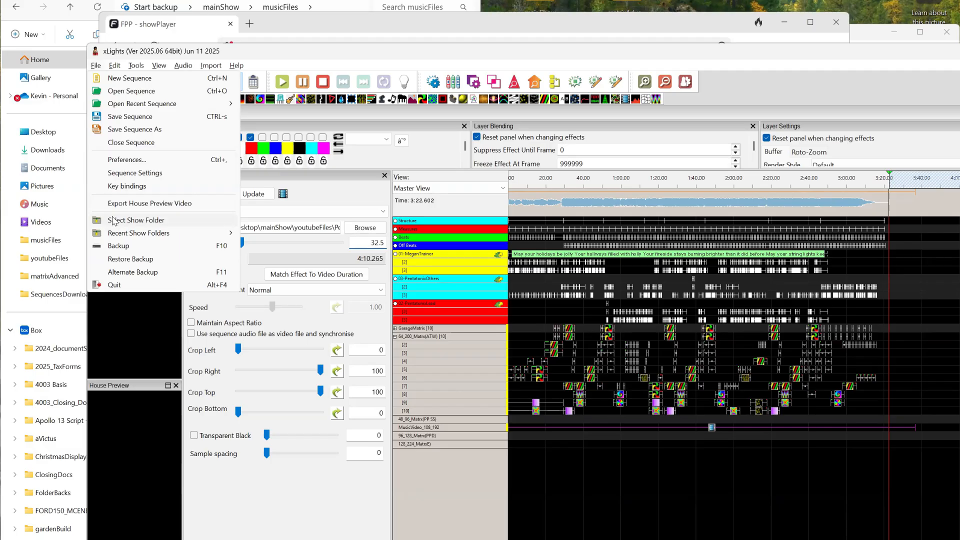
left_click(135, 174)
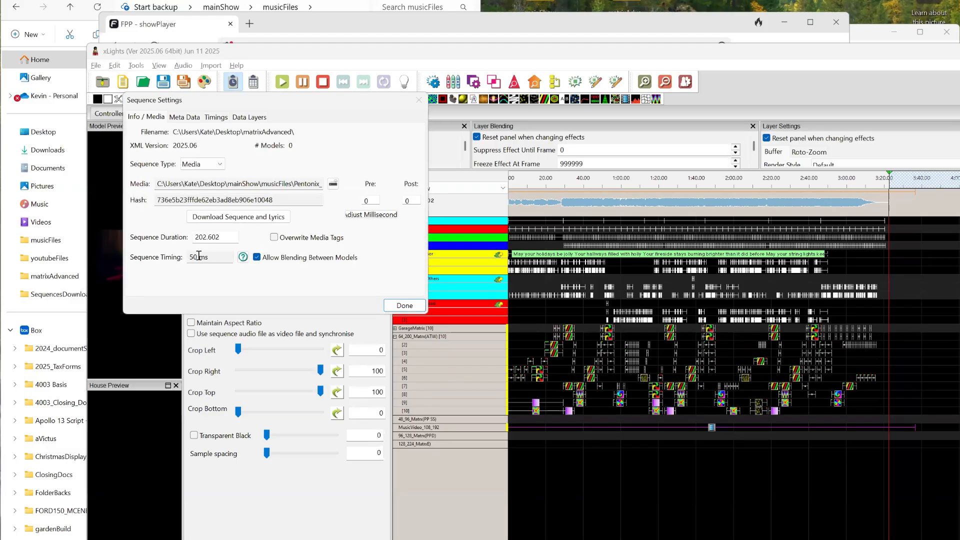
left_click_drag(221, 233, 174, 237)
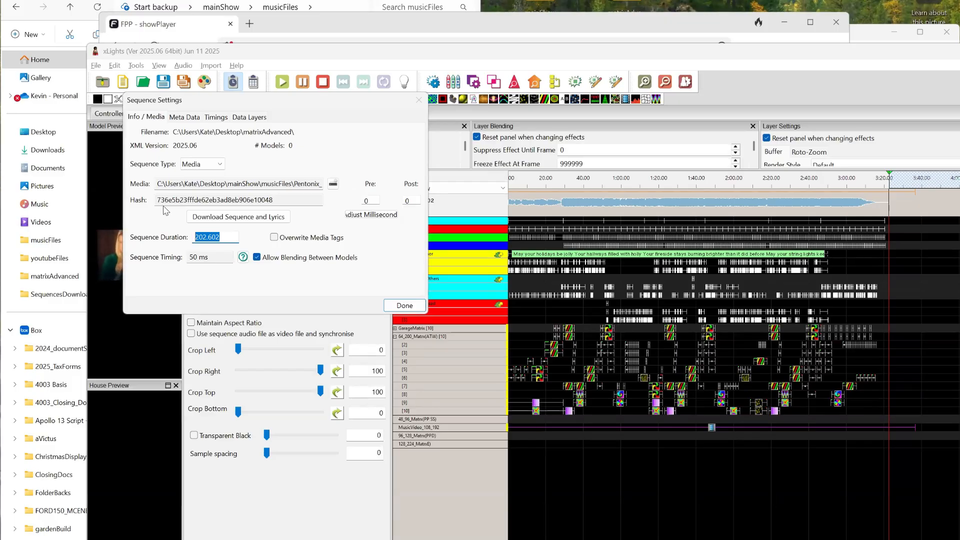
type("45")
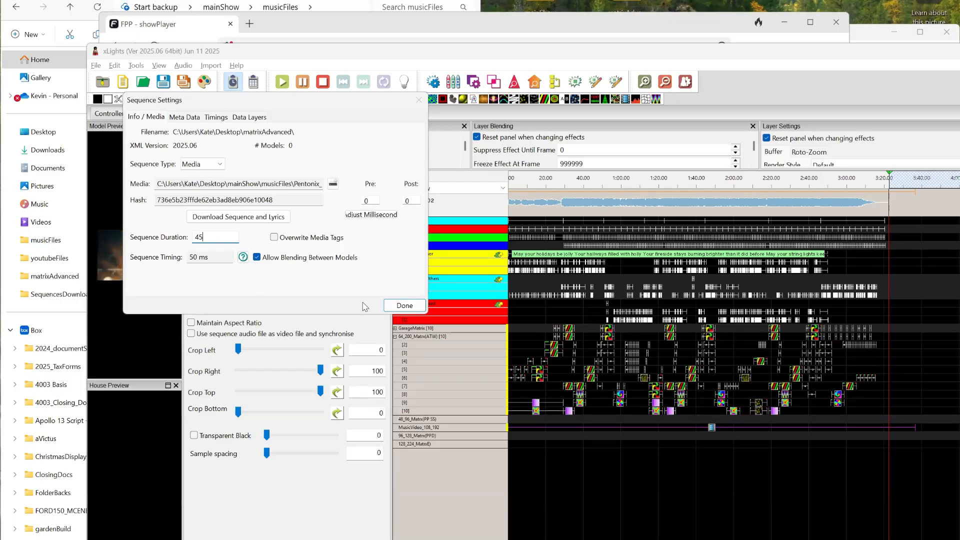
left_click(405, 309)
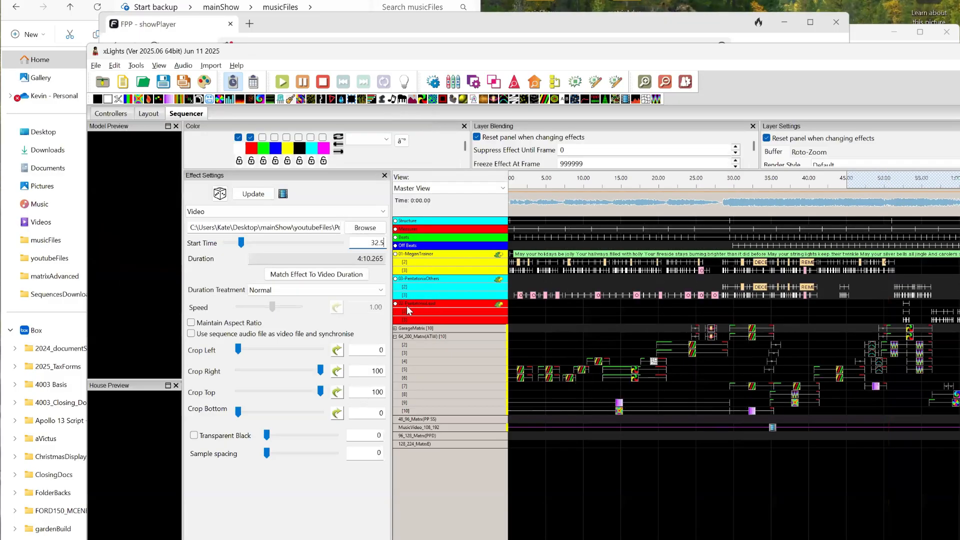
left_click(203, 80)
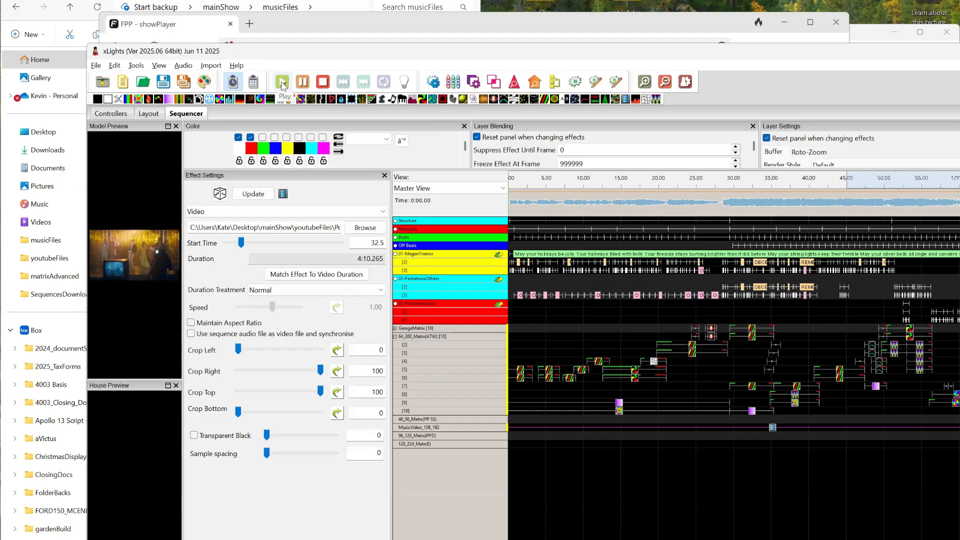
Step: Play the sequence in an enlarged House Preview to check the music video beside the matrices, pausing and resuming before stopping playback
left_click(282, 82)
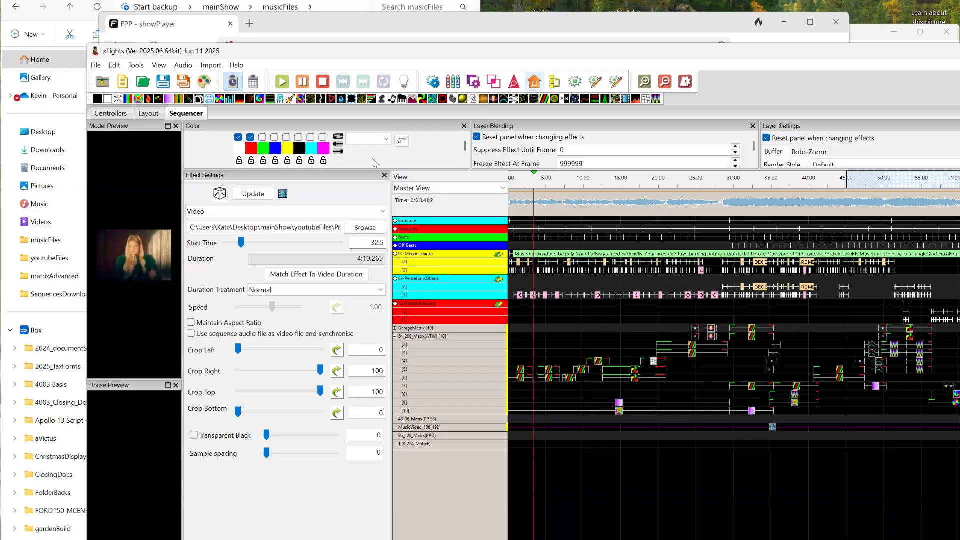
left_click(168, 385)
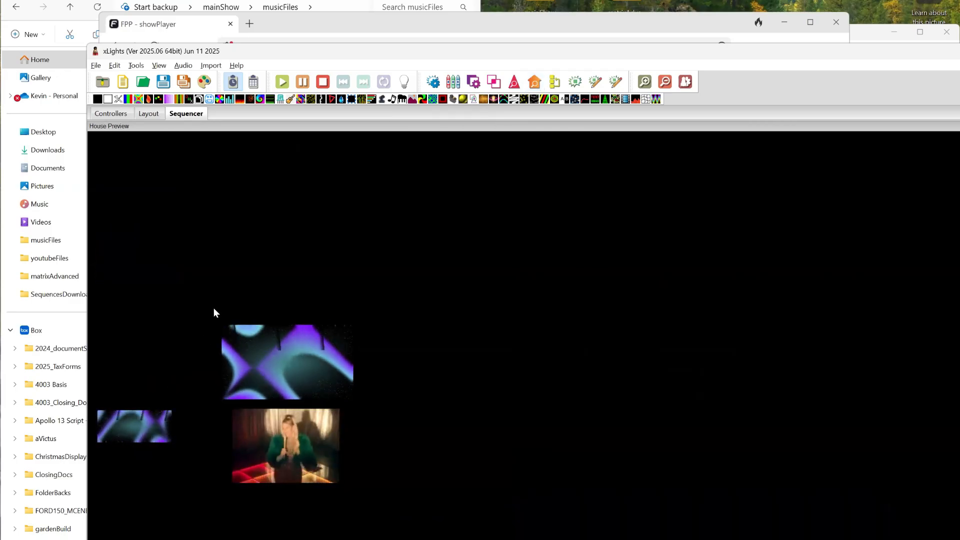
left_click_drag(281, 325, 553, 207)
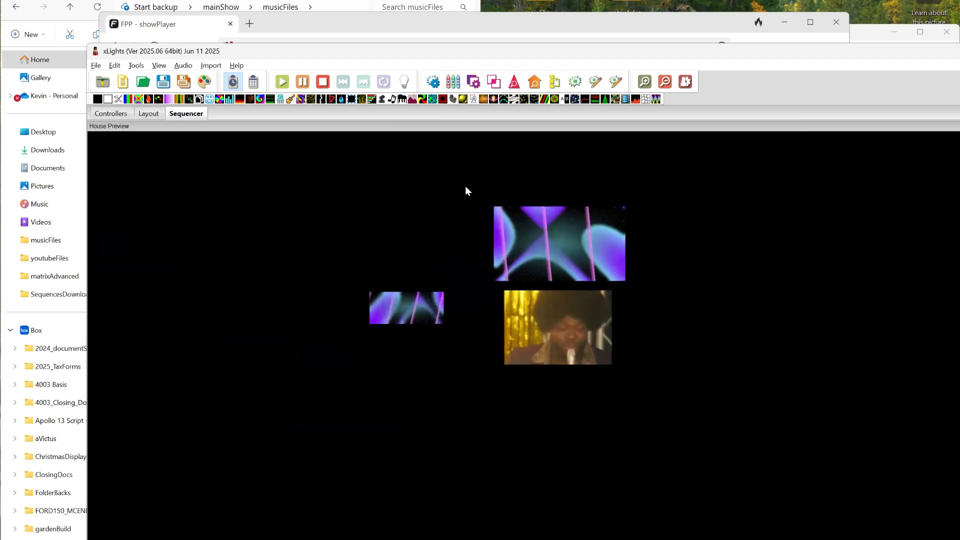
left_click(302, 81)
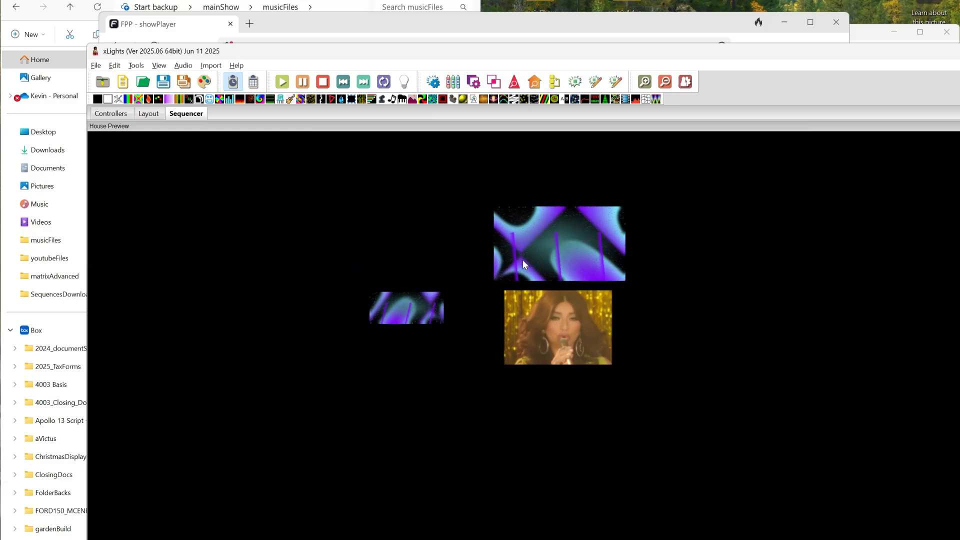
left_click(302, 83)
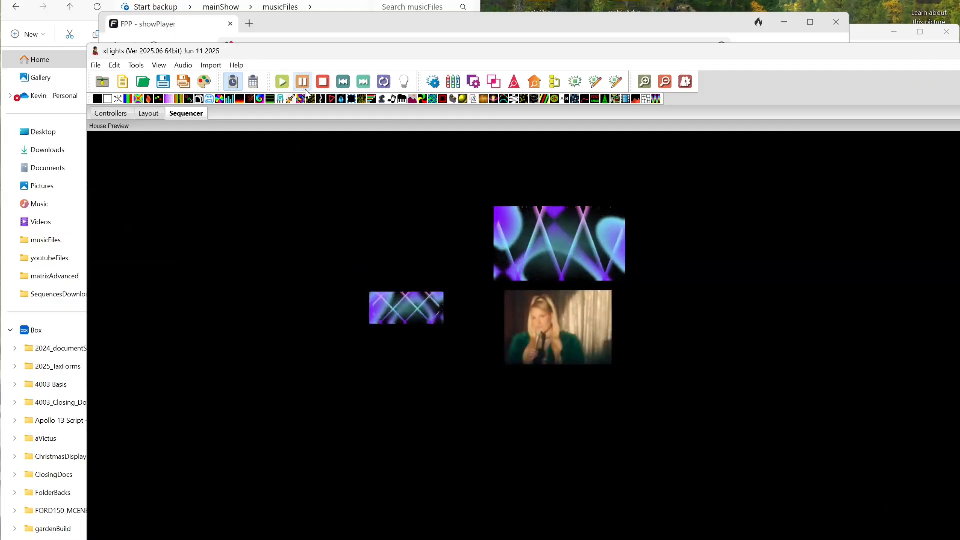
left_click(303, 86)
left_click(281, 83)
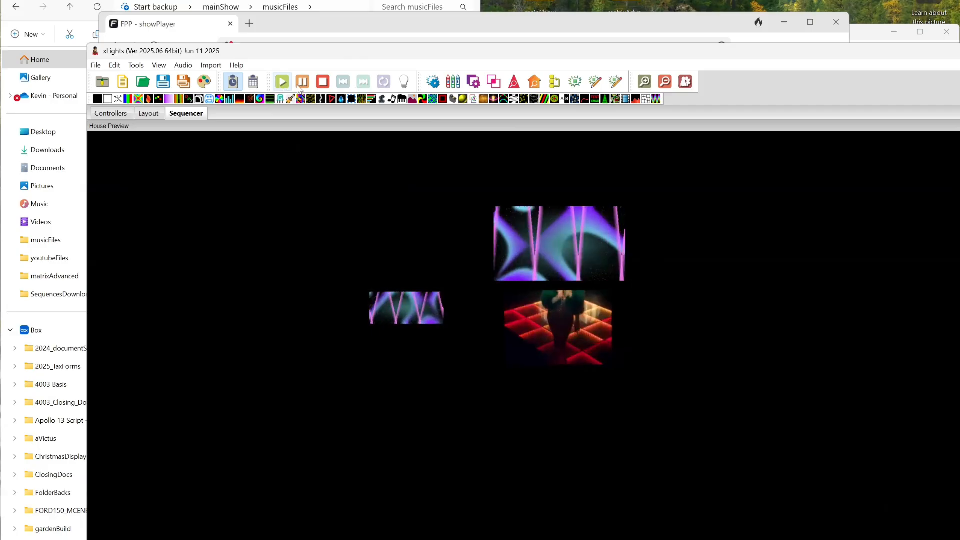
left_click(322, 84)
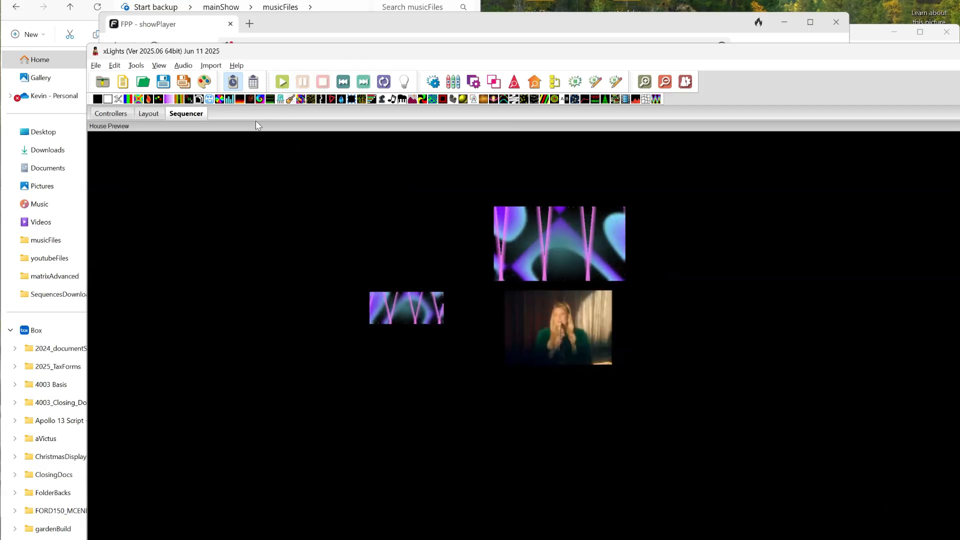
Step: Show the layout of the matrix models
left_click(149, 113)
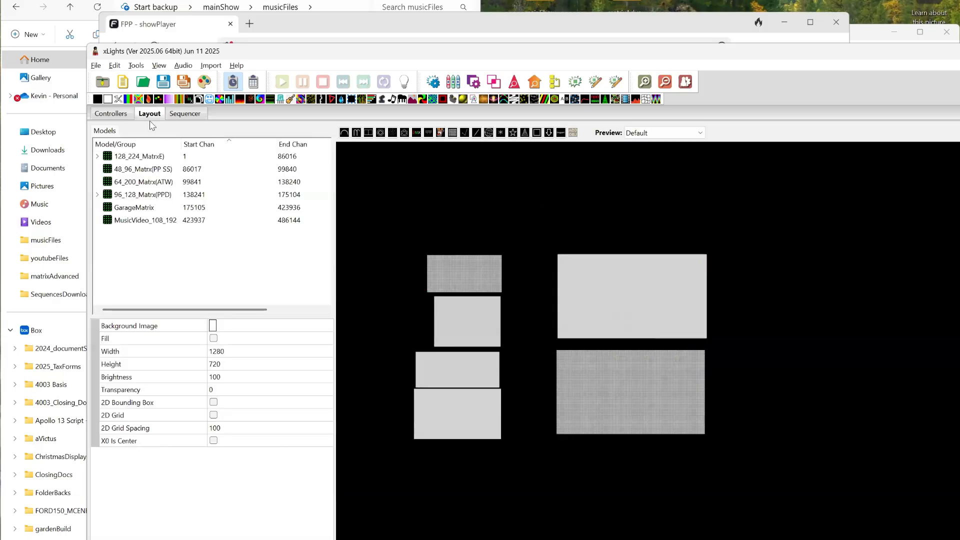
Step: Show the Sequencer, close its House Preview and reposition the program window on the screen
left_click(180, 114)
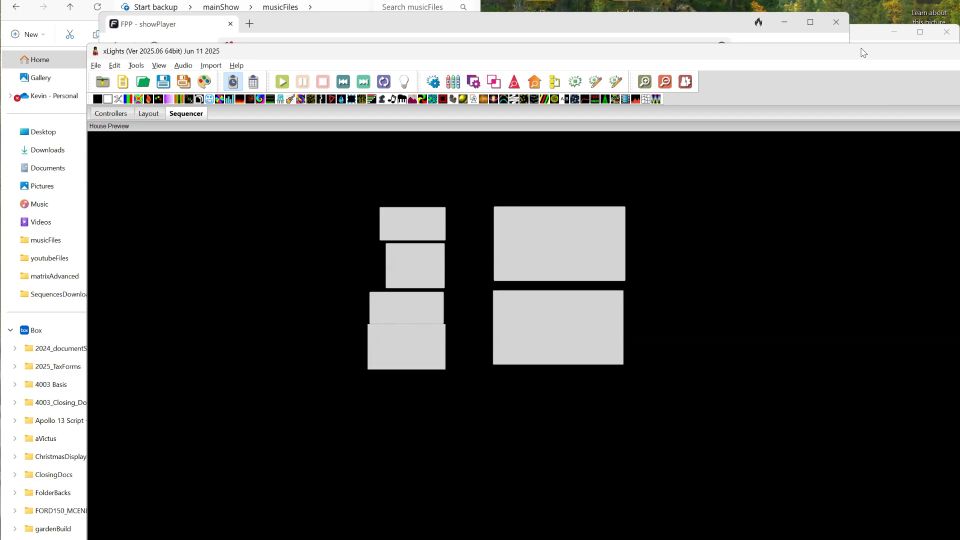
left_click_drag(861, 49, 701, 68)
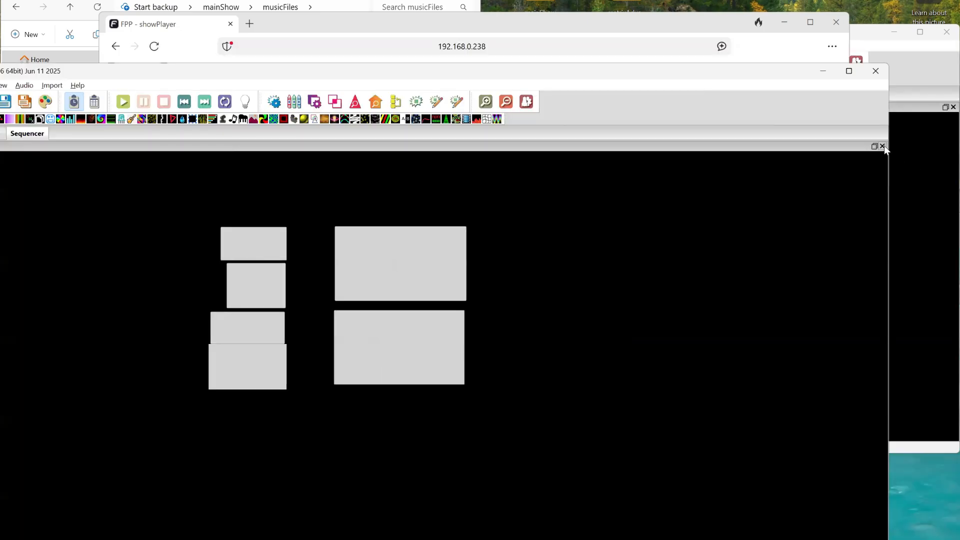
left_click(38, 133)
left_click(376, 102)
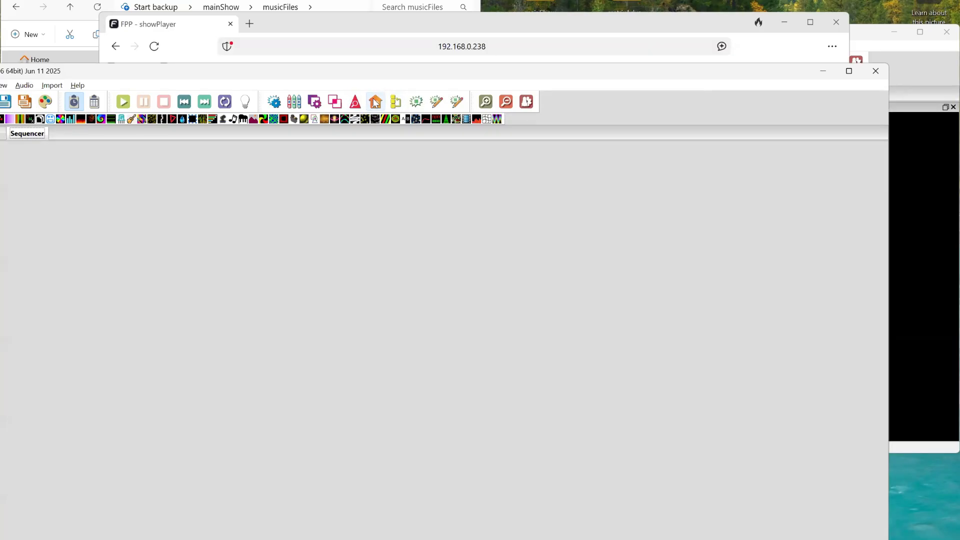
left_click_drag(292, 73, 310, 25)
left_click(208, 89)
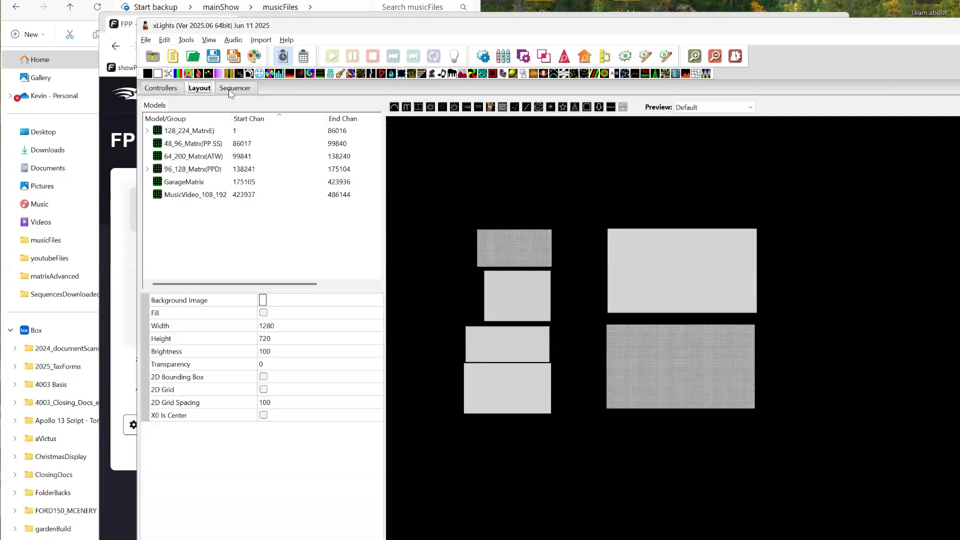
left_click(236, 91)
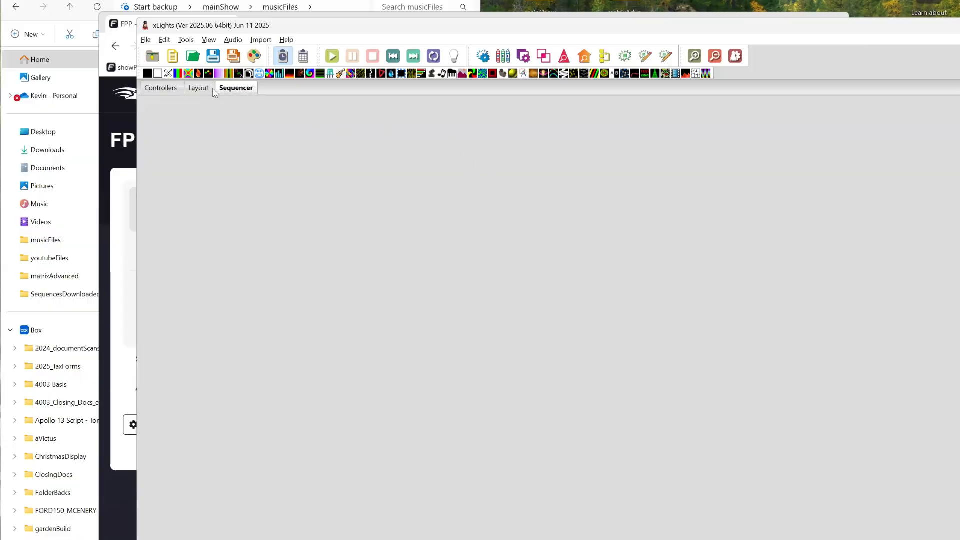
left_click(170, 86)
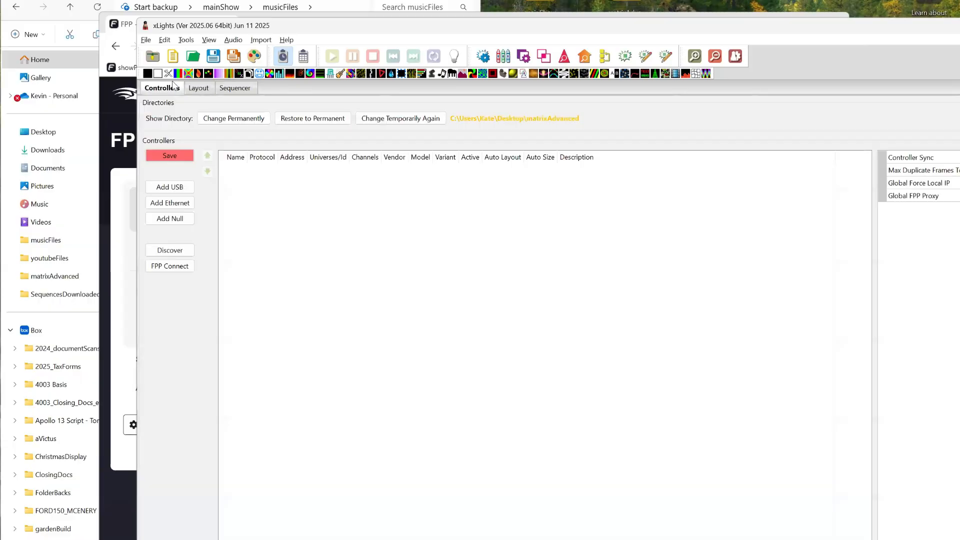
left_click(201, 88)
Step: Reset the Sequencer's windows to their default arrangement
left_click(236, 90)
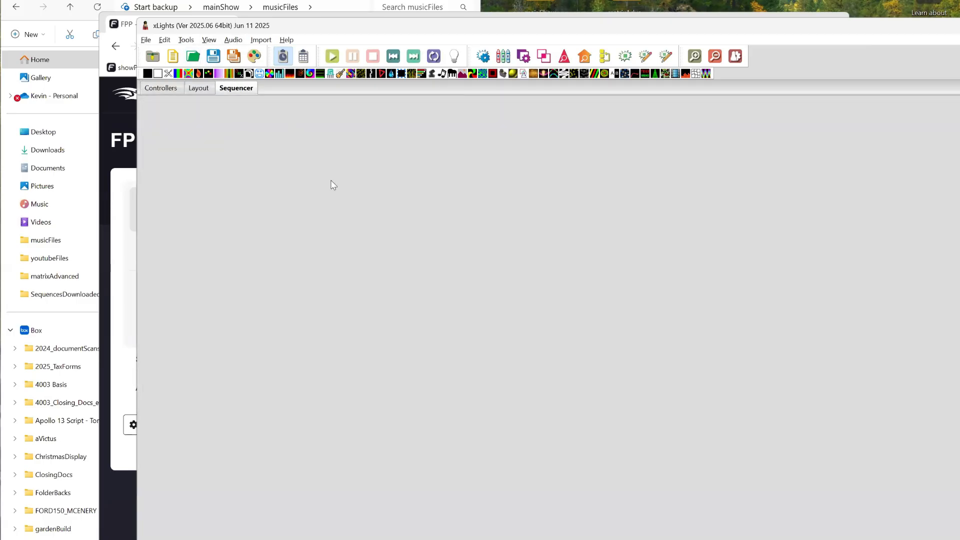
left_click(209, 41)
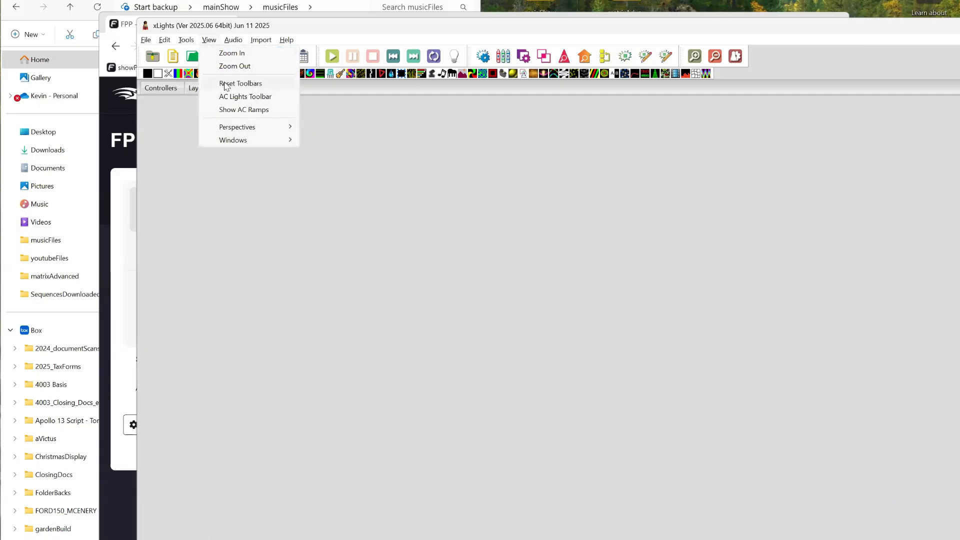
mouse_move(237, 141)
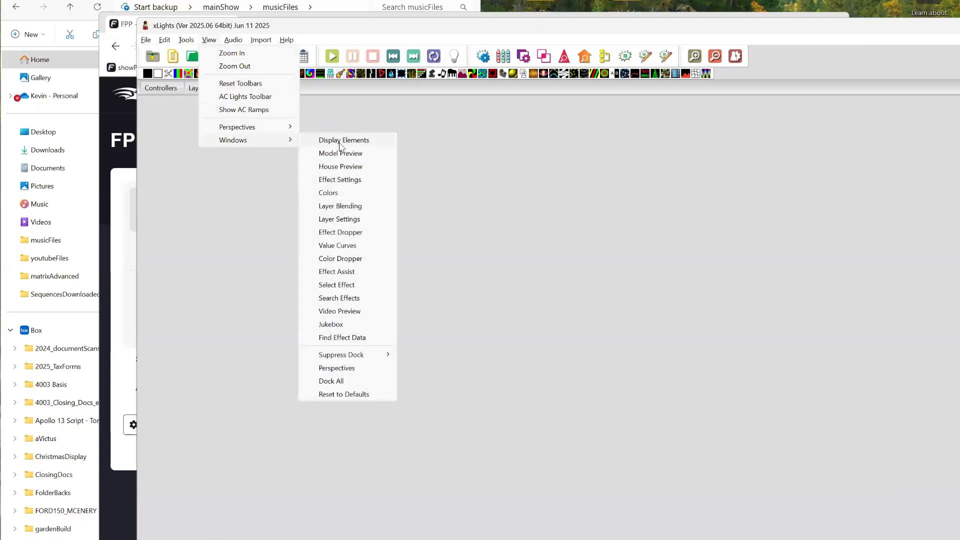
left_click(343, 395)
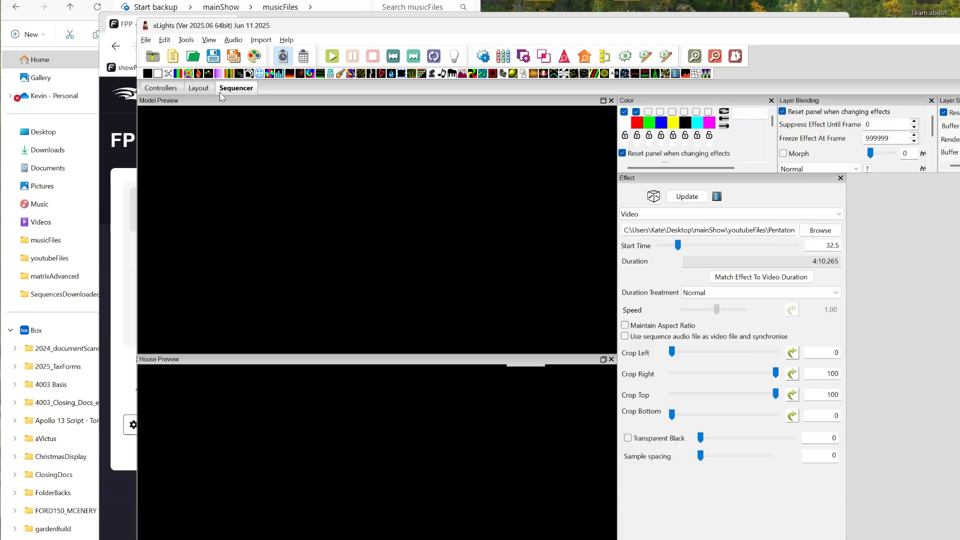
Step: Close the oversized Model Preview and House Preview in the Sequencer to uncover the effects timeline
left_click(205, 89)
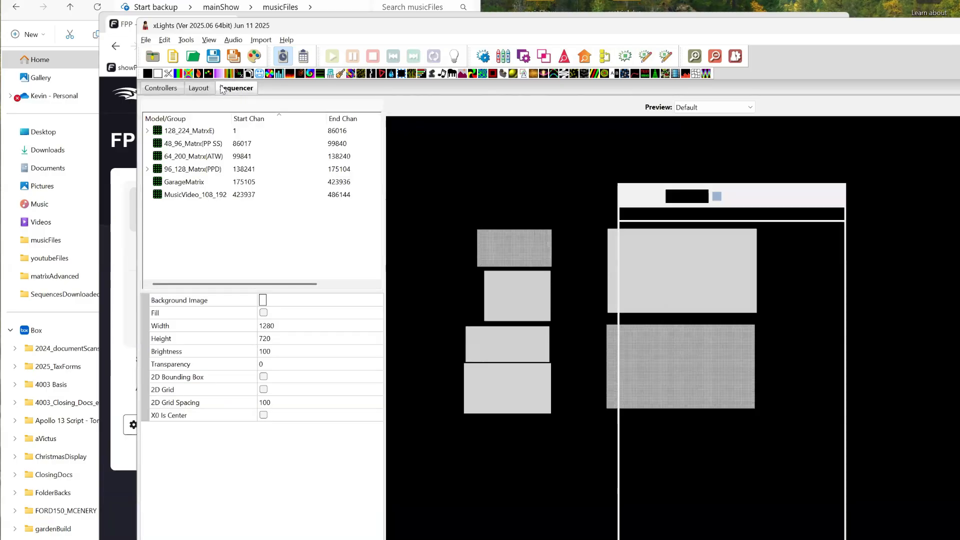
left_click(222, 89)
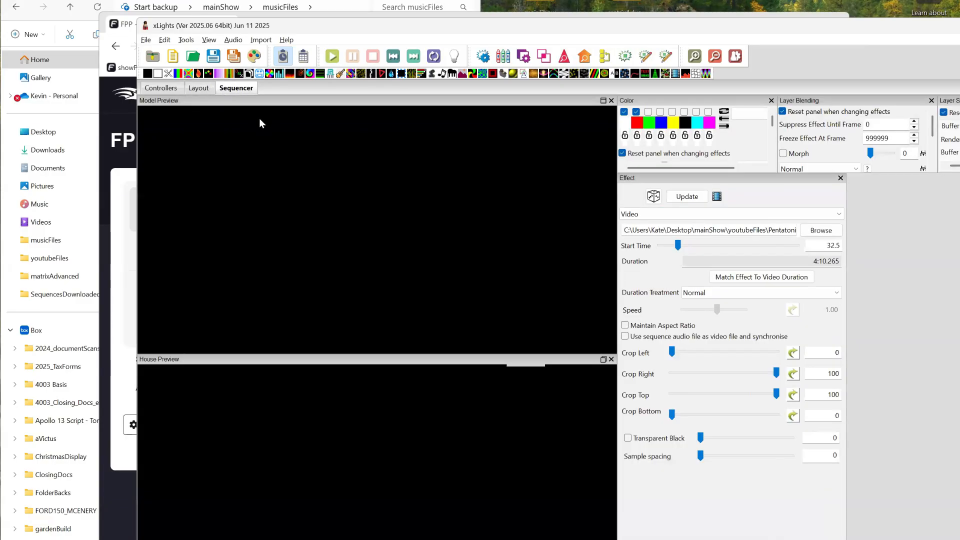
left_click(610, 101)
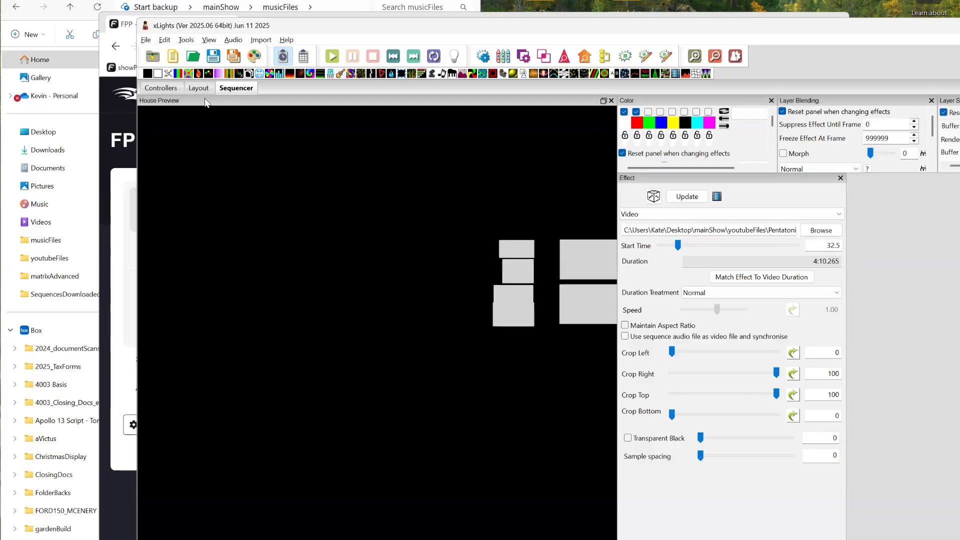
left_click(611, 101)
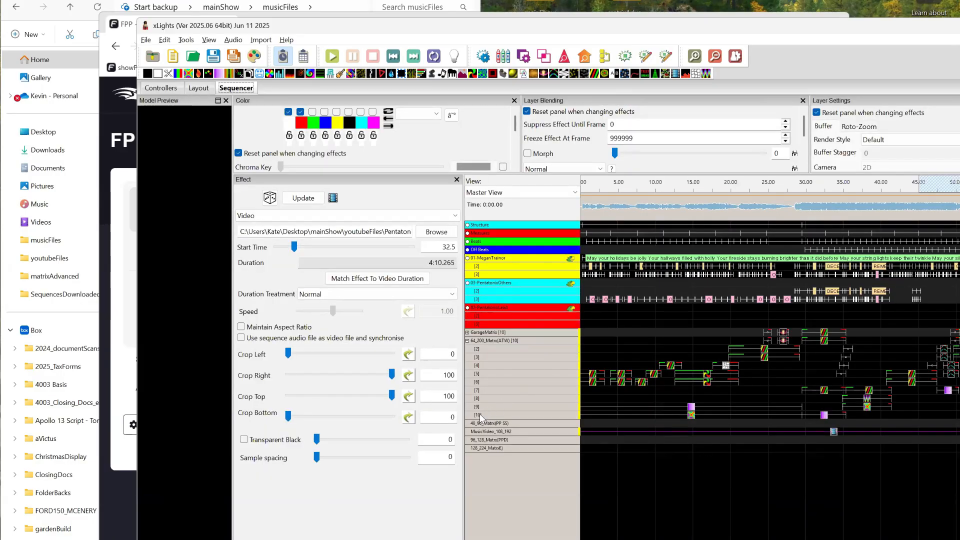
Step: Expand the GarageMatrix model's layers and insert one new layer below layer 10
left_click(467, 333)
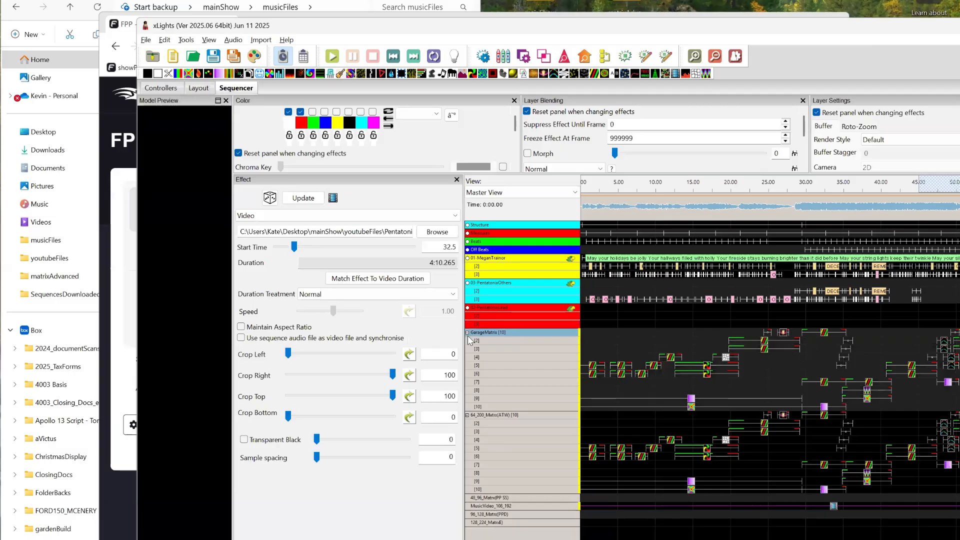
right_click(480, 408)
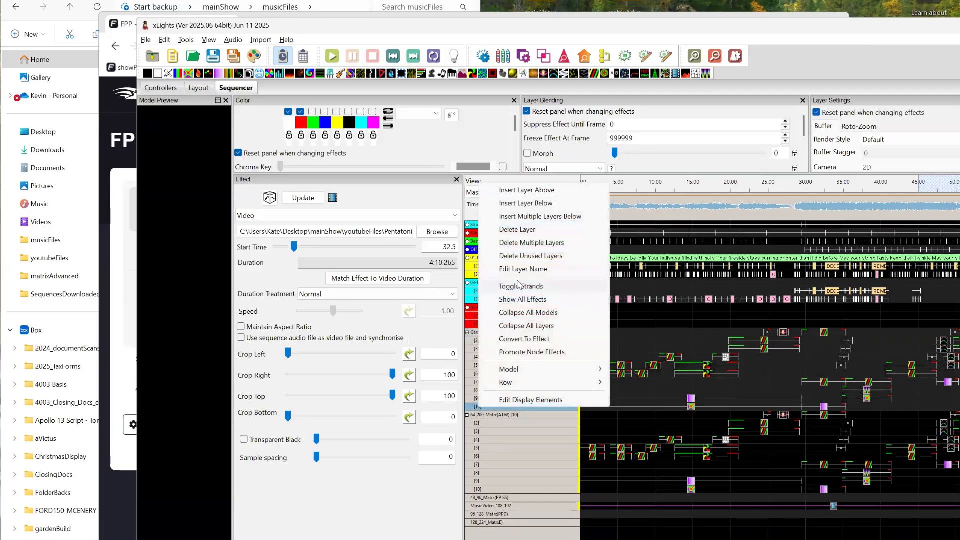
left_click(527, 204)
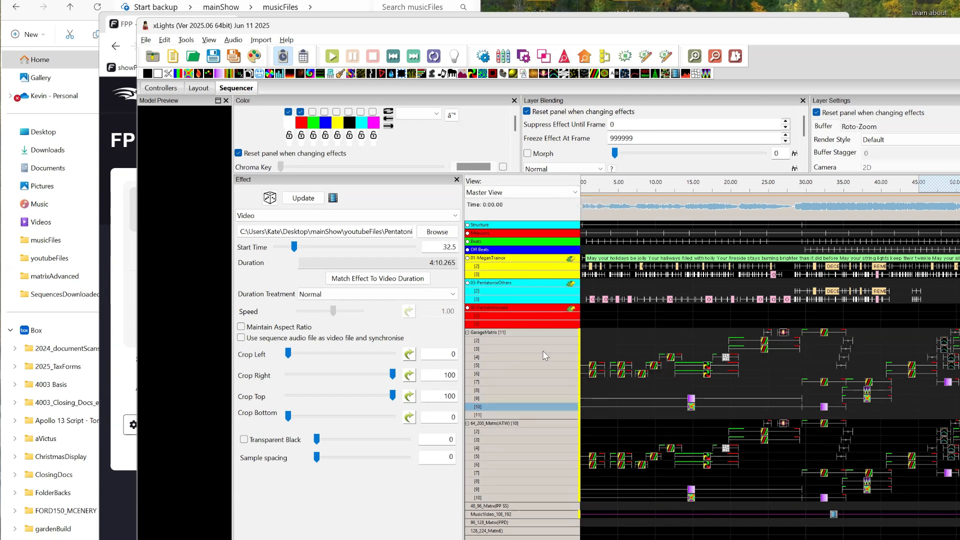
Step: Insert three more layers at once below GarageMatrix layer 10
right_click(520, 412)
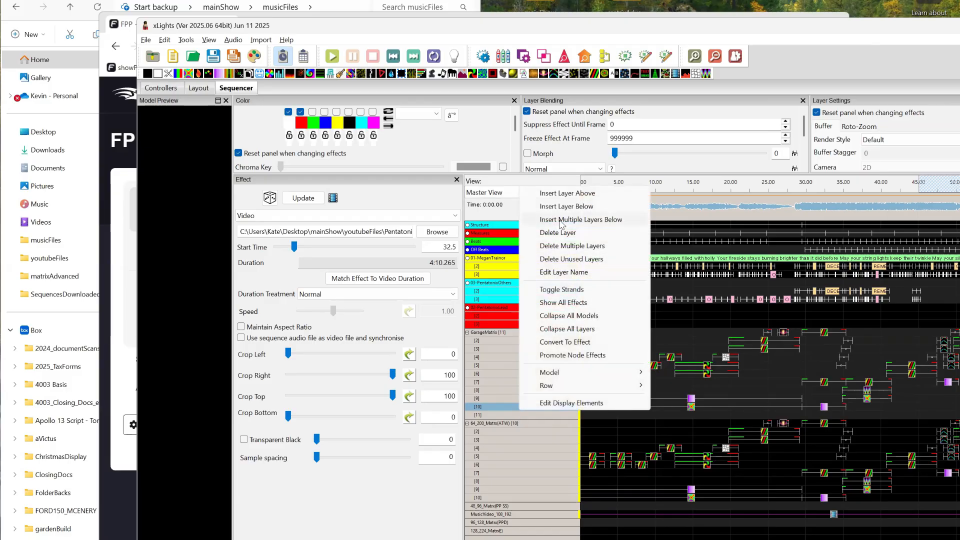
left_click(560, 220)
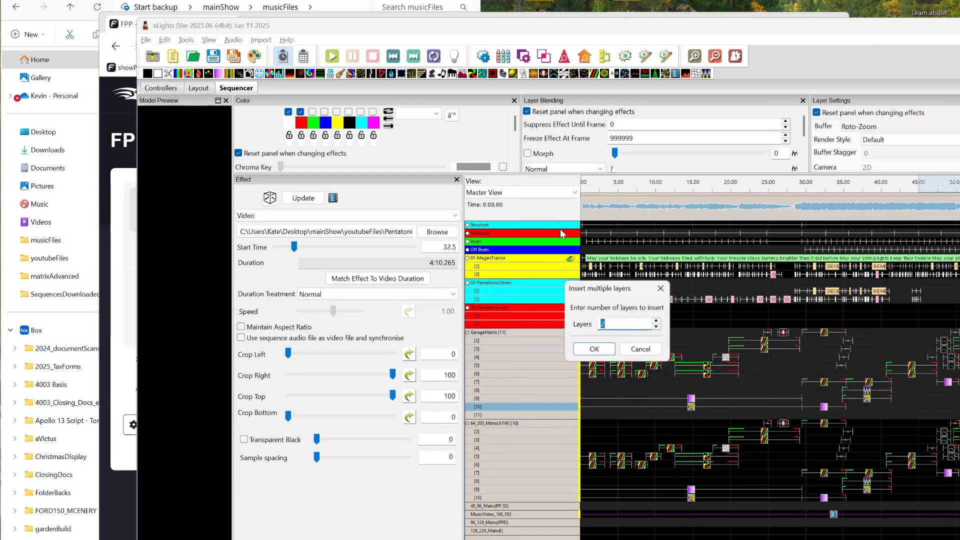
left_click(656, 321)
left_click(594, 350)
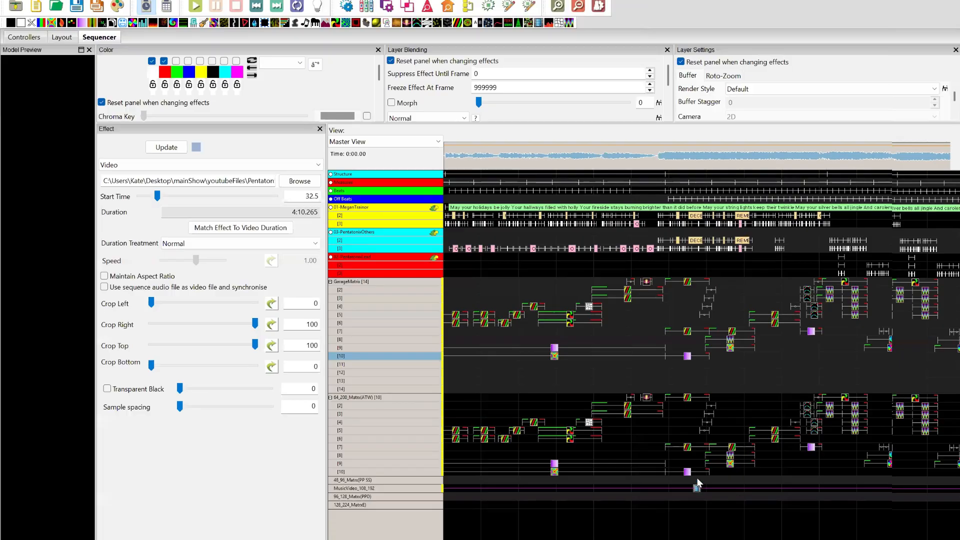
Step: Move the Video effect from the MusicVideo_108_192 row up to layer 14 of GarageMatrix
key("Up")
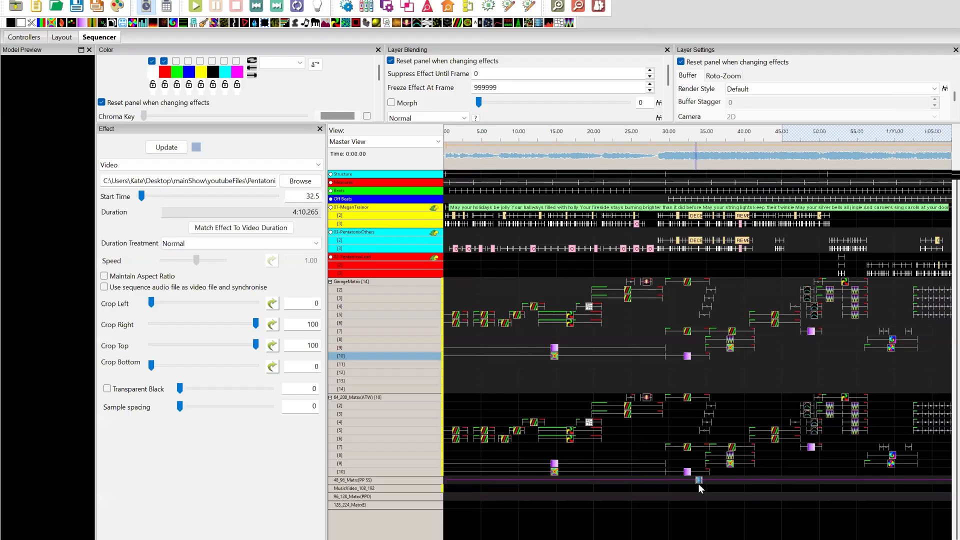
key("Up")
key("Up")
key("Up")
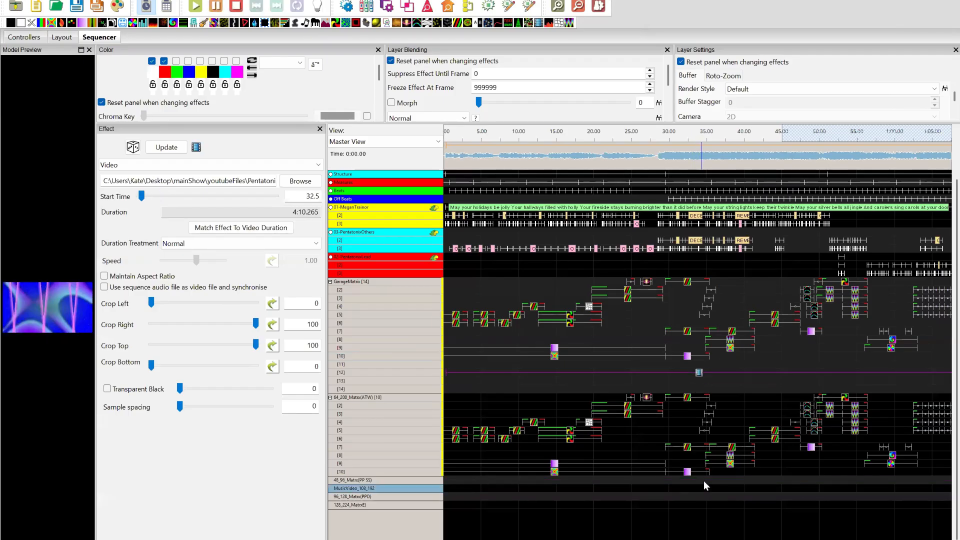
key("Down")
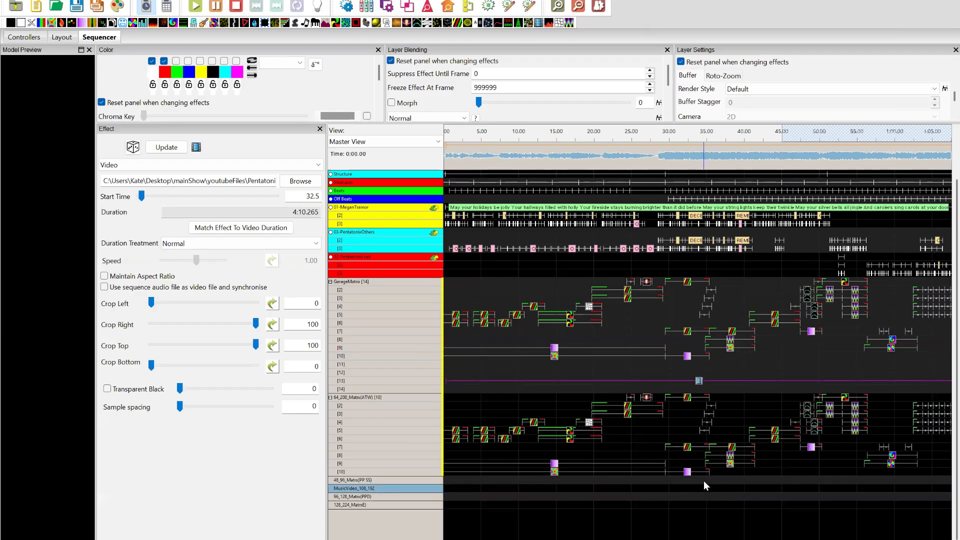
key("Down")
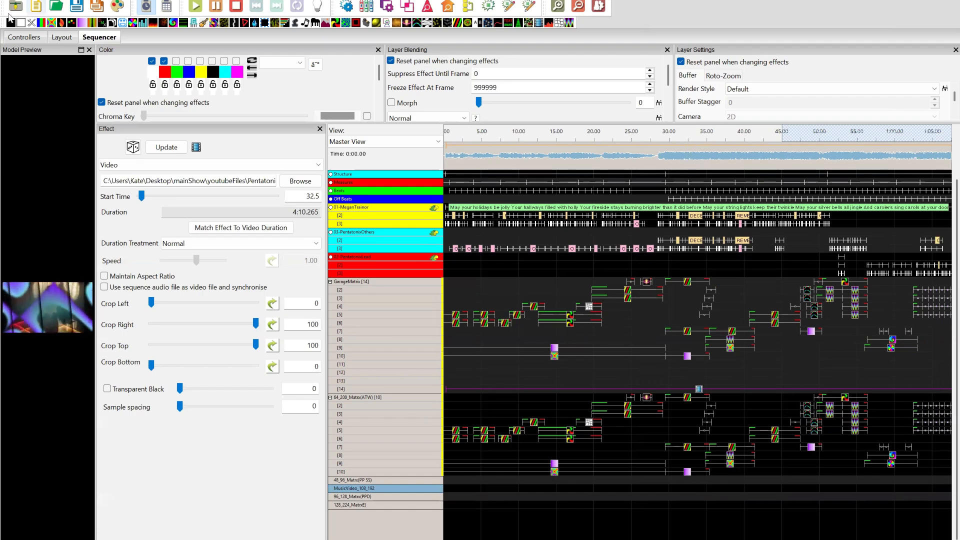
Step: Add an Off effect on GarageMatrix layer 13 from about 29 s to 1:07, and delete the model's upper-layer effects before 29 s
left_click_drag(11, 22, 671, 381)
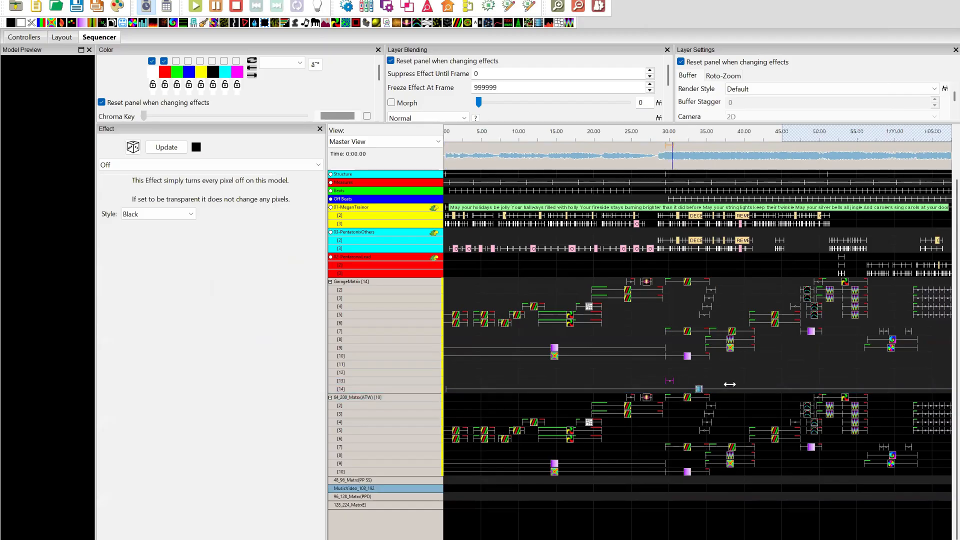
left_click_drag(729, 385, 951, 369)
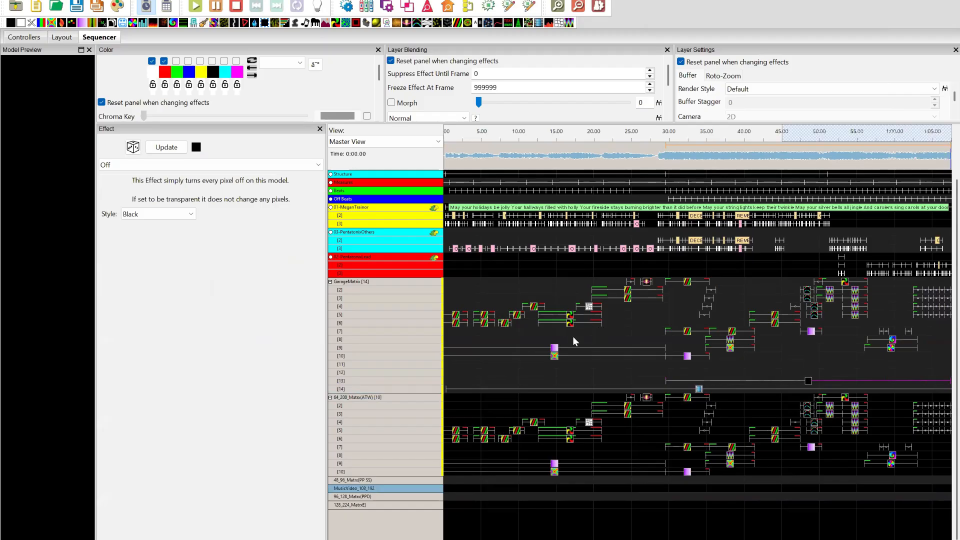
left_click_drag(659, 366, 440, 270)
key("Delete")
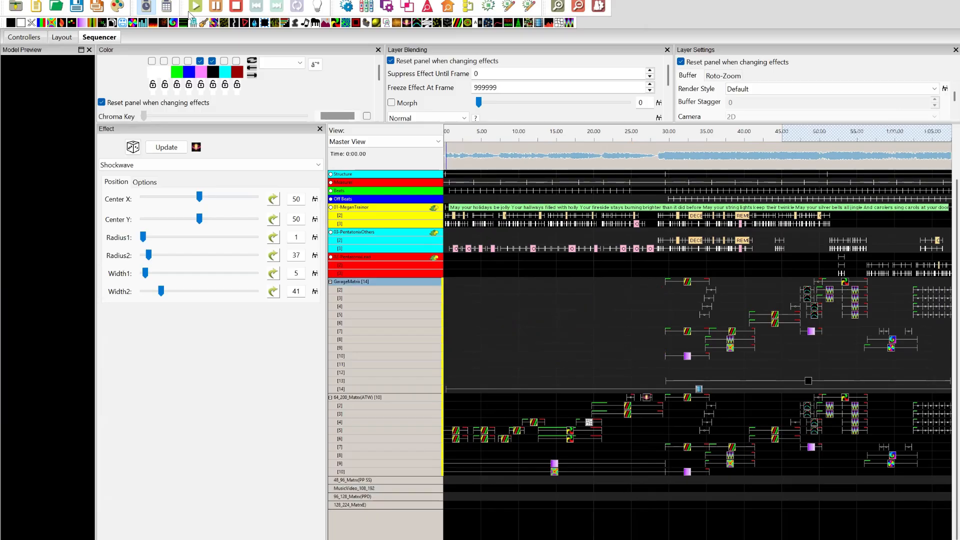
Step: Render the whole sequence, play it from the start in an enlarged House Preview, and stop and restore the layout
left_click(117, 7)
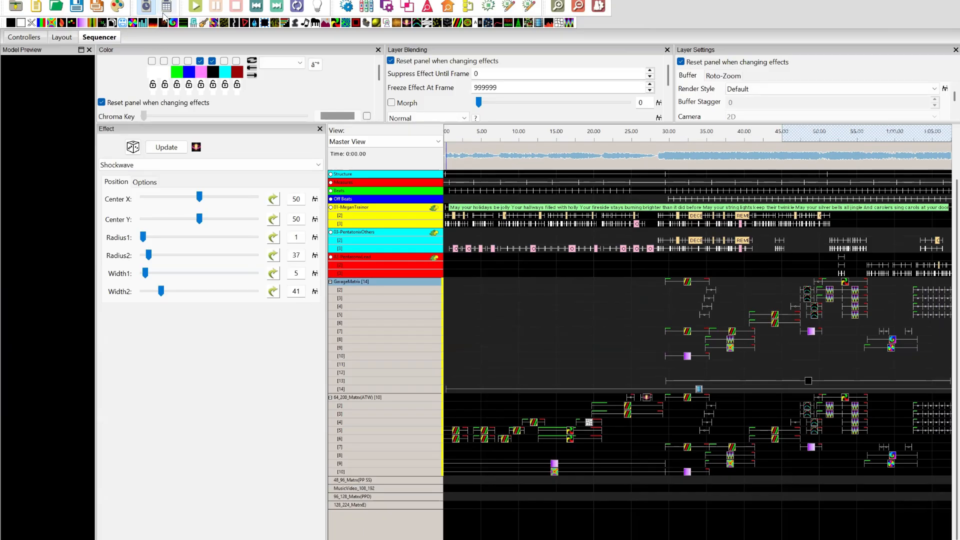
left_click(195, 7)
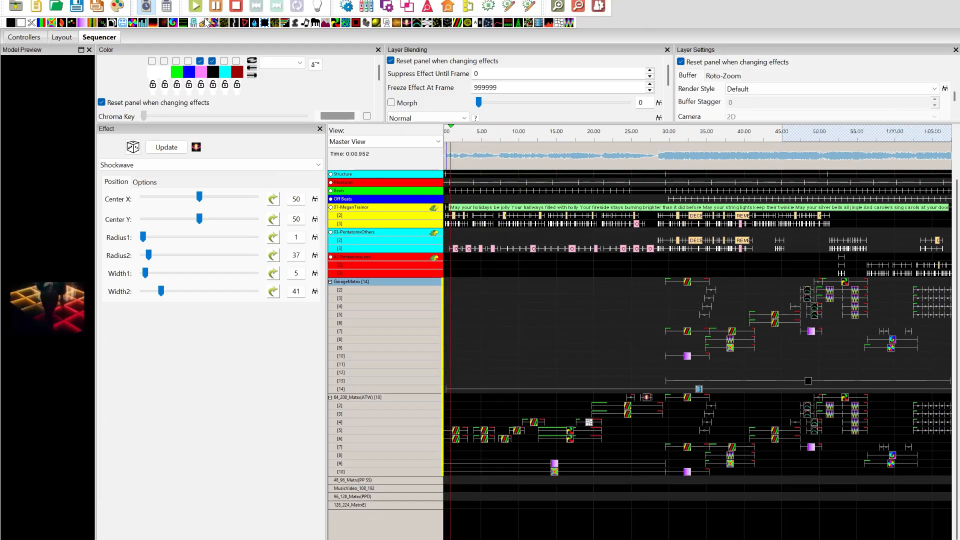
left_click(449, 6)
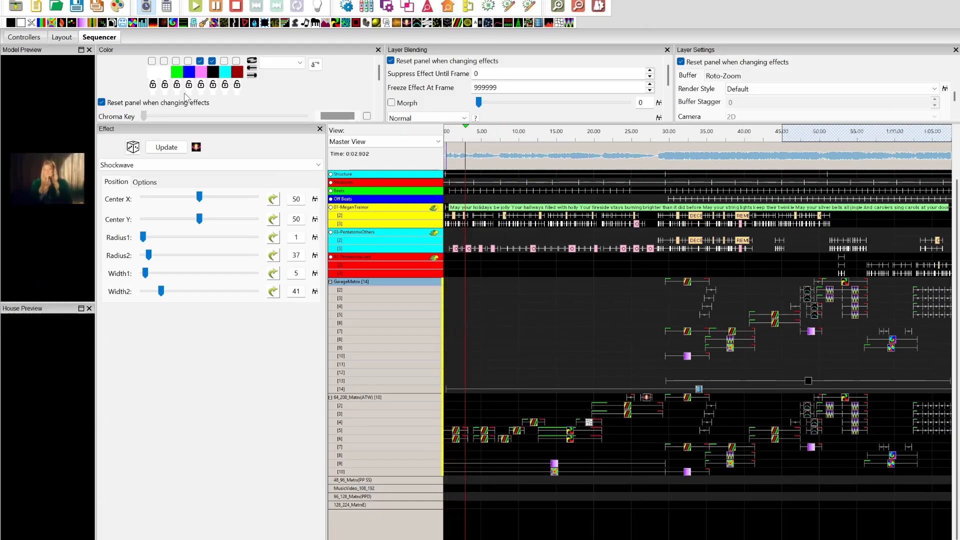
left_click(81, 309)
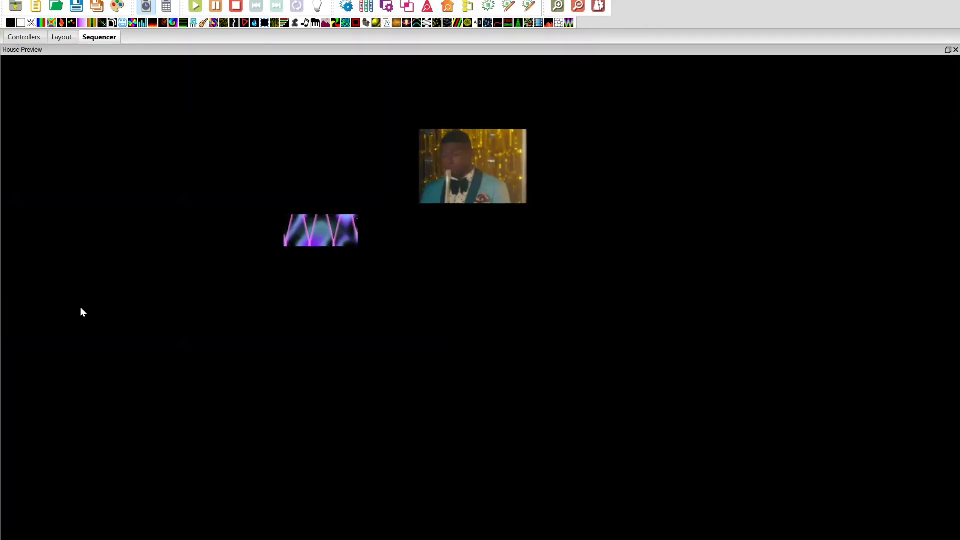
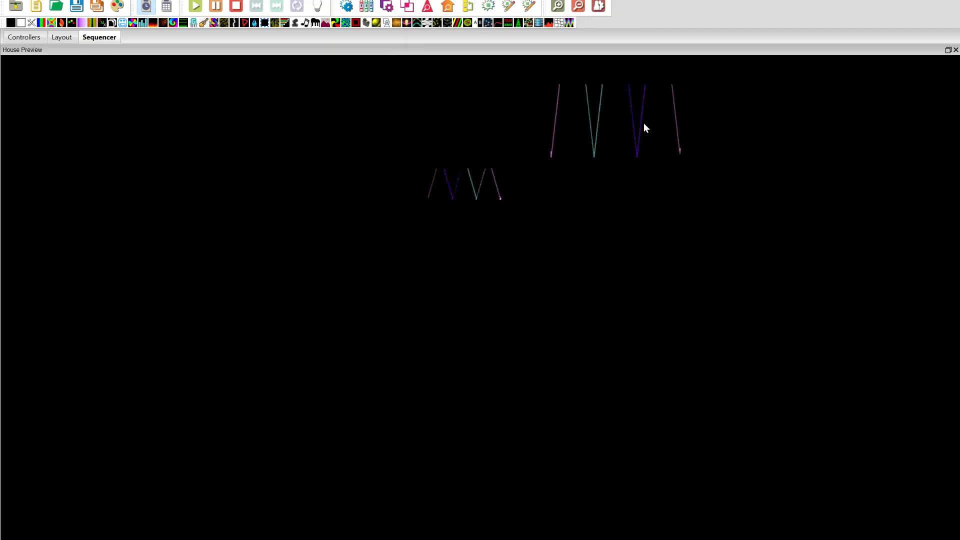
left_click(237, 7)
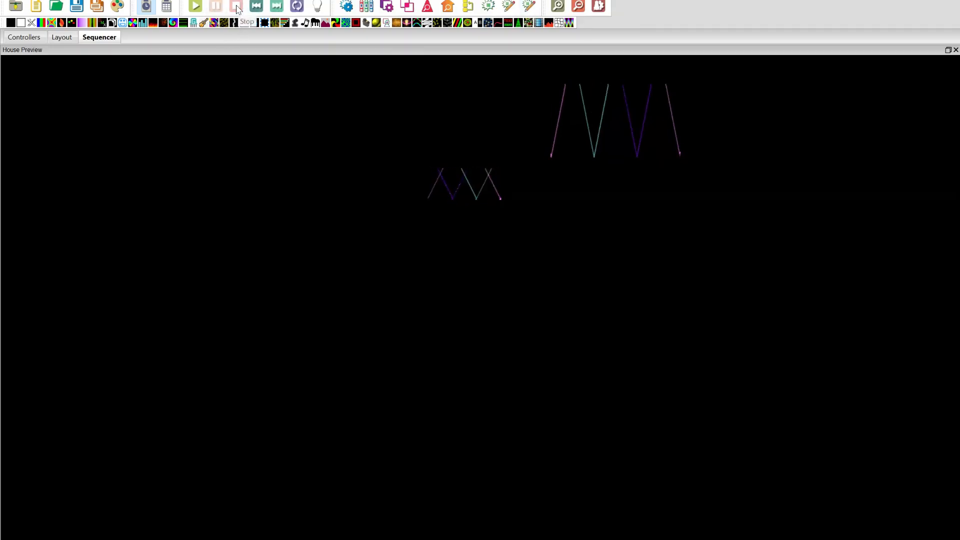
left_click(947, 51)
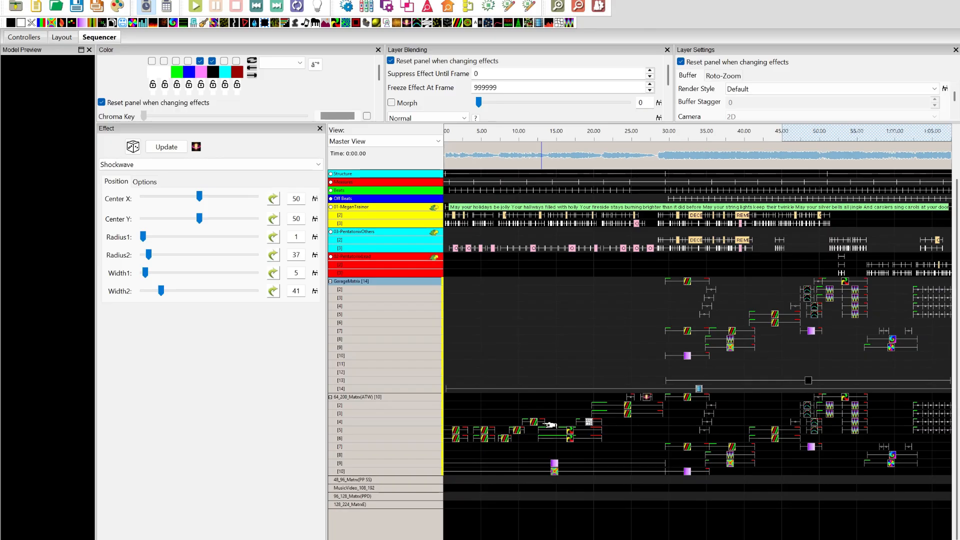
Step: Examine the media file name in the sequence settings, and close the settings
right_click(355, 283)
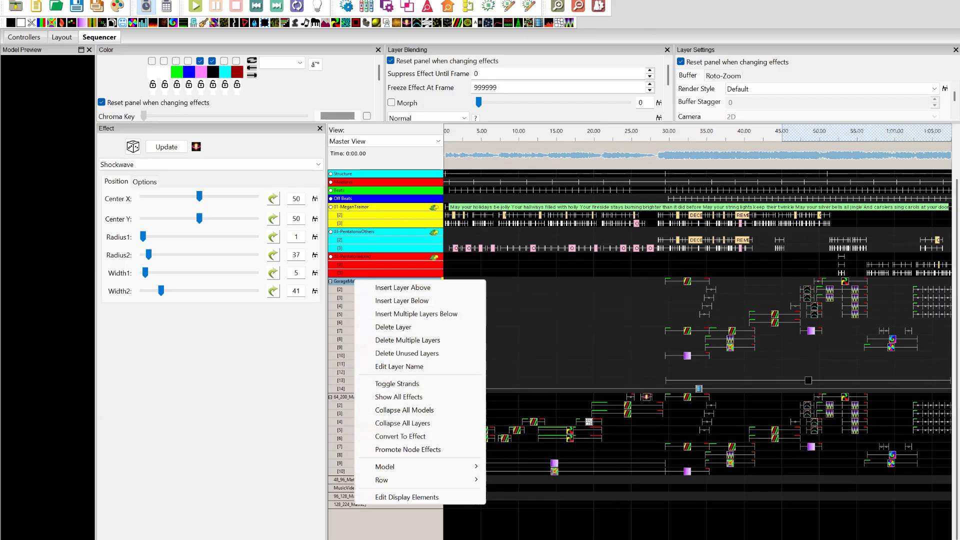
left_click(8, 1)
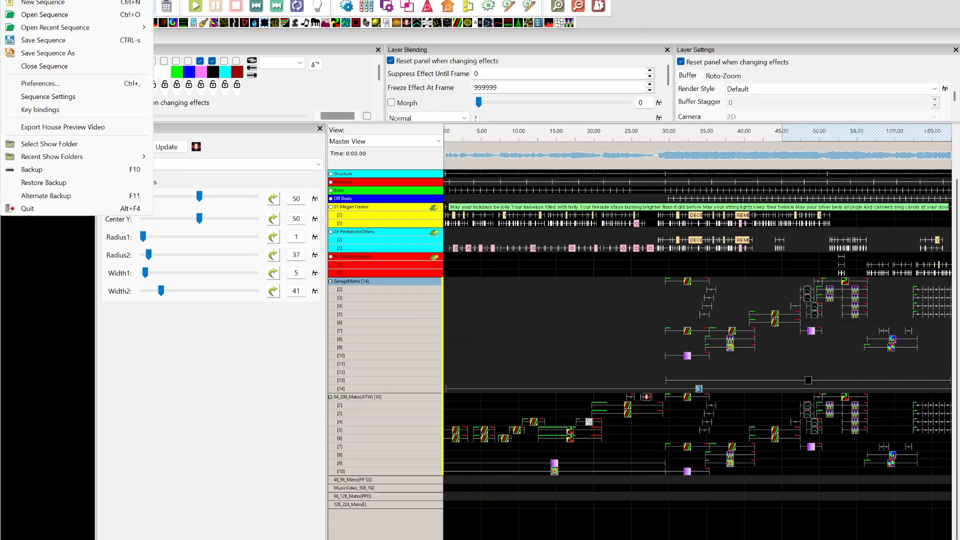
left_click(38, 96)
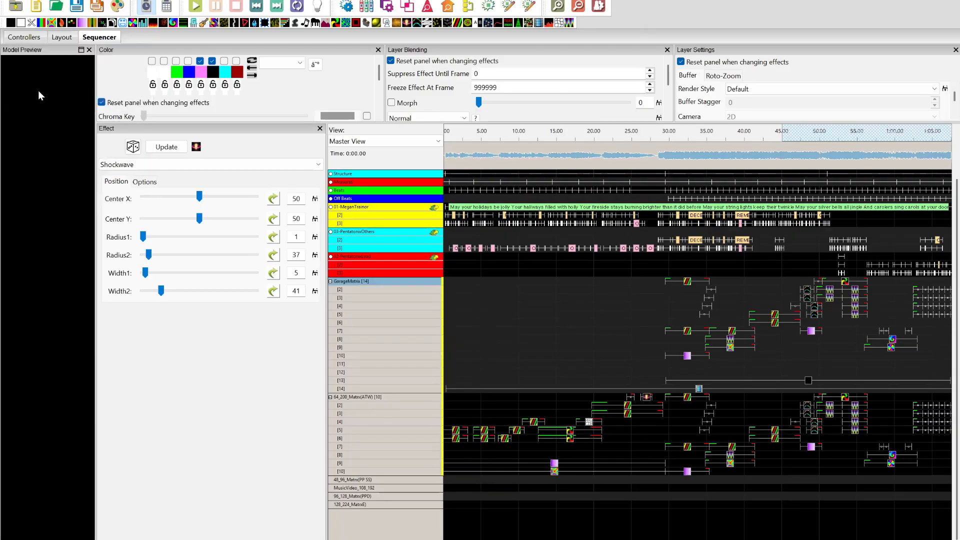
left_click_drag(192, 106, 114, 103)
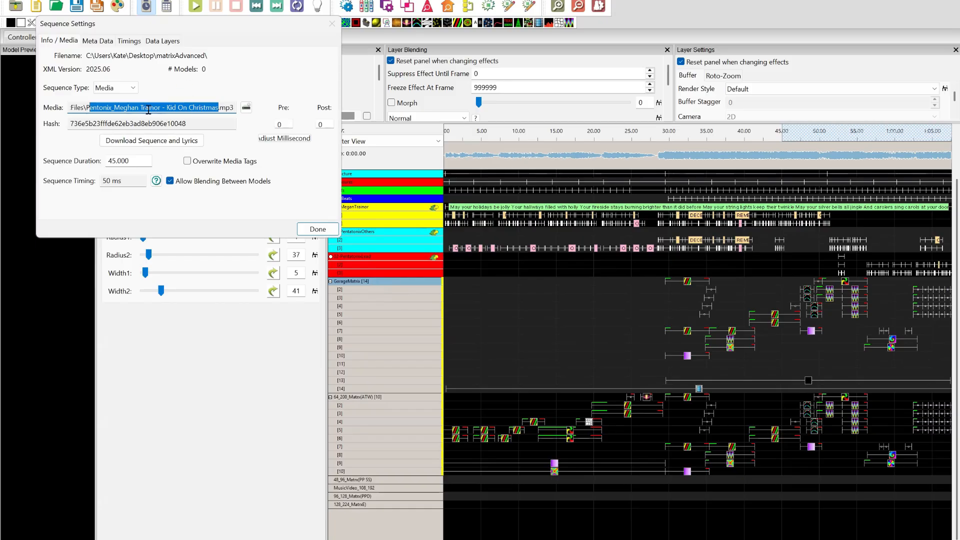
left_click_drag(85, 107, 220, 102)
key("Return")
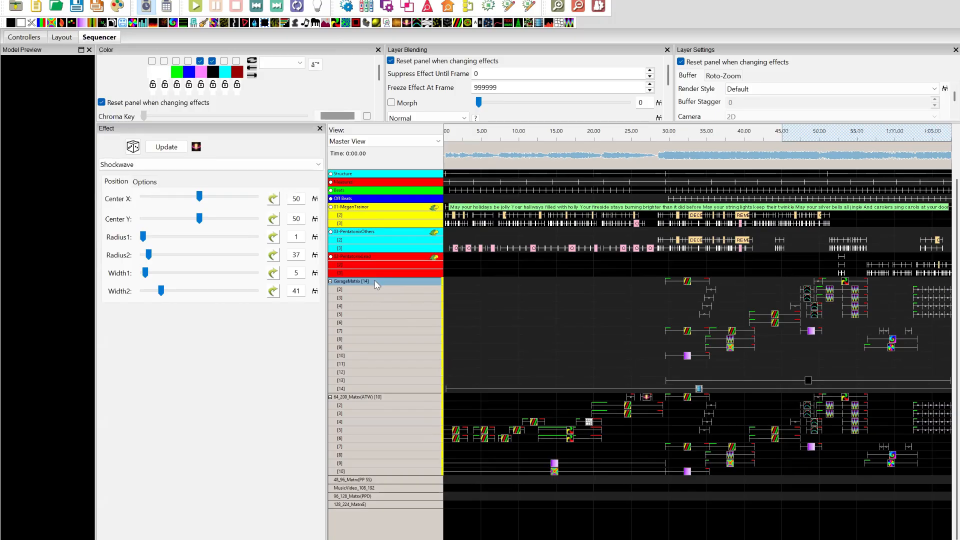
right_click(373, 281)
mouse_move(417, 469)
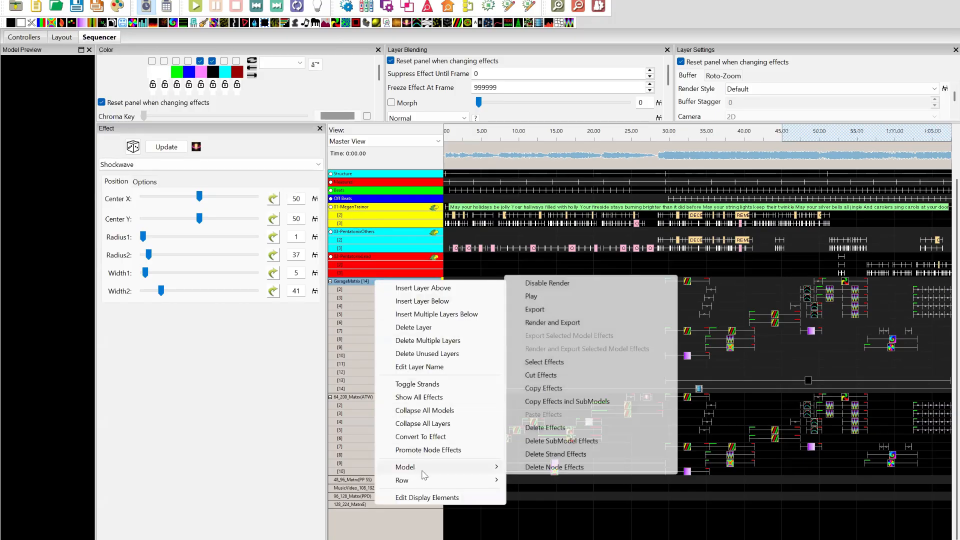
left_click(539, 324)
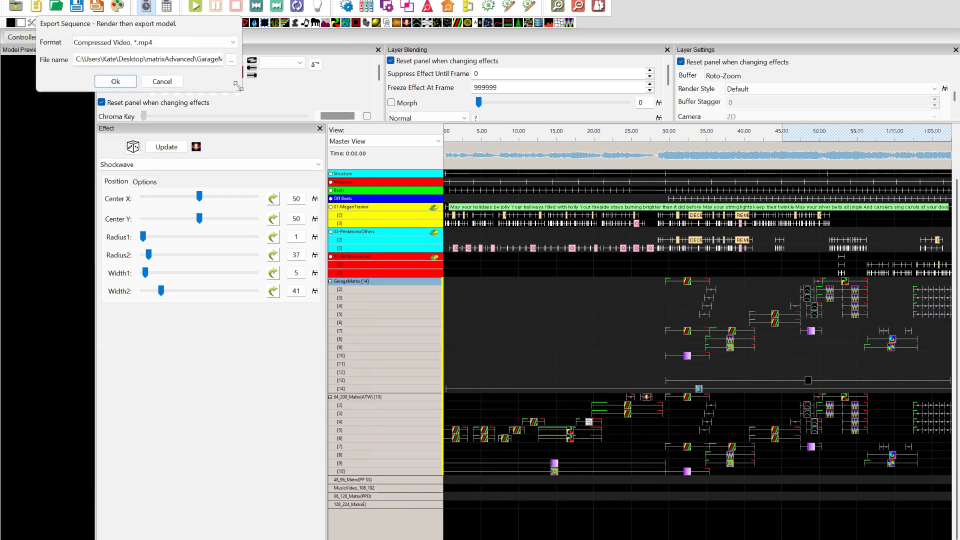
left_click_drag(241, 88, 441, 143)
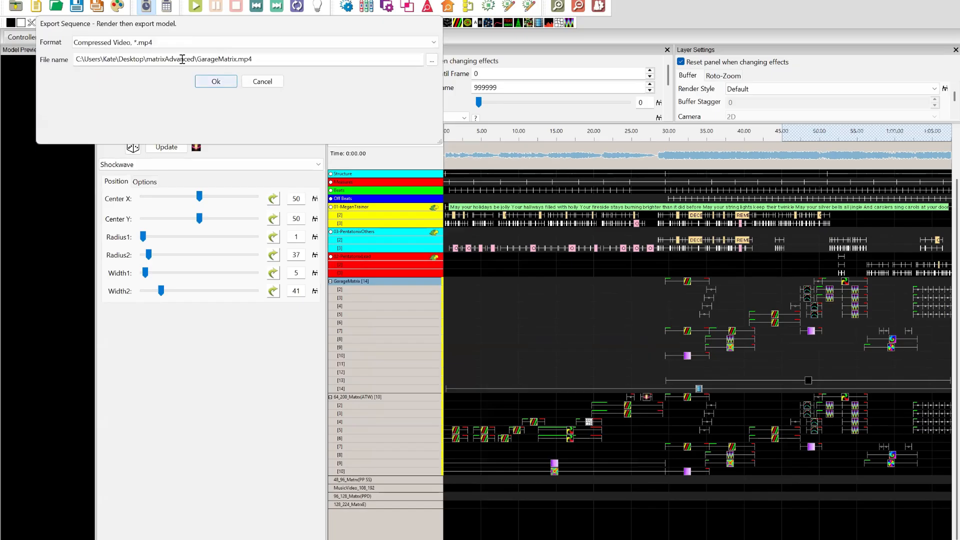
left_click_drag(203, 60, 237, 60)
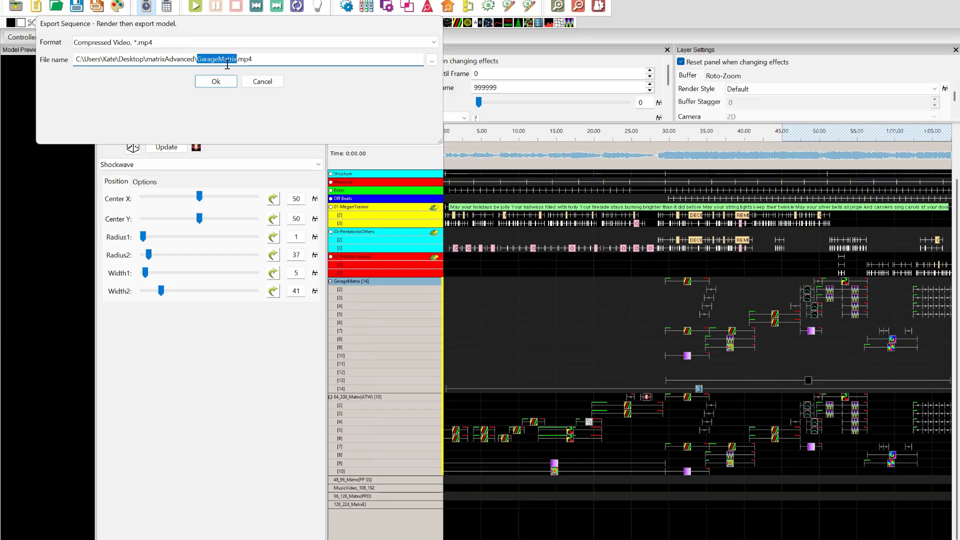
key("Right")
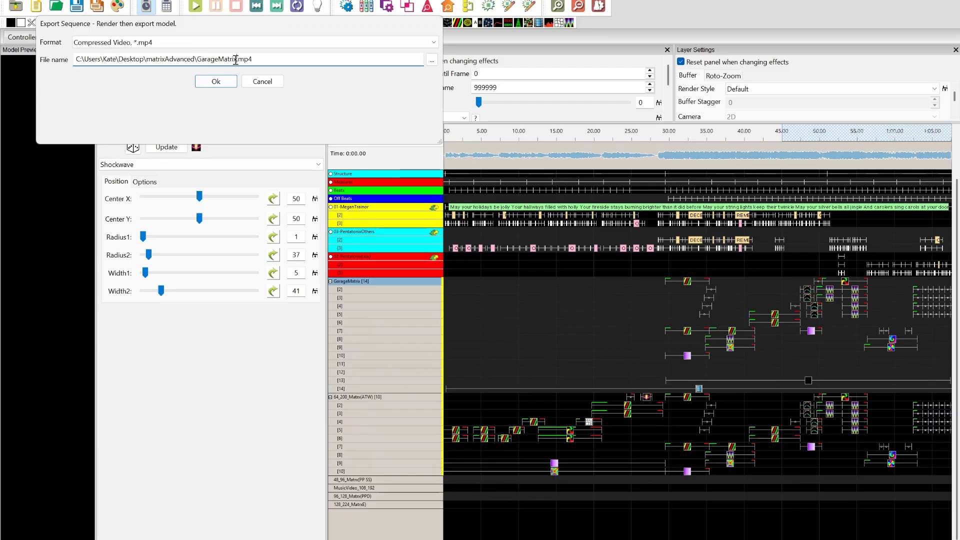
left_click_drag(236, 60, 197, 59)
type("ttttt")
left_click(266, 82)
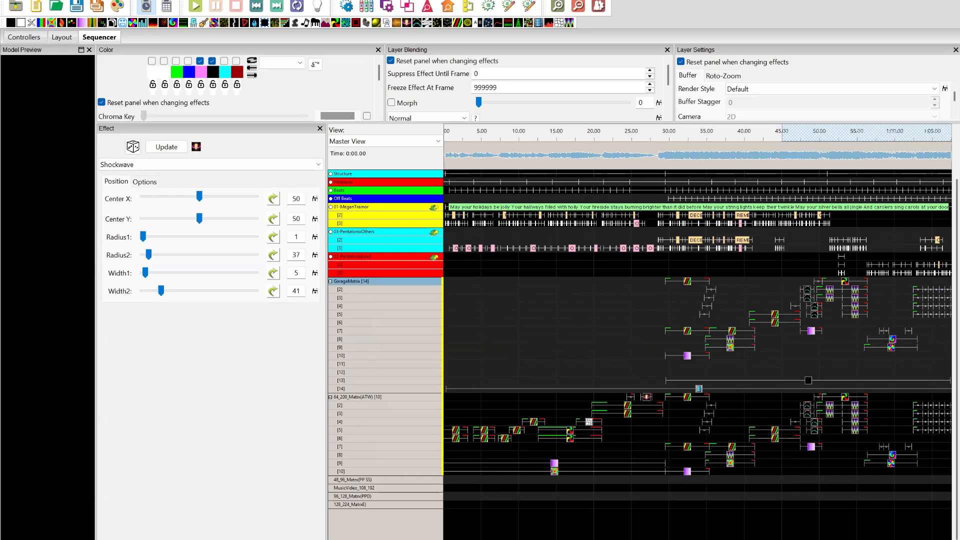
Step: Run the RenderExportModel_HighResVideos.lua script on the GarageMatrix model to export it as video
left_click(48, 0)
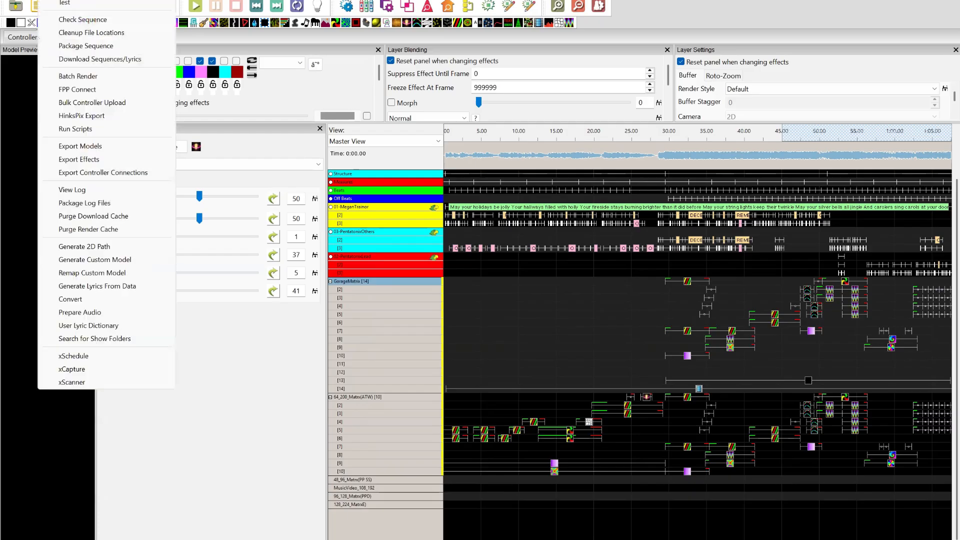
left_click(111, 128)
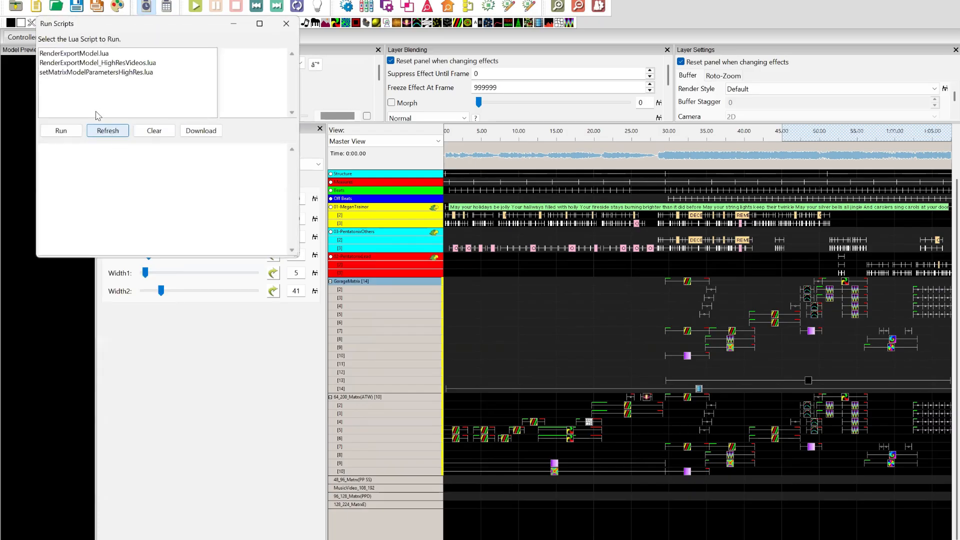
left_click(118, 63)
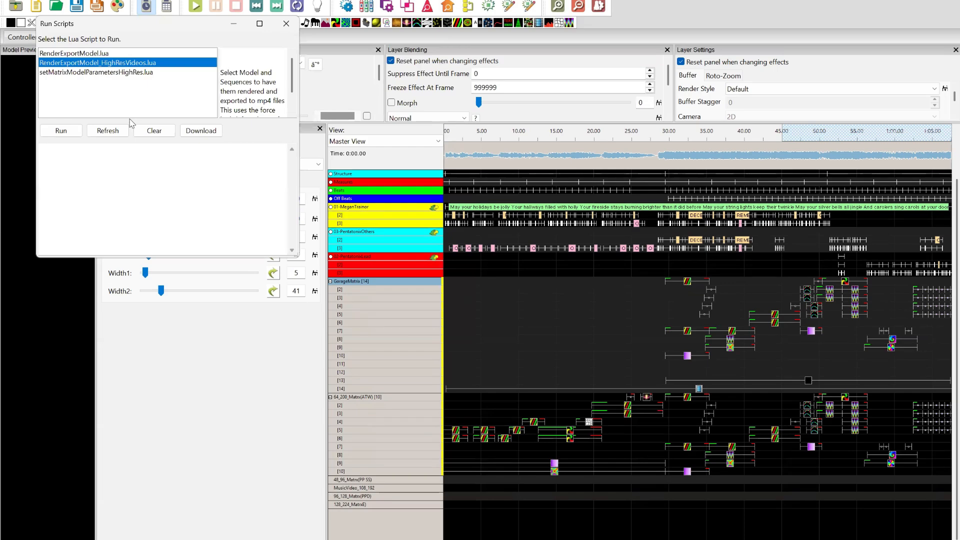
left_click(64, 130)
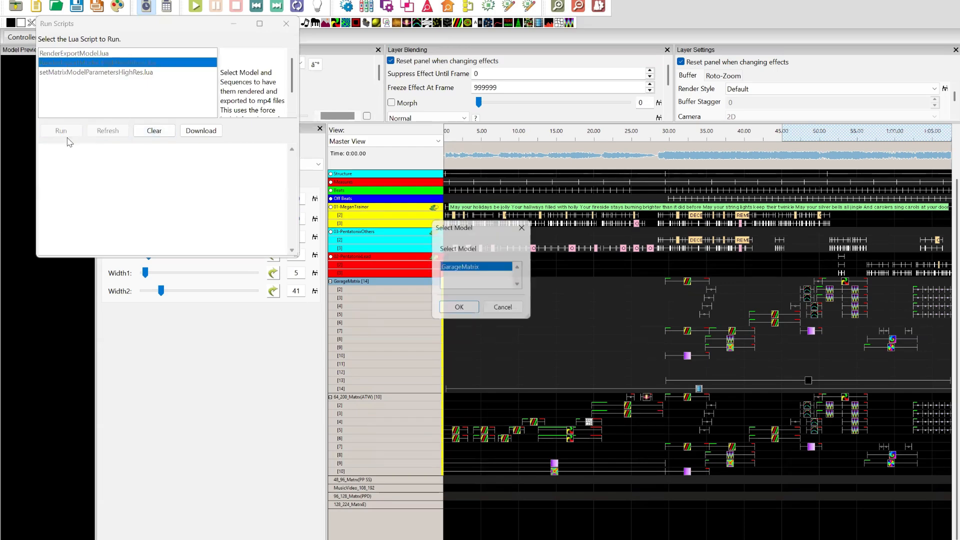
left_click(458, 310)
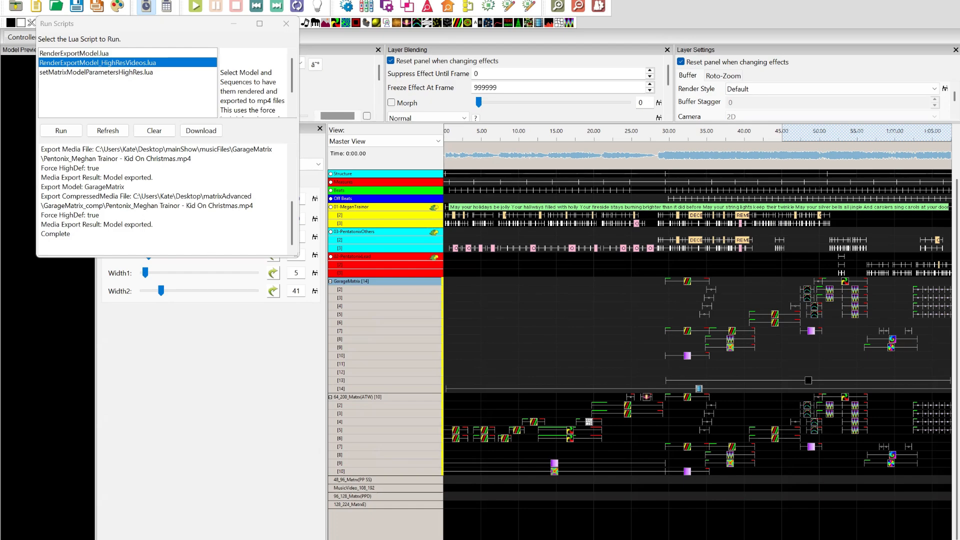
Step: Check the exported mp4 in File Explorer under mainShow, musicFiles, GarageMatrix, and return to xLights
left_click(520, 539)
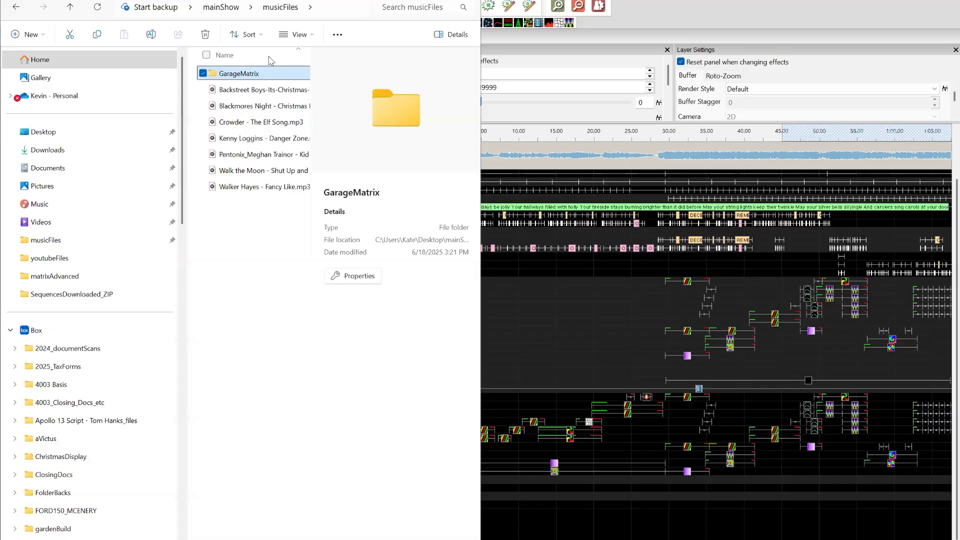
left_click(218, 8)
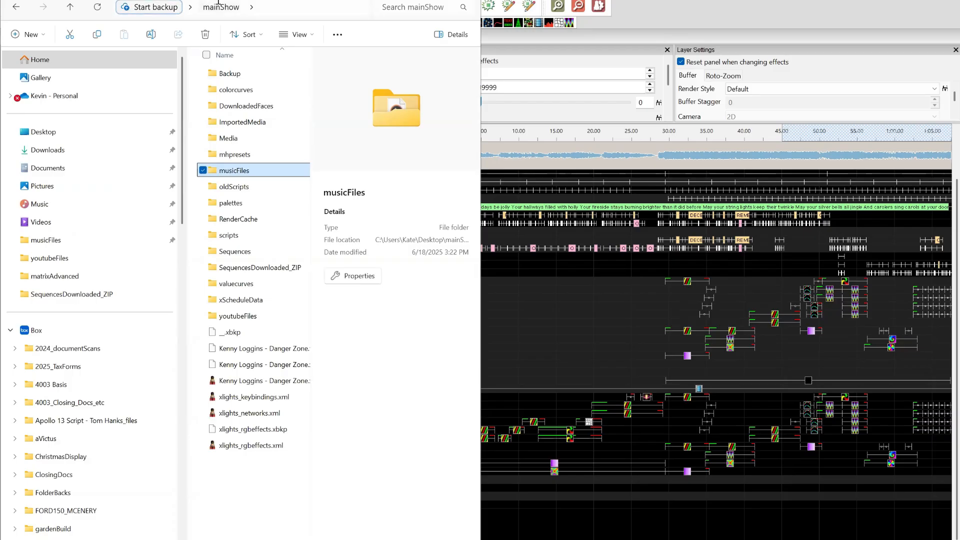
double_click(225, 173)
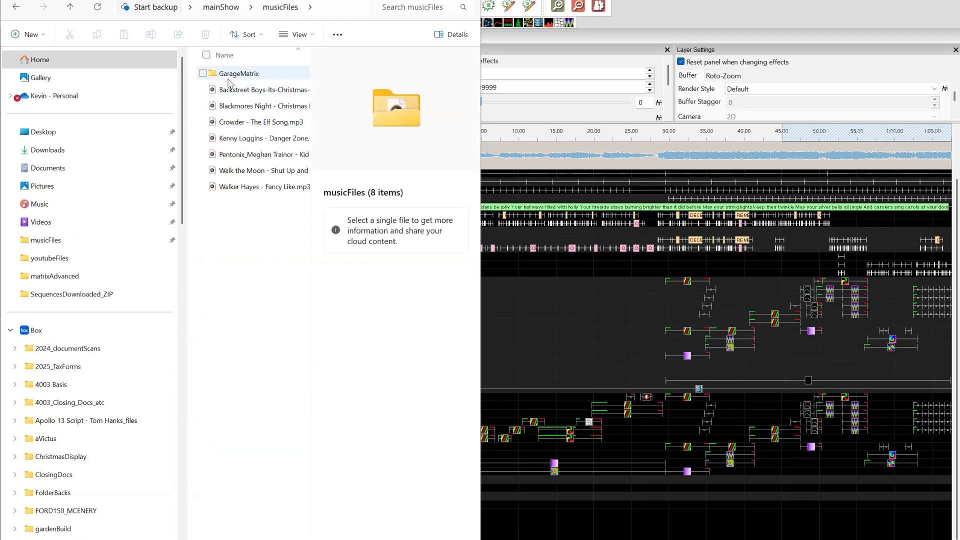
left_click(231, 76)
double_click(232, 76)
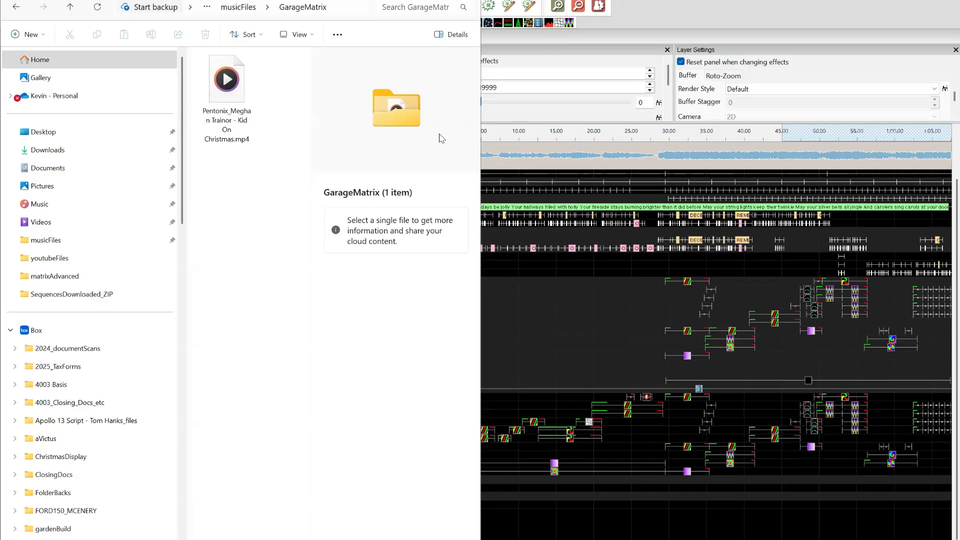
left_click(693, 15)
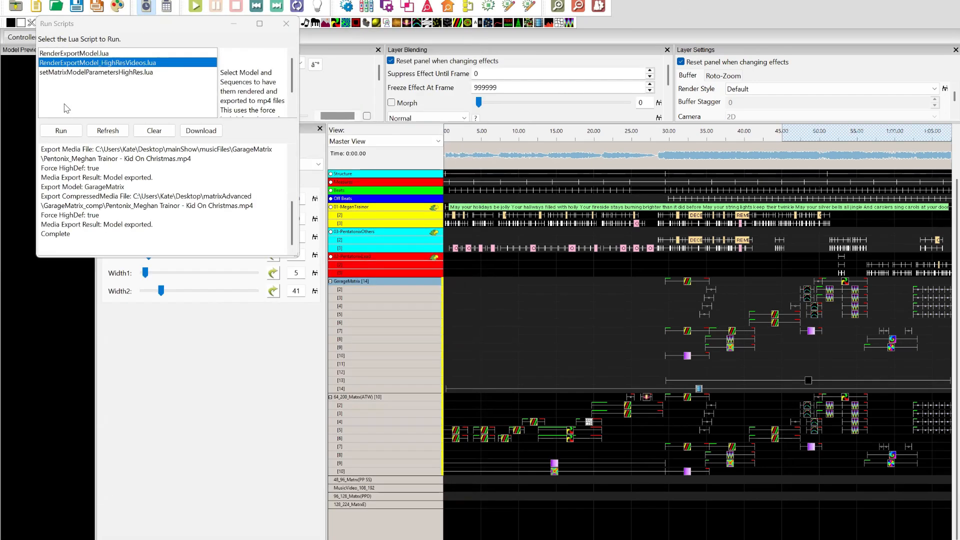
Step: Switch to the xLights window with the mainShow folder and save its sequence there as Pentonix_Meghan Trainor - Kid On Christmas.xsq
key("alt+Tab")
key("alt+Tab")
key("alt+Tab")
key("alt+Tab")
key("alt+Tab")
key("alt+Tab")
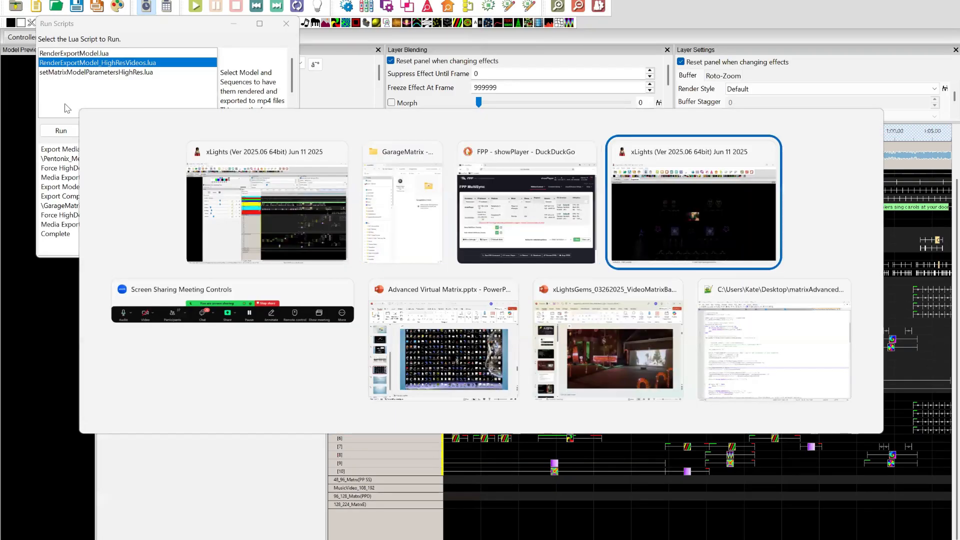
key("alt+Tab")
key("alt+Tab")
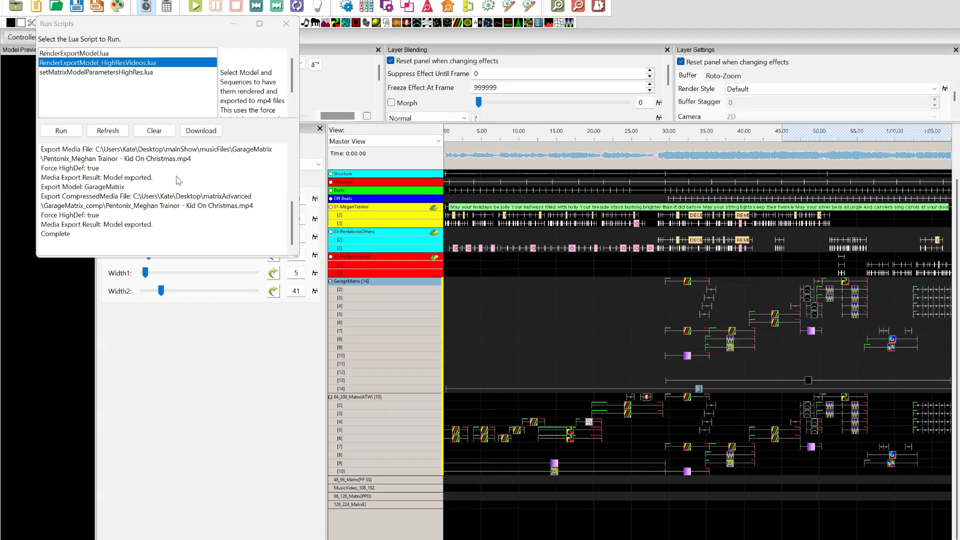
key("alt+Tab")
key("alt+Tab")
key("alt+Tab")
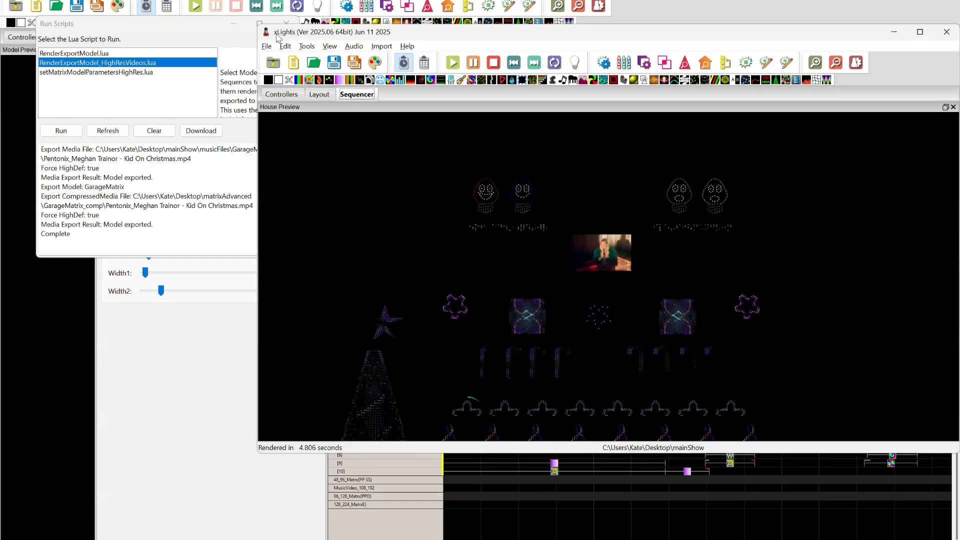
left_click(267, 46)
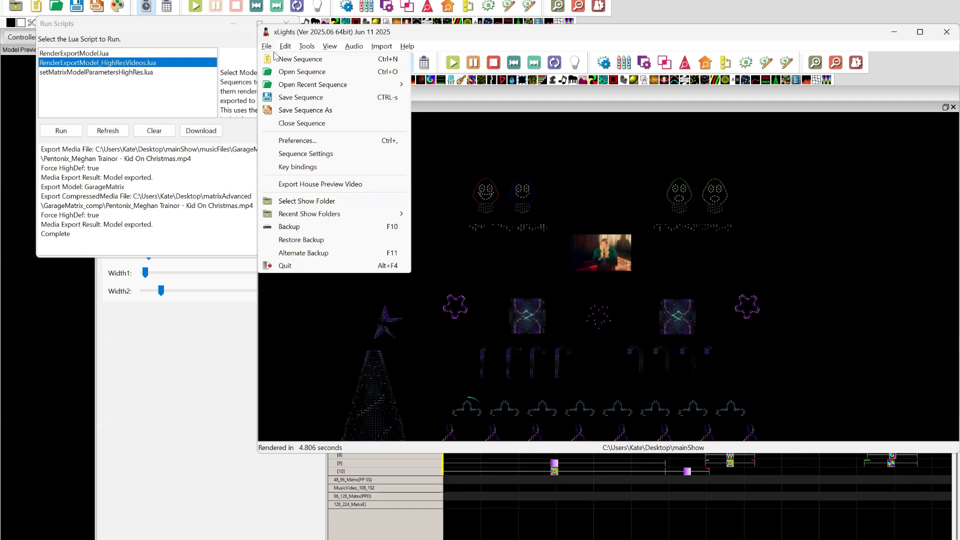
left_click(288, 98)
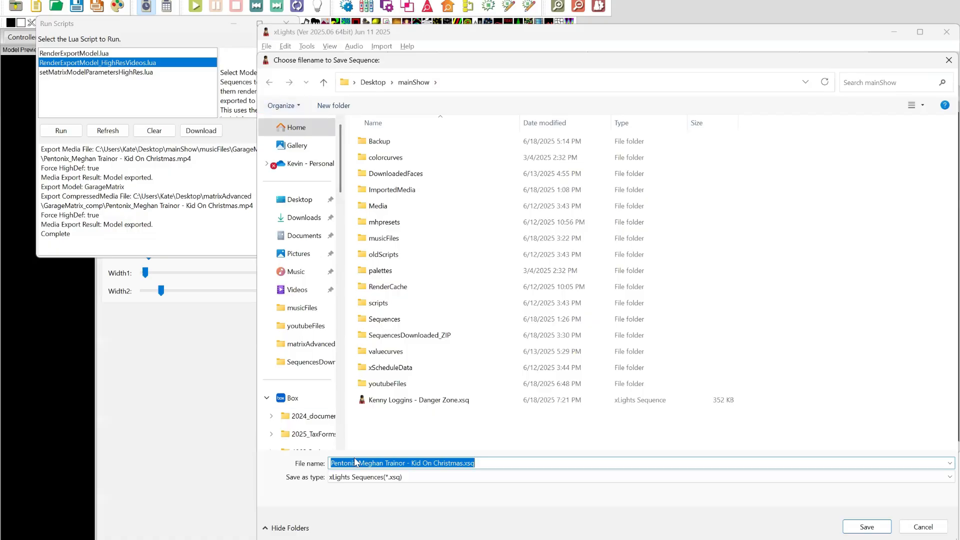
key("Return")
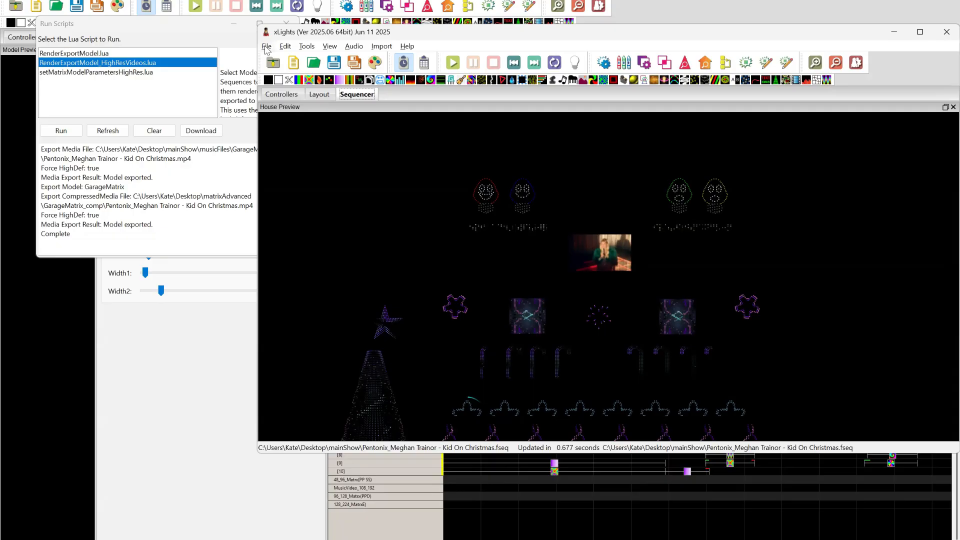
Step: Go to the mainShow controllers setup and open FPP Connect
left_click(266, 50)
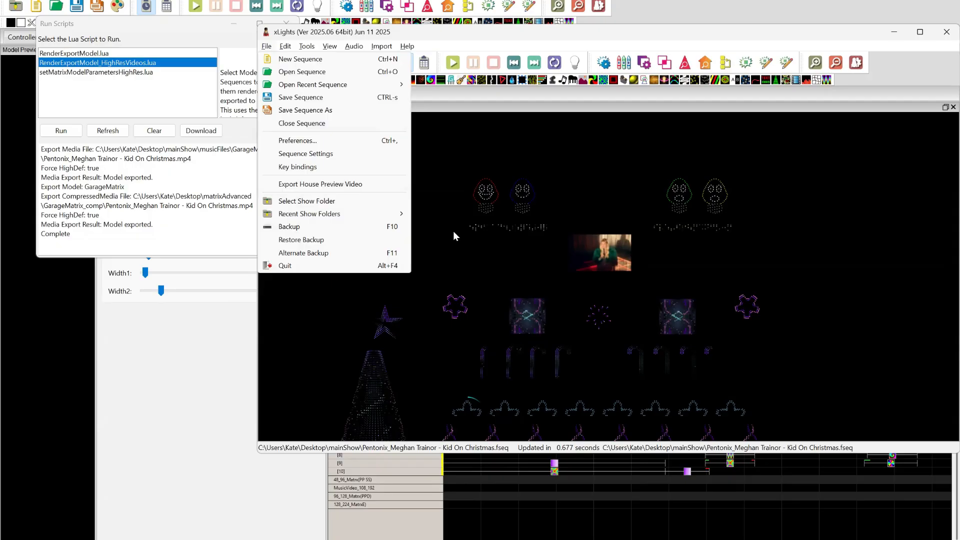
left_click(506, 152)
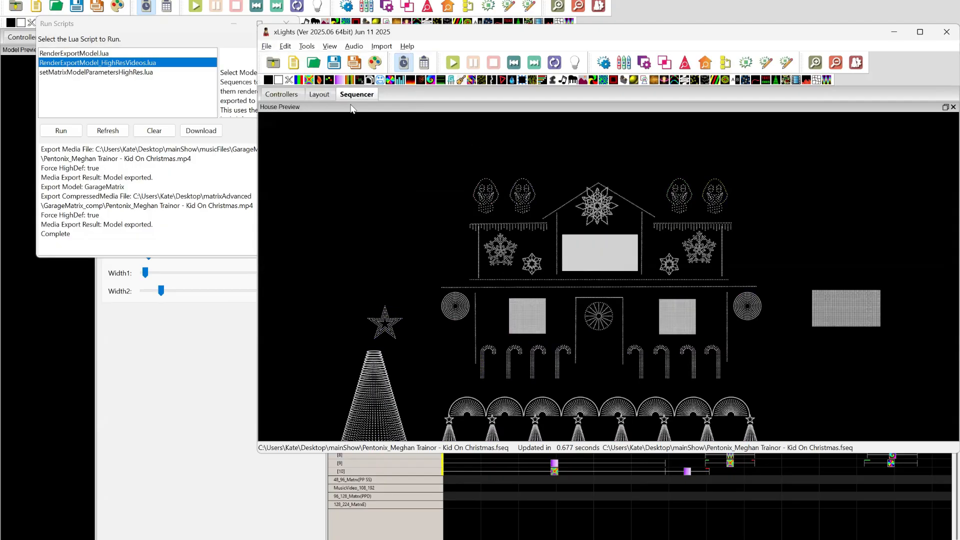
left_click(295, 96)
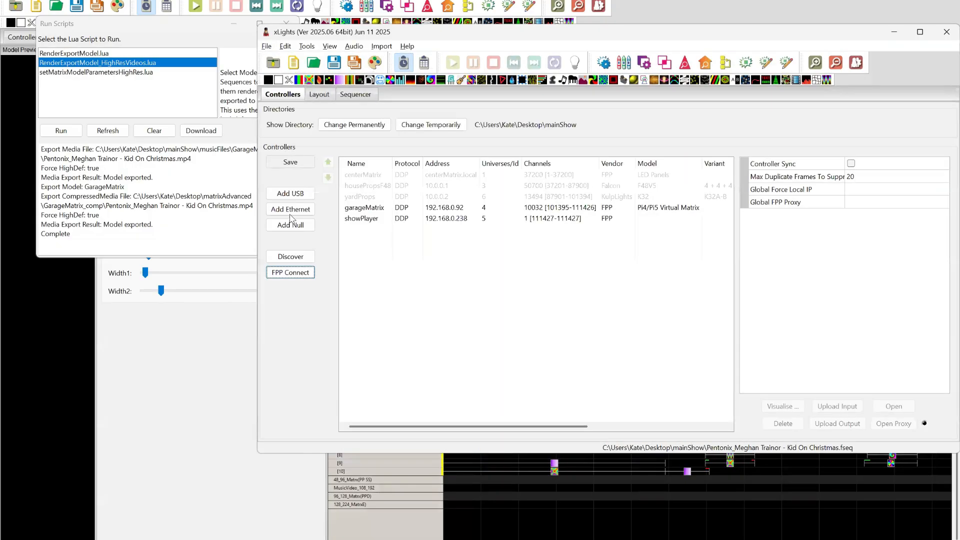
left_click(294, 258)
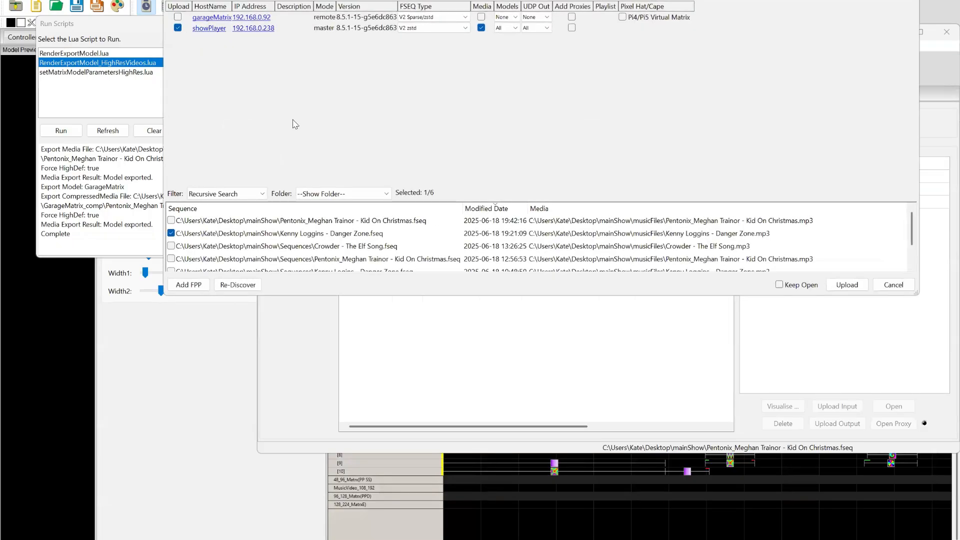
Step: Upload only mainShow's top-level Pentonix_Meghan Trainor - Kid On Christmas.fseq to garageMatrix and showPlayer, with media enabled for garageMatrix
left_click(178, 17)
left_click(481, 17)
left_click(173, 234)
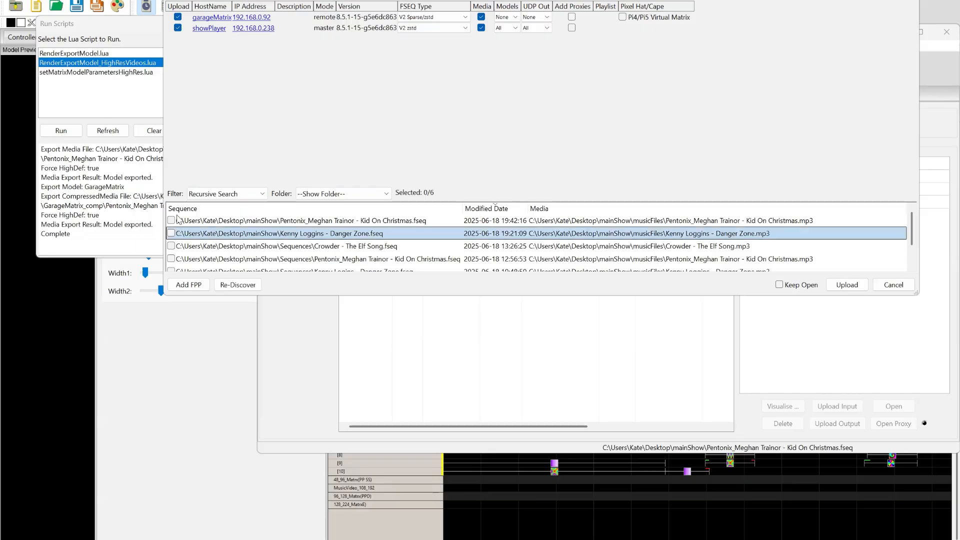
left_click(171, 226)
left_click(171, 221)
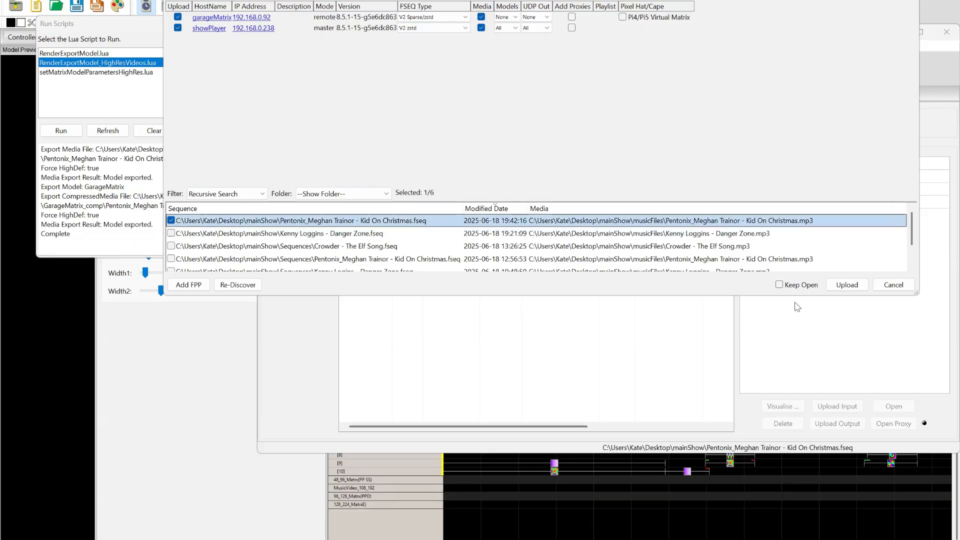
left_click(858, 291)
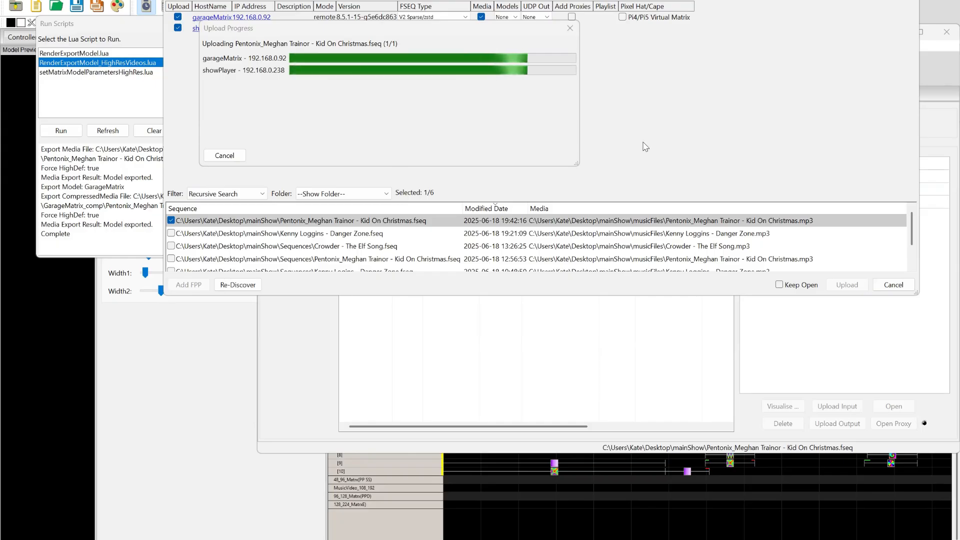
Step: Switch to the browser, open the showPlayer status page and check which sequences and media it offers for playback
key("alt+Tab")
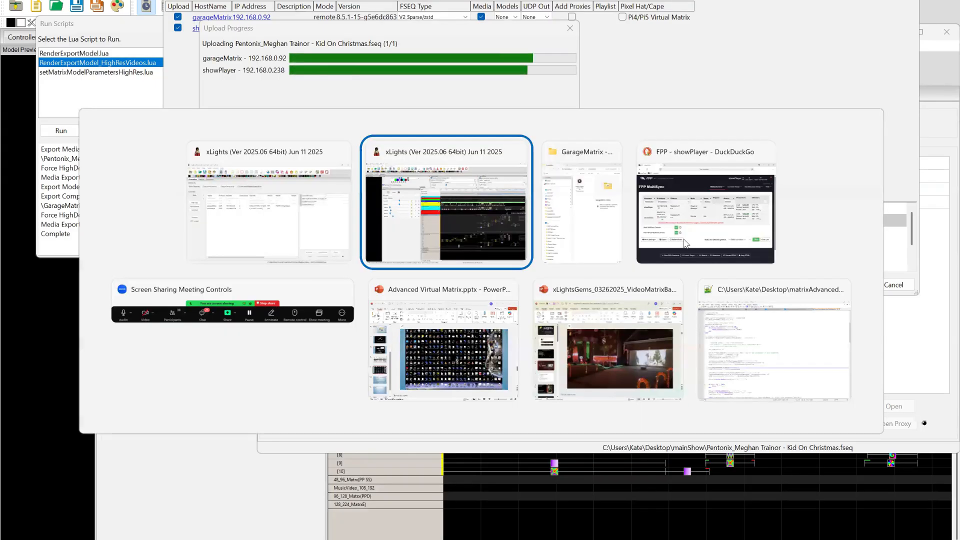
key("alt+Tab")
key("alt+Tab")
left_click(131, 69)
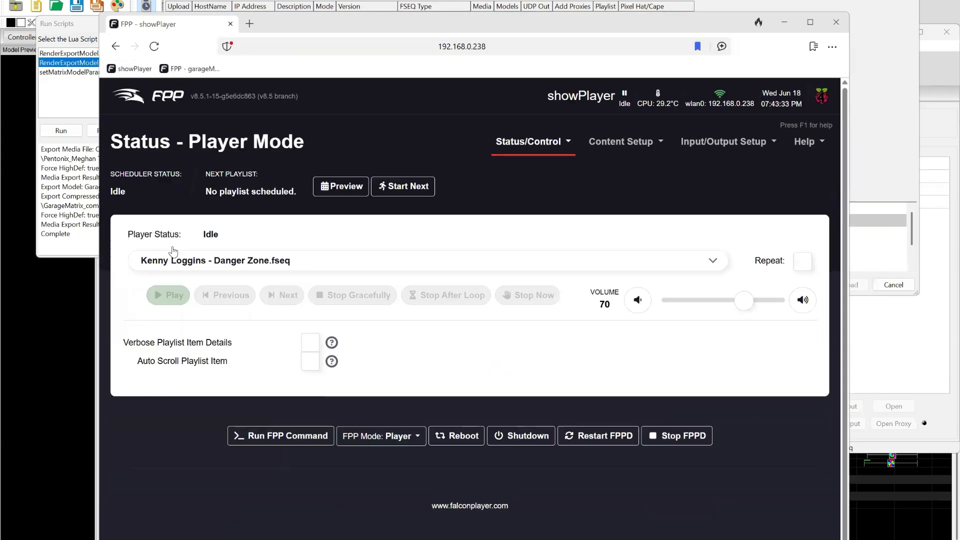
left_click(171, 260)
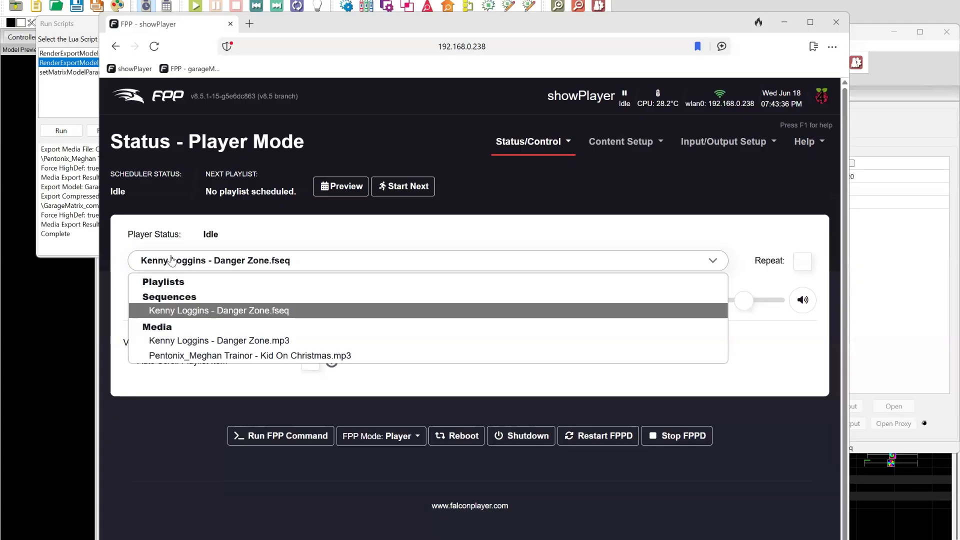
left_click(169, 259)
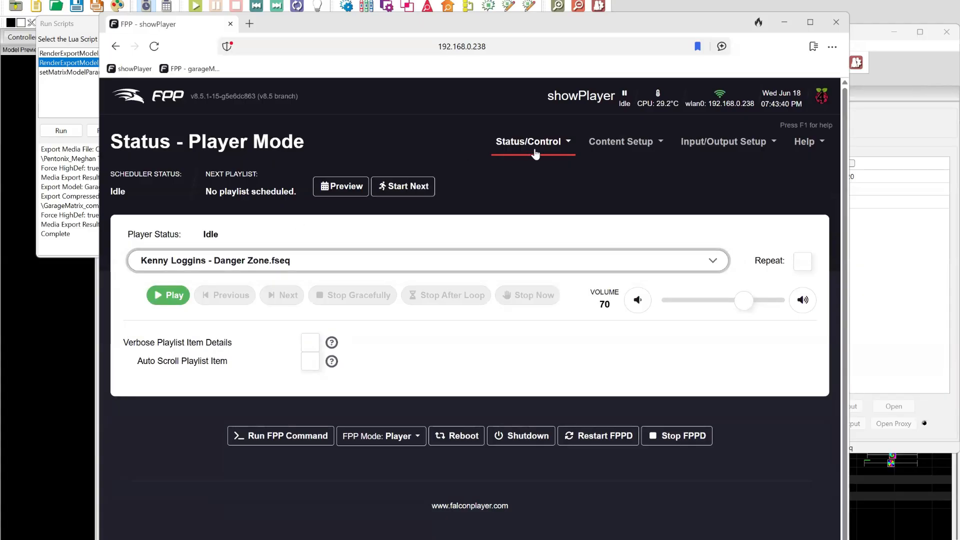
left_click(612, 144)
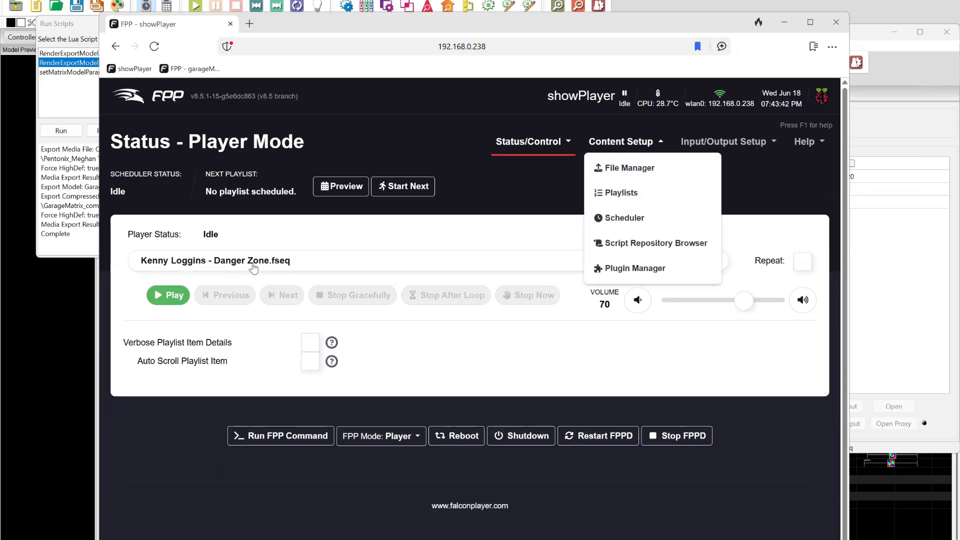
left_click(251, 269)
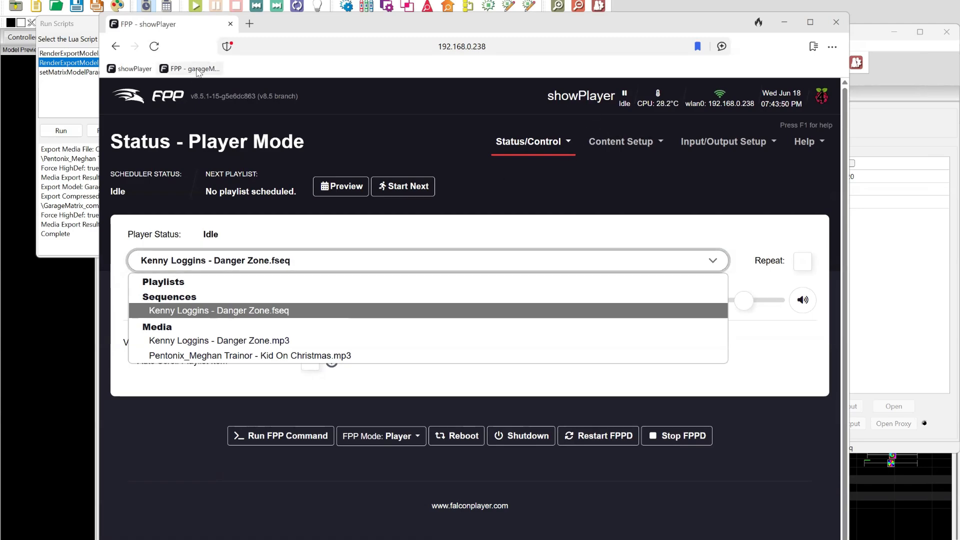
Step: Go to garageMatrix's File Manager and check its uploaded sequence and video files
left_click(195, 68)
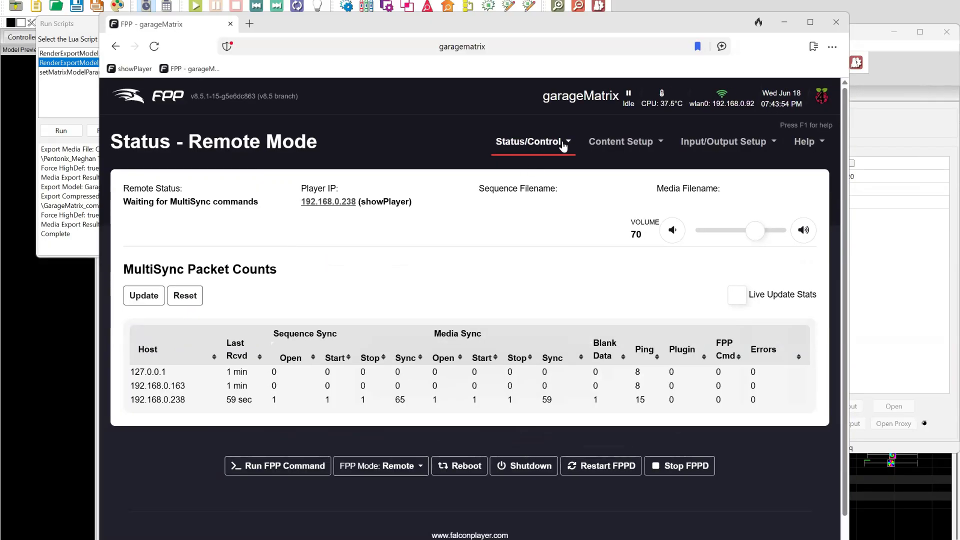
left_click(633, 143)
left_click(629, 168)
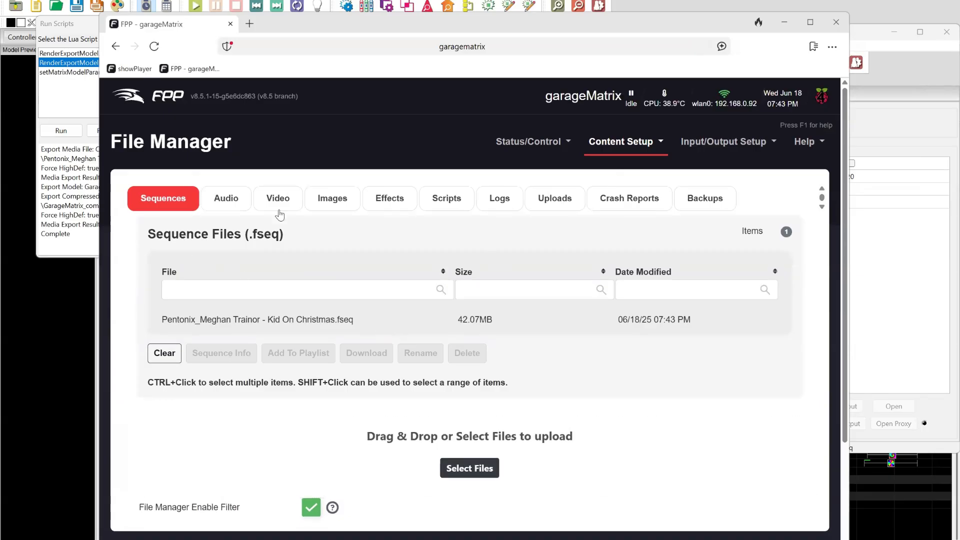
left_click(281, 204)
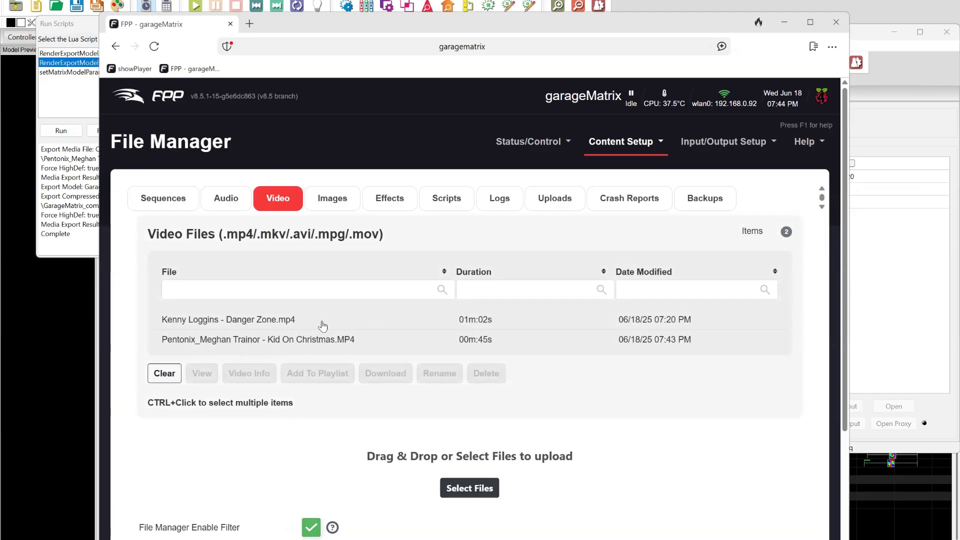
Step: Play Pentonix_Meghan Trainor - Kid On Christmas.fseq on showPlayer and open its MultiSync page
left_click(121, 74)
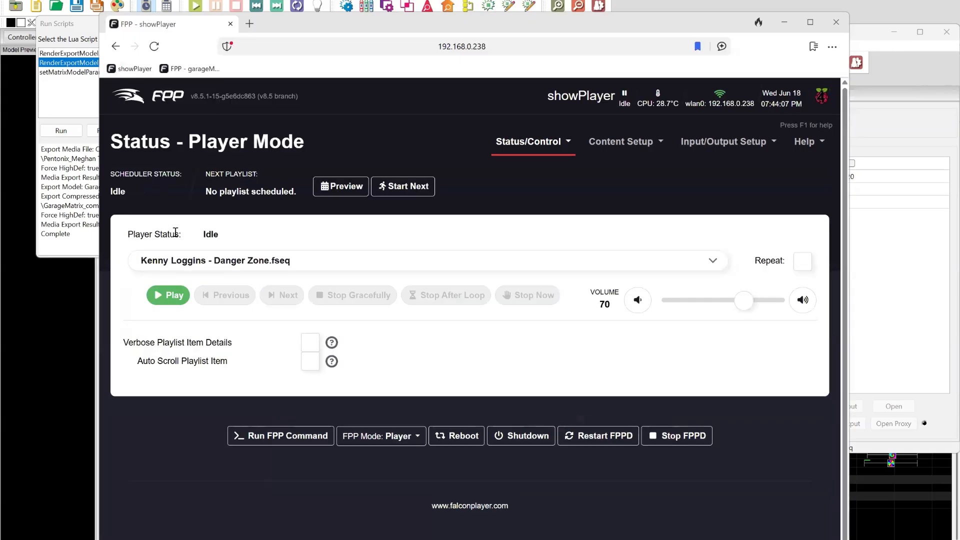
left_click(184, 265)
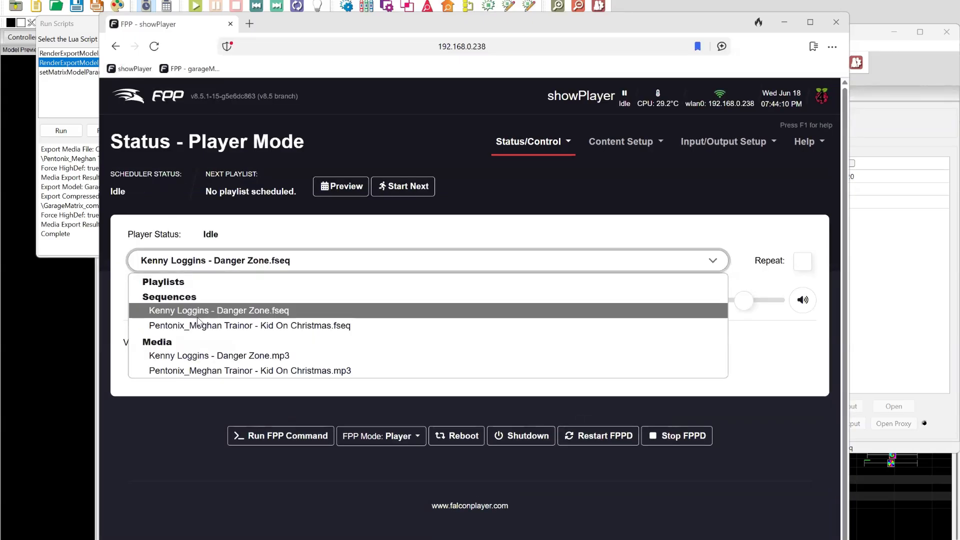
left_click(203, 326)
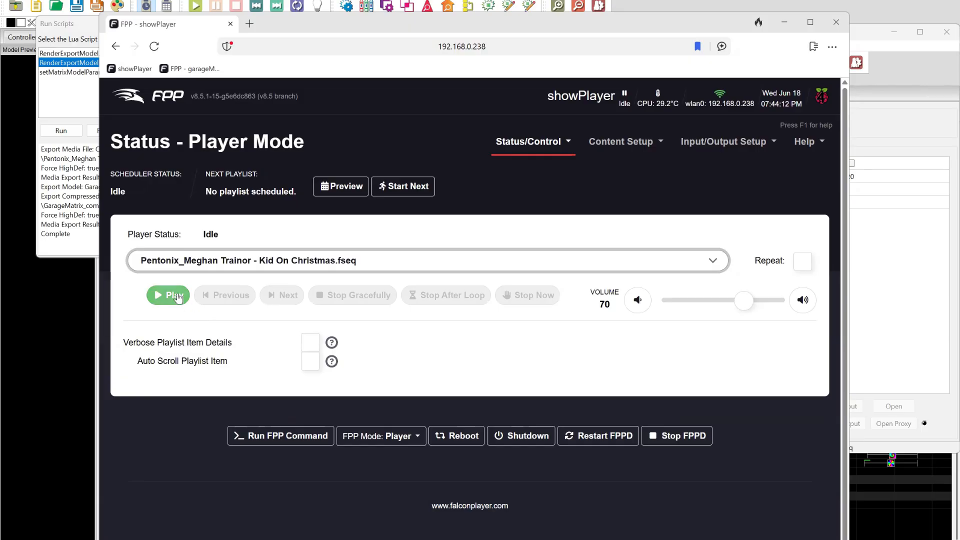
left_click(176, 295)
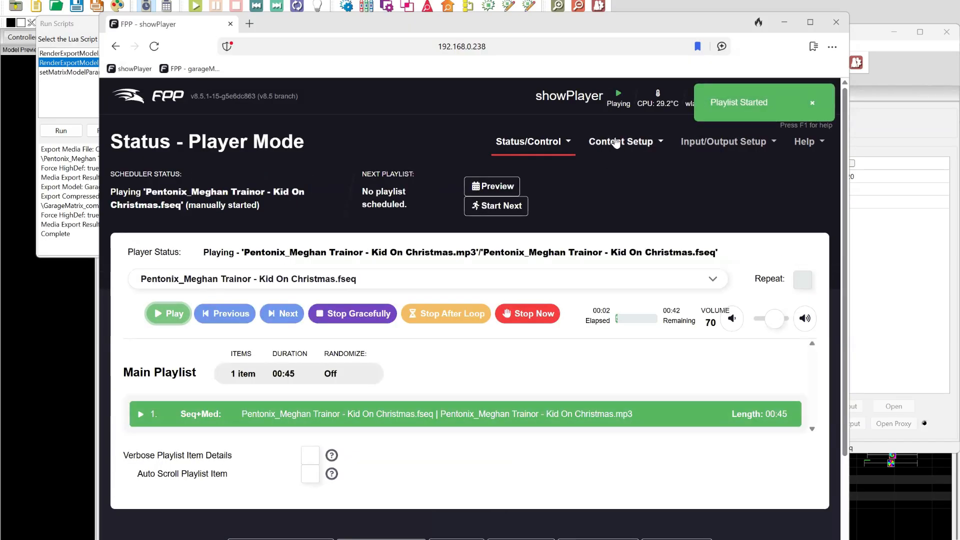
mouse_move(535, 145)
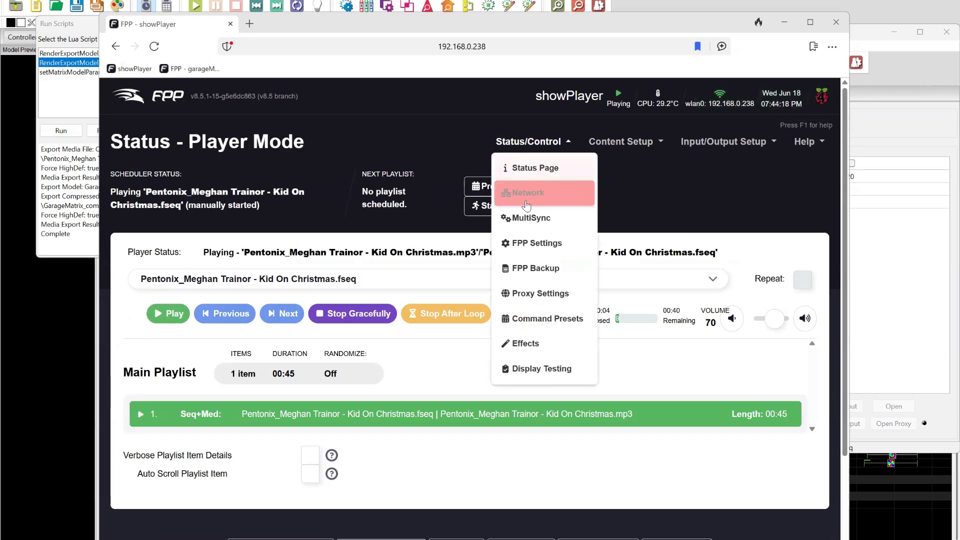
left_click(530, 218)
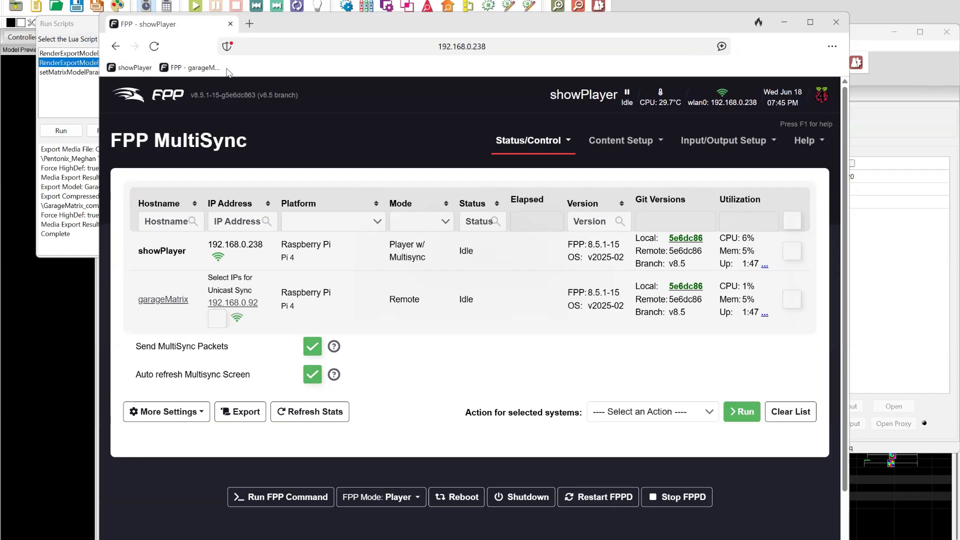
Step: Leave the browser and switch to the File Explorer window showing musicFiles' GarageMatrix folder
left_click(84, 109)
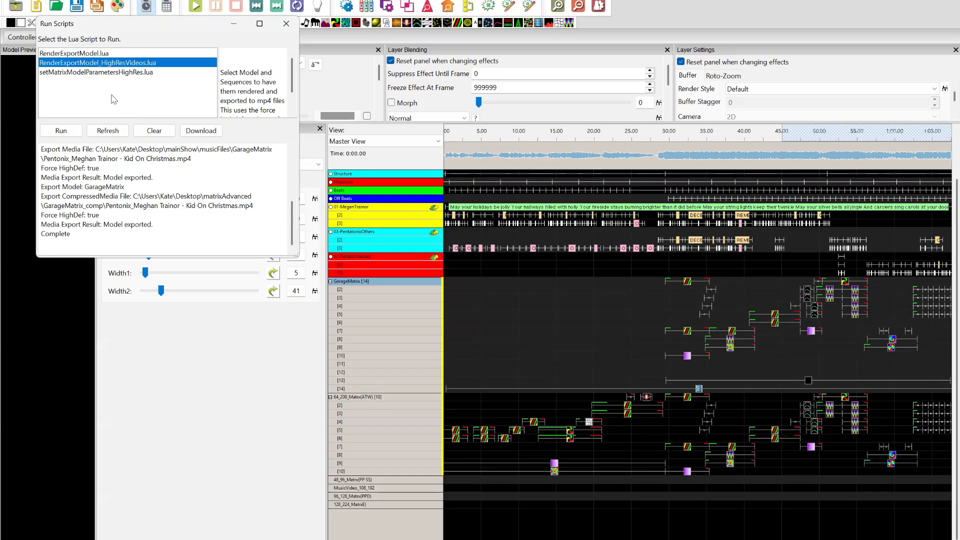
key("super")
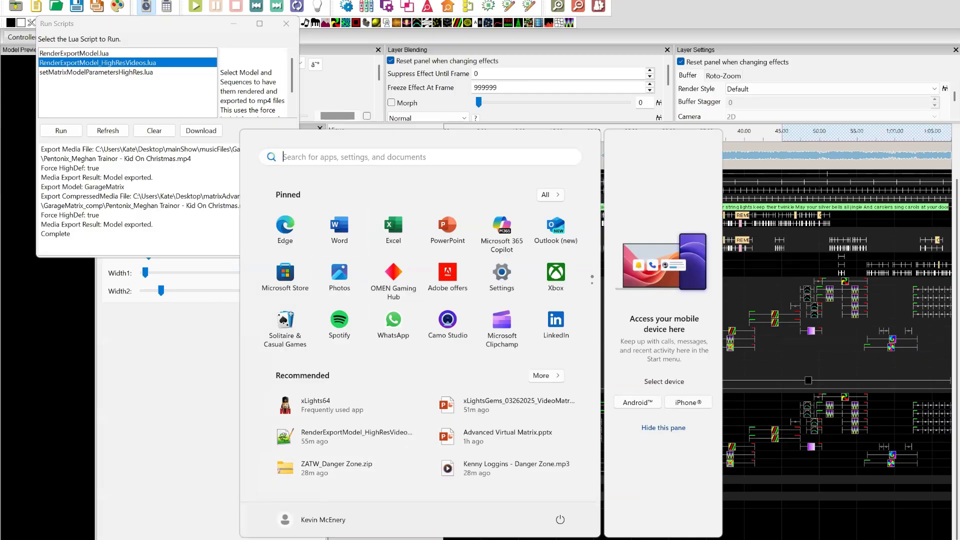
key("alt+Tab")
key("alt+Tab")
key("alt+Tab")
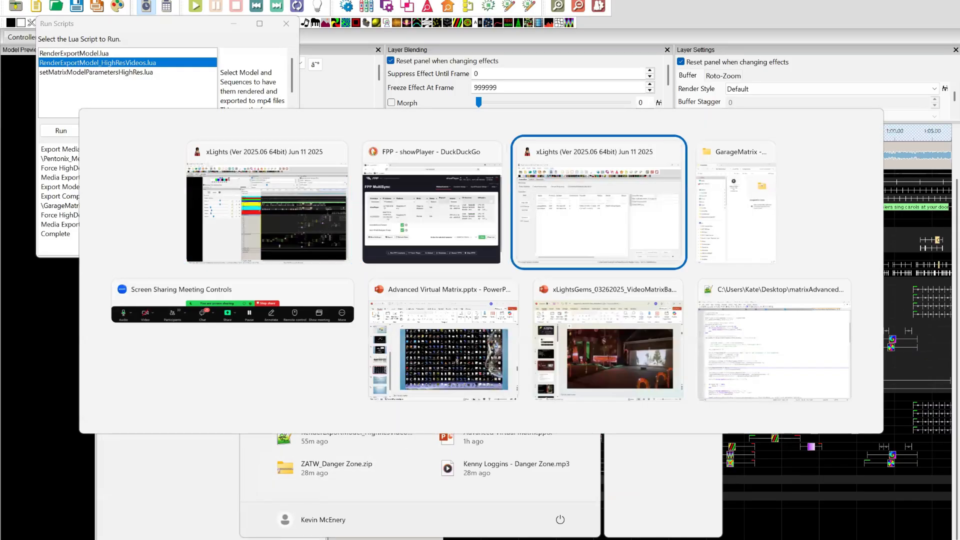
key("alt+Tab")
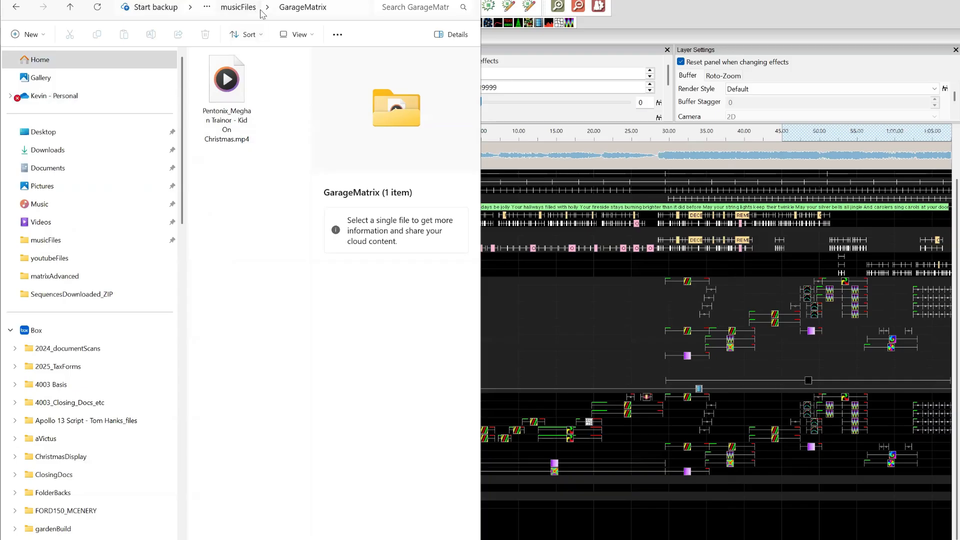
Step: Browse to the matrixAdvanced scripts folder and open RenderExportModel_HighResVideos.lua in Notepad++
left_click(243, 7)
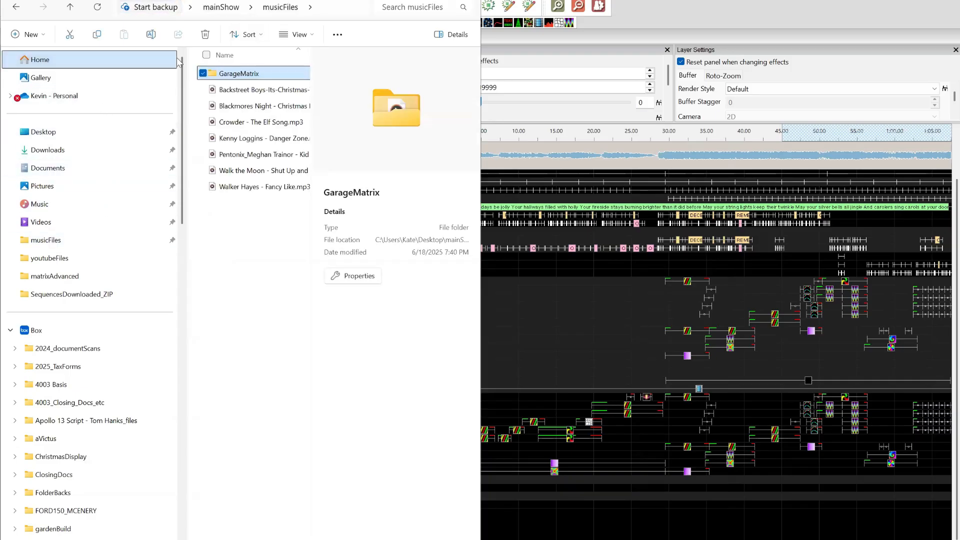
left_click(226, 10)
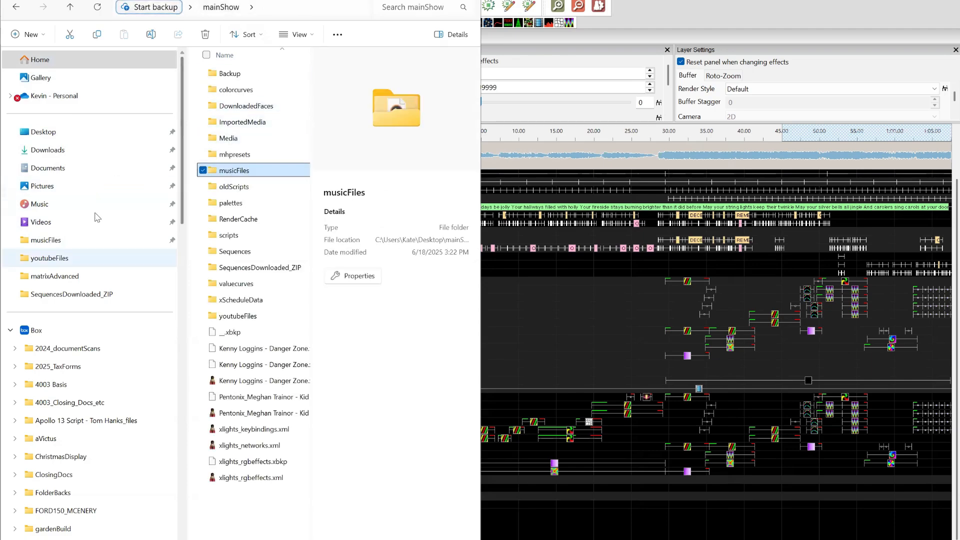
left_click(40, 282)
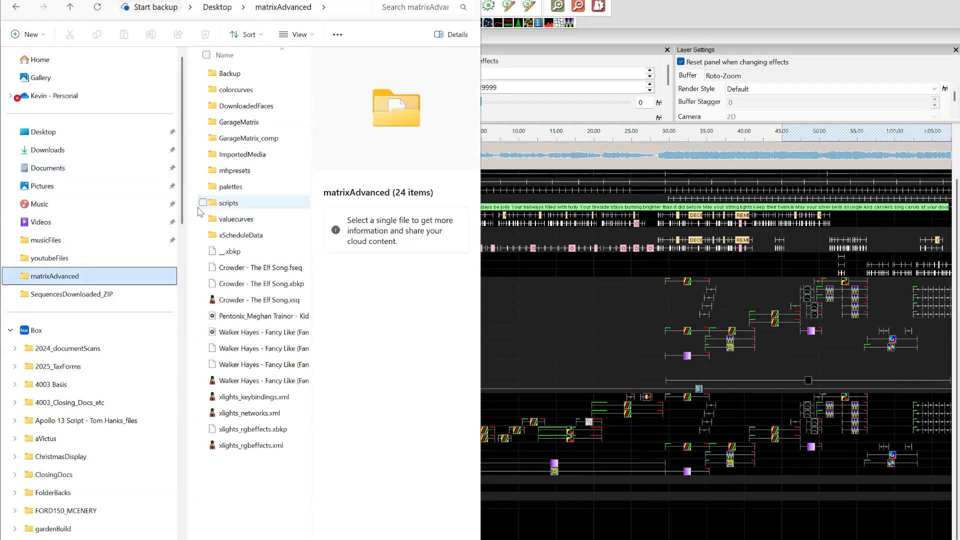
double_click(227, 203)
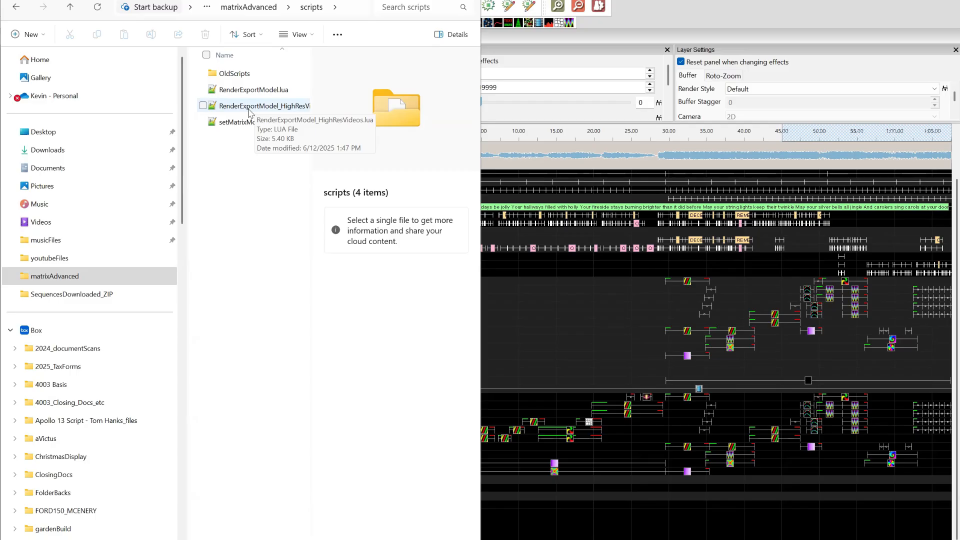
double_click(249, 107)
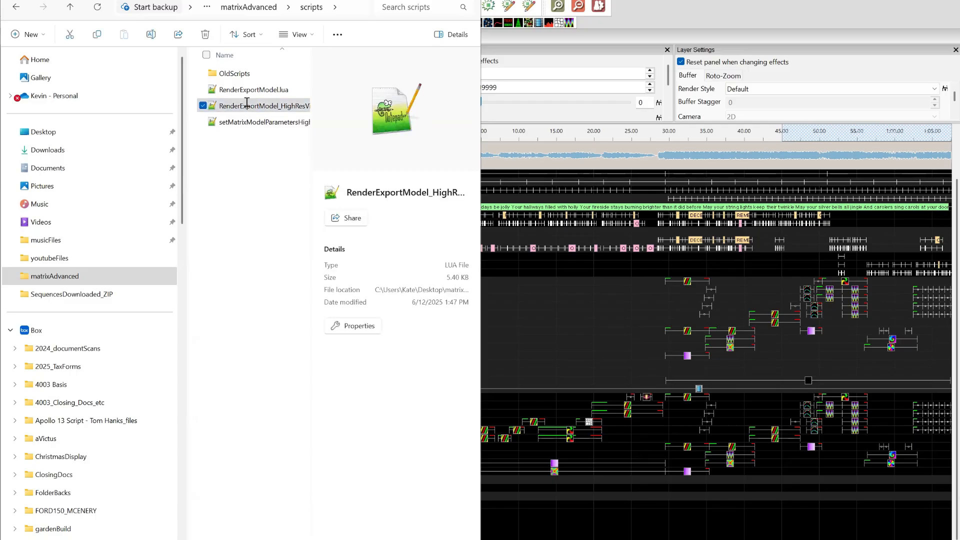
Step: Examine how the Lua script sets the media and sequence export paths, creates folders, and exports uncompressed and compressed videos
scroll(325, 145, "down", 4)
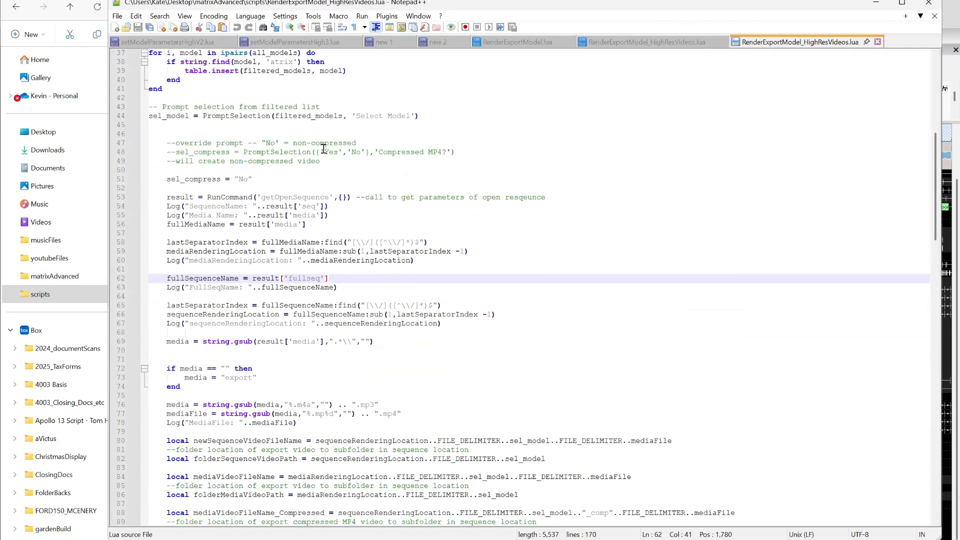
scroll(329, 149, "down", 4)
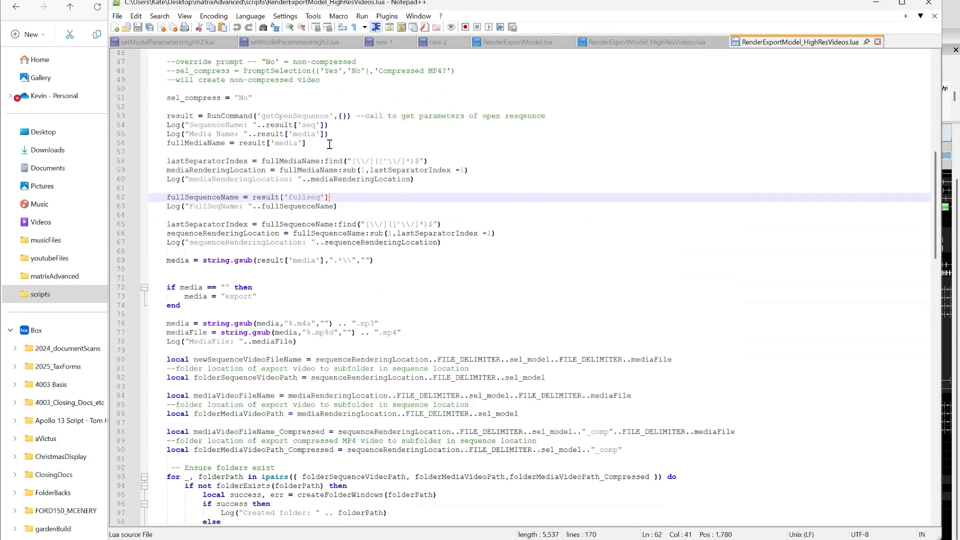
scroll(328, 135, "down", 6)
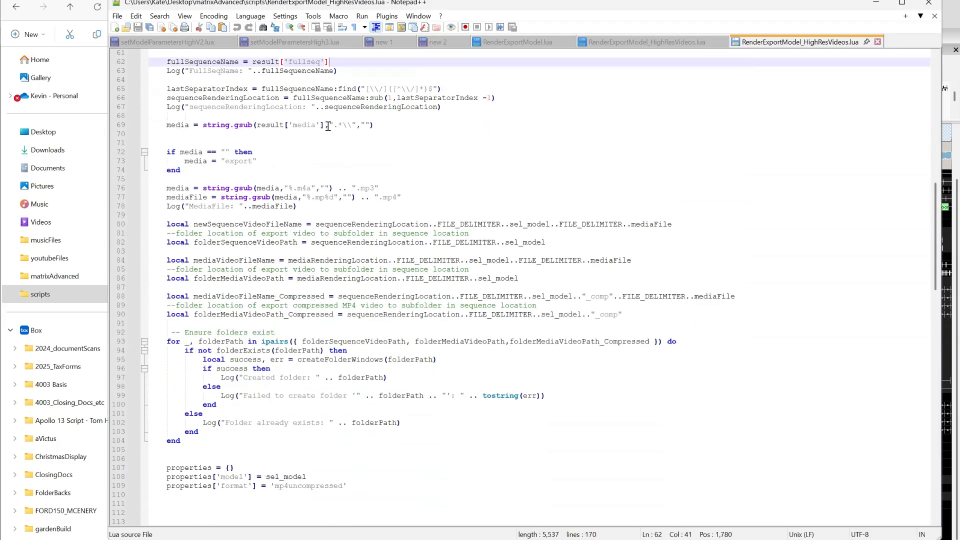
scroll(330, 117, "down", 7)
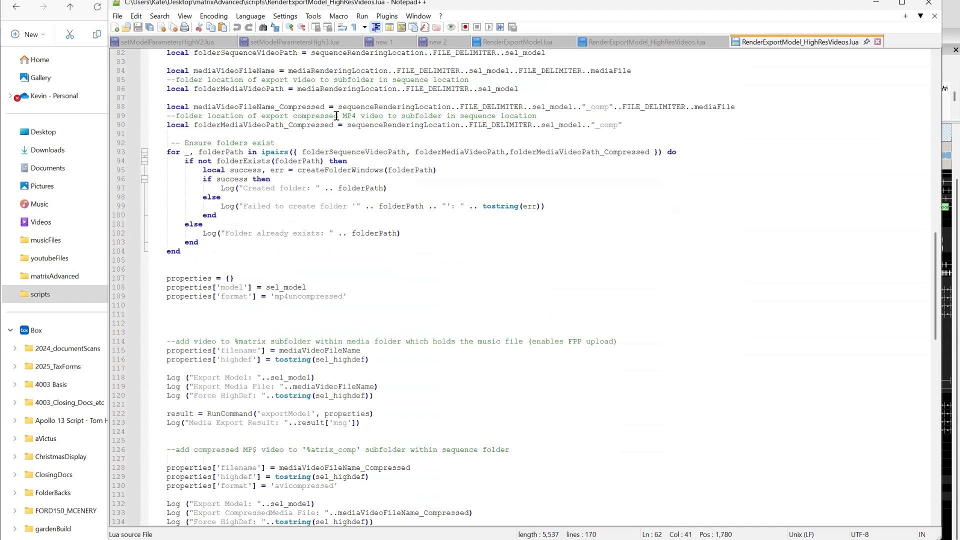
scroll(338, 113, "down", 1)
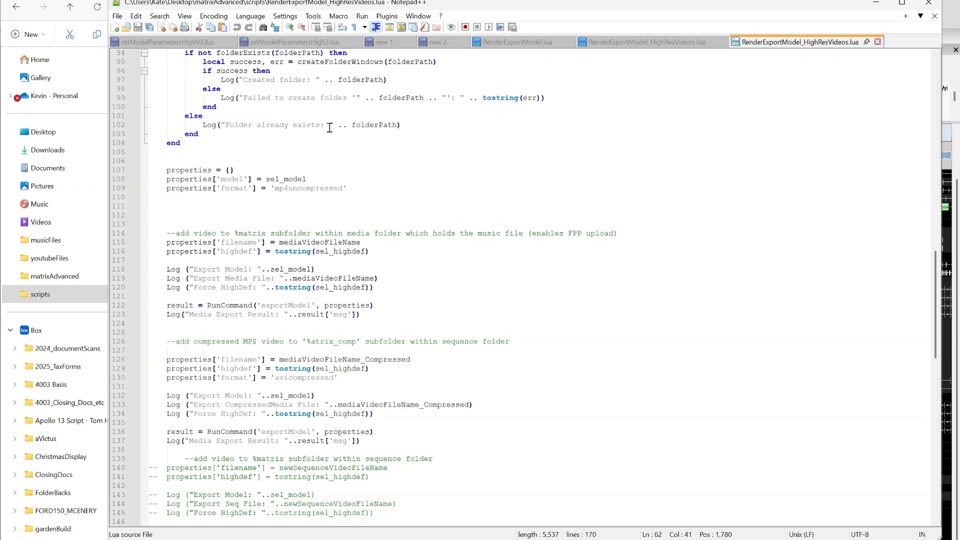
scroll(394, 87, "up", 6)
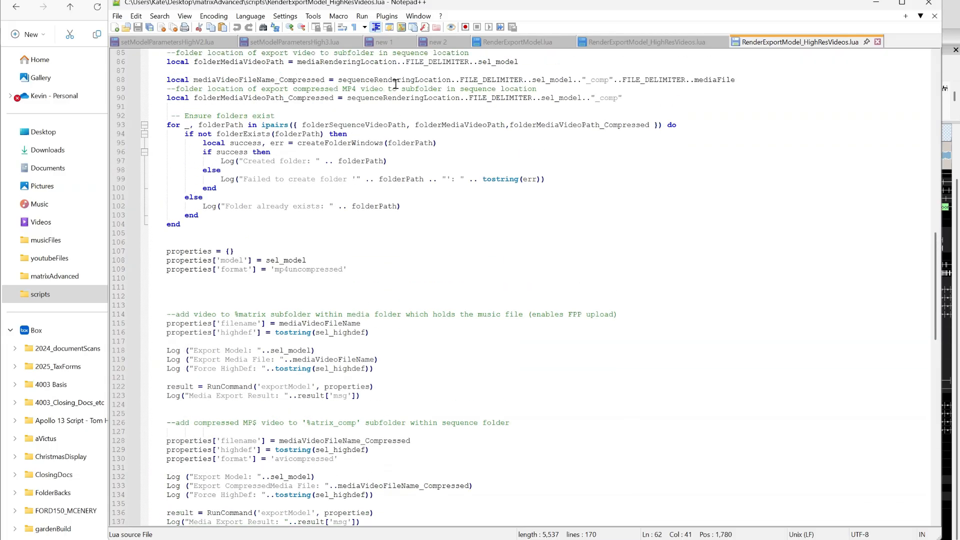
scroll(395, 87, "up", 6)
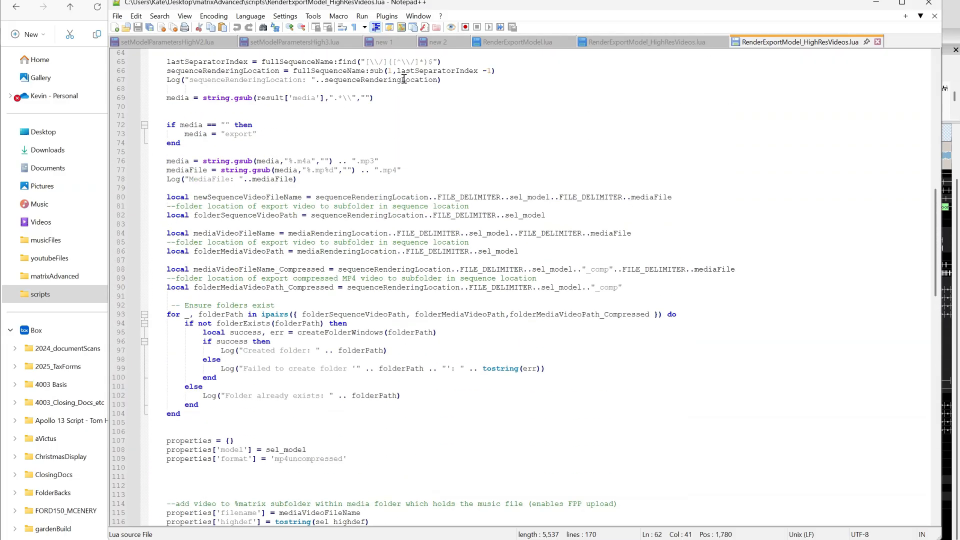
scroll(407, 76, "up", 3)
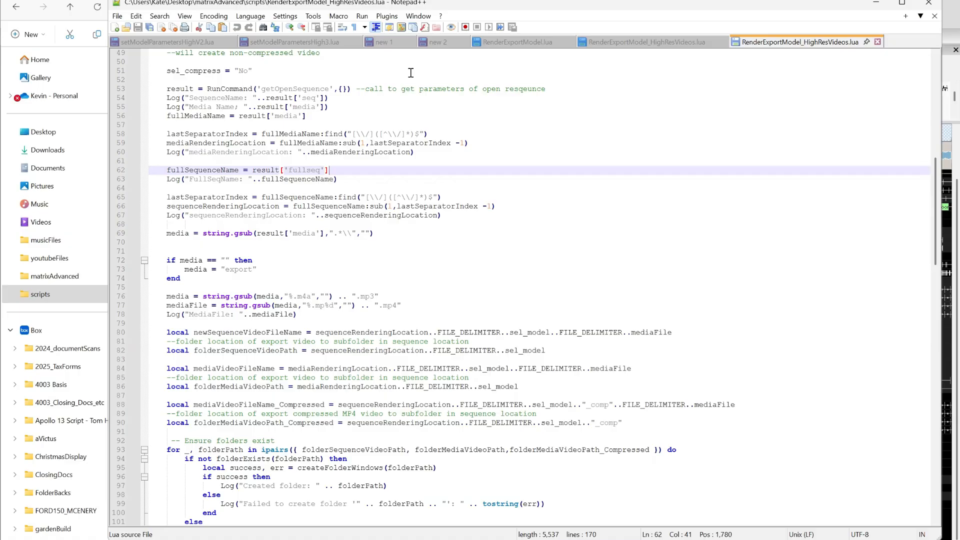
Step: Minimize Notepad++, File Explorer and the Run Scripts window to return to the xLights sequencer
left_click(878, 4)
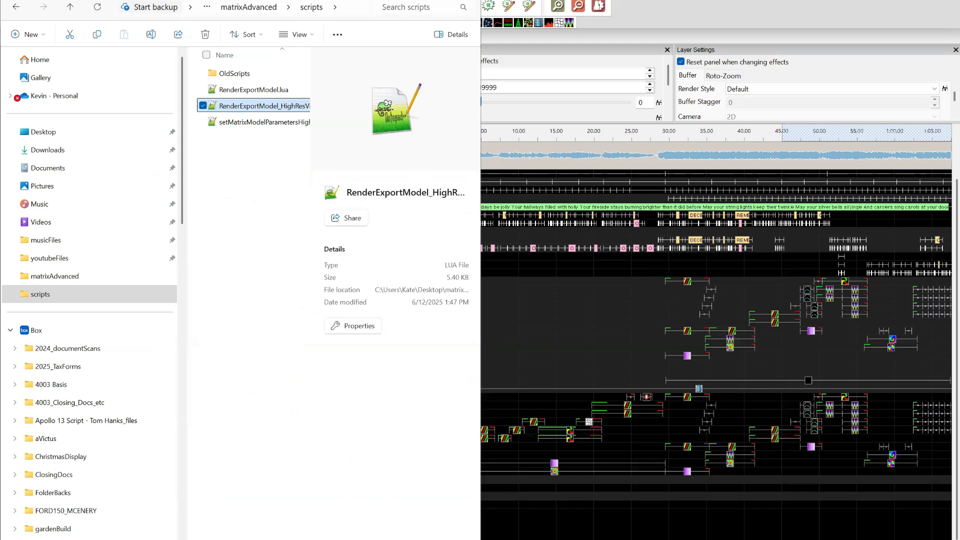
left_click(415, 0)
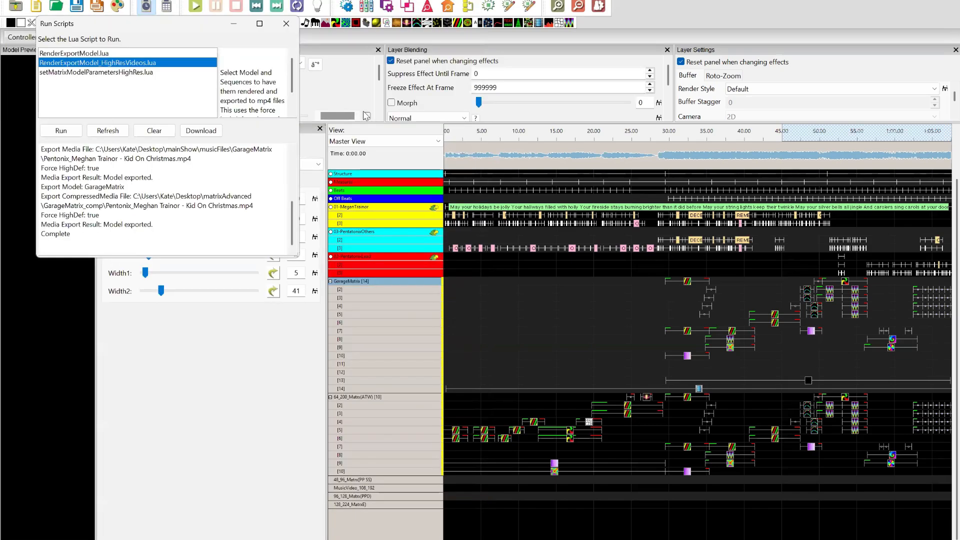
left_click(234, 25)
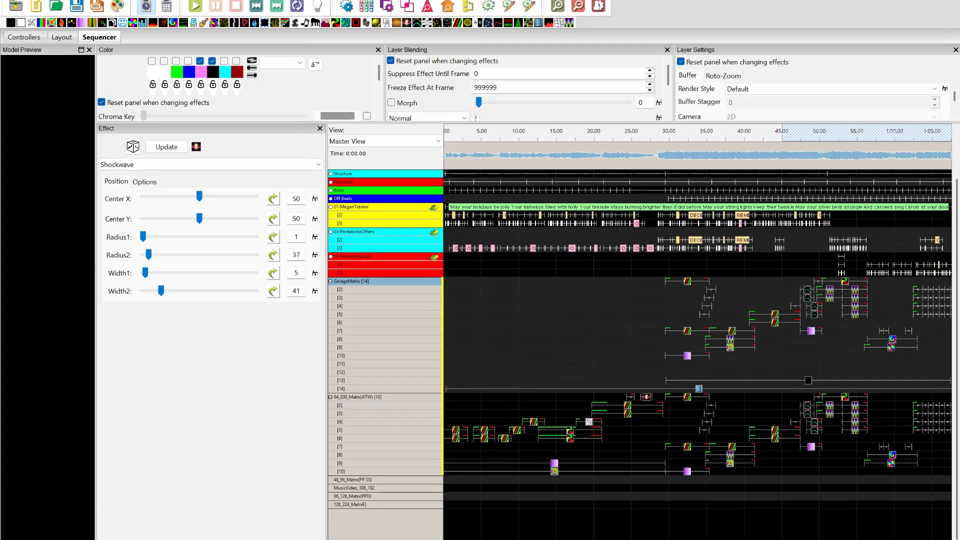
Step: Switch to the second xLights window, which has the mainShow directory and its controllers open
key("alt+f")
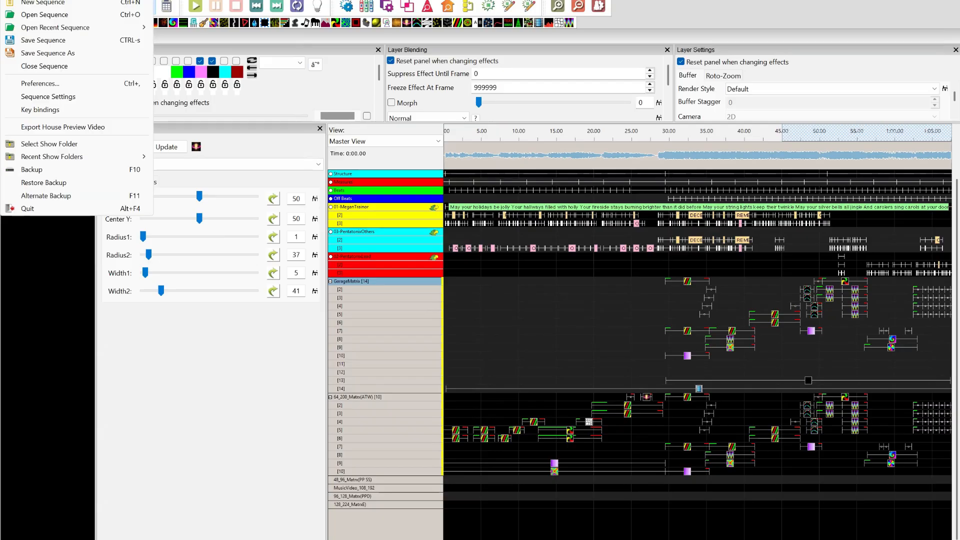
key("Escape")
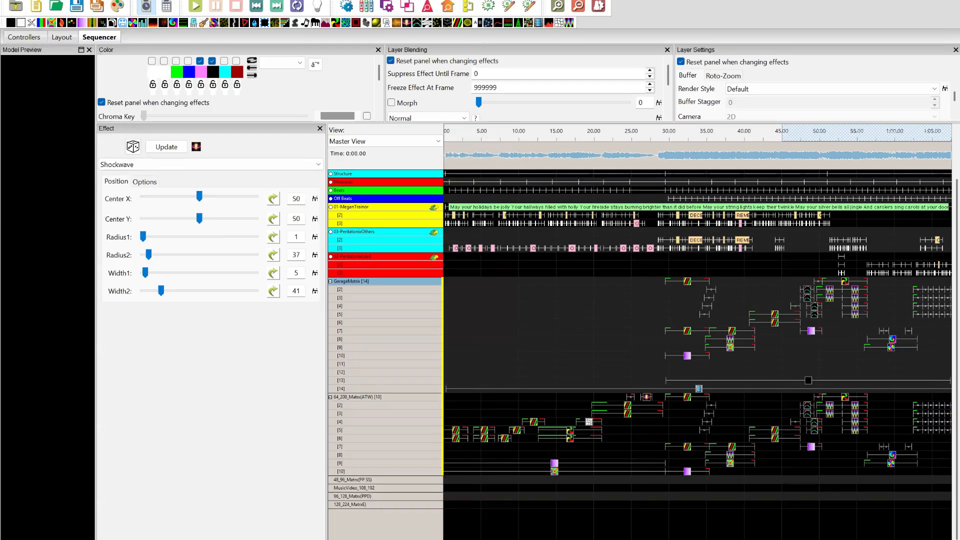
key("alt+Tab")
key("Tab")
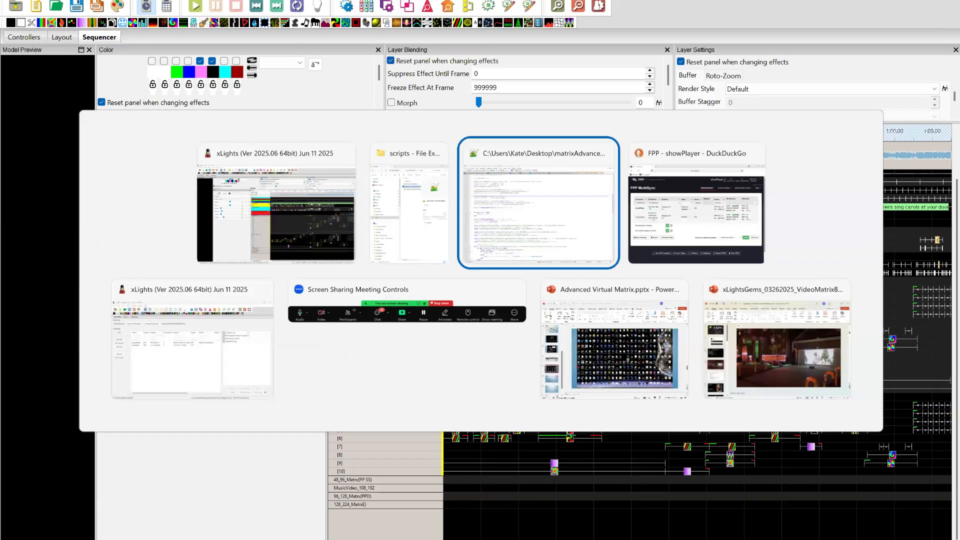
key("Tab")
key("Tab")
key("Tab")
key("Tab")
key("Tab")
key("Tab")
key("Tab")
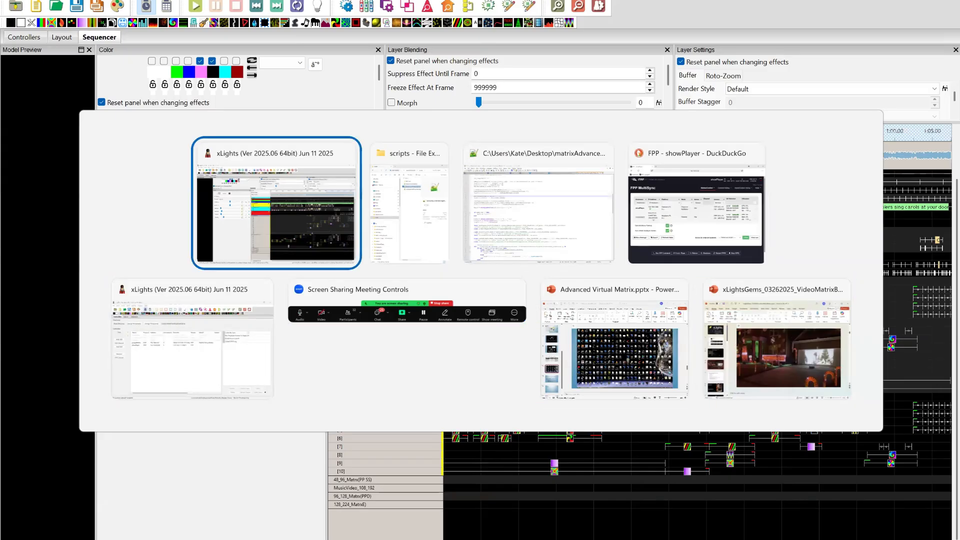
key("Tab")
key("Tab")
key("Tab")
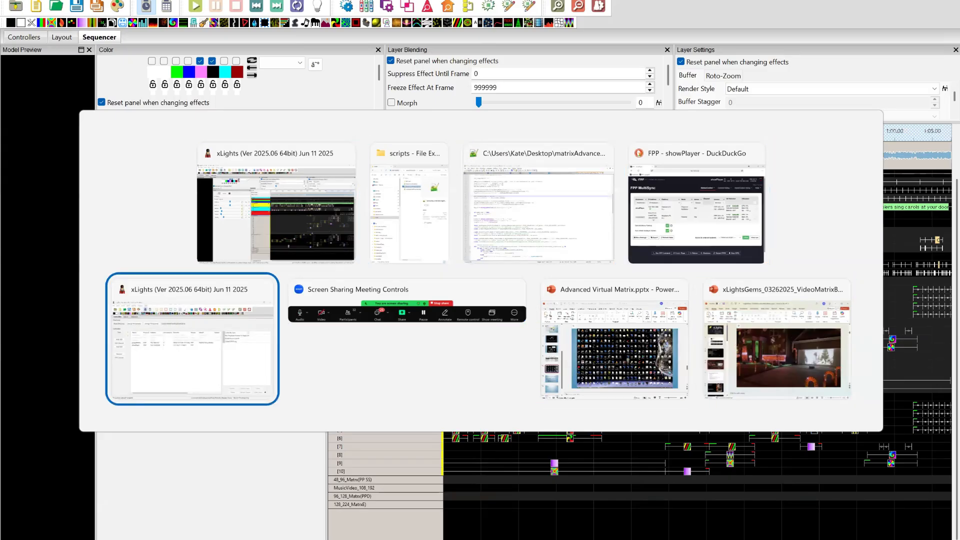
key("alt+Tab")
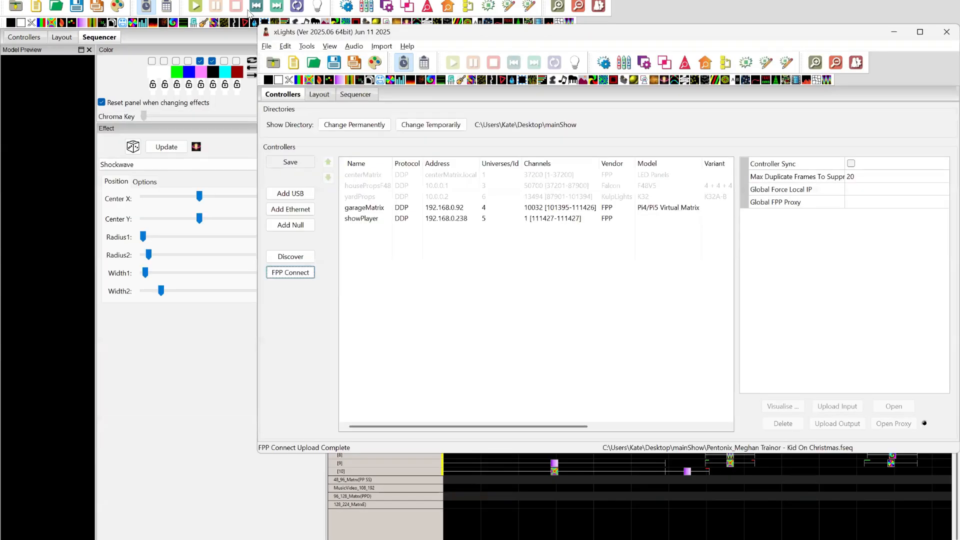
Step: Create a 20fps (50ms) musical sequence in the mainShow window from musicFiles' Crowder - The Elf Song.mp3 with the All Models view
left_click(270, 46)
key("Escape")
key("ctrl+n")
left_click(359, 139)
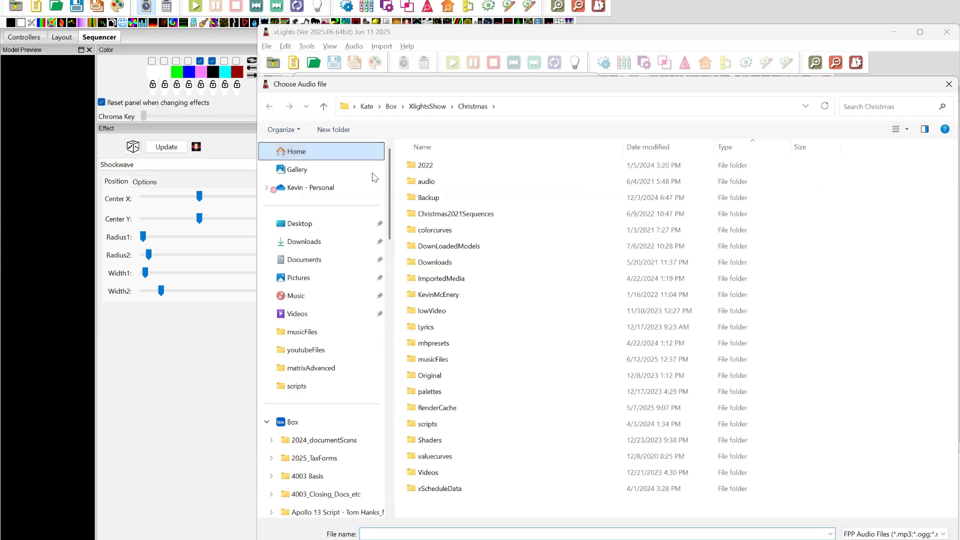
left_click(299, 334)
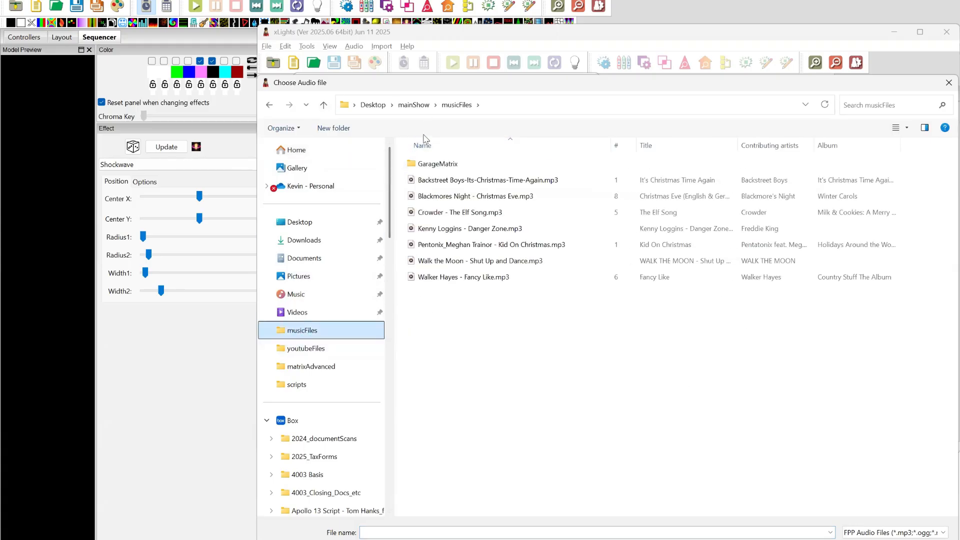
left_click(423, 213)
double_click(423, 213)
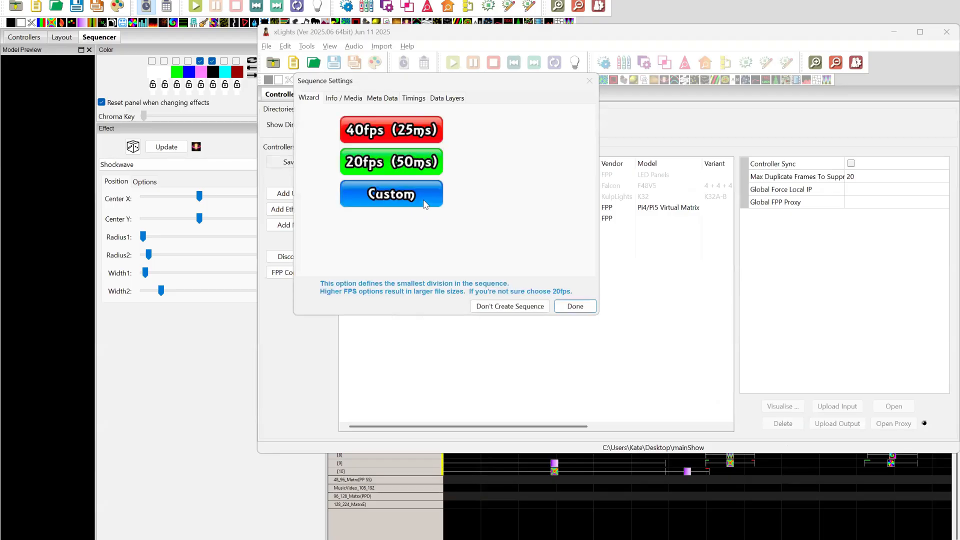
left_click(374, 161)
left_click(374, 160)
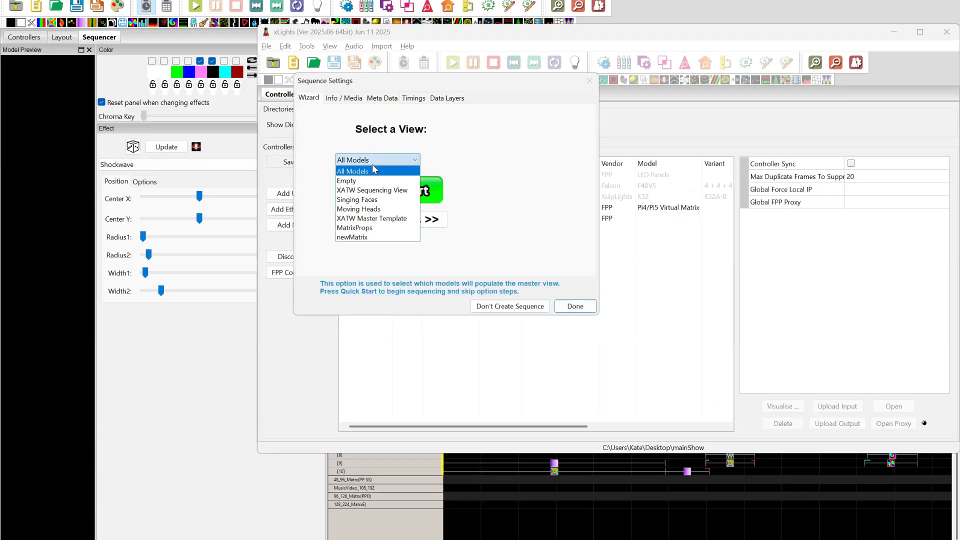
left_click(363, 137)
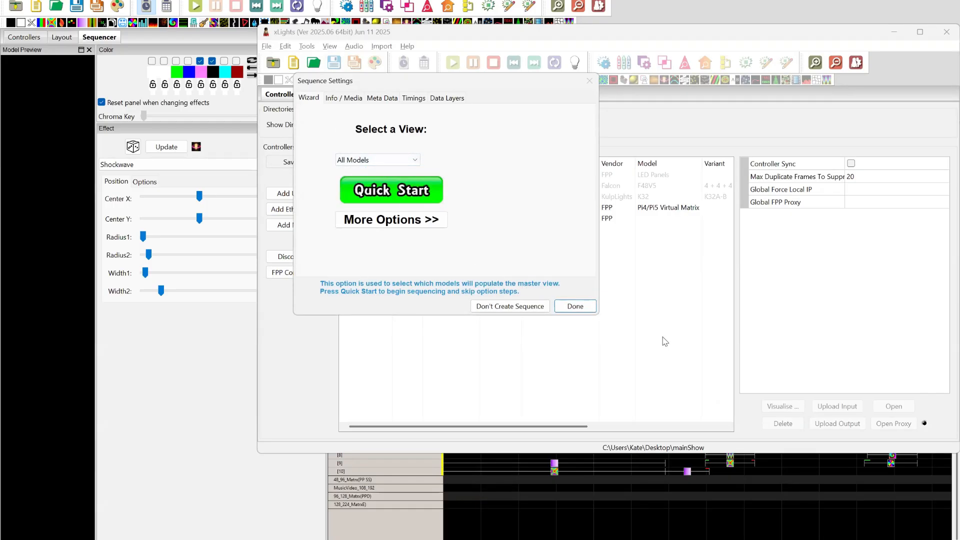
left_click(575, 306)
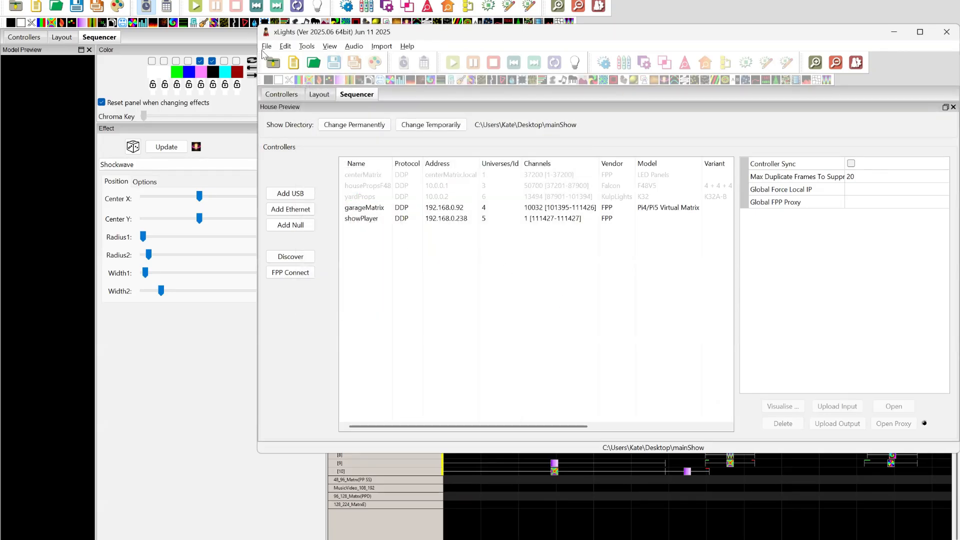
left_click(356, 94)
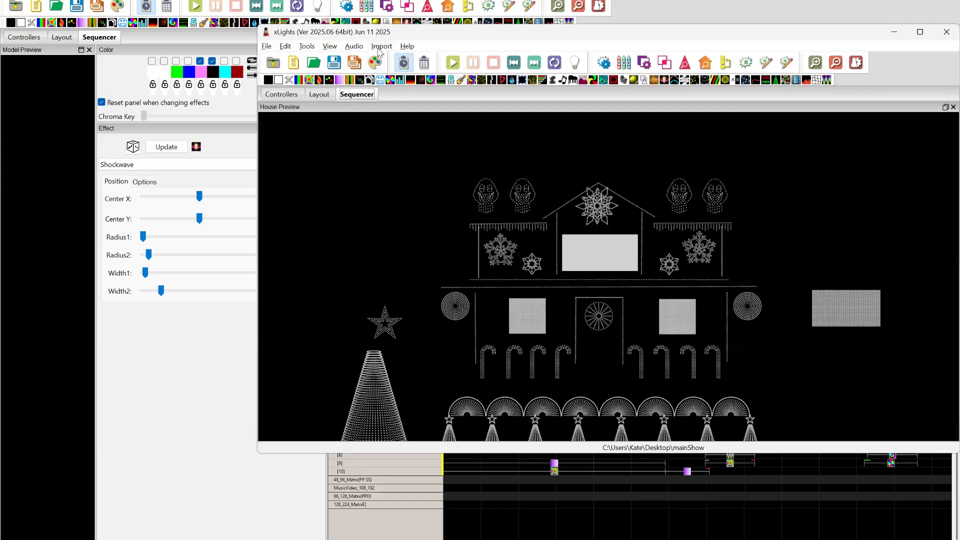
left_click(380, 47)
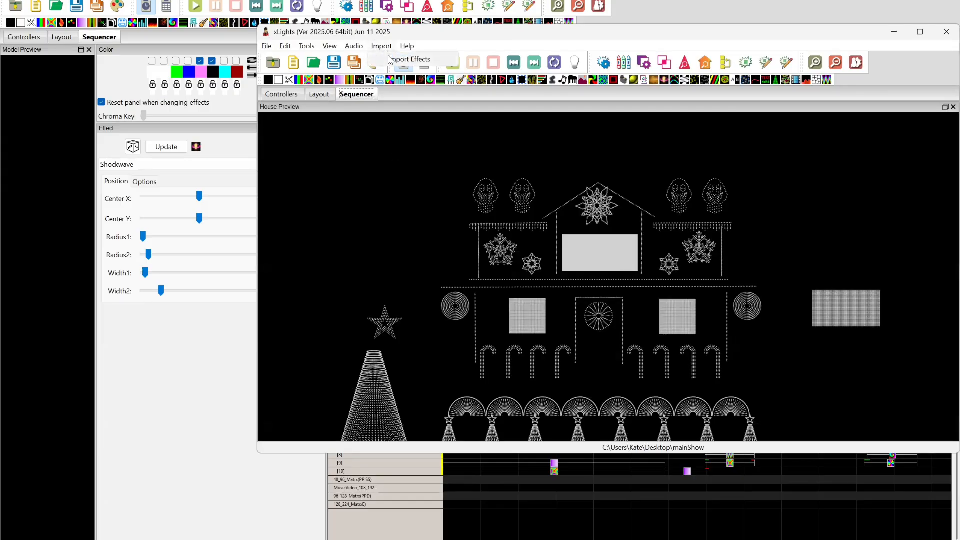
left_click(390, 59)
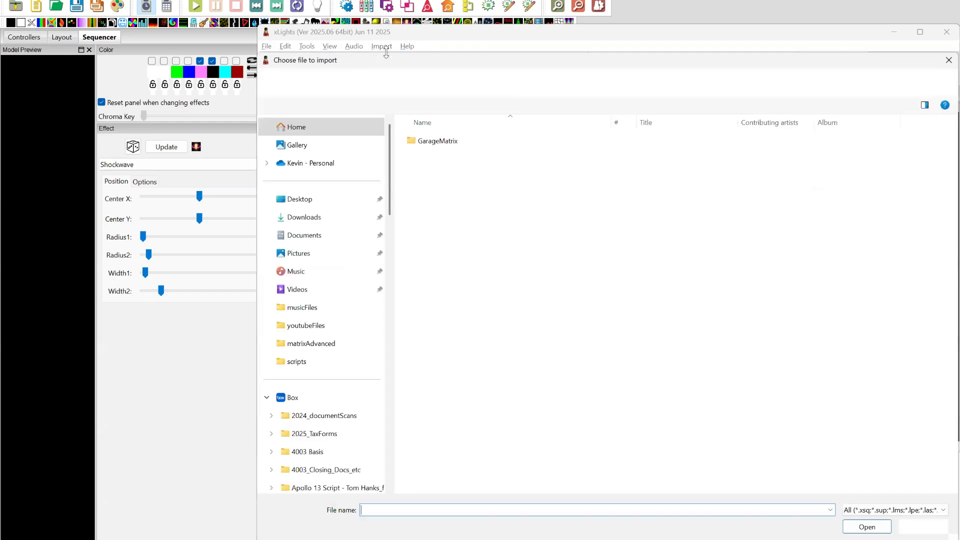
left_click(948, 62)
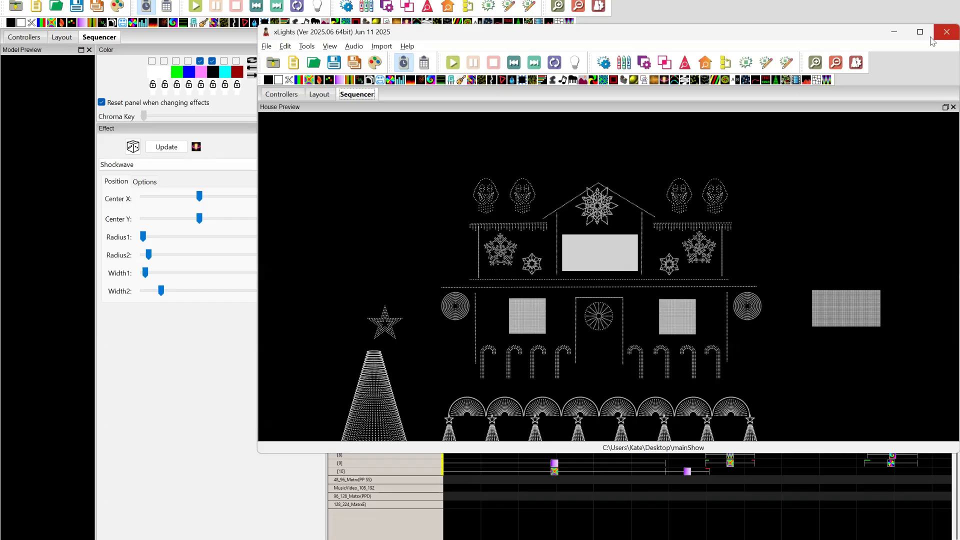
Step: Return to the other xLights window, which has the Kid On Christmas sequence and its GarageMatrix effects open
left_click(366, 462)
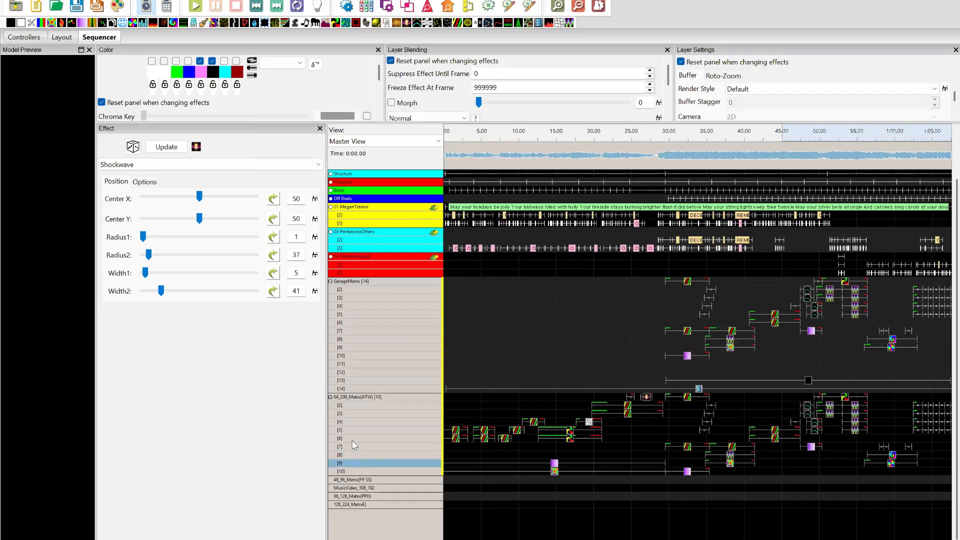
key("alt+Tab")
key("alt+Tab")
key("alt+Tab")
key("alt+Tab")
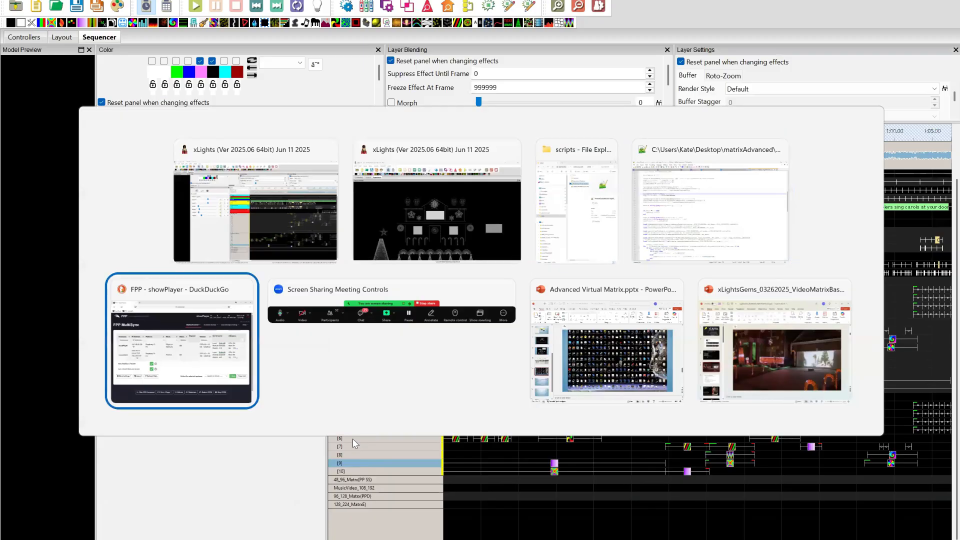
key("alt+Tab")
key("alt+Tab")
key("alt+Tab")
key("alt+Tab")
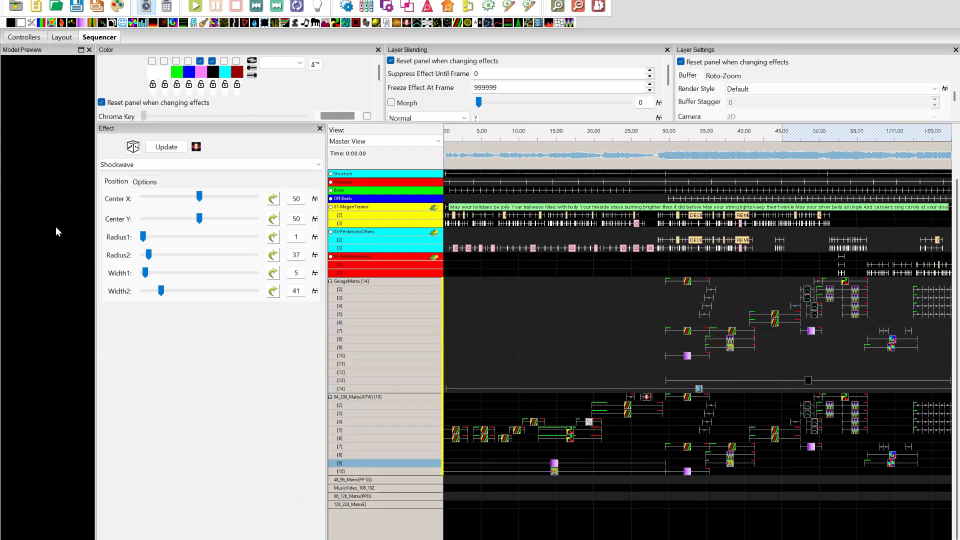
Step: Start a new sequence and save the open one's changes as Pentonix_Meghan Trainor - Kid On Christmas.xsq in matrixAdvanced
left_click(18, 5)
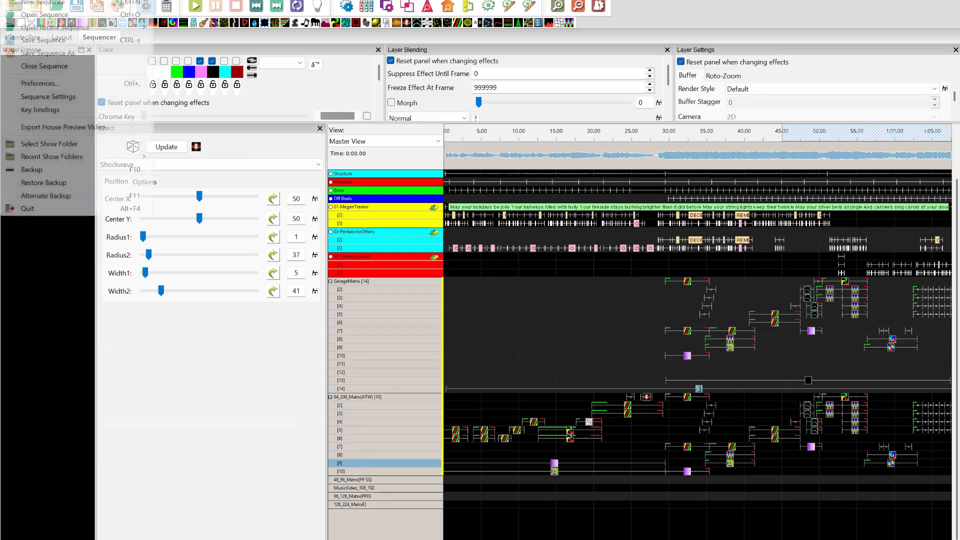
left_click(20, 4)
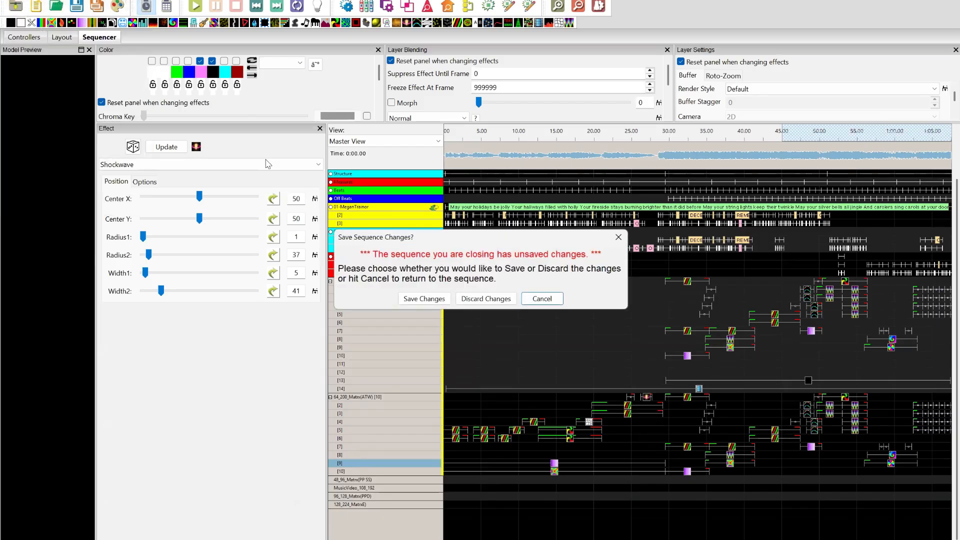
left_click(427, 298)
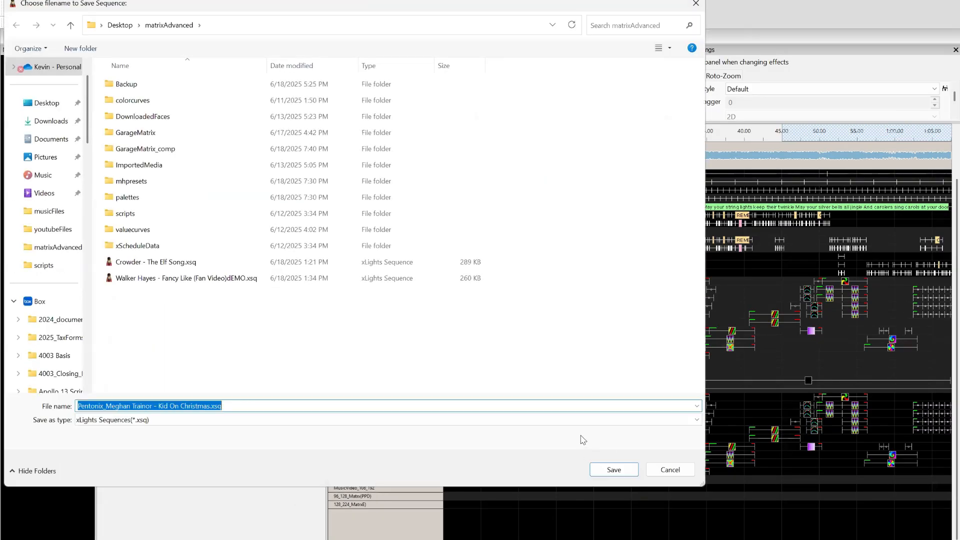
key("Return")
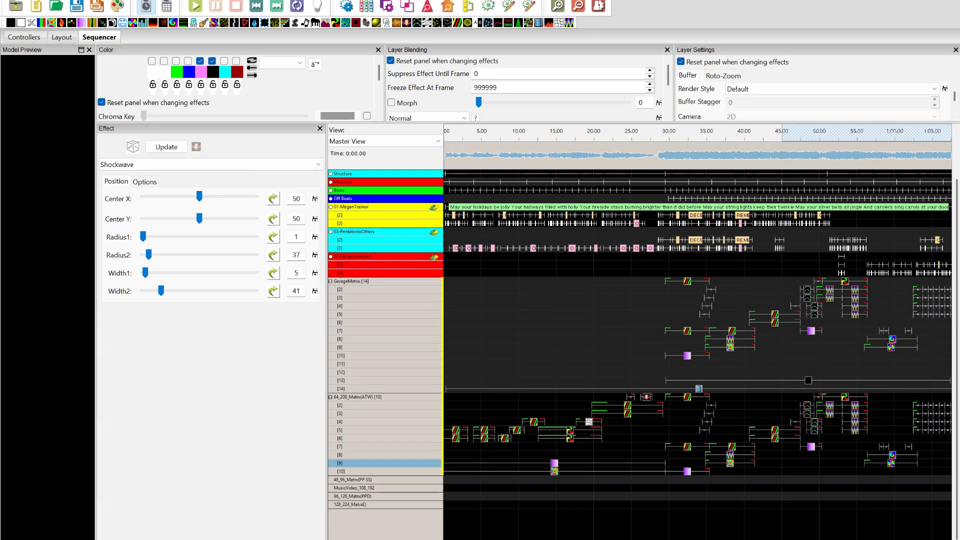
Step: Create a musical sequence from Crowder - The Elf Song.mp3 in musicFiles at 20fps (50ms) with the All Models view
key("ctrl+n")
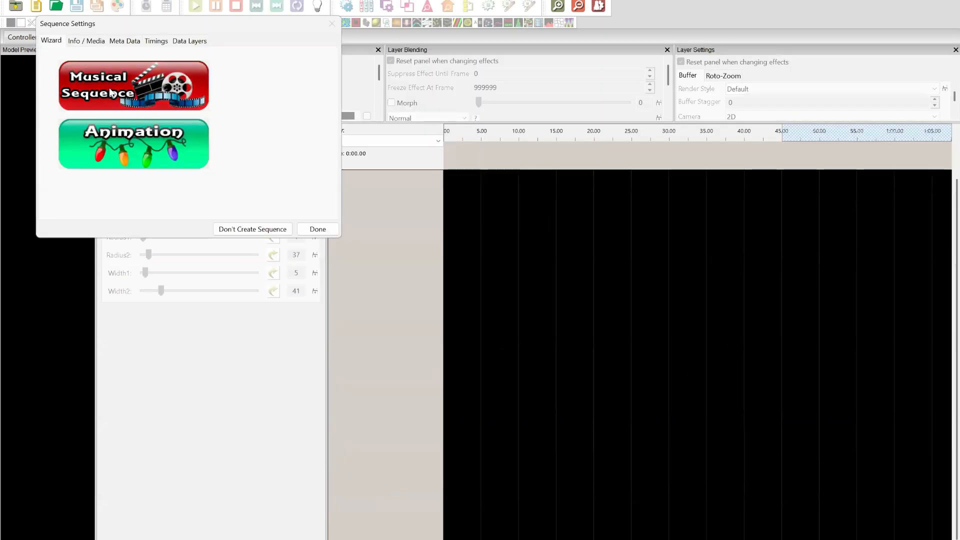
left_click(117, 108)
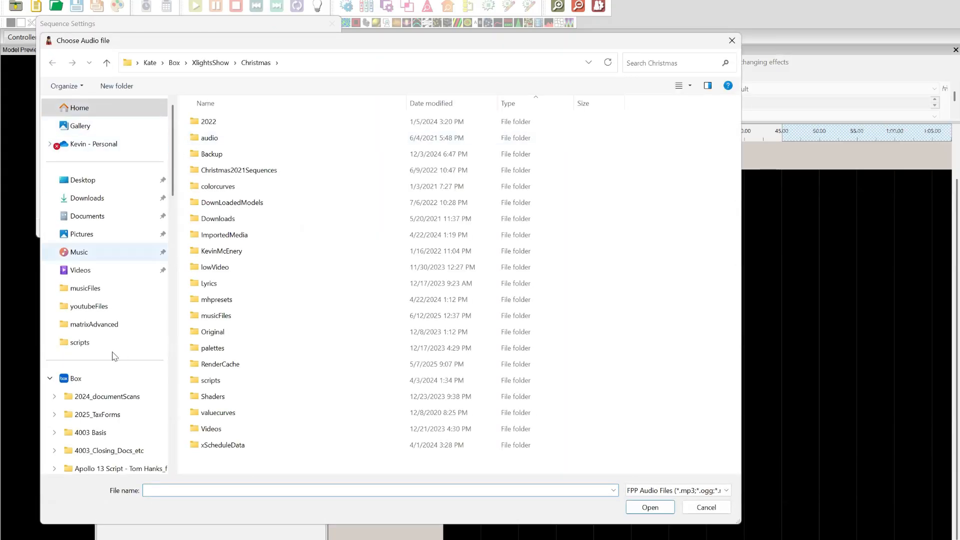
left_click(82, 293)
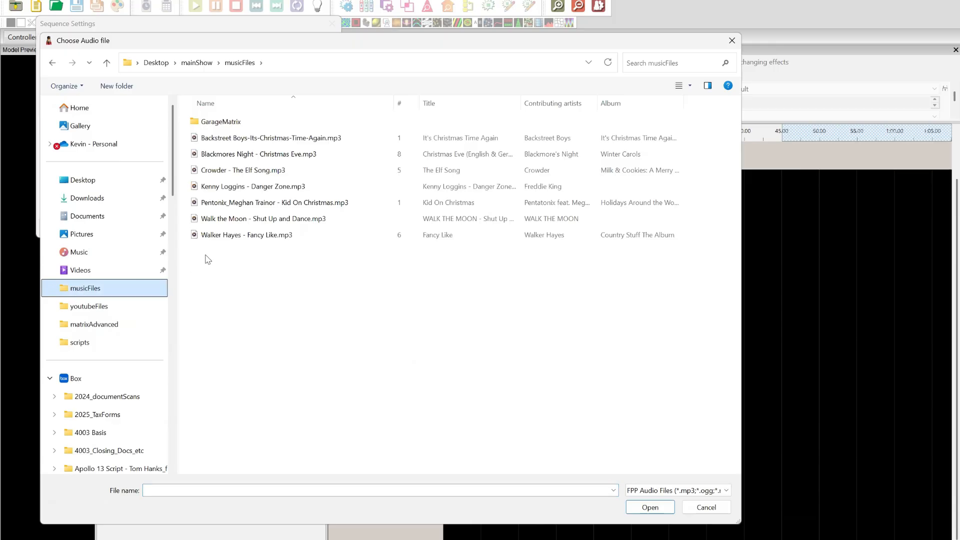
double_click(220, 172)
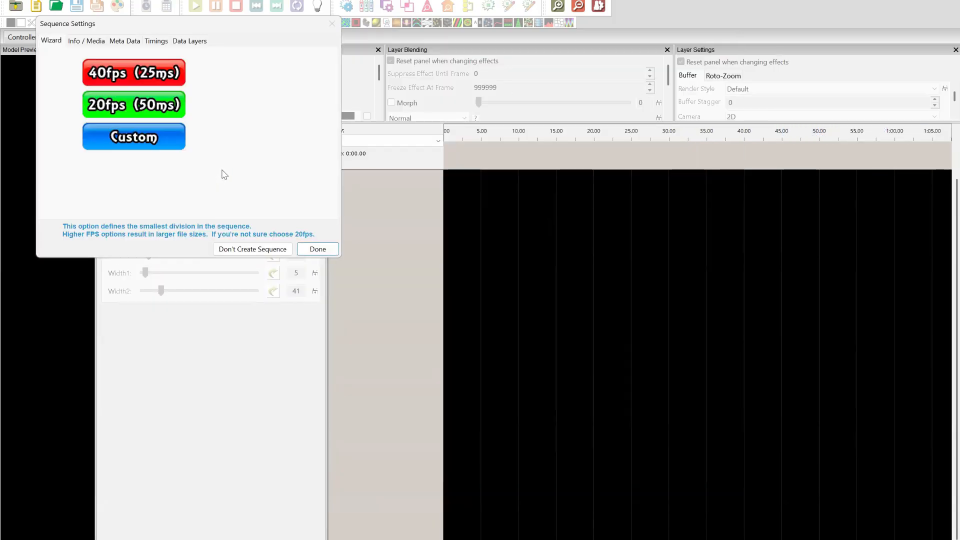
left_click(163, 105)
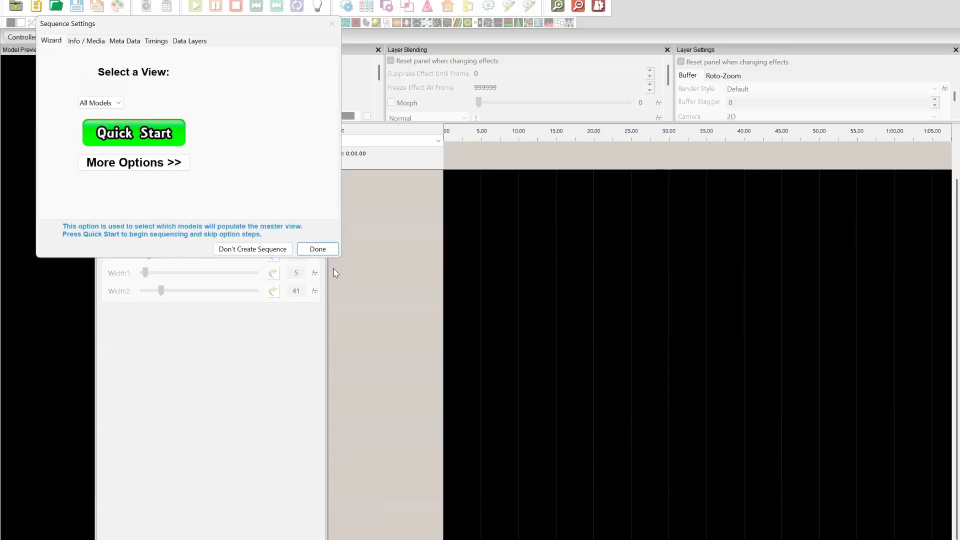
left_click(318, 249)
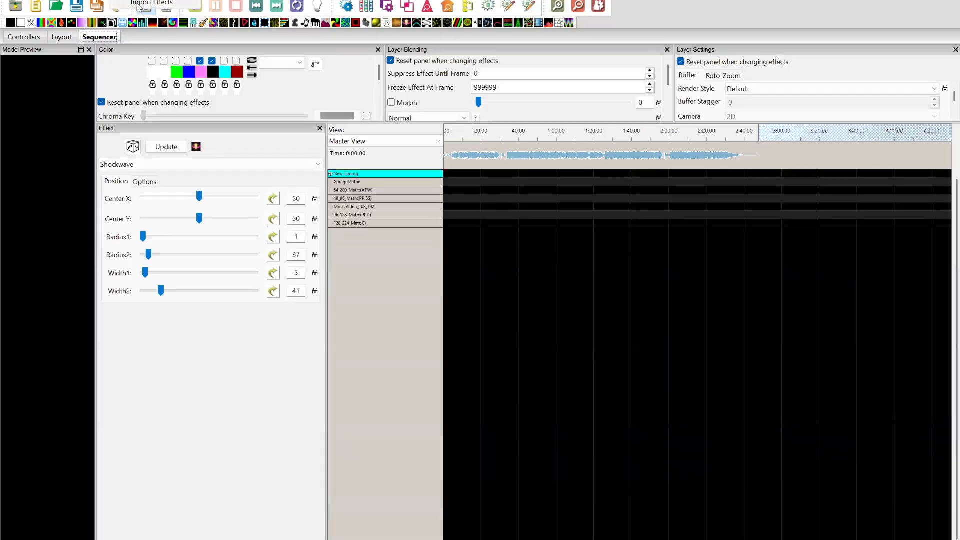
Step: Import effects from PPS_The Elf Song.zip in mainShow's SequencesDownloaded_ZIP folder, accepting the frame rate notice
left_click(139, 6)
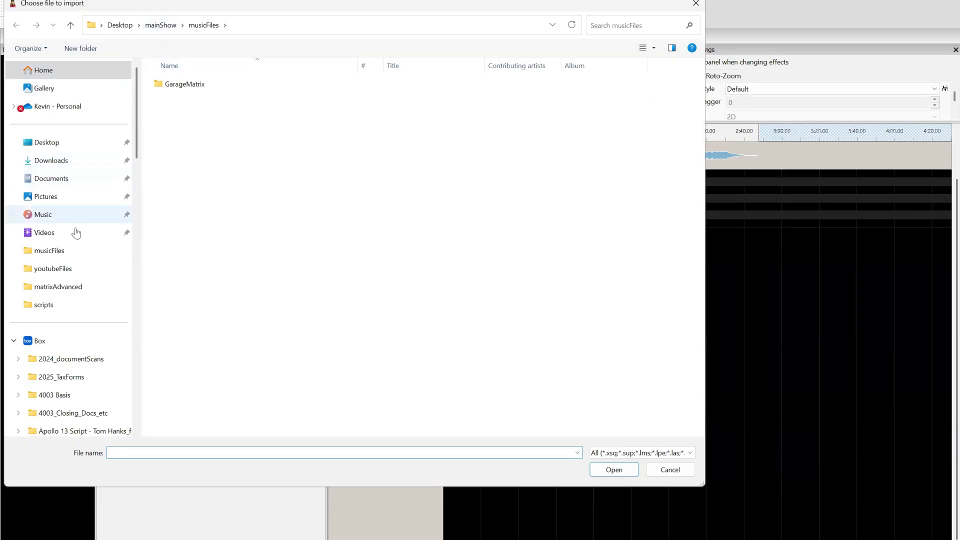
left_click(50, 251)
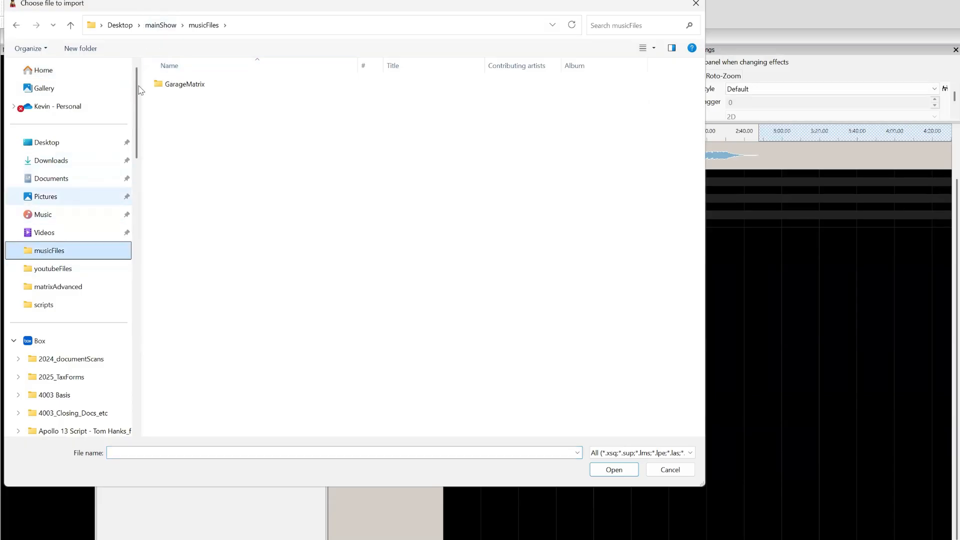
left_click(161, 25)
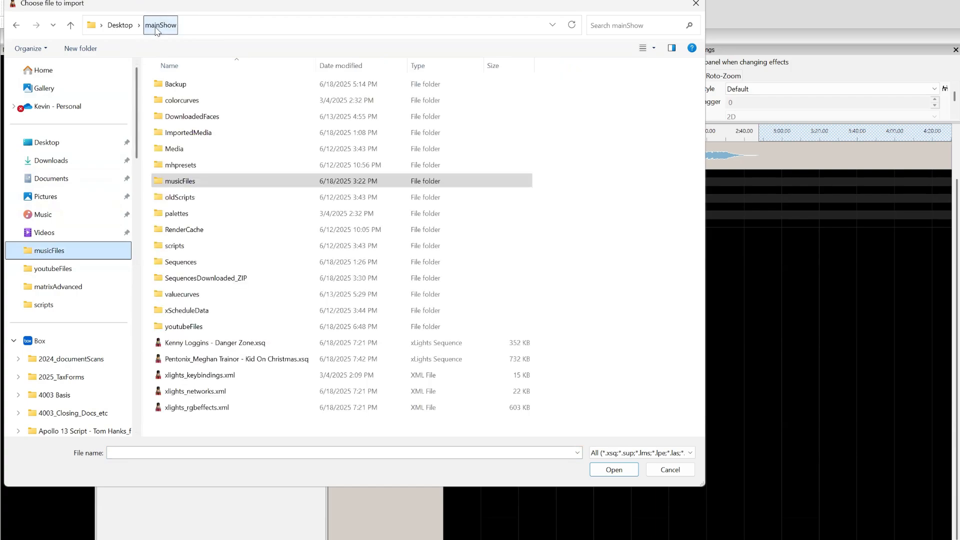
left_click(201, 283)
left_click(201, 283)
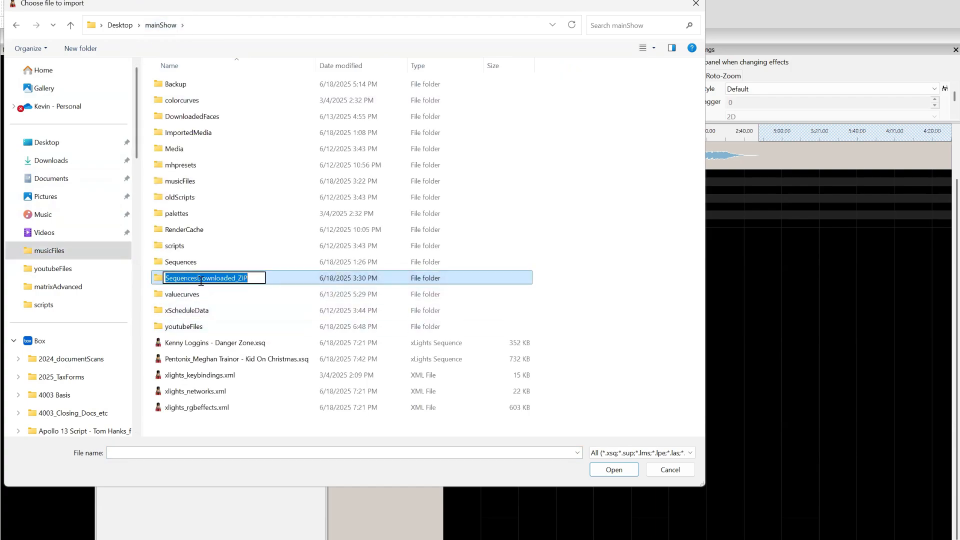
double_click(160, 278)
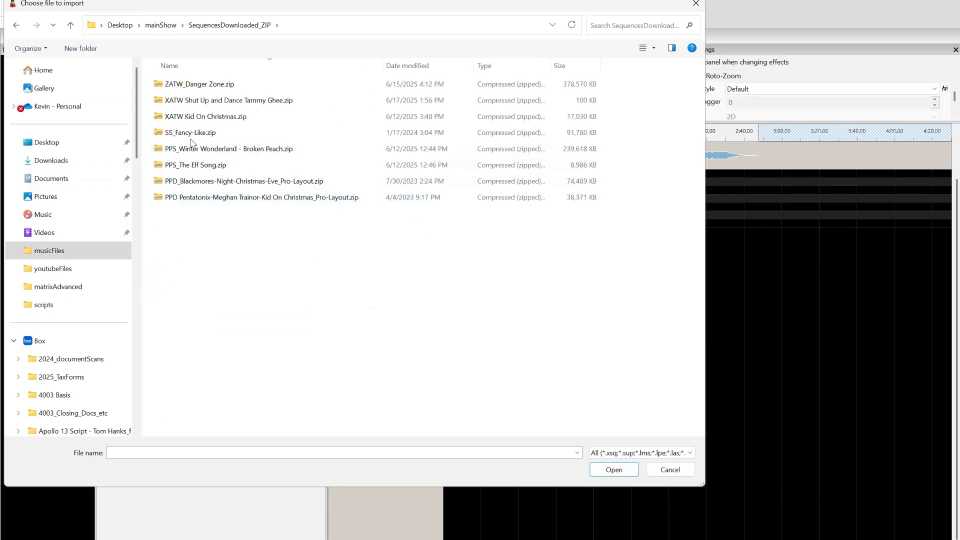
left_click(190, 169)
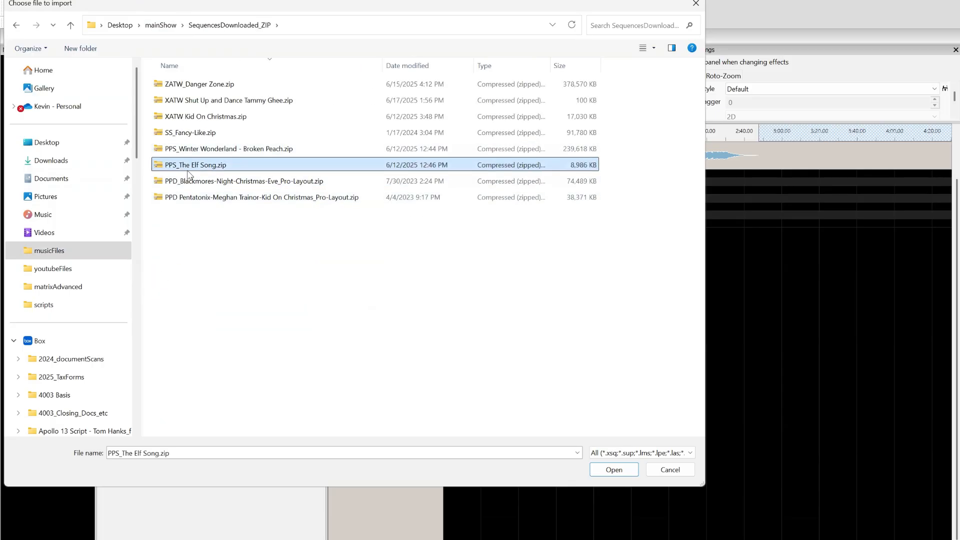
double_click(189, 173)
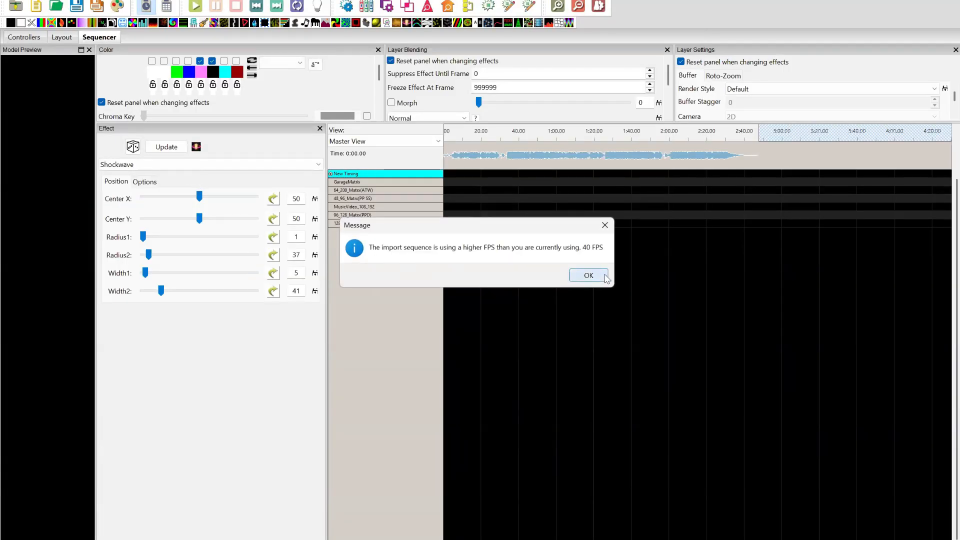
left_click(605, 275)
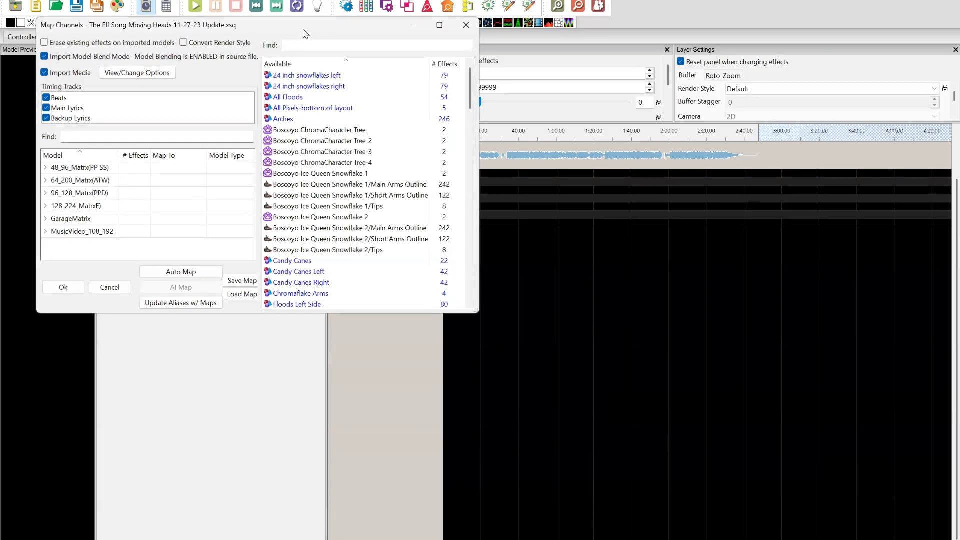
Step: Map the source Matrix to both GarageMatrix and 48_96_Matrx(PP SS), and complete the import without saving the mapping
scroll(741, 303, "down", 5)
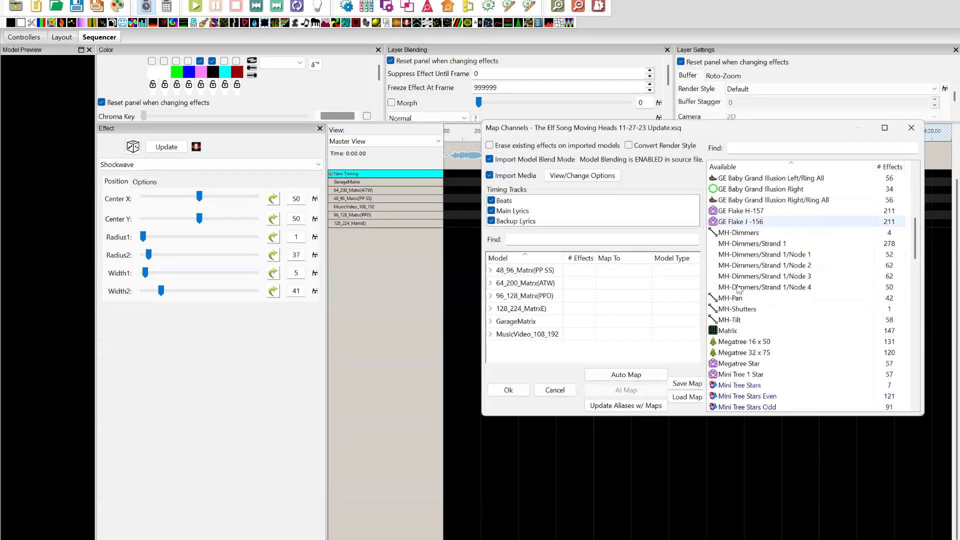
left_click(727, 299)
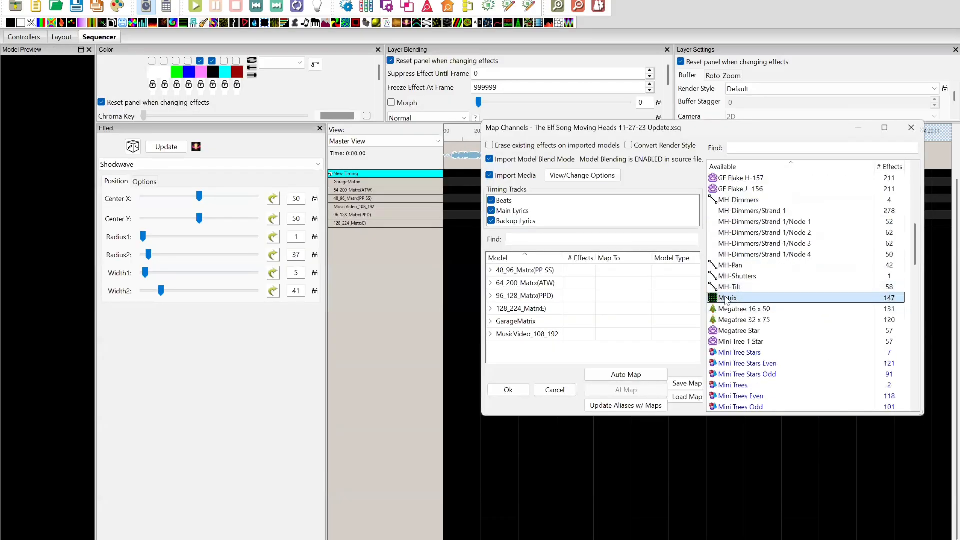
left_click_drag(713, 299, 566, 322)
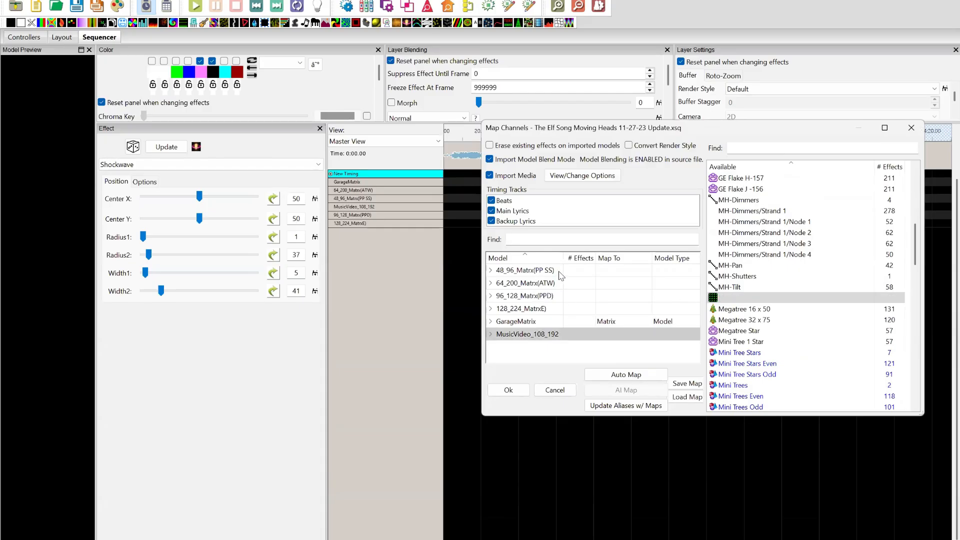
left_click(582, 272)
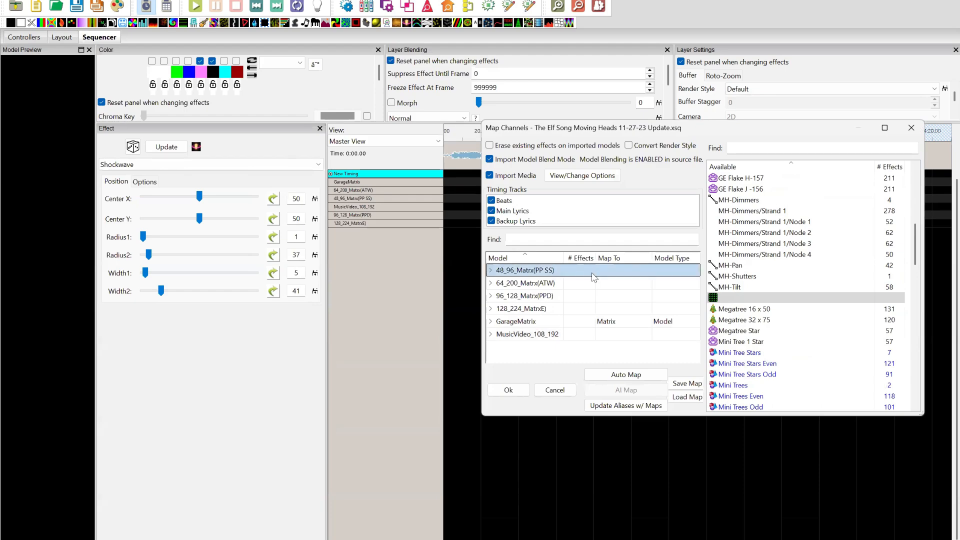
left_click(720, 298)
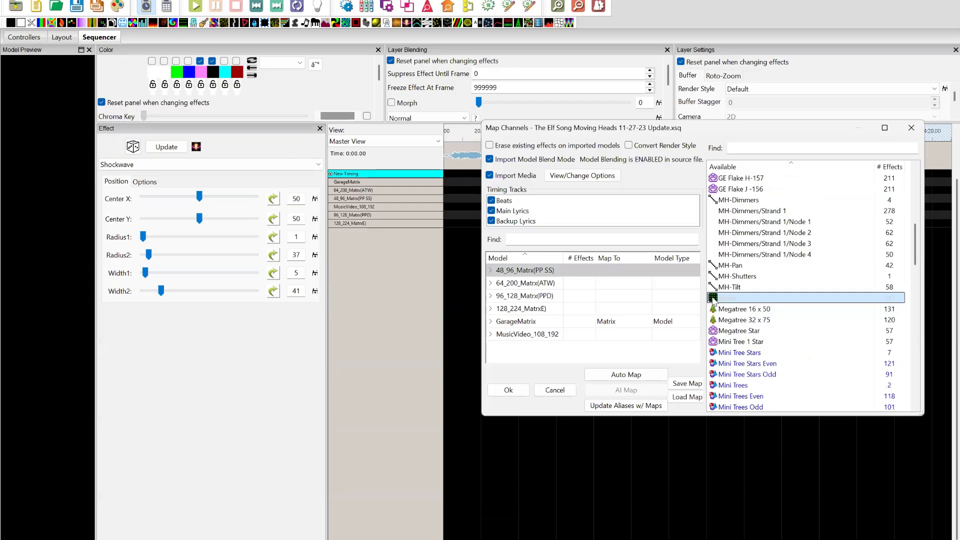
double_click(717, 298)
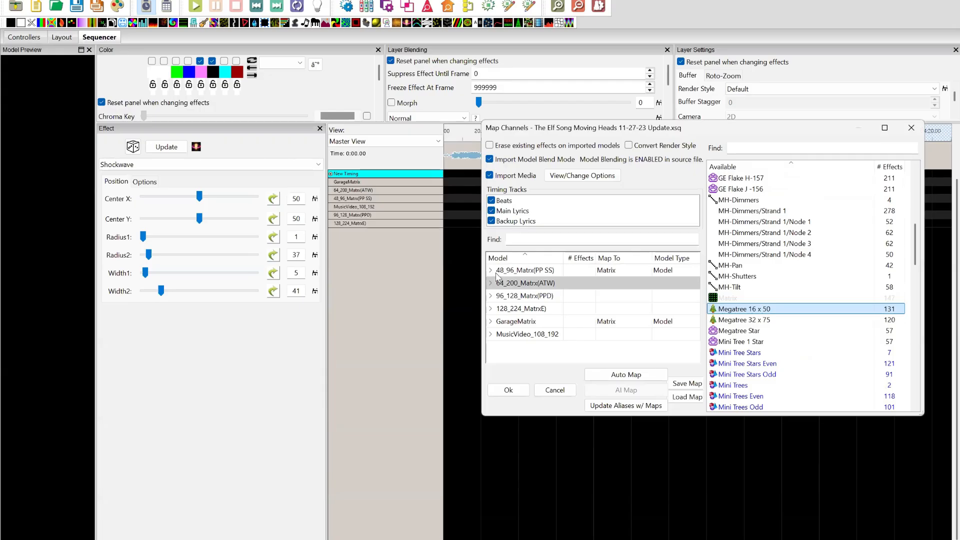
left_click(501, 391)
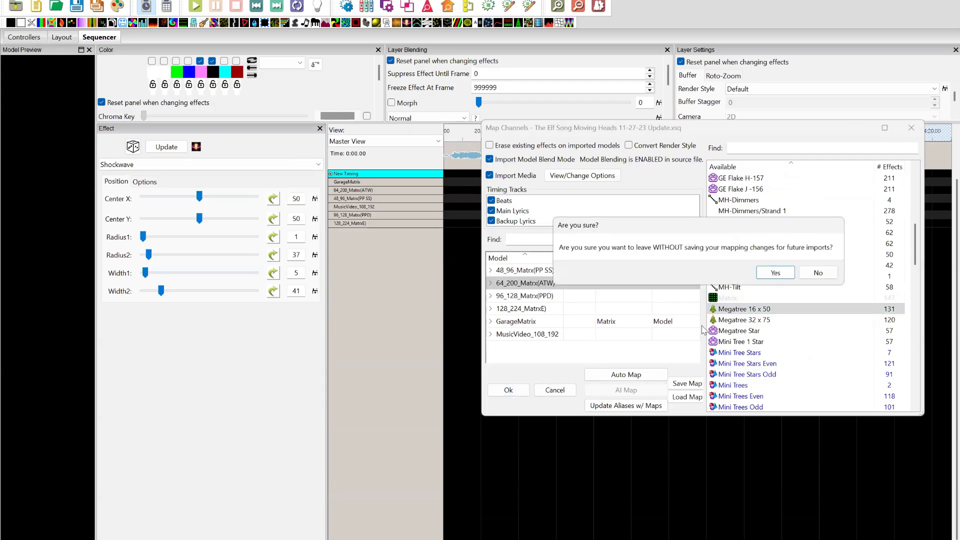
left_click(774, 275)
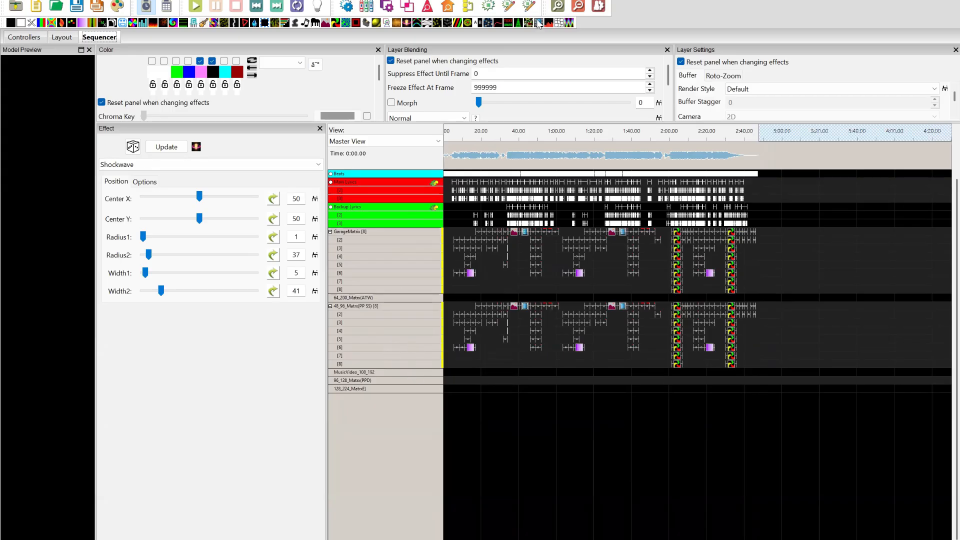
Step: Place a Video effect on the MusicVideo_108_192 model and stretch it across the whole song
left_click_drag(539, 25, 453, 370)
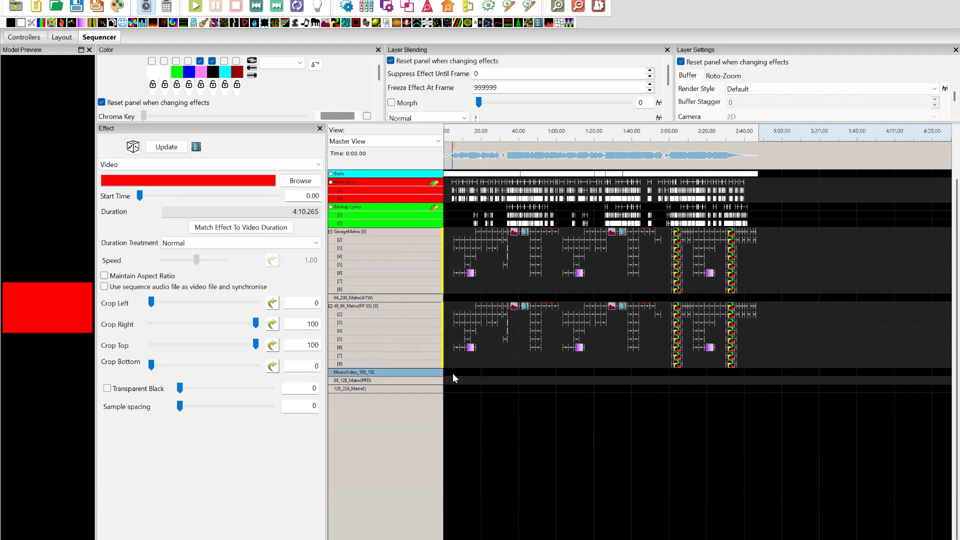
left_click_drag(586, 368, 665, 371)
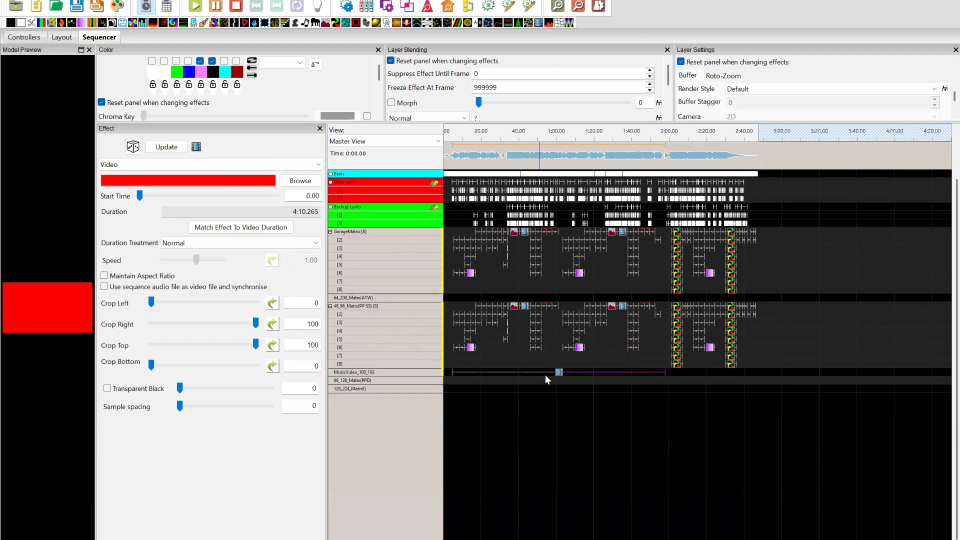
left_click_drag(557, 375, 548, 375)
left_click_drag(654, 372, 766, 350)
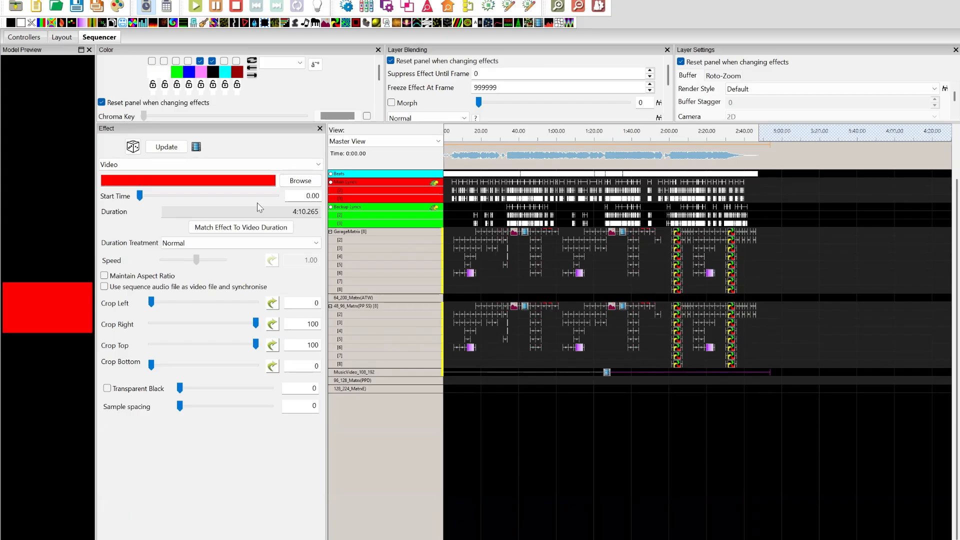
Step: Load Crowder - The Elf Song.mp4 from mainShow's youtubeFiles folder into the Video effect
left_click(310, 183)
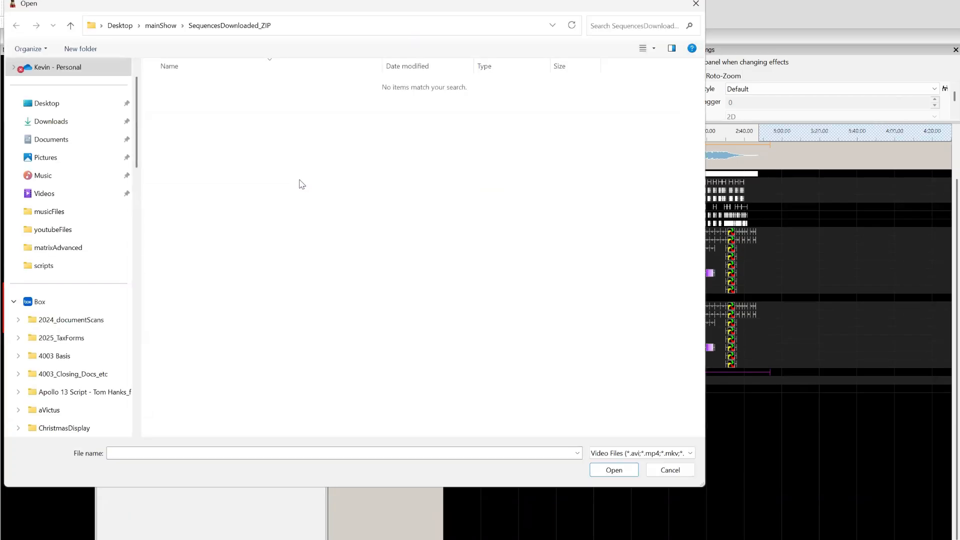
left_click(165, 29)
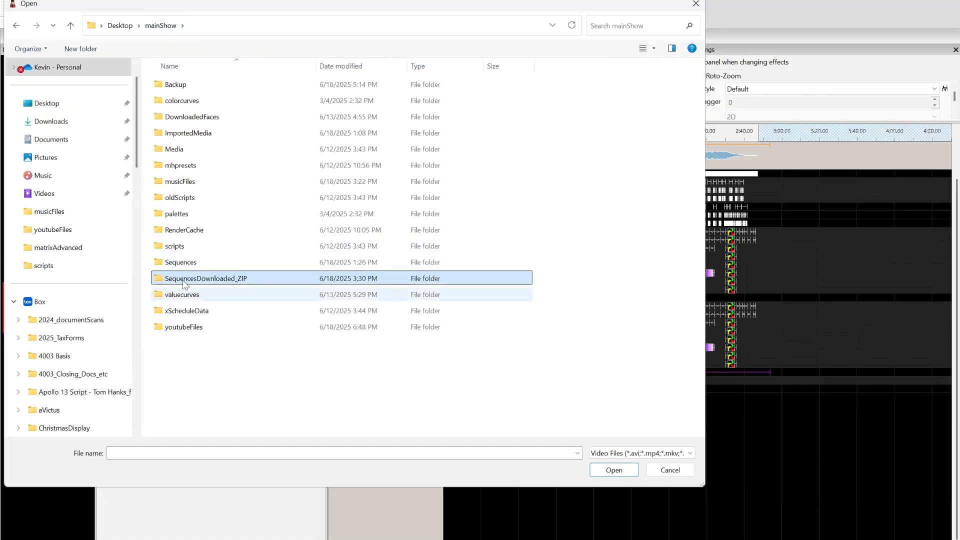
left_click(196, 327)
left_click(197, 327)
double_click(154, 326)
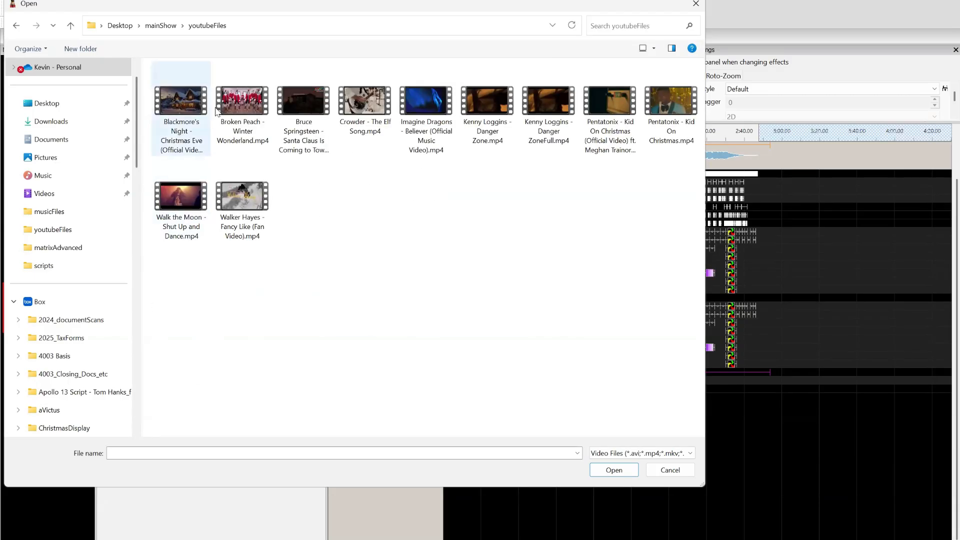
left_click(371, 116)
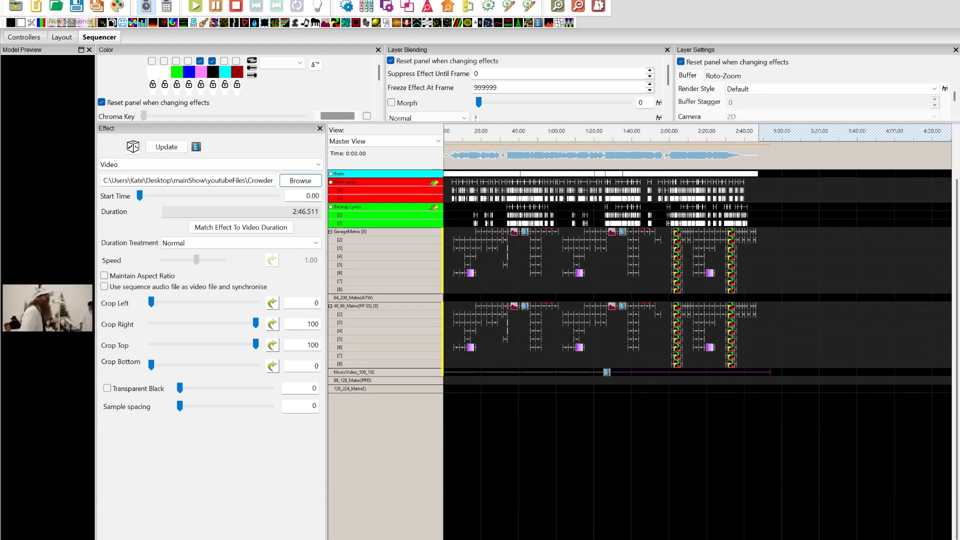
Step: Set the sequence duration to 90 seconds in the sequence settings
left_click(8, 0)
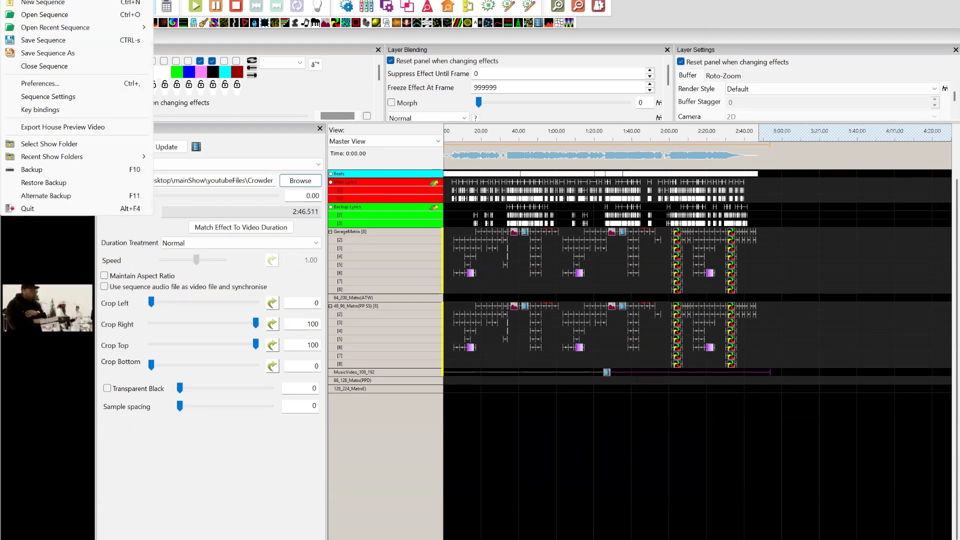
left_click(41, 98)
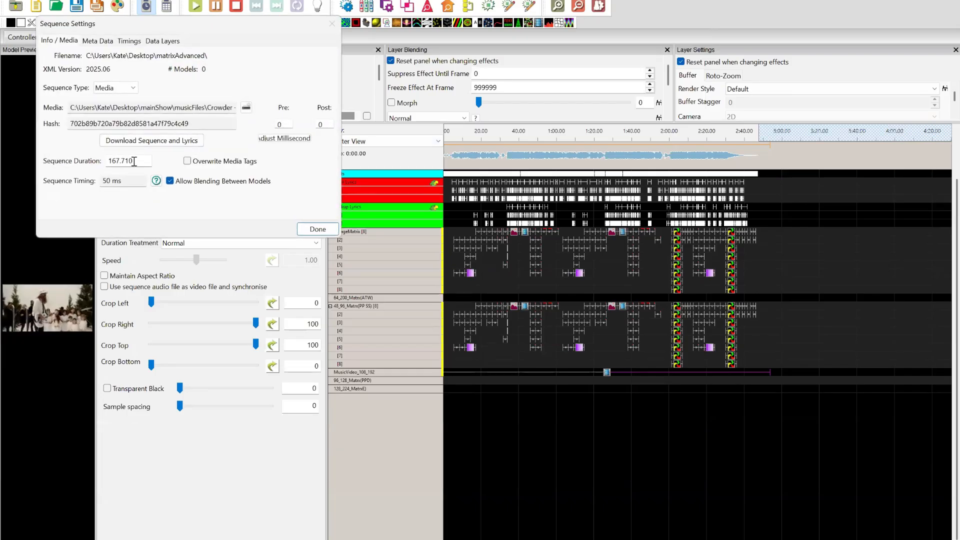
left_click_drag(135, 160, 96, 157)
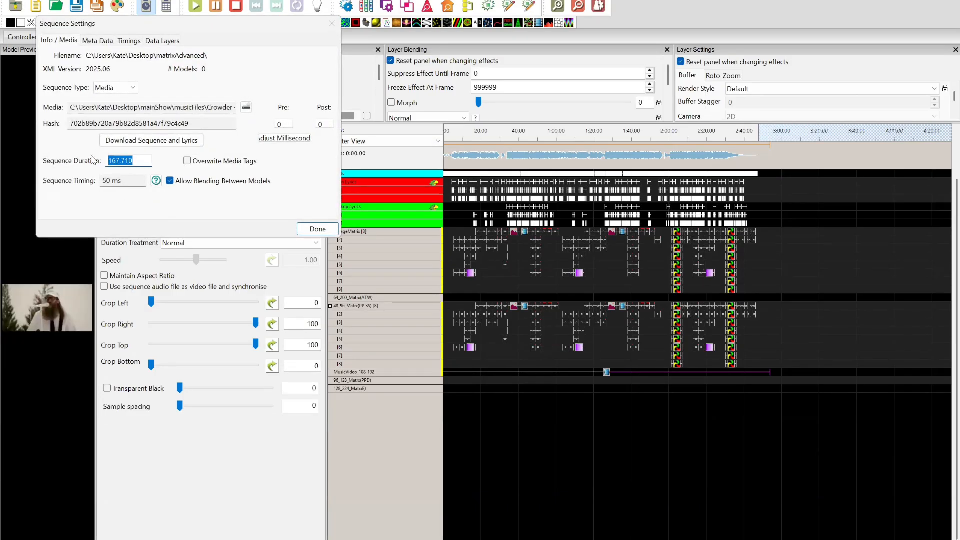
type("90")
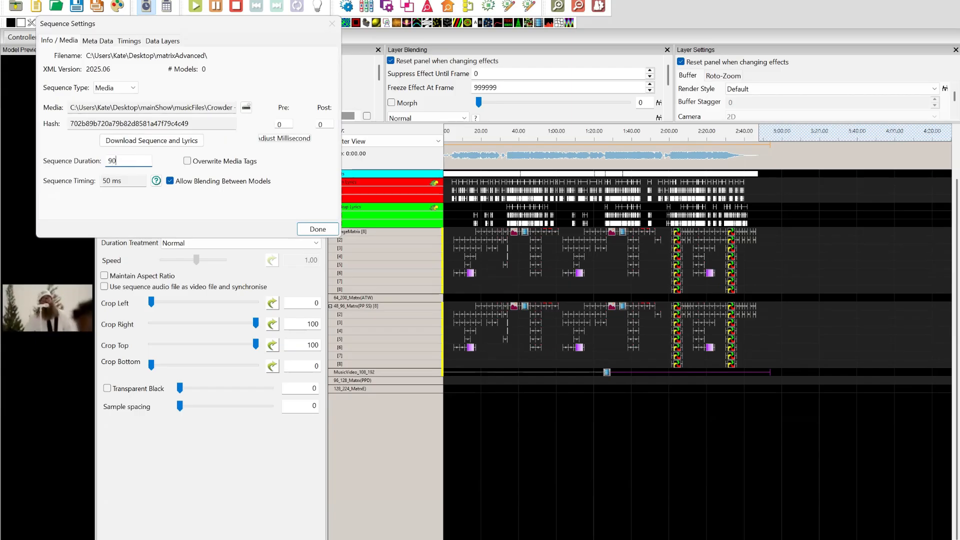
left_click(317, 229)
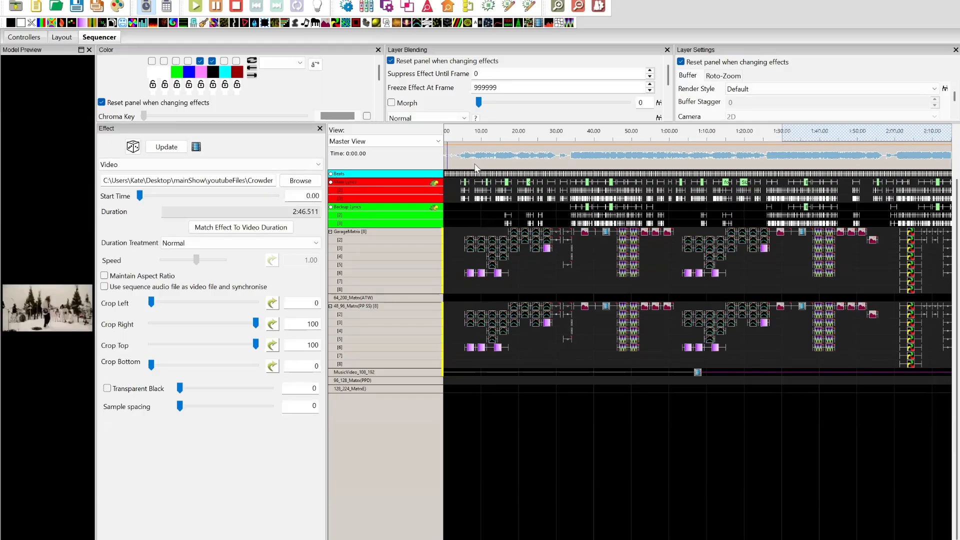
Step: Play the section from about 0:32 to 1:05 in an enlarged House Preview, pause it, and restore the preview's size
left_click_drag(573, 137, 685, 138)
key("space")
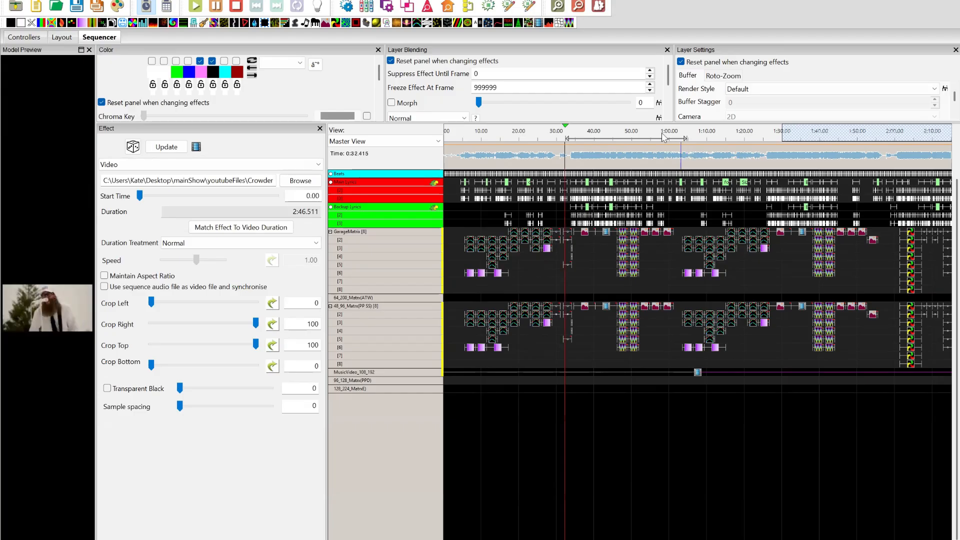
left_click(447, 6)
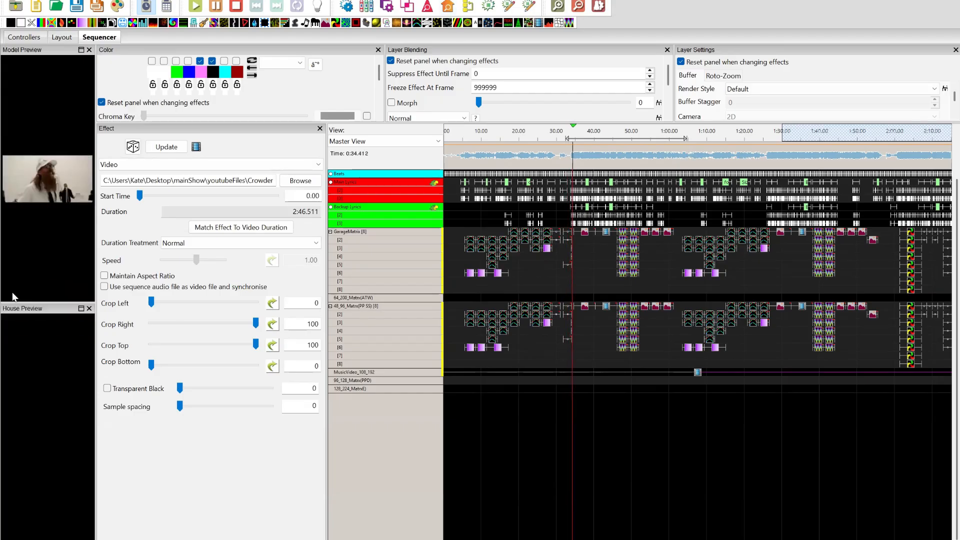
left_click(81, 308)
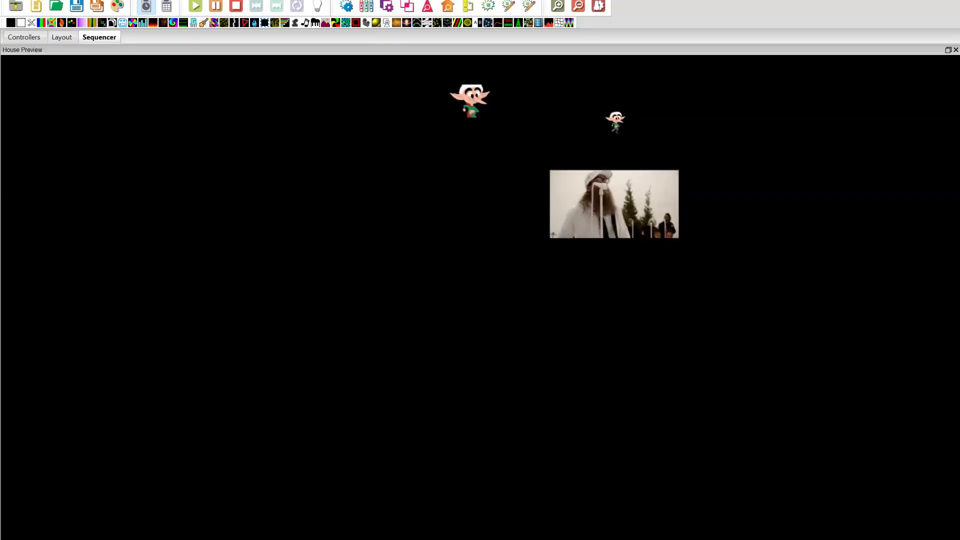
left_click(217, 6)
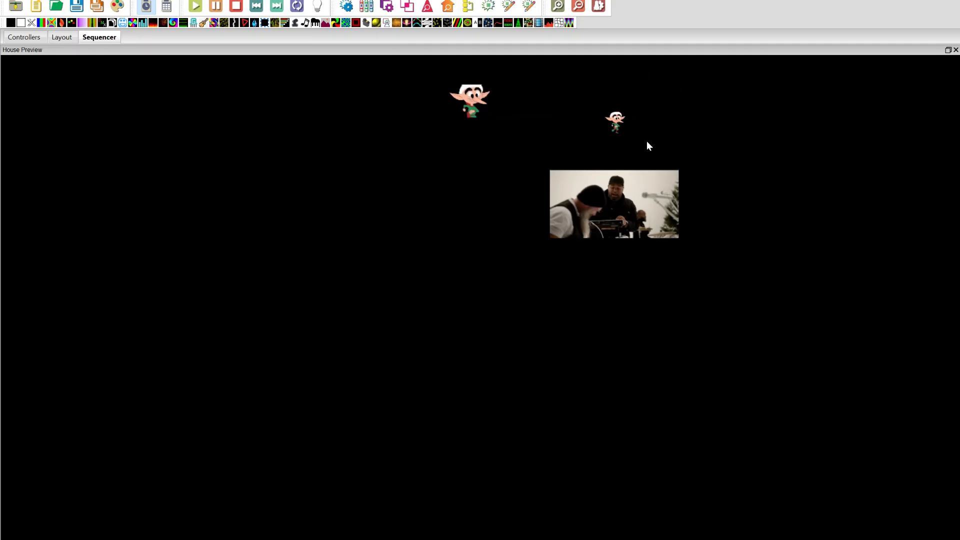
left_click(946, 51)
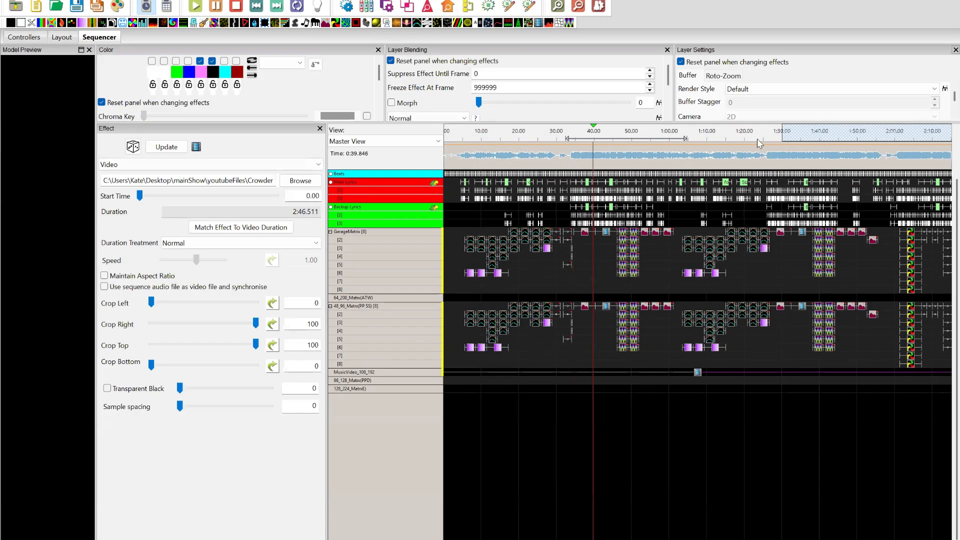
Step: Set the elf GIF picture at about 0:37 on GarageMatrix to Scale To Fit
left_click(586, 233)
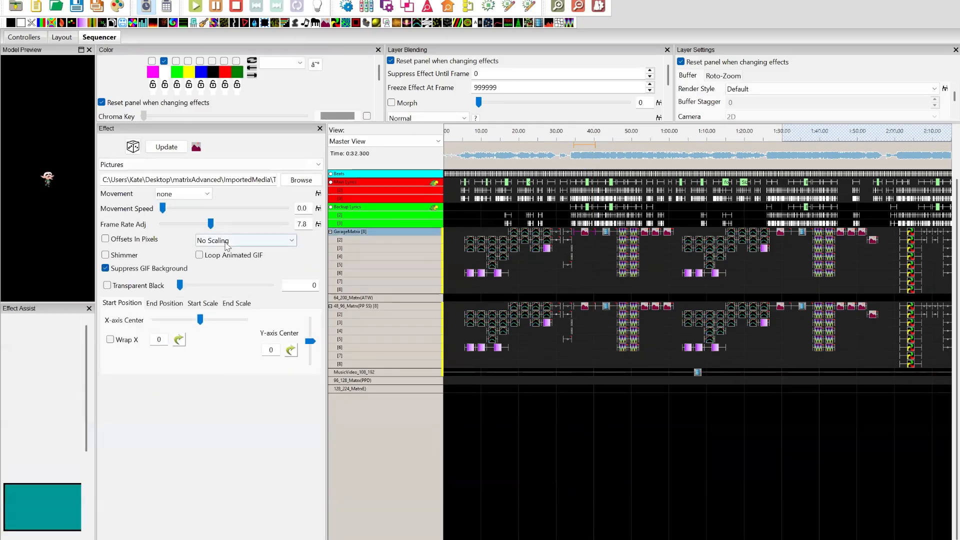
left_click(227, 243)
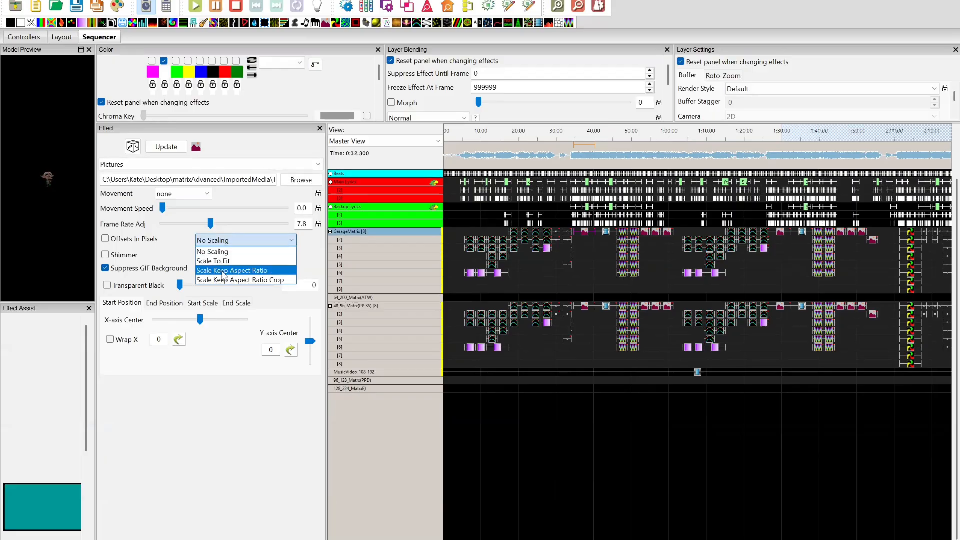
left_click(223, 261)
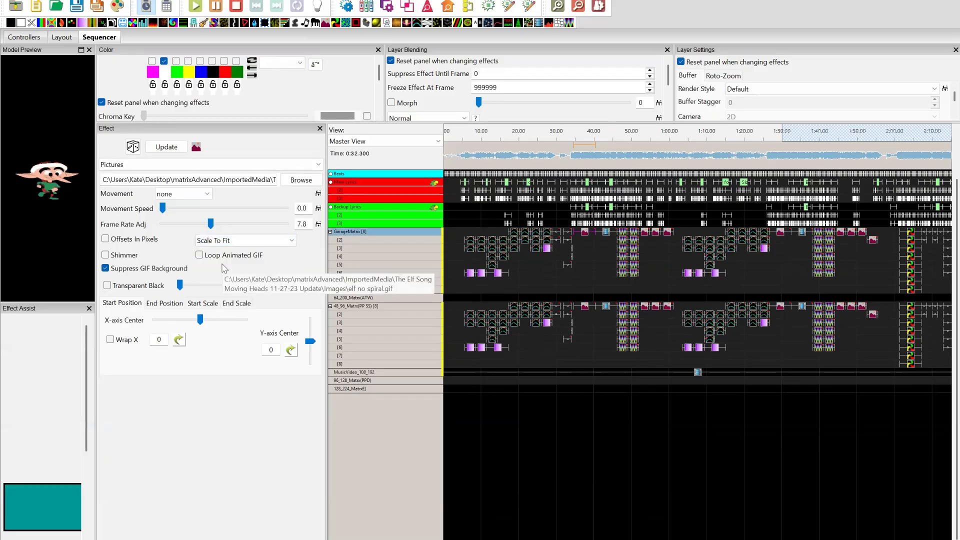
Step: Set the up-right moving elf picture at about 0:53 on GarageMatrix to Scale Keep Aspect Ratio
left_click(636, 242)
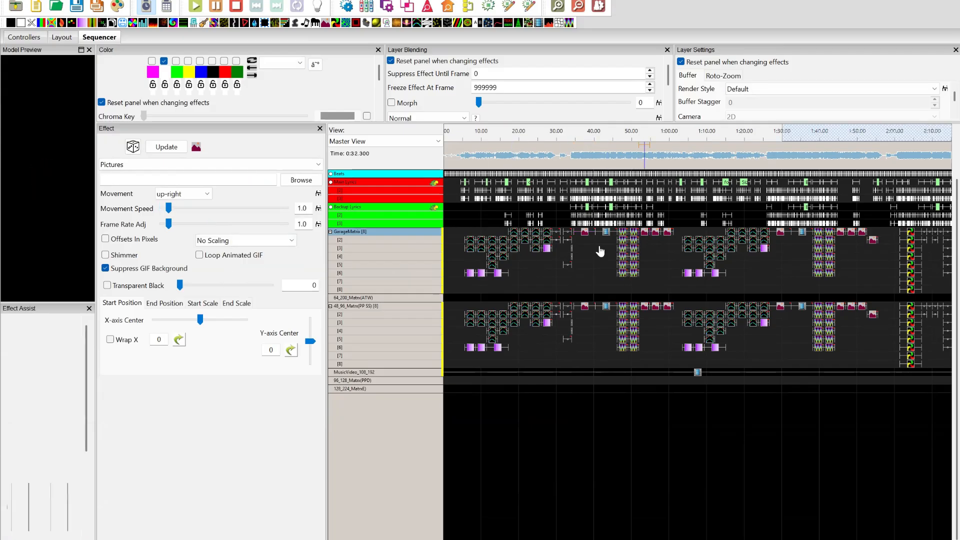
left_click(233, 241)
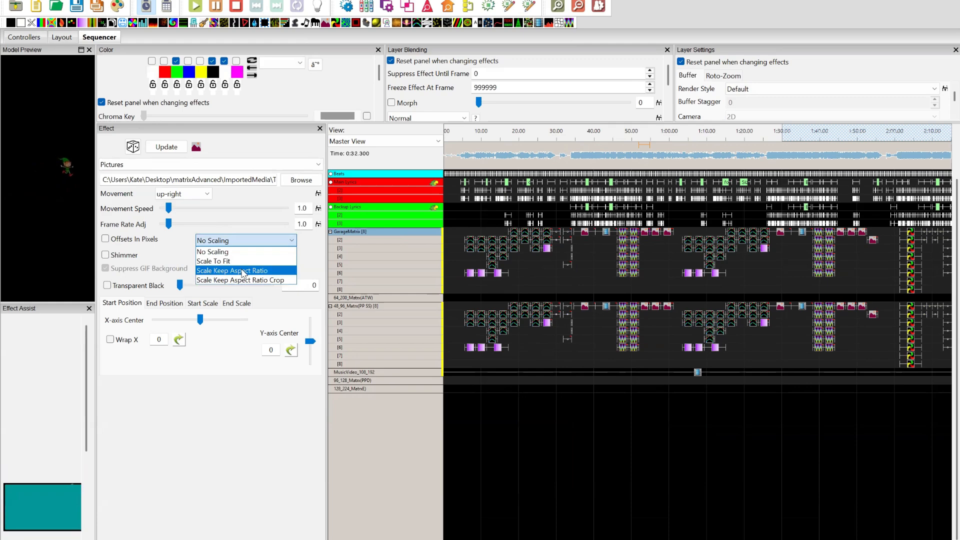
left_click(232, 270)
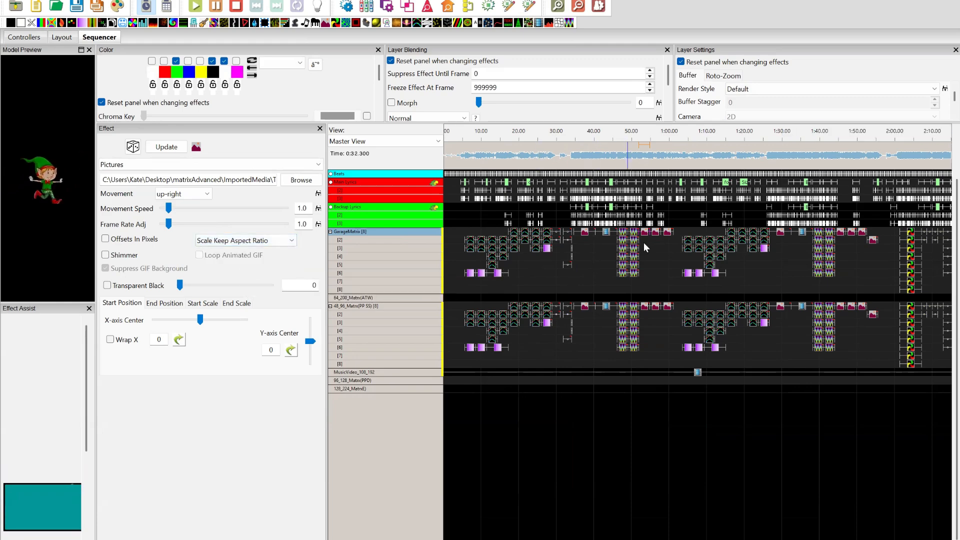
Step: Change the scaling of the elf GIF picture at about 0:37 on GarageMatrix to Scale Keep Aspect Ratio
left_click(586, 233)
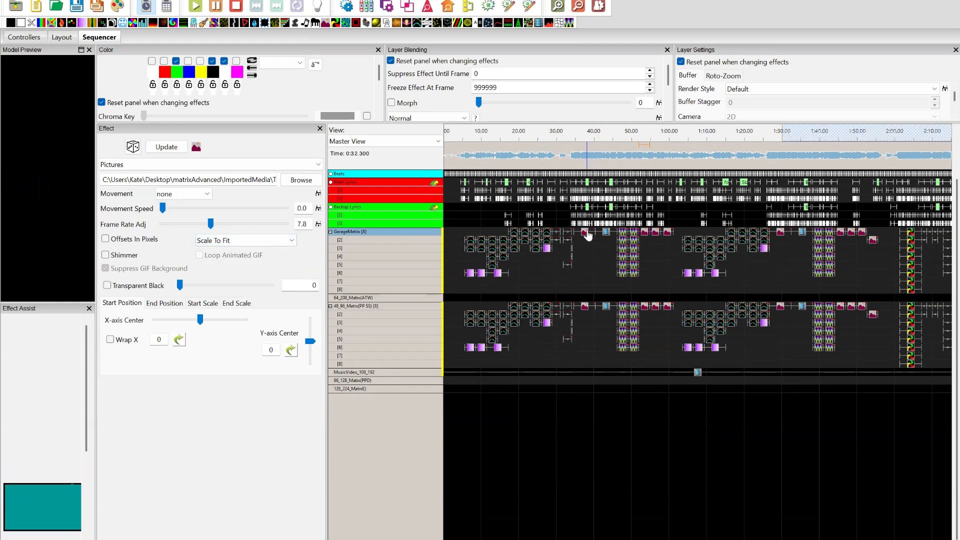
left_click(242, 241)
left_click(241, 271)
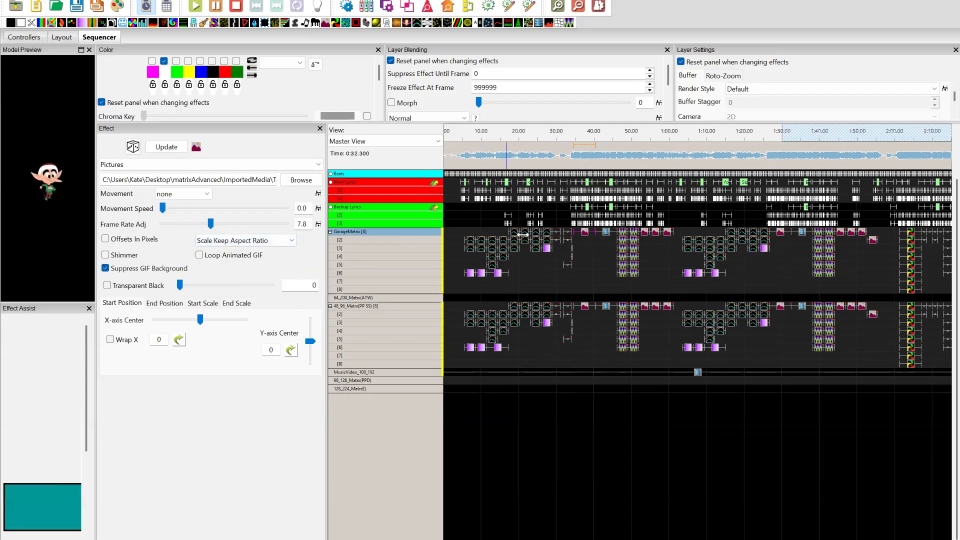
Step: Try Scale To Fit on the up-left moving elf picture at about 0:56 on GarageMatrix, settling on Scale Keep Aspect Ratio
left_click(640, 234)
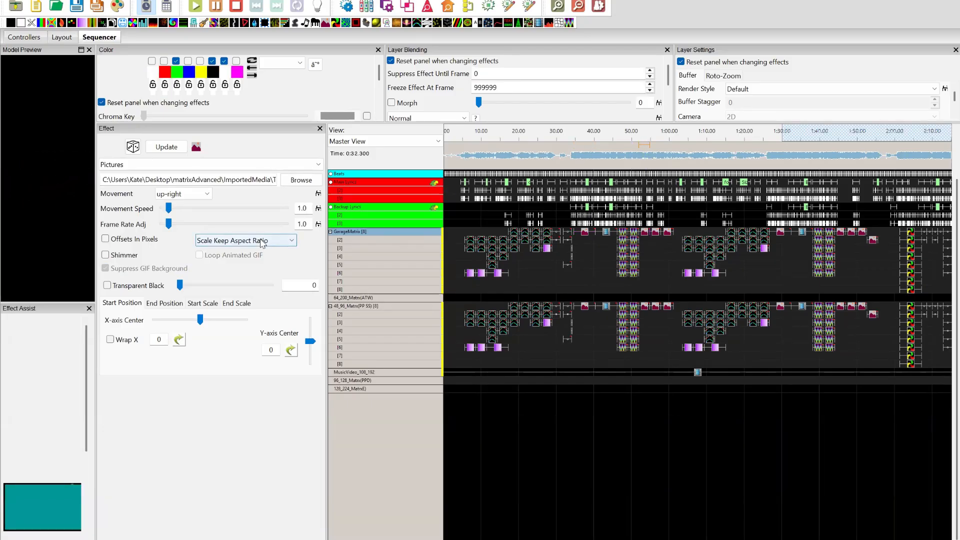
left_click(655, 233)
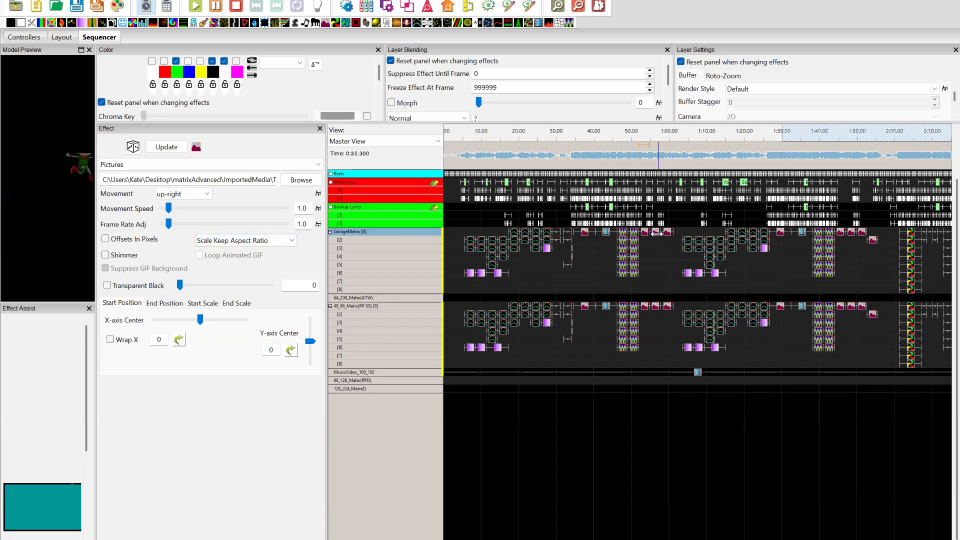
left_click(259, 241)
left_click(260, 260)
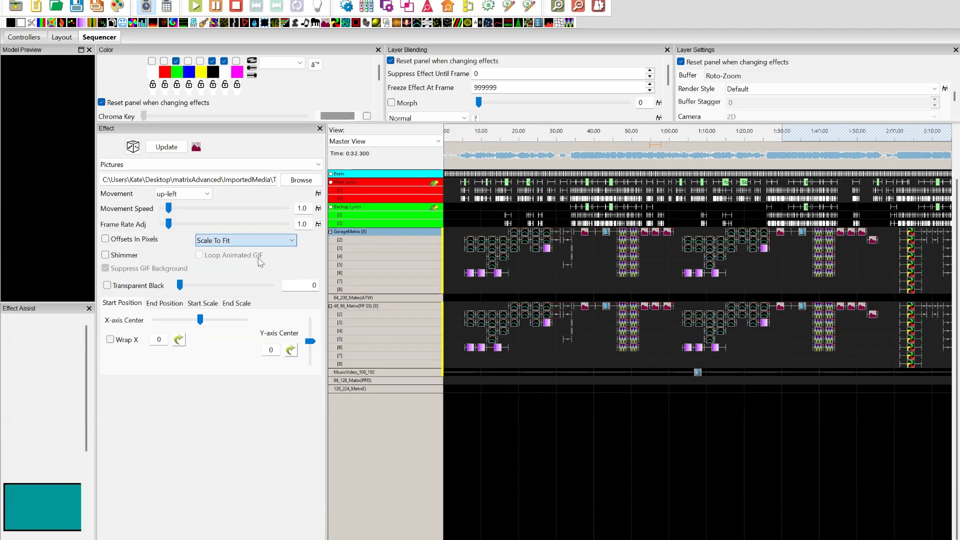
left_click(262, 241)
left_click(263, 268)
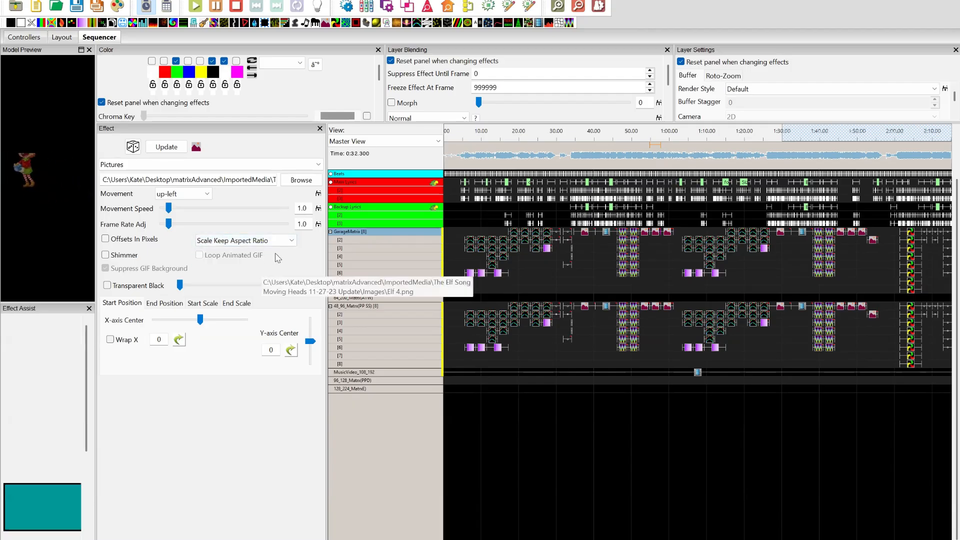
Step: Select the peekaboo elf picture at about 1:00 on GarageMatrix, play the section from about 0:50 to 1:05, and pause it
left_click(666, 234)
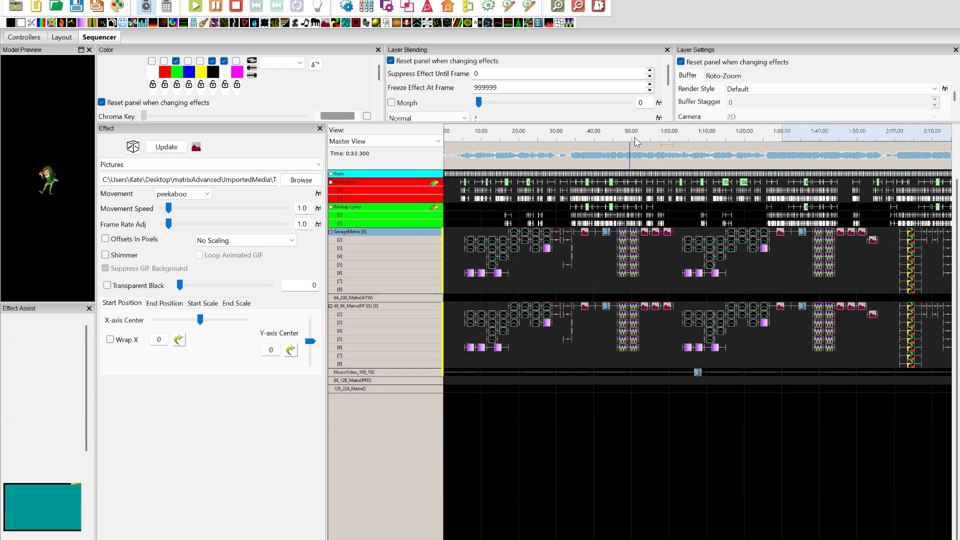
left_click_drag(630, 138, 689, 138)
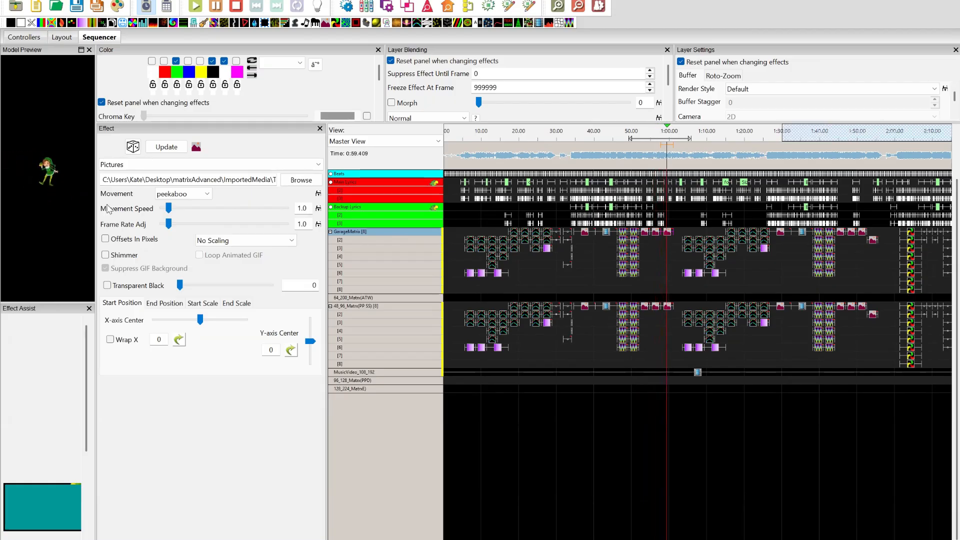
left_click(224, 9)
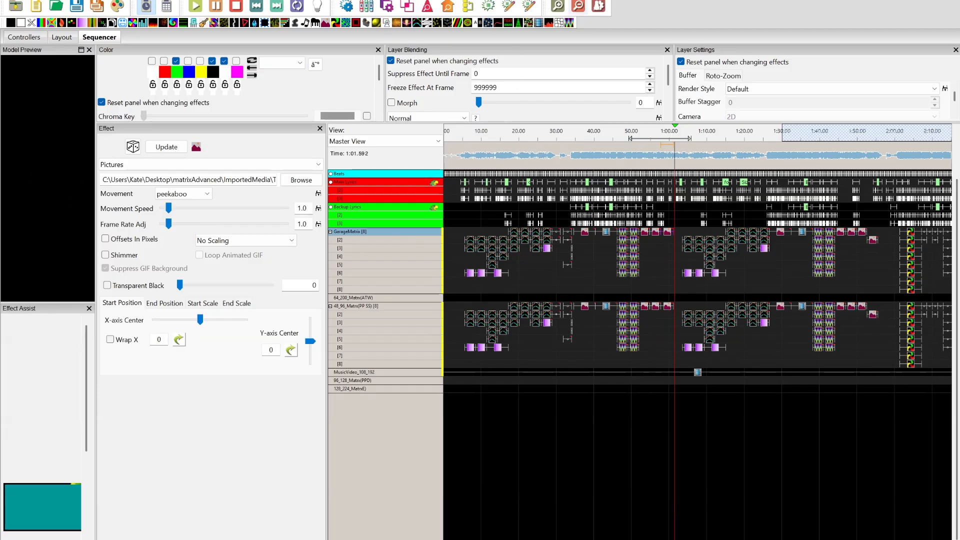
Step: Play the section from about 0:52 to 1:11 in an enlarged House Preview, restore and close the preview, and pause playback
left_click(449, 7)
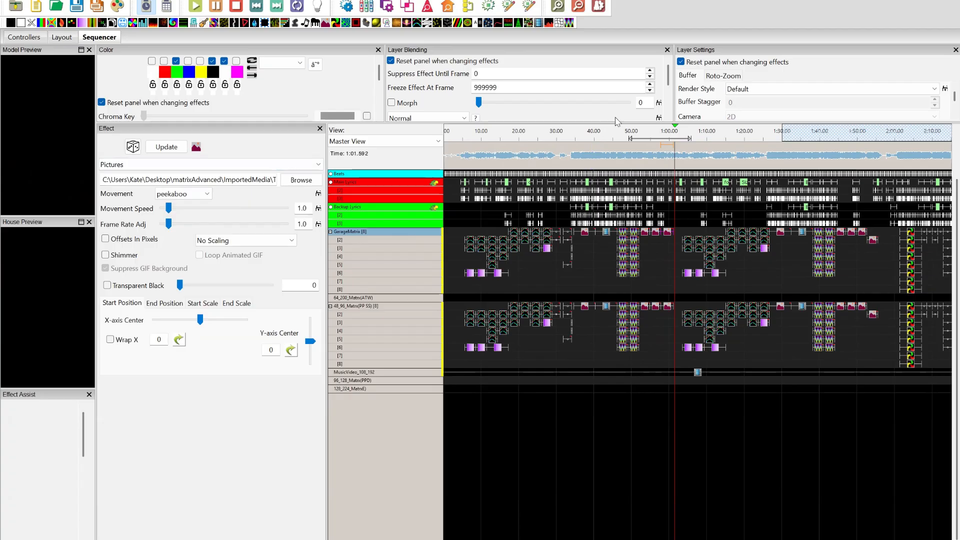
left_click(196, 6)
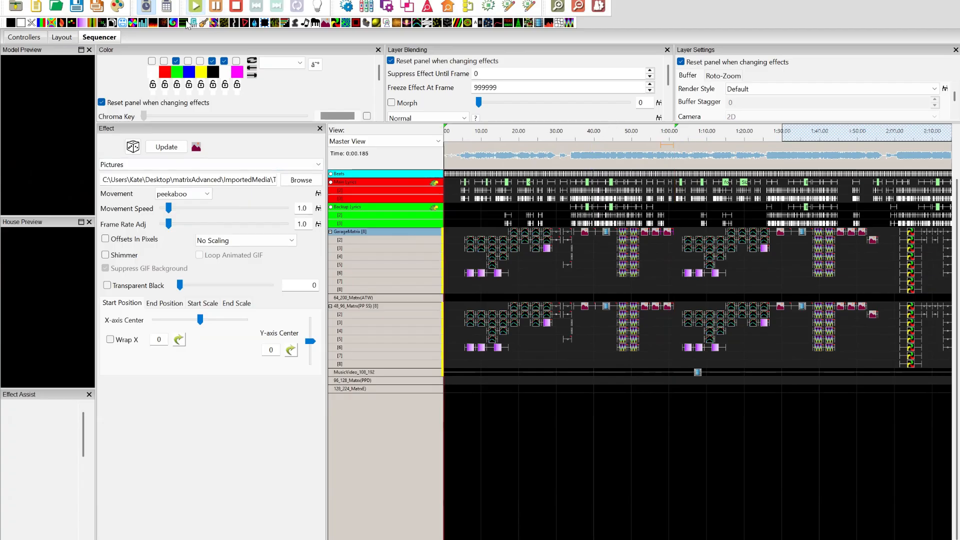
left_click_drag(639, 134, 717, 138)
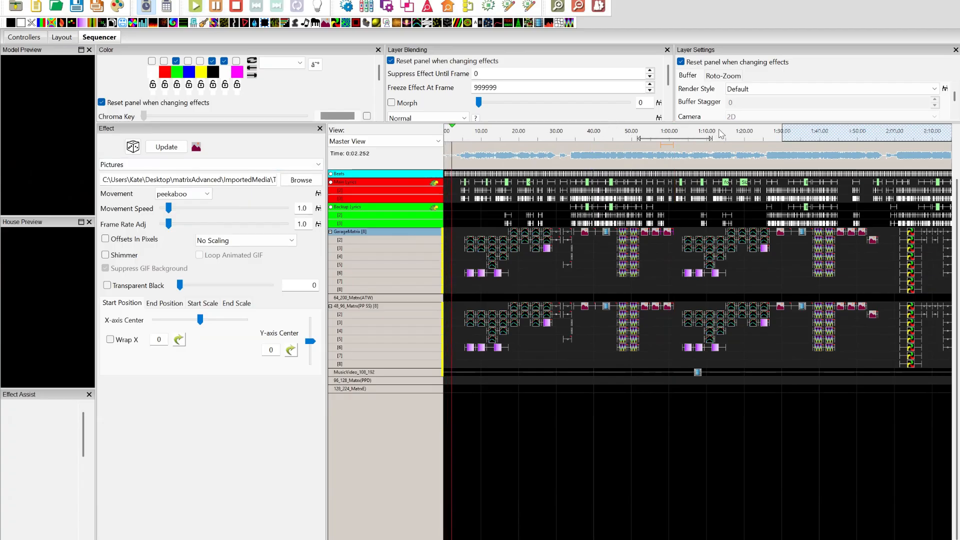
left_click(80, 222)
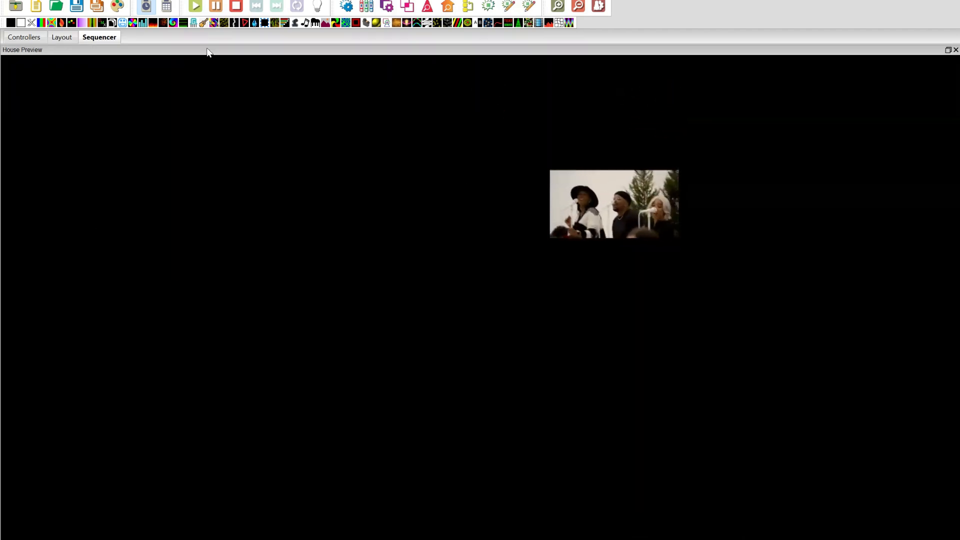
left_click(217, 9)
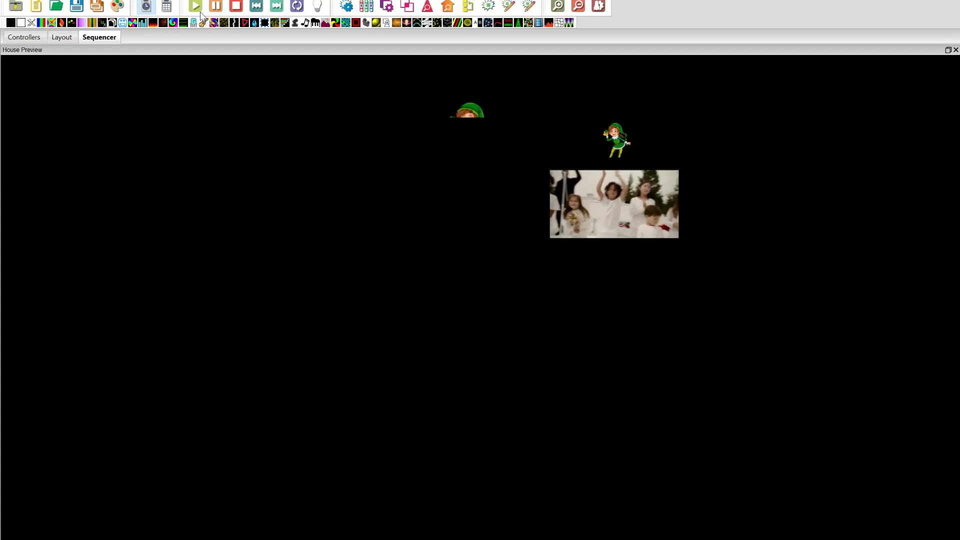
left_click(198, 9)
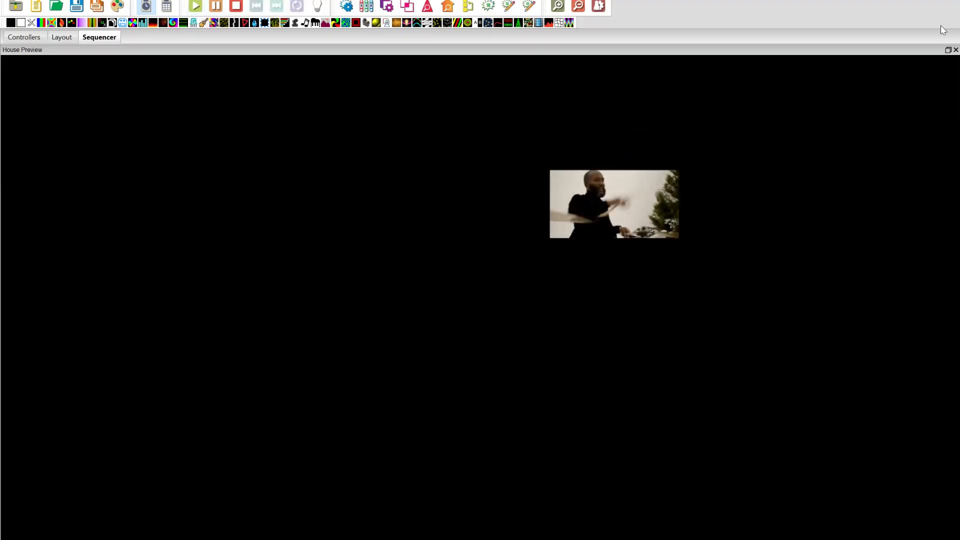
left_click(947, 50)
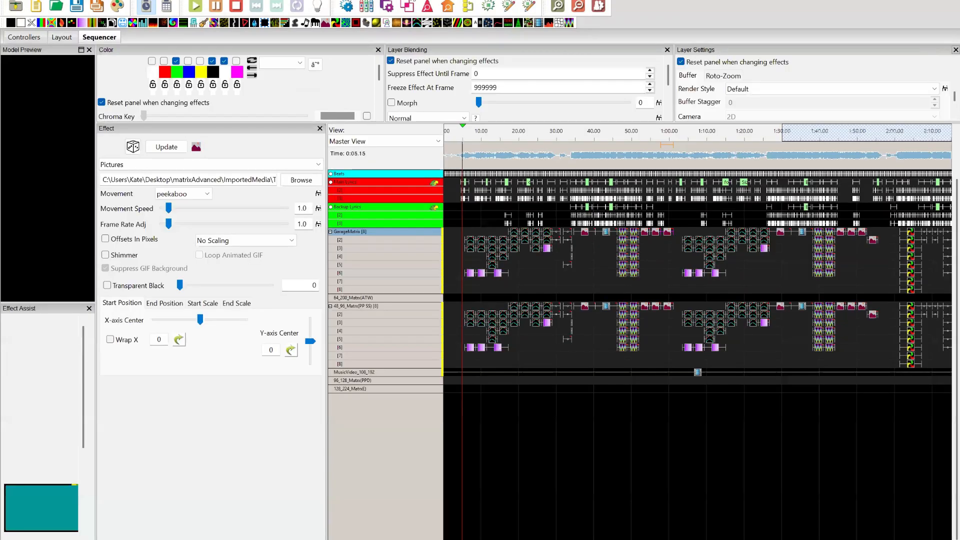
left_click(214, 7)
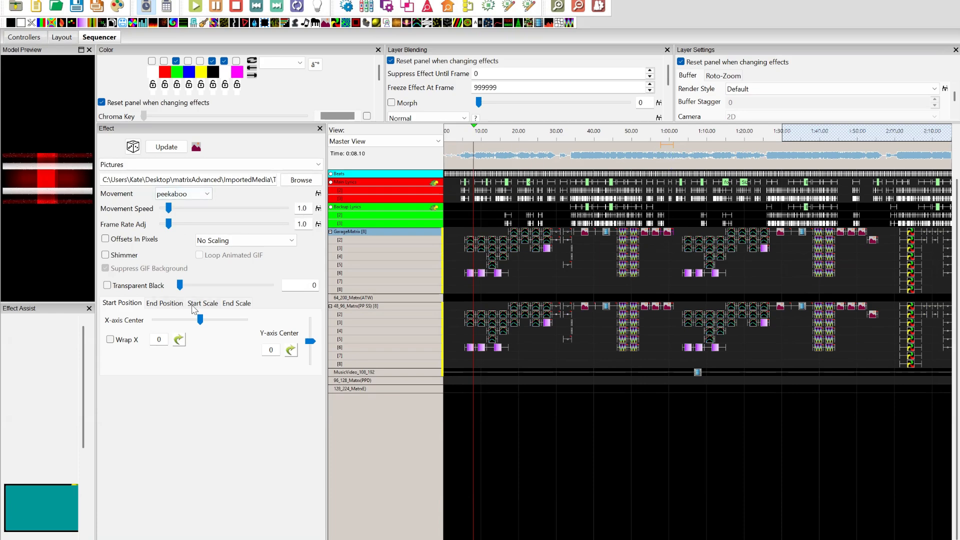
Step: Set the peekaboo elf picture's start scale to 0 and end scale to 50, and play the section around it
left_click(193, 304)
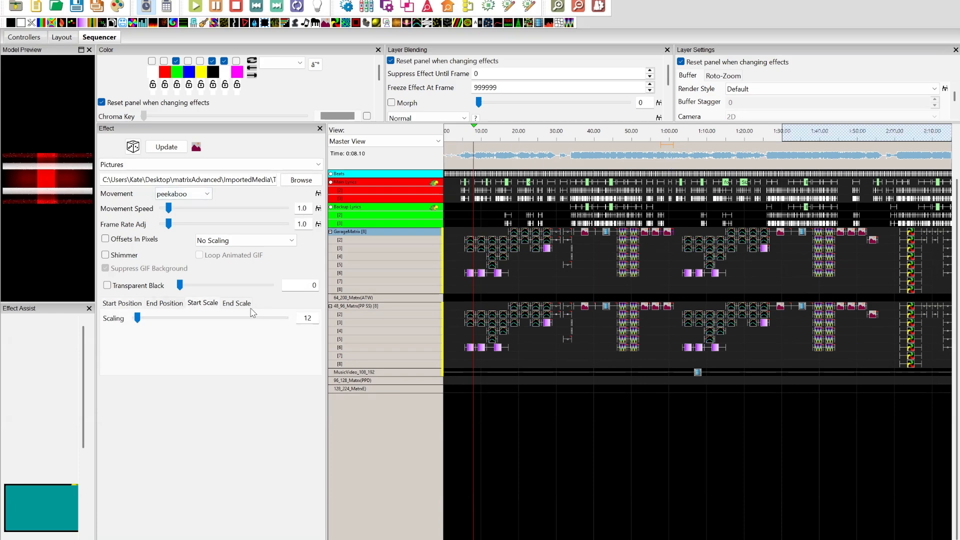
left_click(245, 307)
left_click(200, 308)
type("0")
left_click(240, 304)
double_click(295, 316)
type("50")
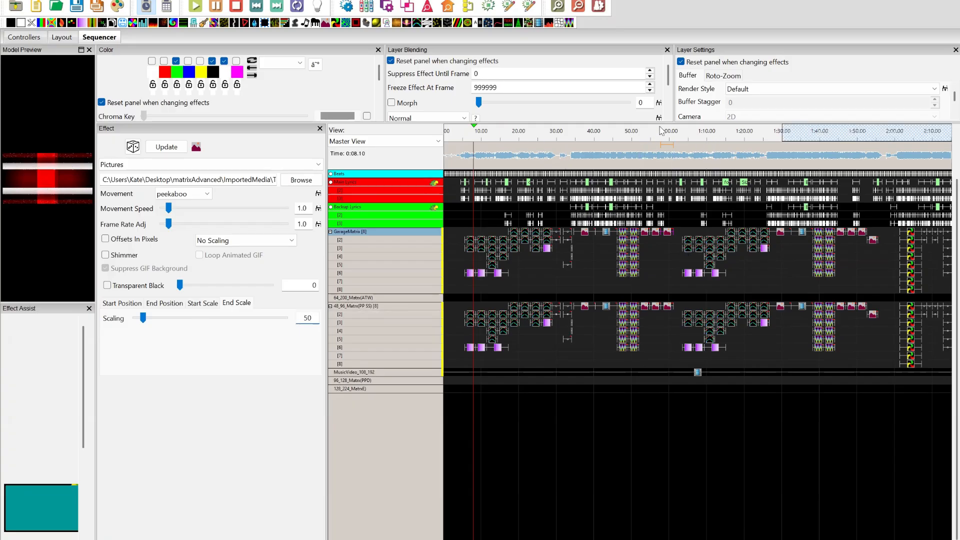
left_click_drag(660, 139, 688, 139)
key("space")
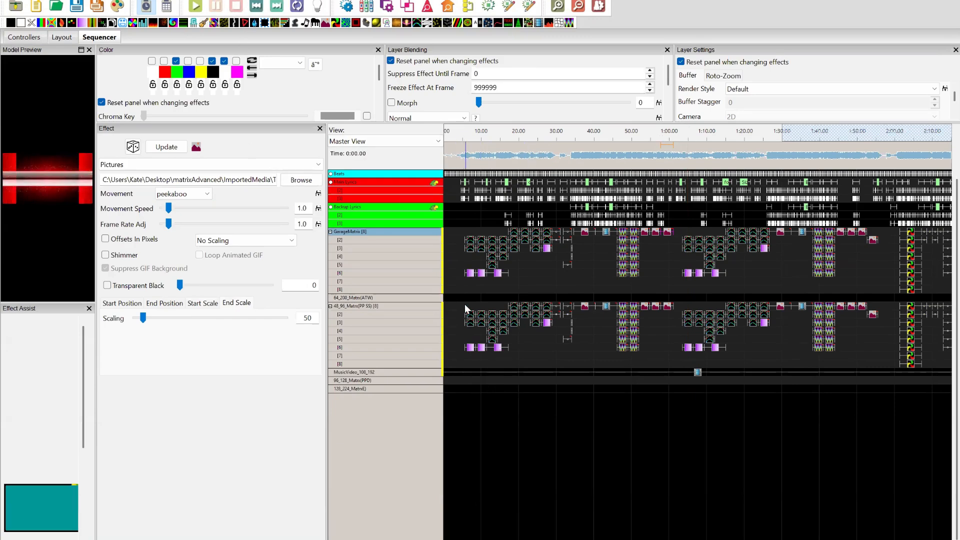
Step: Delete the effects on all layers of the 48_96_Matrix(PP SS) model from about 0:05 to 0:34
left_click_drag(462, 303, 572, 349)
key("Delete")
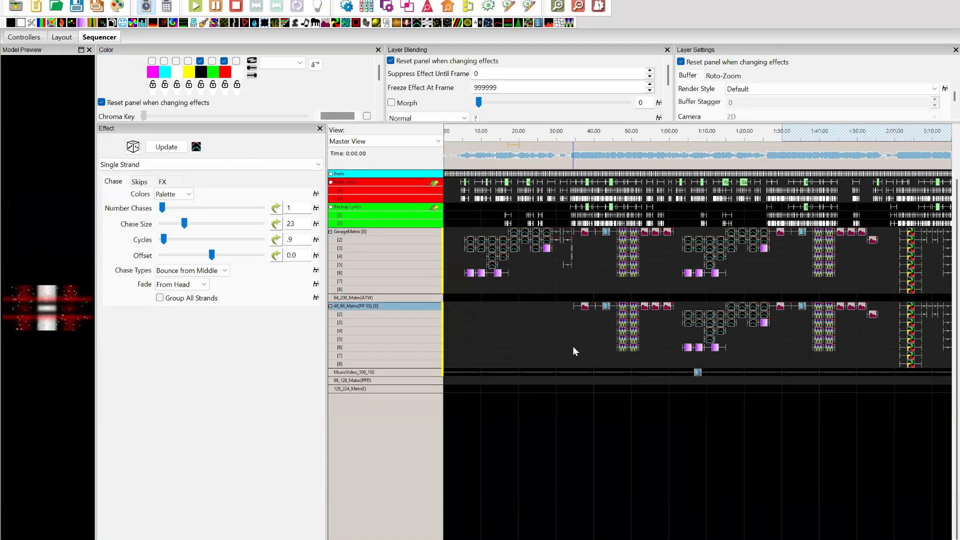
left_click(622, 347)
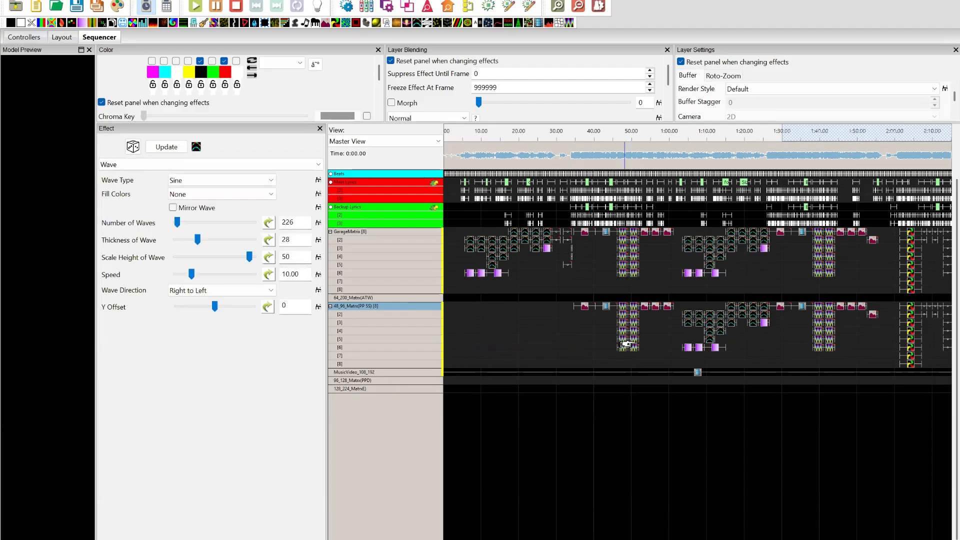
left_click(639, 354)
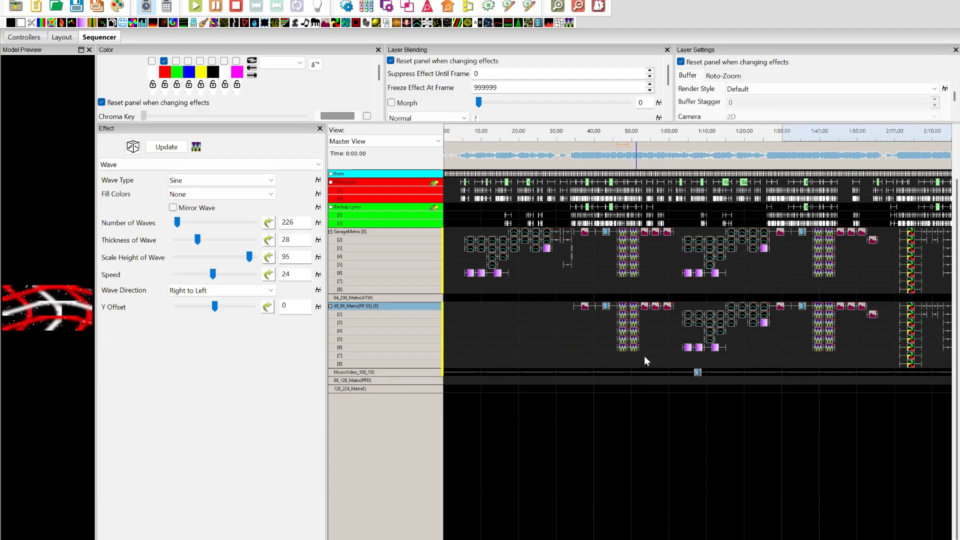
left_click_drag(627, 324, 617, 307)
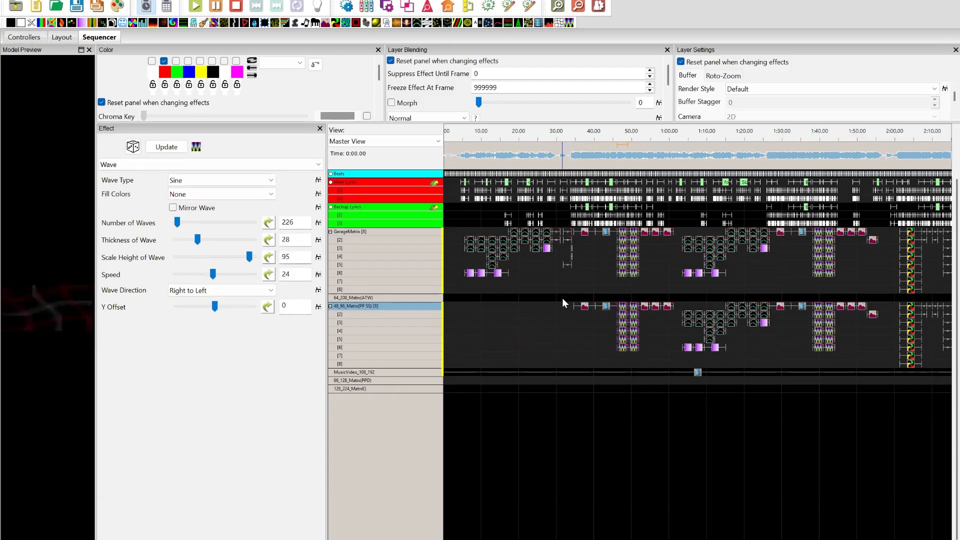
Step: Move the Video effect from the MusicVideo_108_192 model up to the 64_200_Matrix(ATW) model
left_click(697, 373)
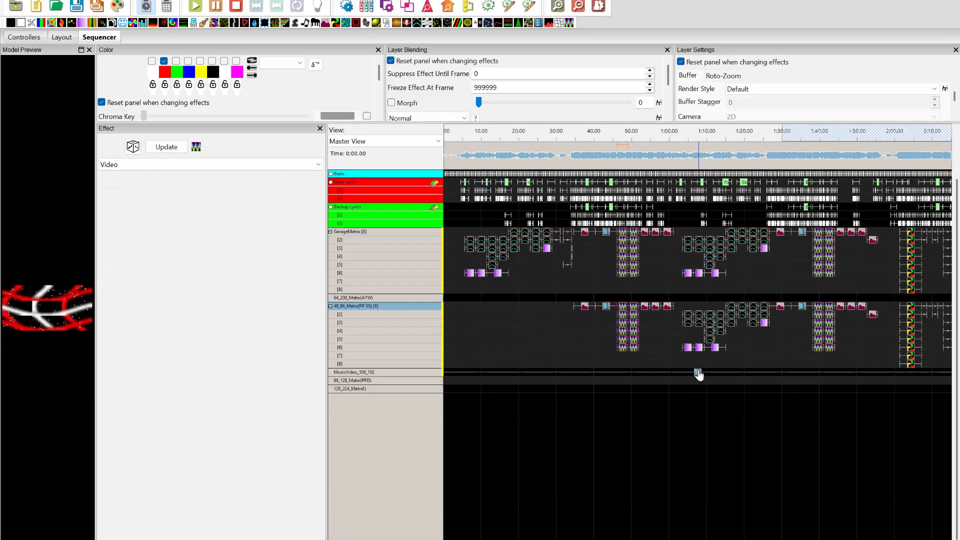
key("Up")
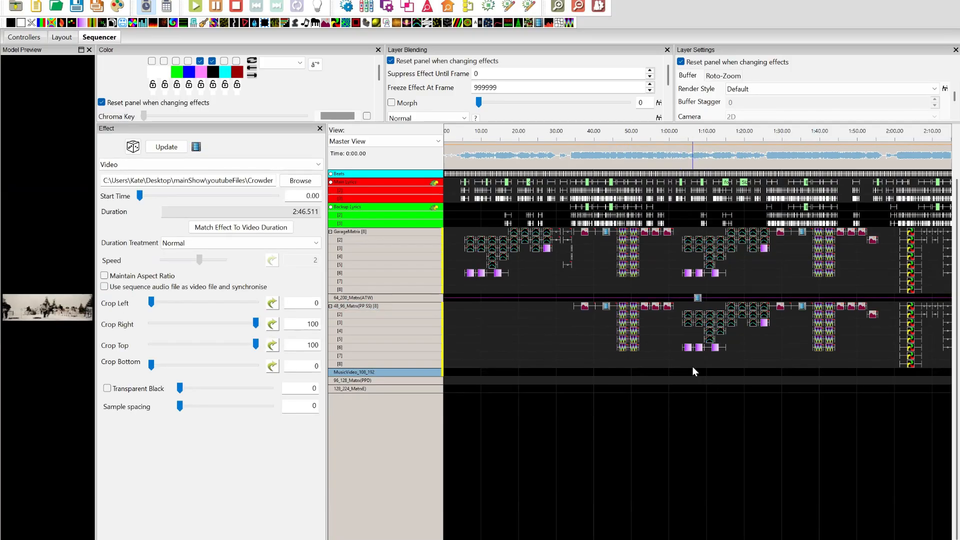
left_click(691, 363)
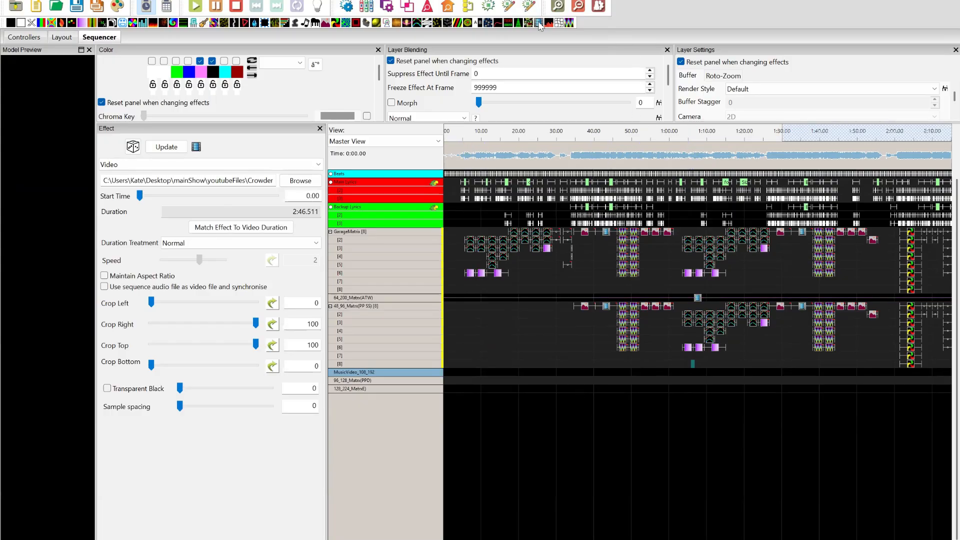
Step: Place a new Video effect on the MusicVideo_108_192 model and stretch it from the song's start to about 1:37
left_click_drag(602, 382, 449, 372)
left_click_drag(450, 371, 810, 368)
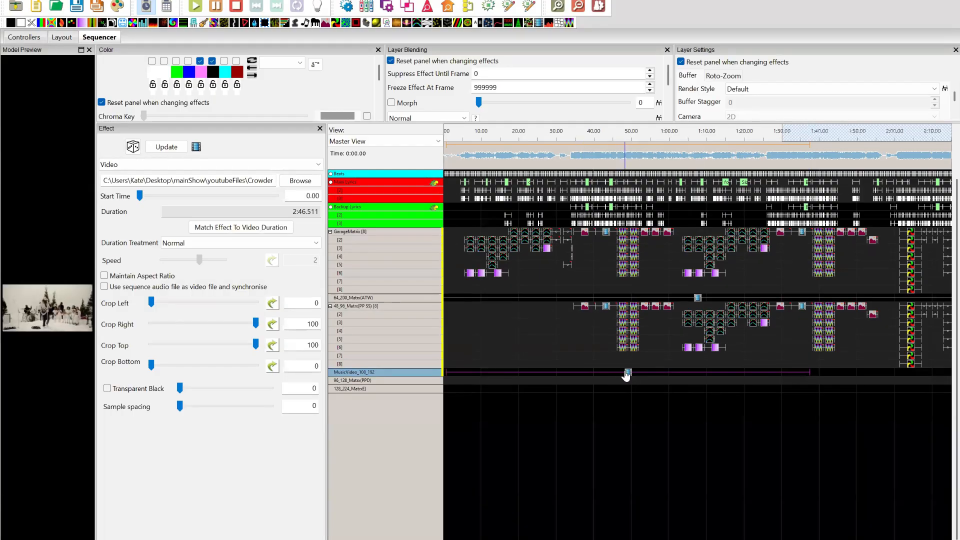
left_click_drag(625, 374, 595, 374)
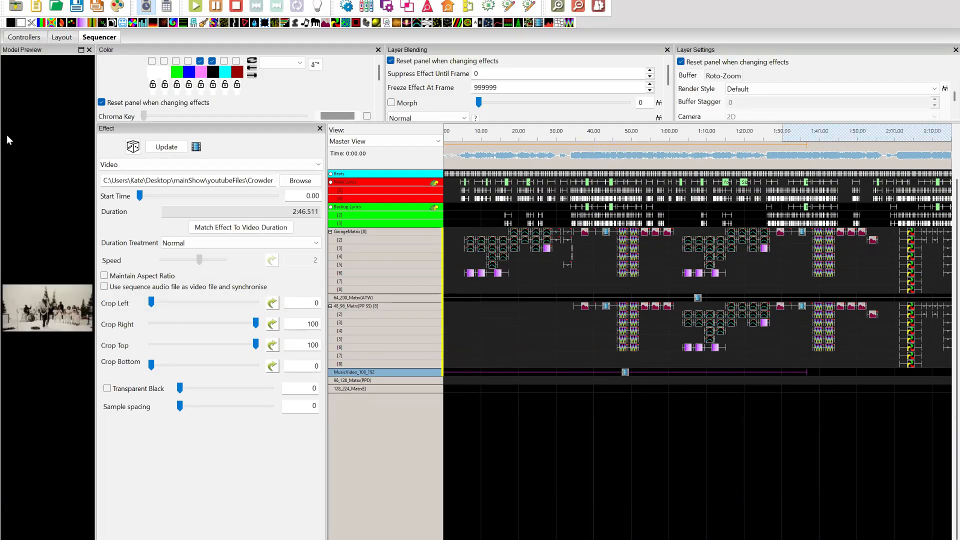
Step: Play the section from about 0:32 to 1:06 and check all matrices together in an enlarged House Preview
mouse_move(593, 135)
left_mouse_down()
mouse_move(724, 175)
mouse_move(676, 156)
left_mouse_up()
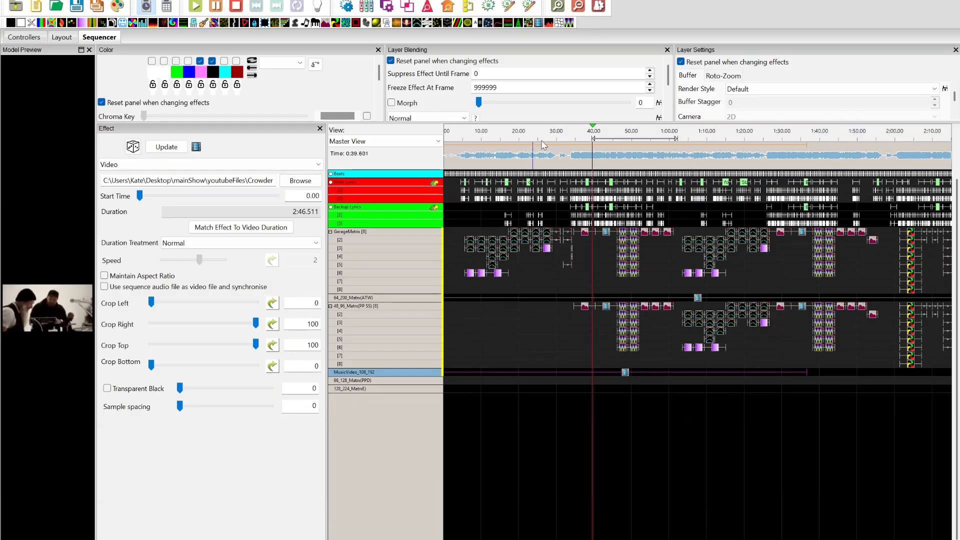
left_click_drag(563, 134, 690, 134)
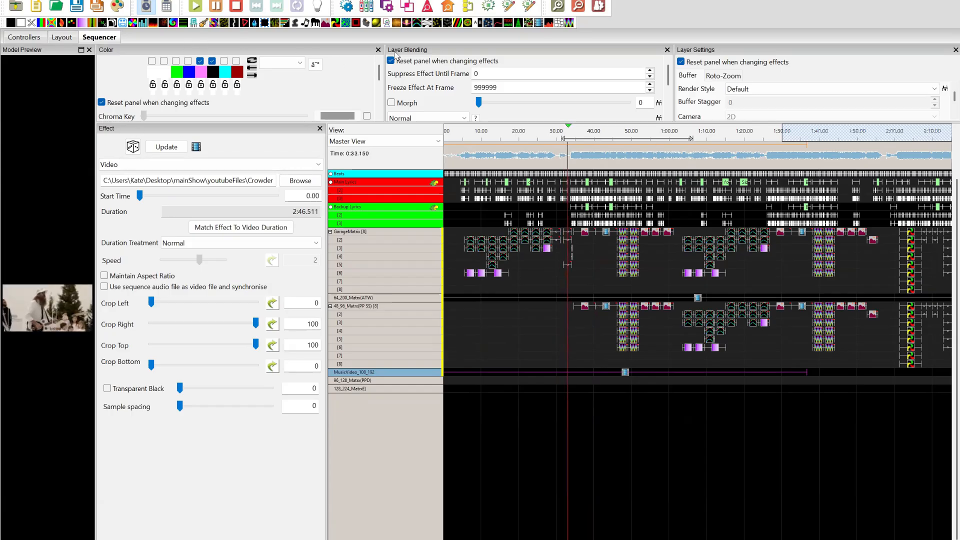
left_click(447, 6)
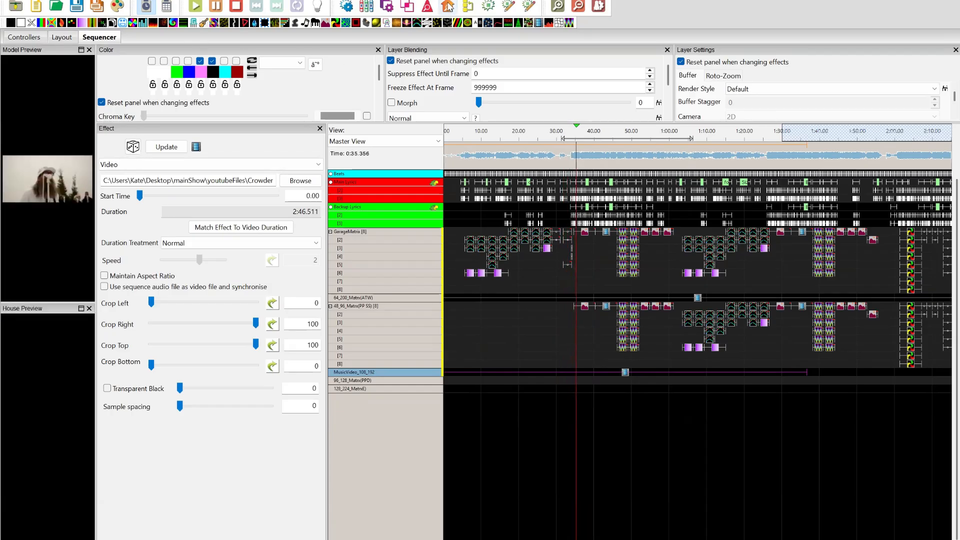
left_click(448, 6)
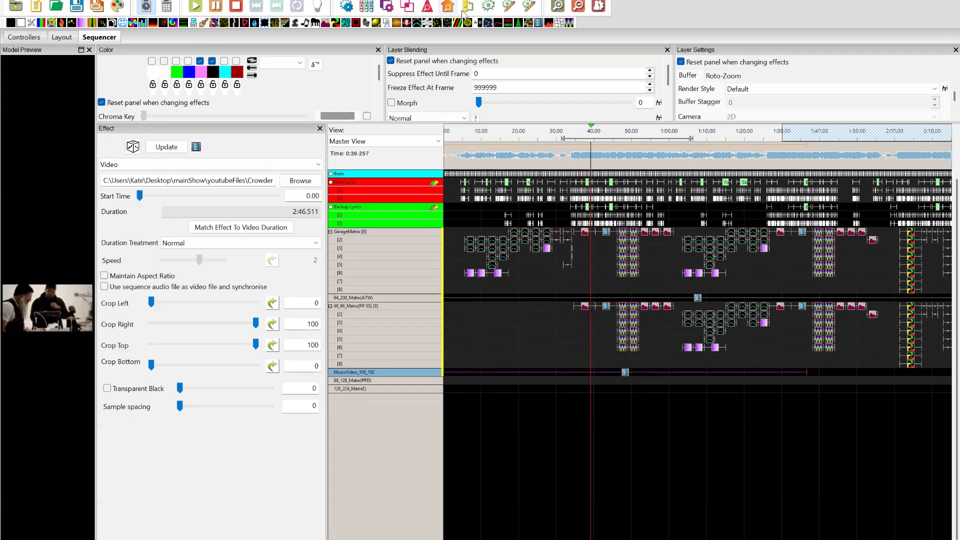
left_click(439, 8)
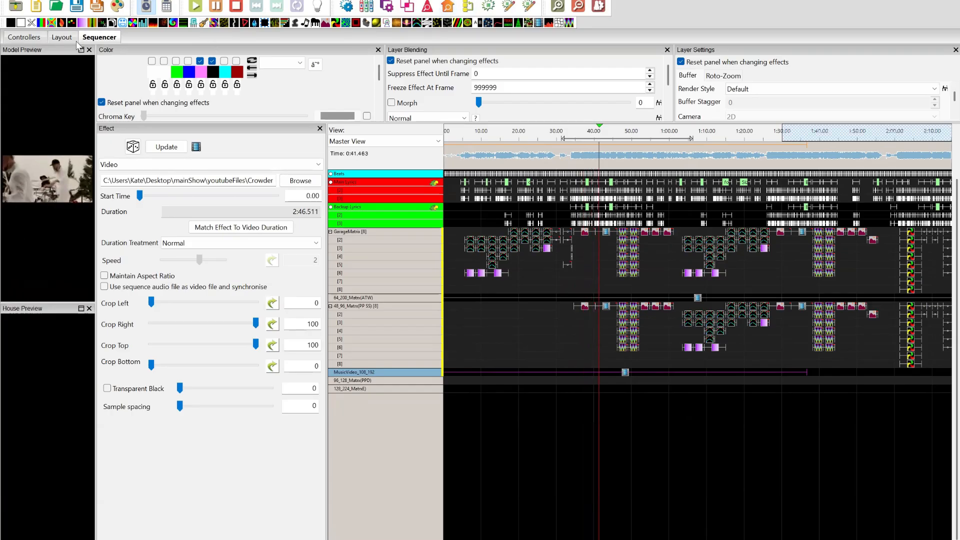
left_click(81, 308)
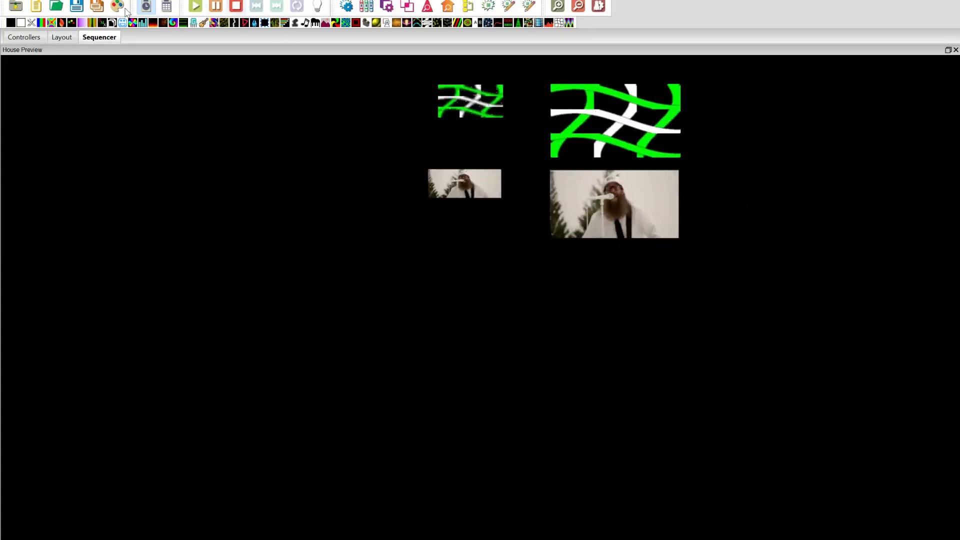
left_click(235, 6)
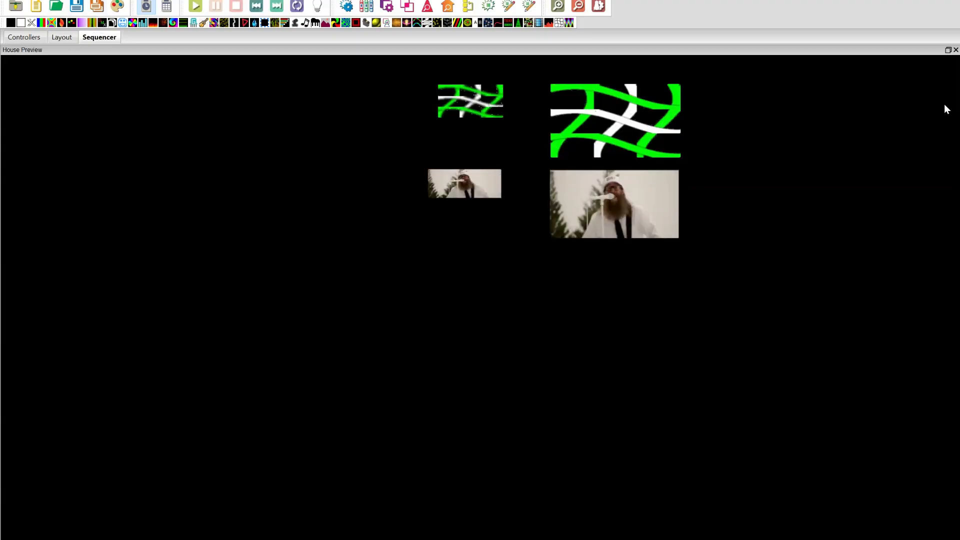
left_click(947, 51)
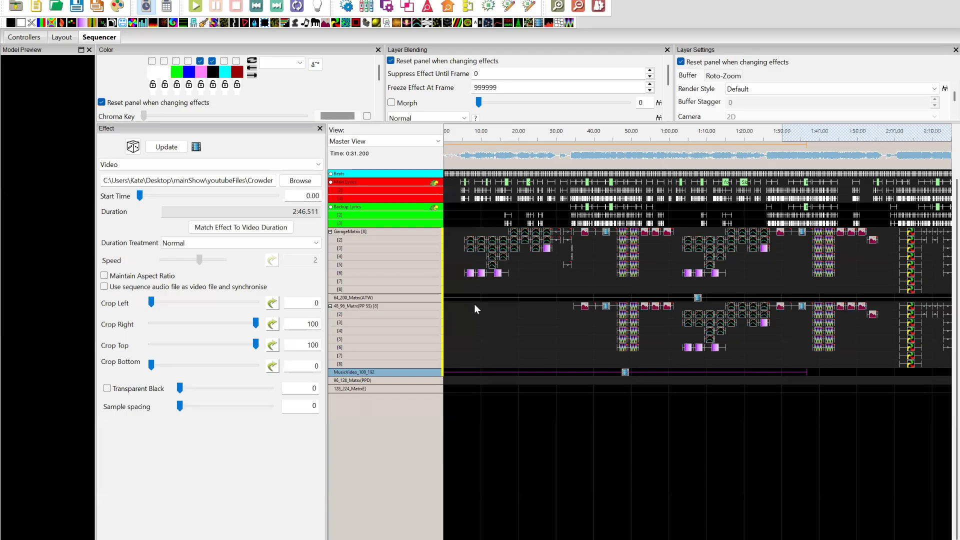
Step: Clear the GarageMatrix effects from about 0:05 to 0:34 and move the MusicVideo_108_192 Video effect onto GarageMatrix layer 7
mouse_move(462, 232)
left_mouse_down()
mouse_move(509, 255)
mouse_move(545, 255)
mouse_move(572, 281)
mouse_move(574, 270)
left_mouse_up()
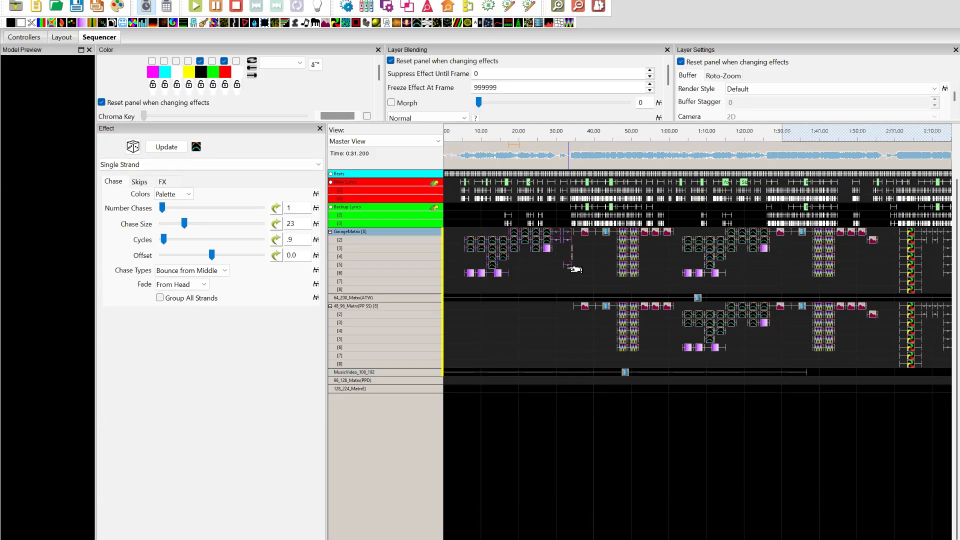
key("Delete")
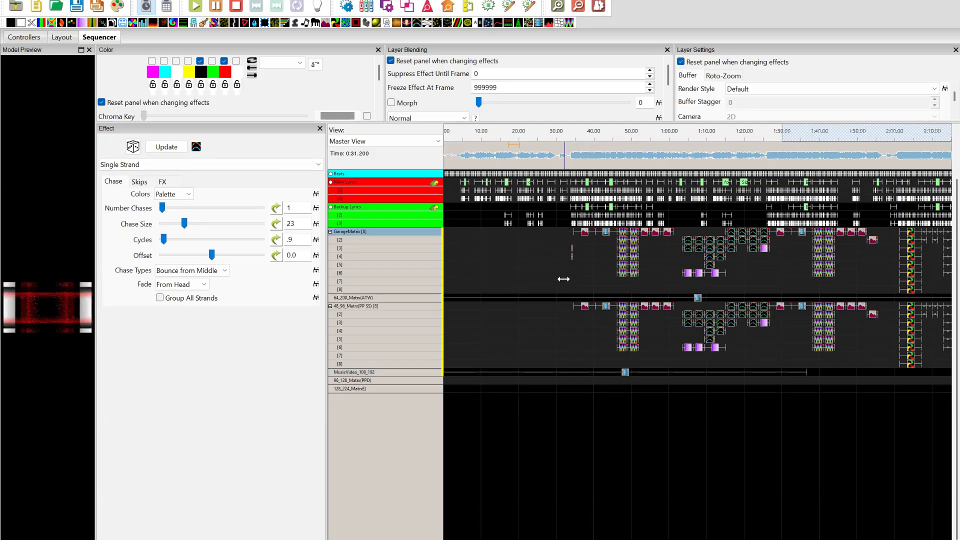
left_click(626, 373)
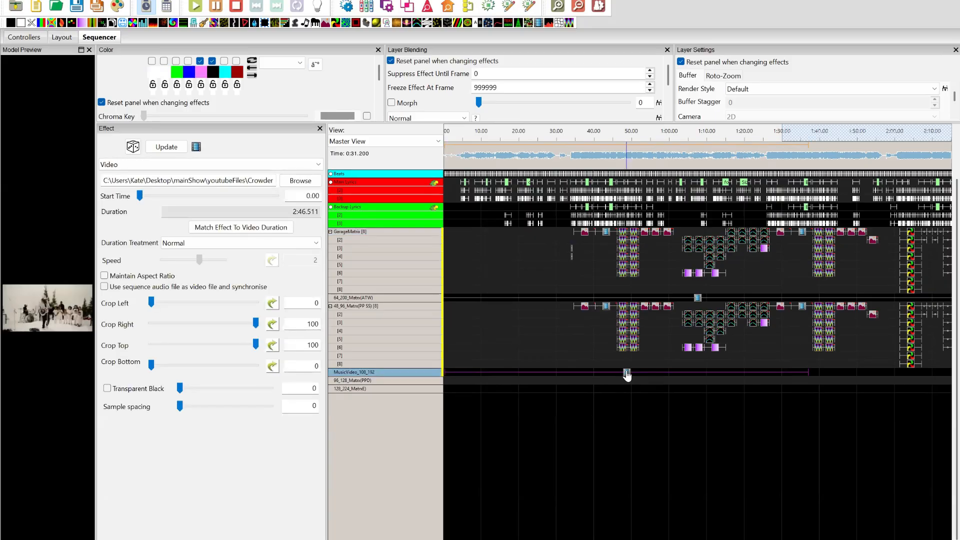
left_click_drag(627, 373, 628, 308)
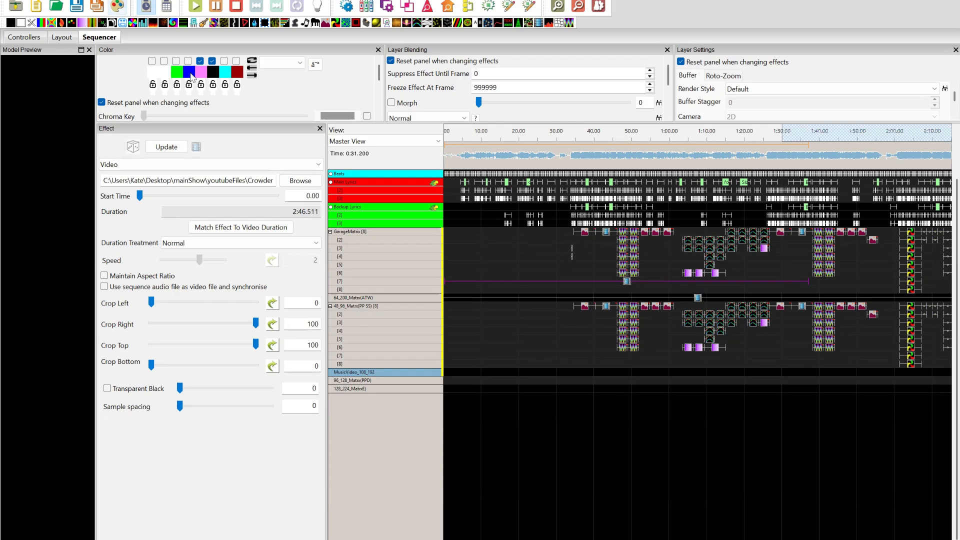
left_click(463, 190)
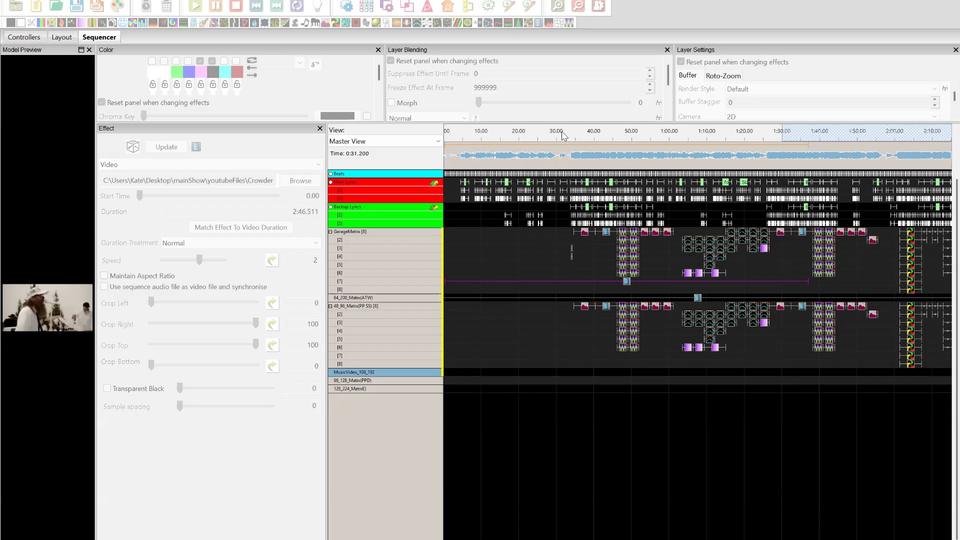
Step: Play the section from about 0:31 to 1:06 and watch the garage matrix in an enlarged, zoomed-out Model Preview
left_click_drag(562, 135, 693, 135)
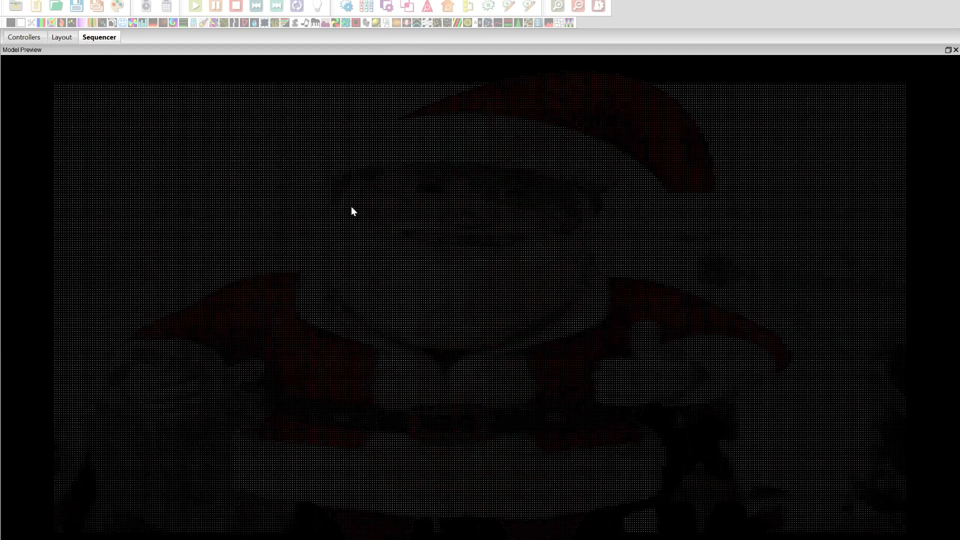
scroll(345, 206, "down", 10)
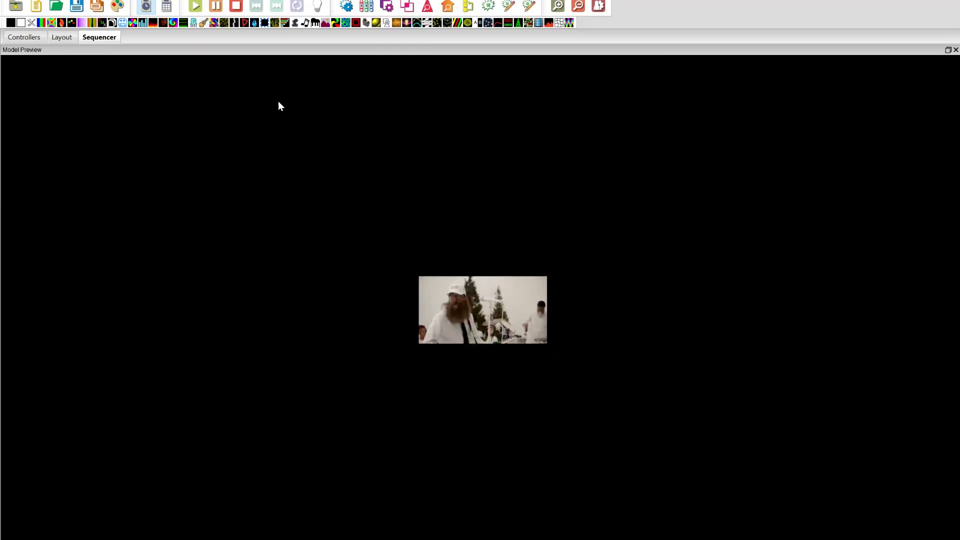
left_click(216, 6)
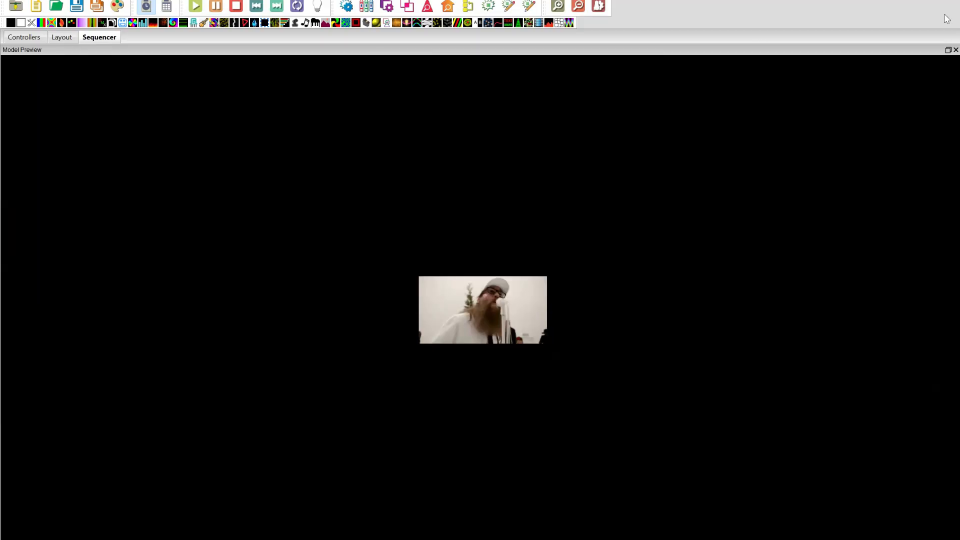
left_click(947, 50)
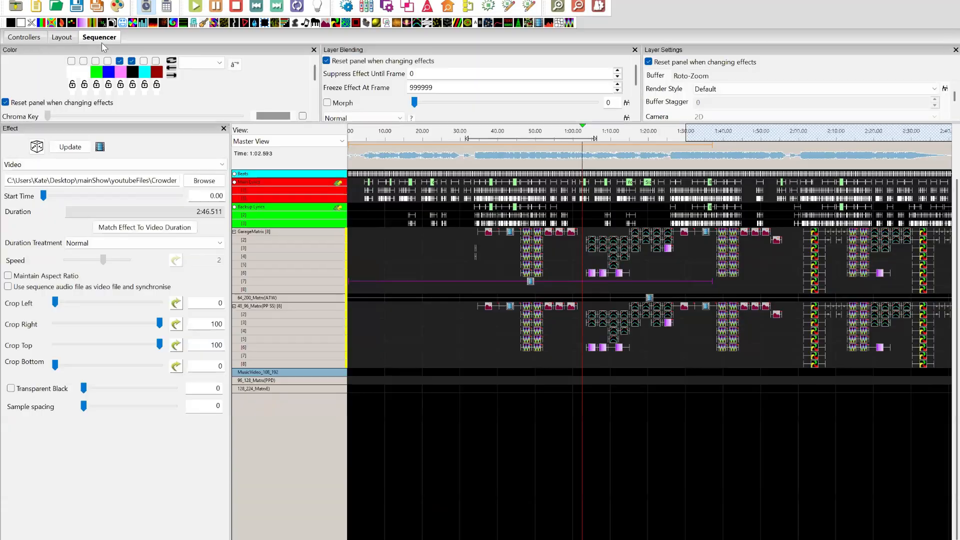
Step: Run the RenderExportModel_HighResVideos.lua script with a cleared log and choose GarageMatrix as the model to export
left_click(48, 0)
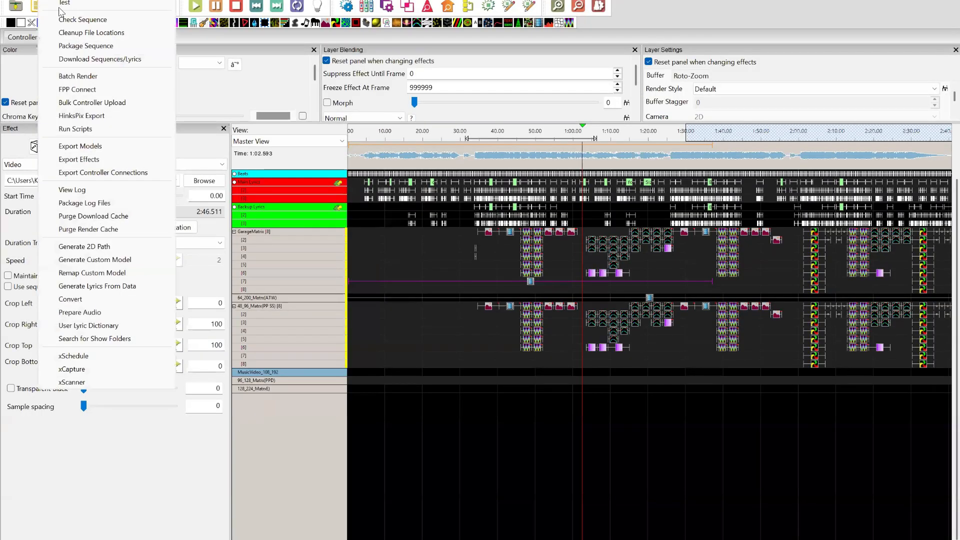
left_click(88, 132)
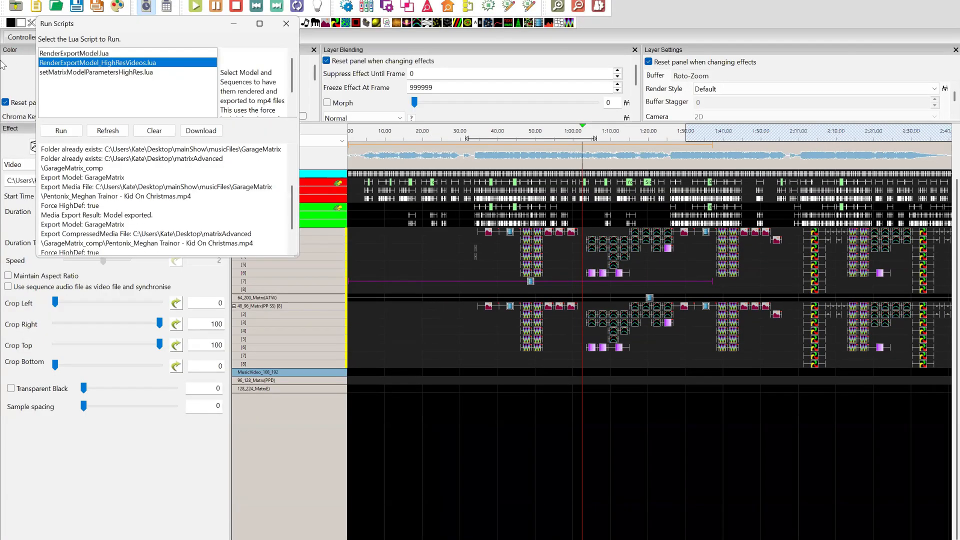
left_click(152, 131)
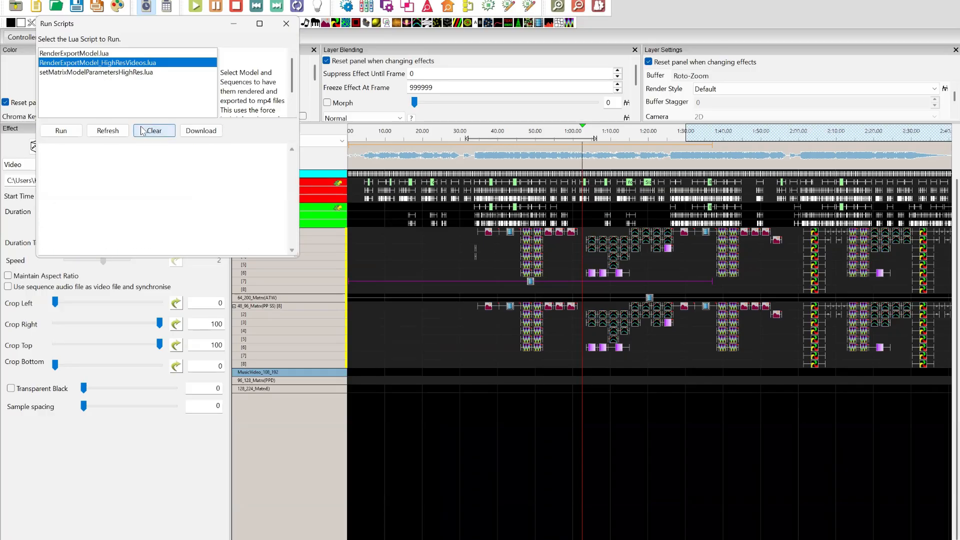
left_click(50, 134)
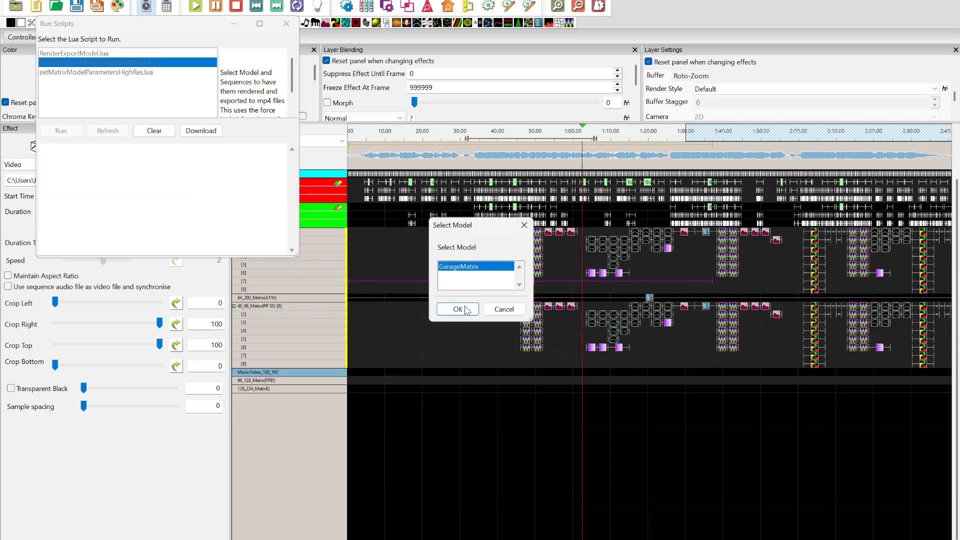
left_click(465, 309)
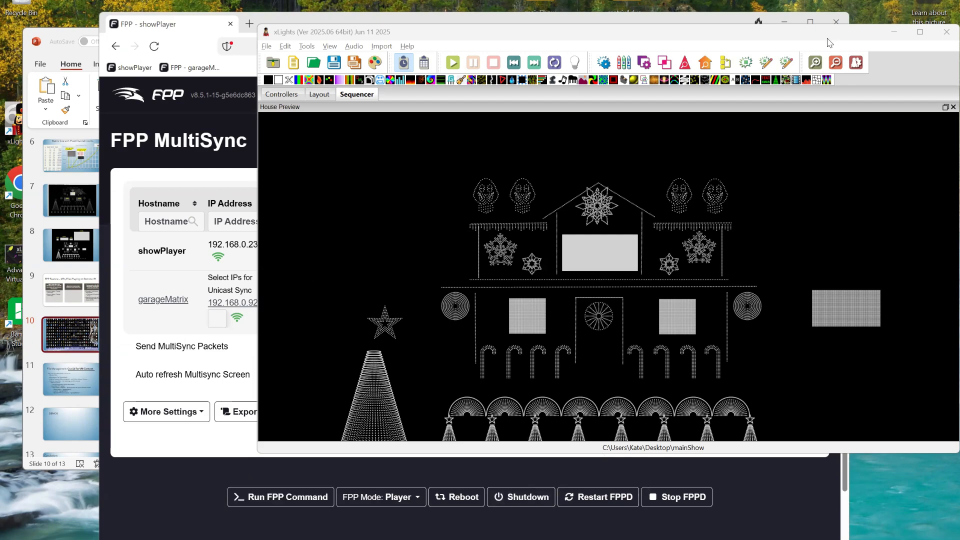
Step: Switch to the FPP MultiSync page in the browser and reposition its window to show the player systems
left_click_drag(865, 32, 861, 23)
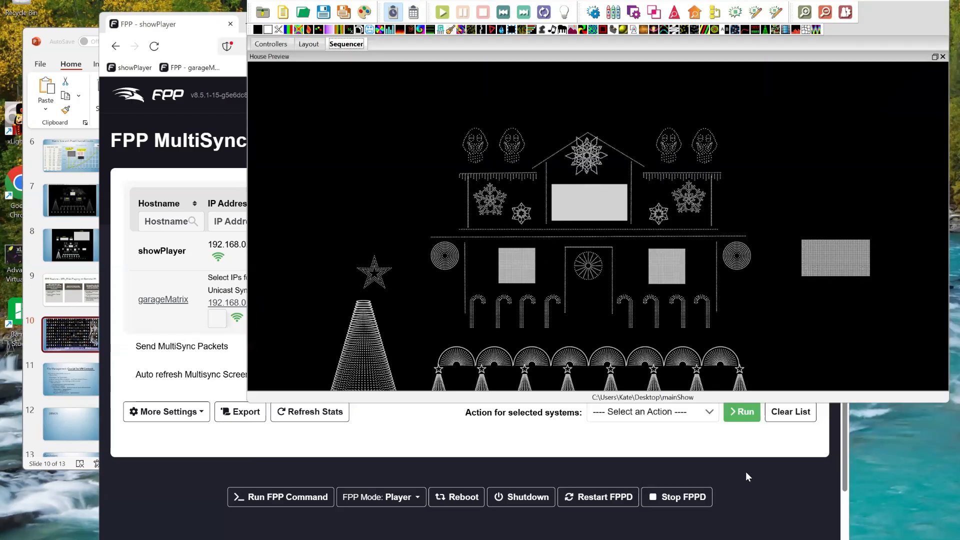
left_click(745, 472)
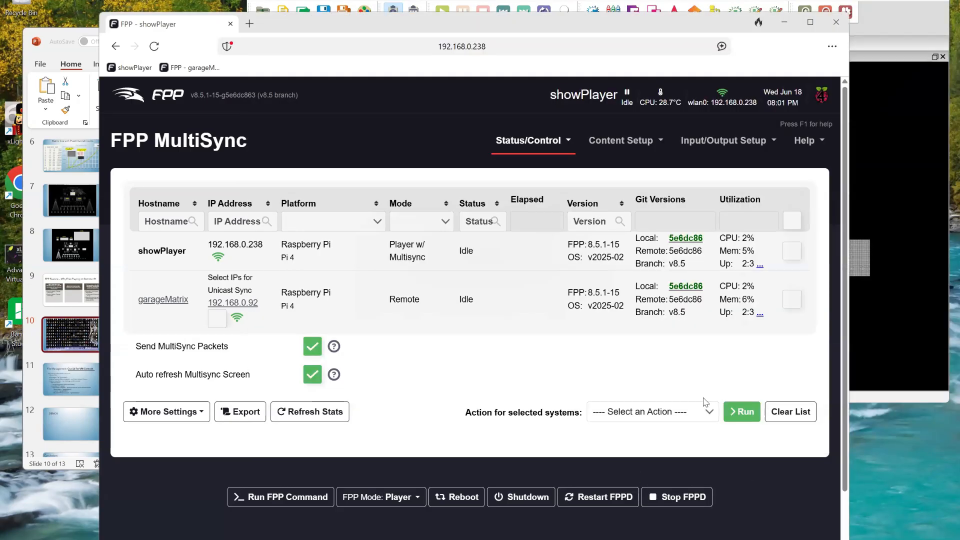
left_click_drag(512, 20, 509, 1)
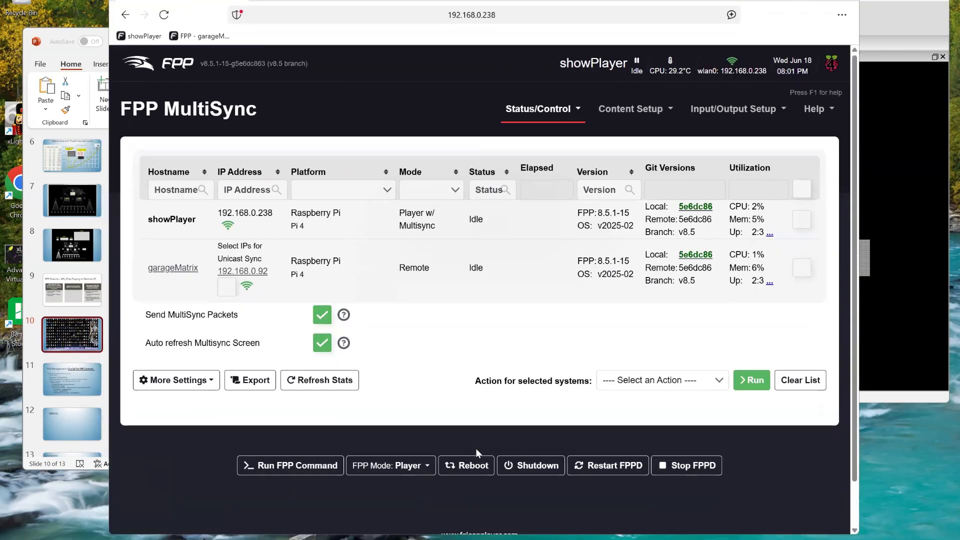